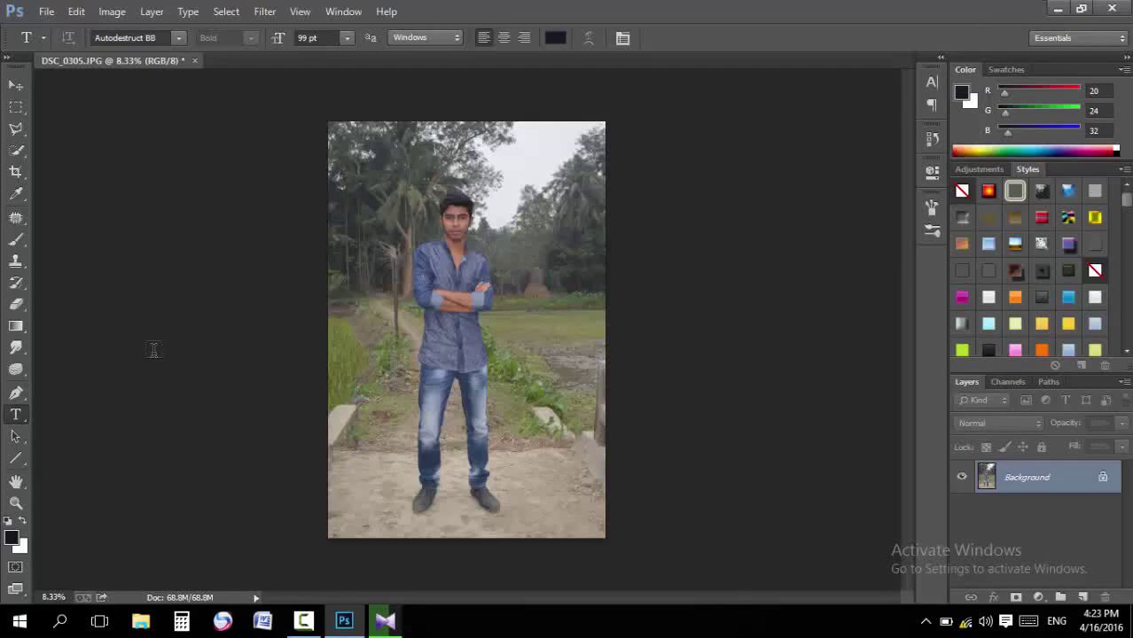
Zoom in on the man's face, fit the photo back on screen, and bring up the Filter menu
click(16, 503)
drag(449, 204, 488, 250)
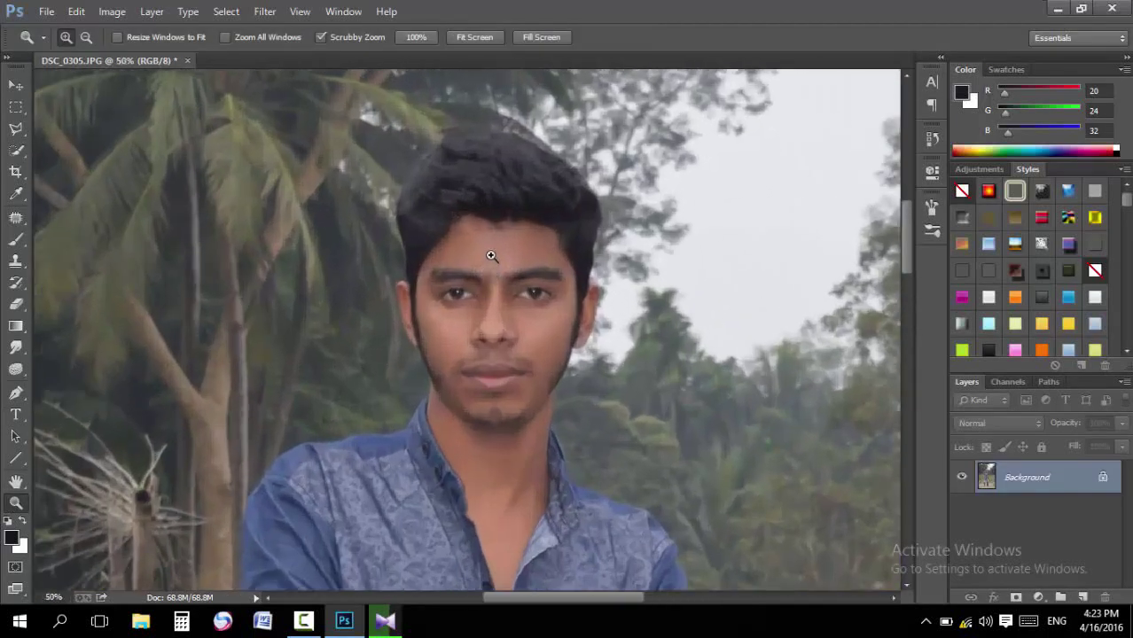
right_click(492, 257)
click(526, 264)
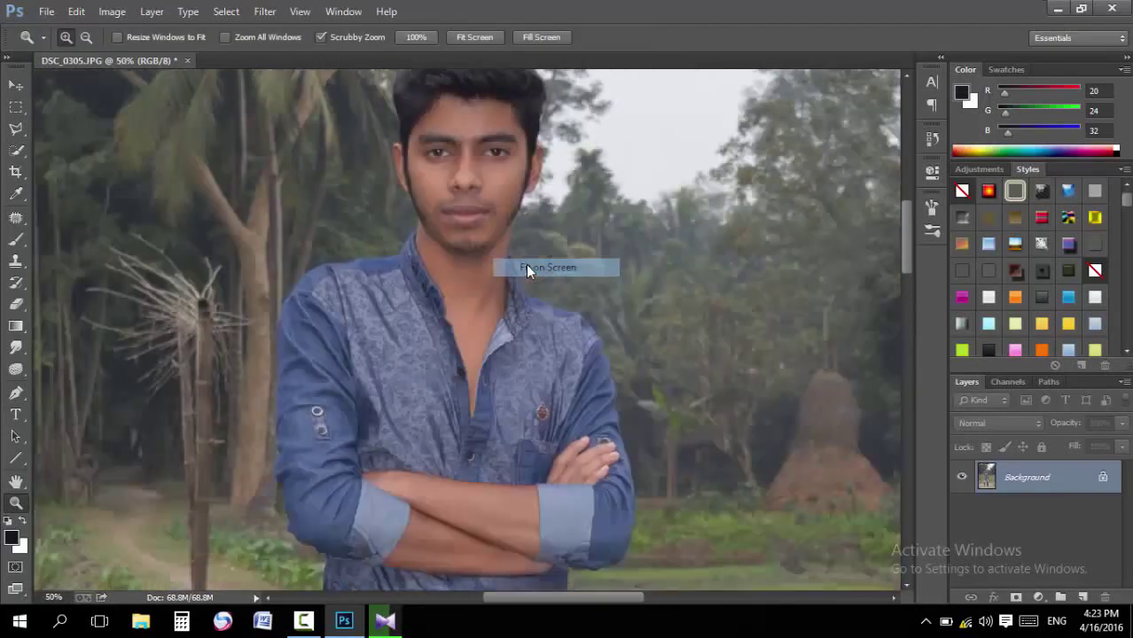
click(266, 11)
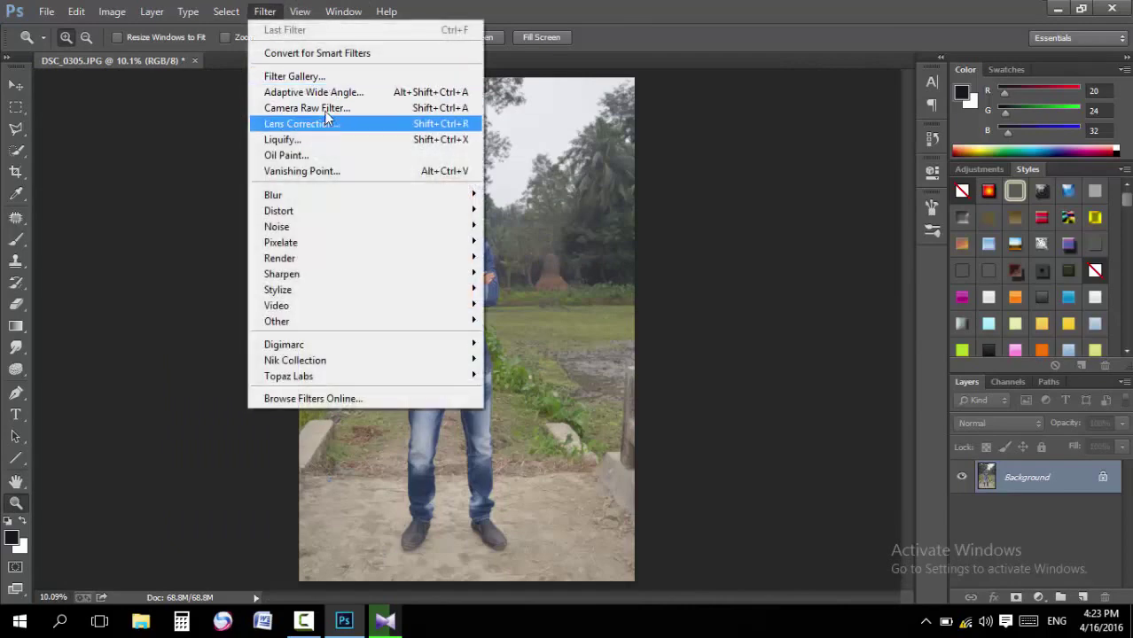
In Camera Raw, set exposure +0.45, contrast +20, highlights +63, shadows +100 and whites +58
click(326, 107)
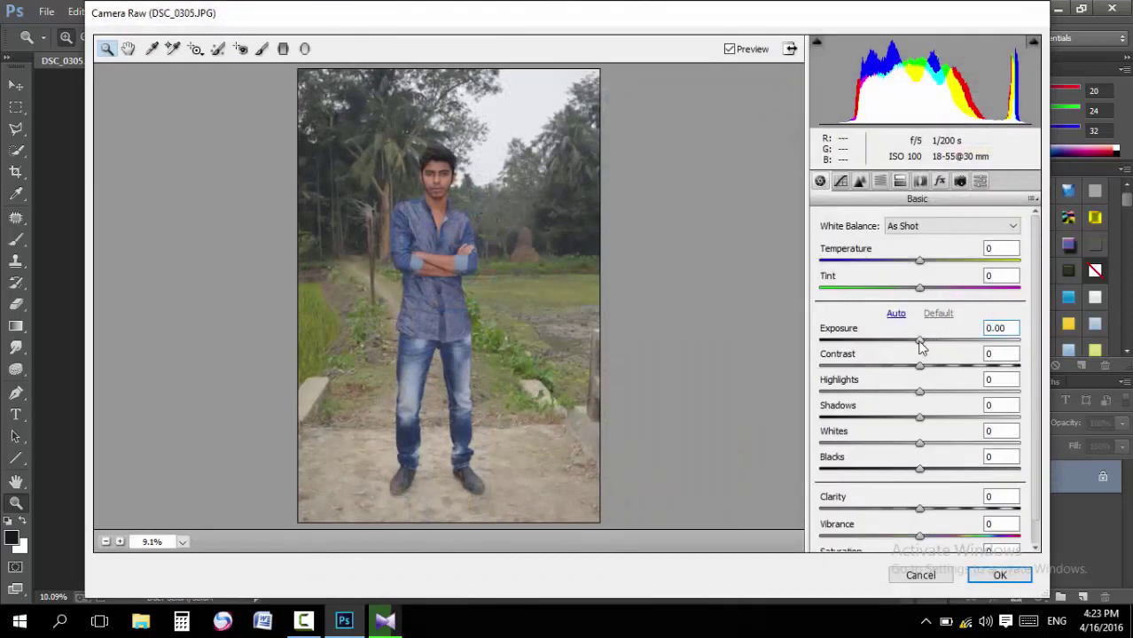
drag(920, 345, 928, 344)
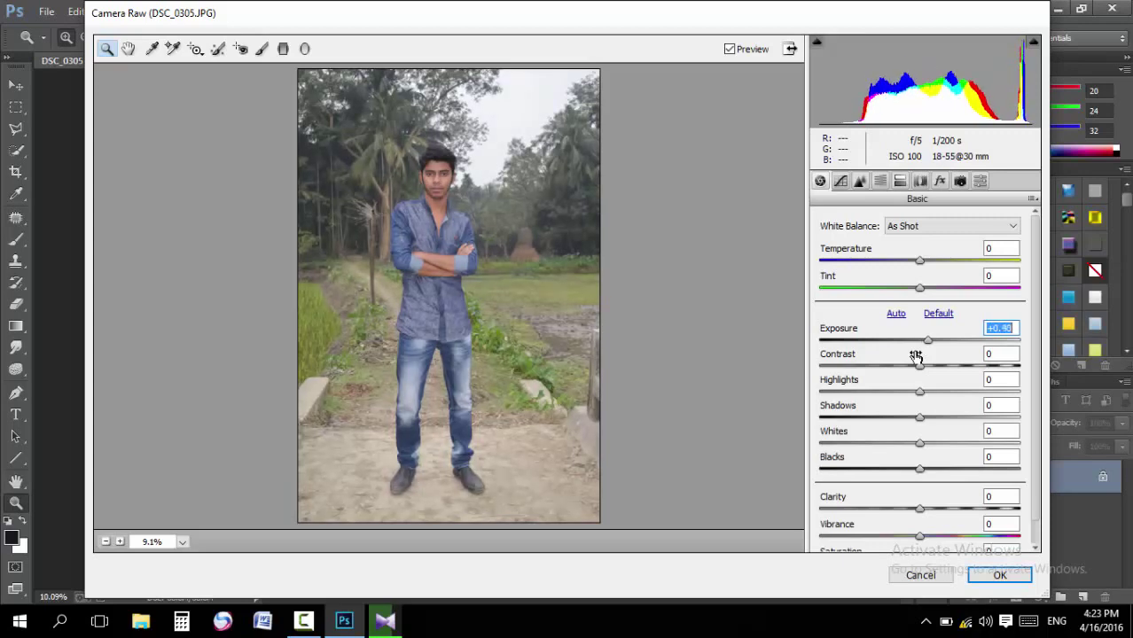
mouse_move(922, 371)
mouse_down()
mouse_move(950, 371)
mouse_move(904, 403)
mouse_move(987, 406)
mouse_up()
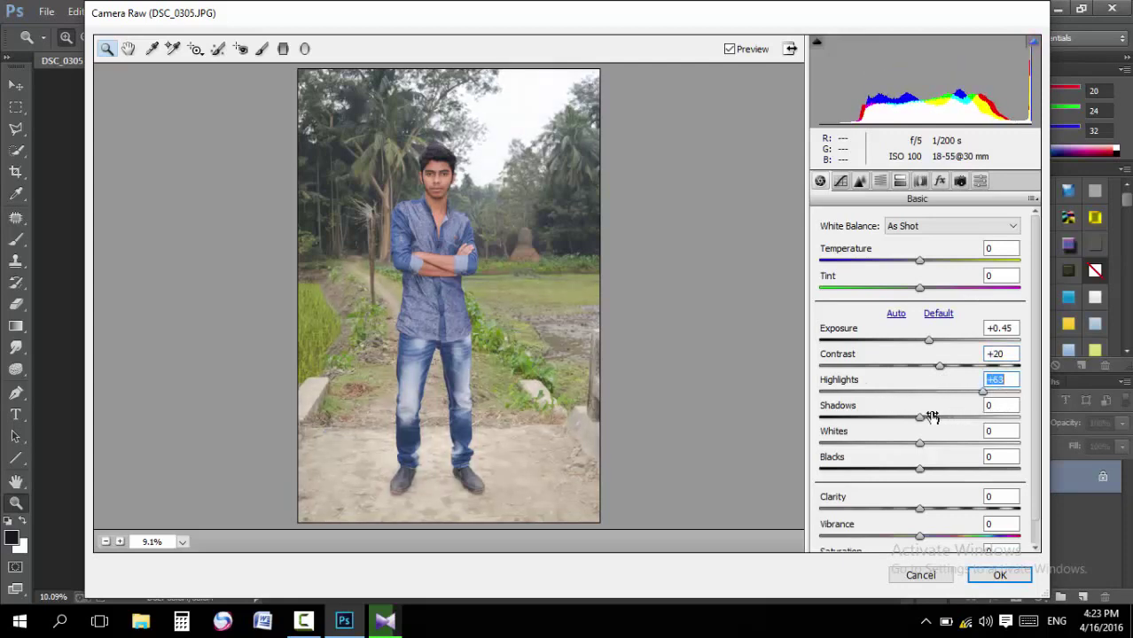
drag(922, 424, 994, 426)
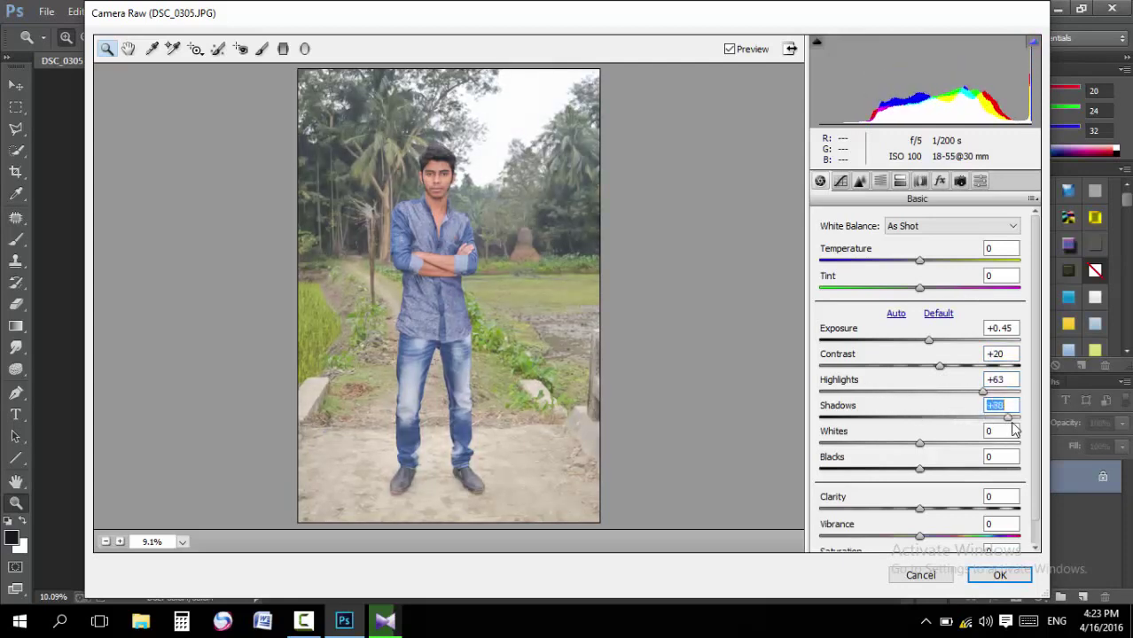
text(0)
key(Return)
text(100)
key(Return)
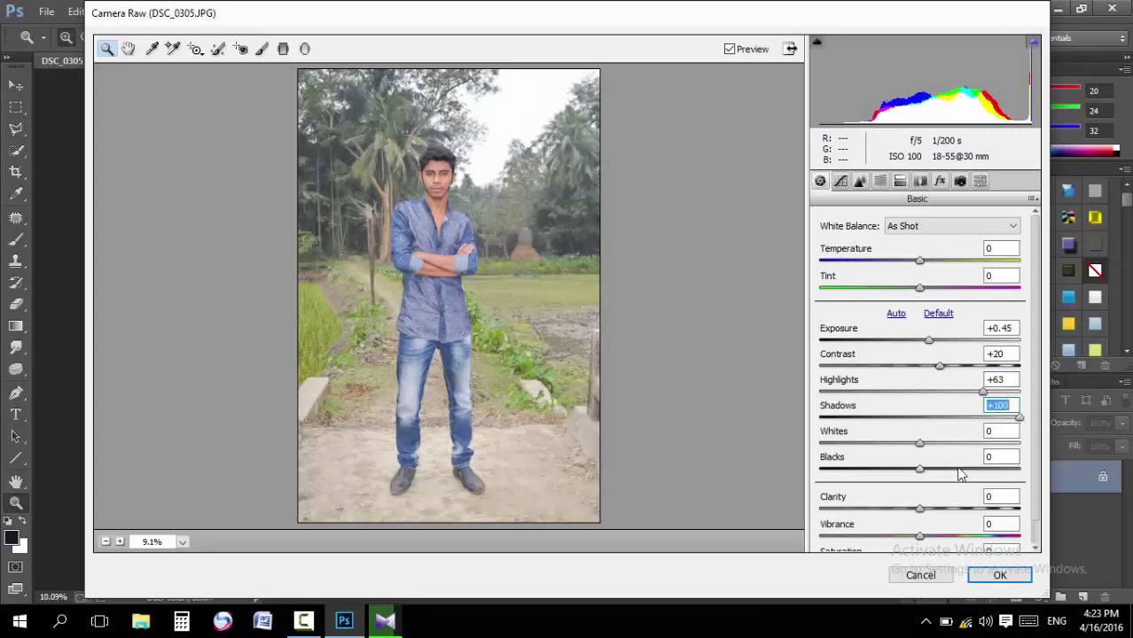
mouse_move(922, 450)
mouse_down()
mouse_move(982, 455)
mouse_move(864, 476)
mouse_move(936, 476)
mouse_move(924, 476)
mouse_up()
scroll(930, 542, down, 1)
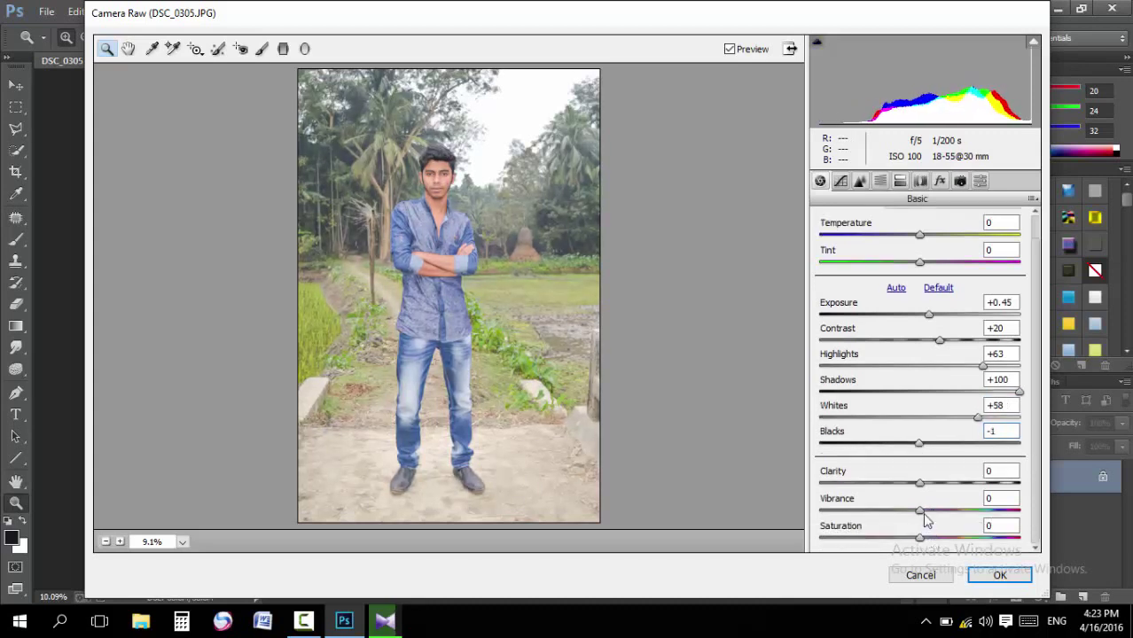
drag(925, 517, 937, 517)
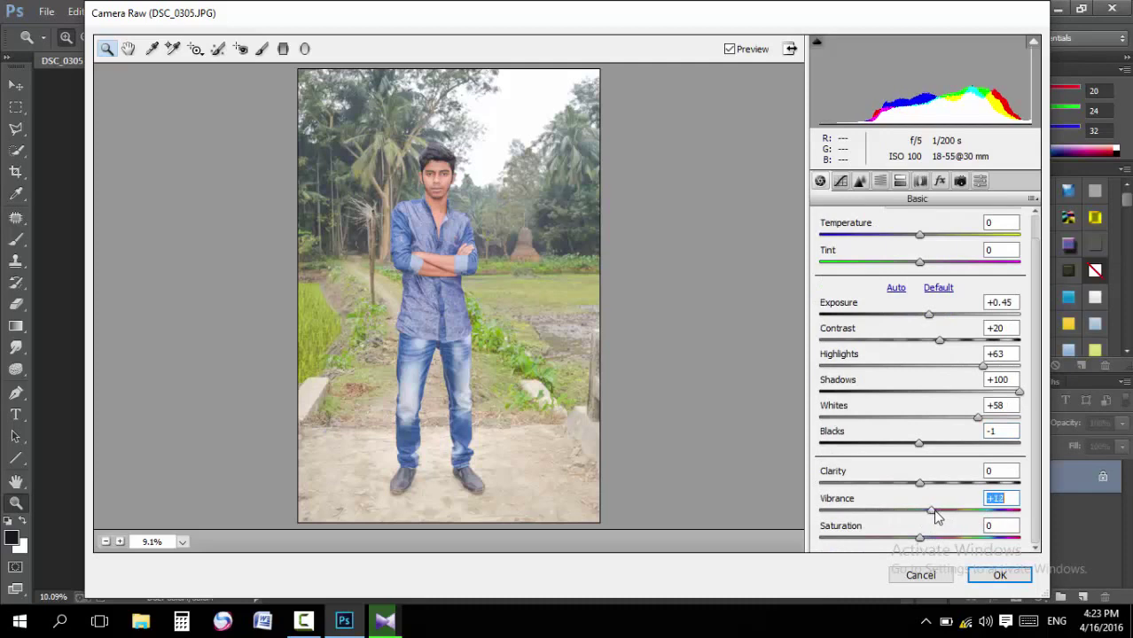
text(0)
Raise HSL Oranges luminance to +45 and apply the Camera Raw filter
click(880, 181)
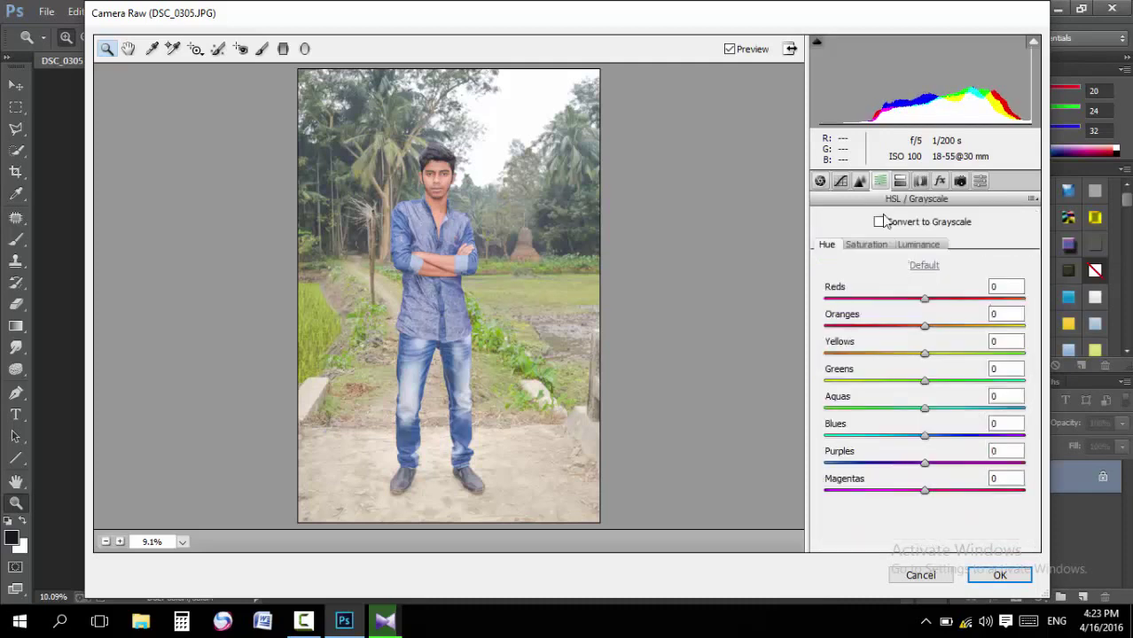
click(930, 247)
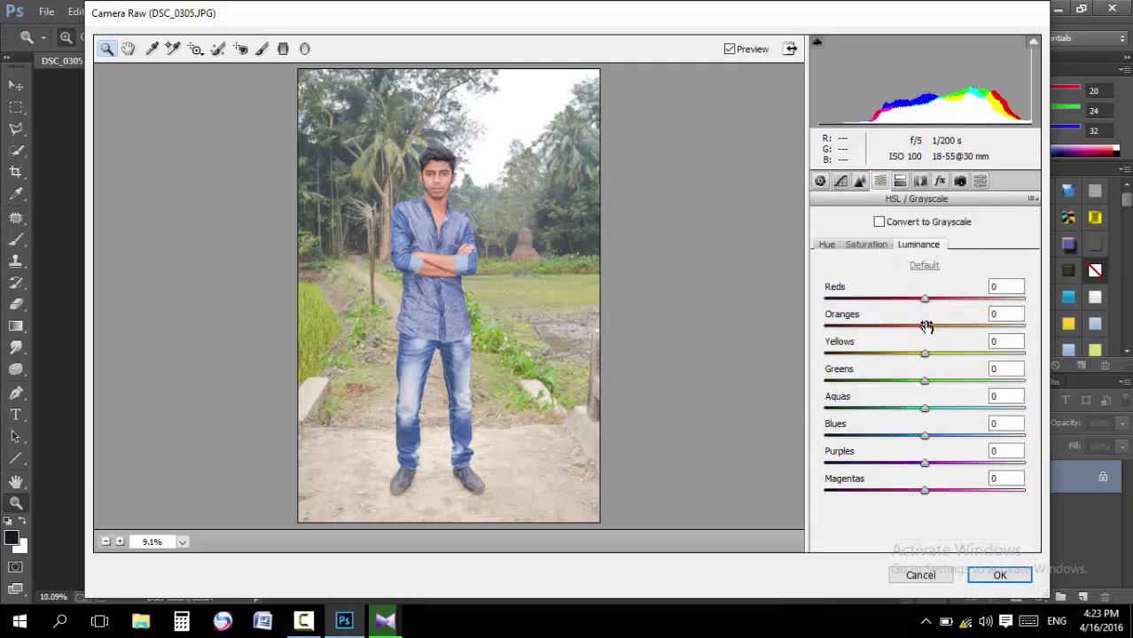
mouse_move(926, 328)
mouse_down()
mouse_move(984, 326)
mouse_move(973, 328)
mouse_up()
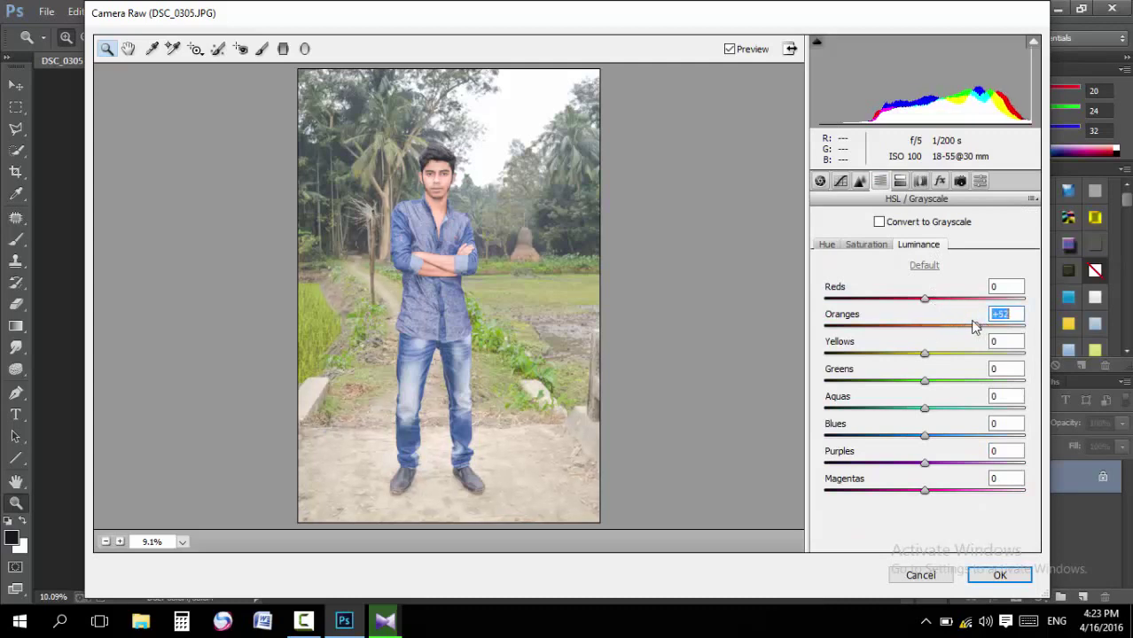
click(1020, 572)
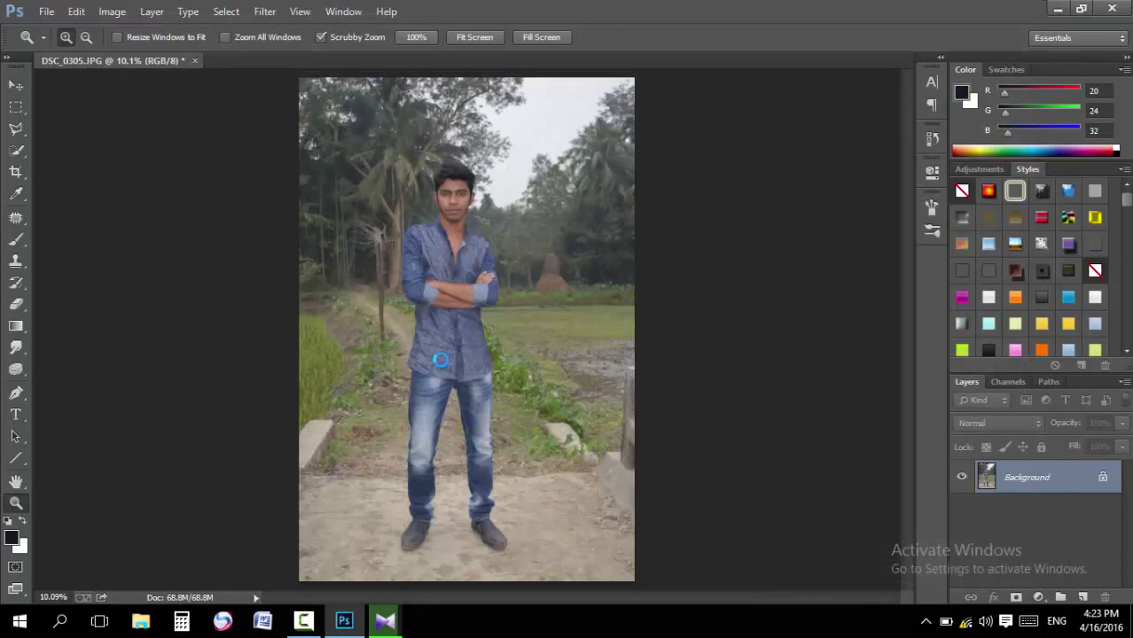
right_click(489, 171)
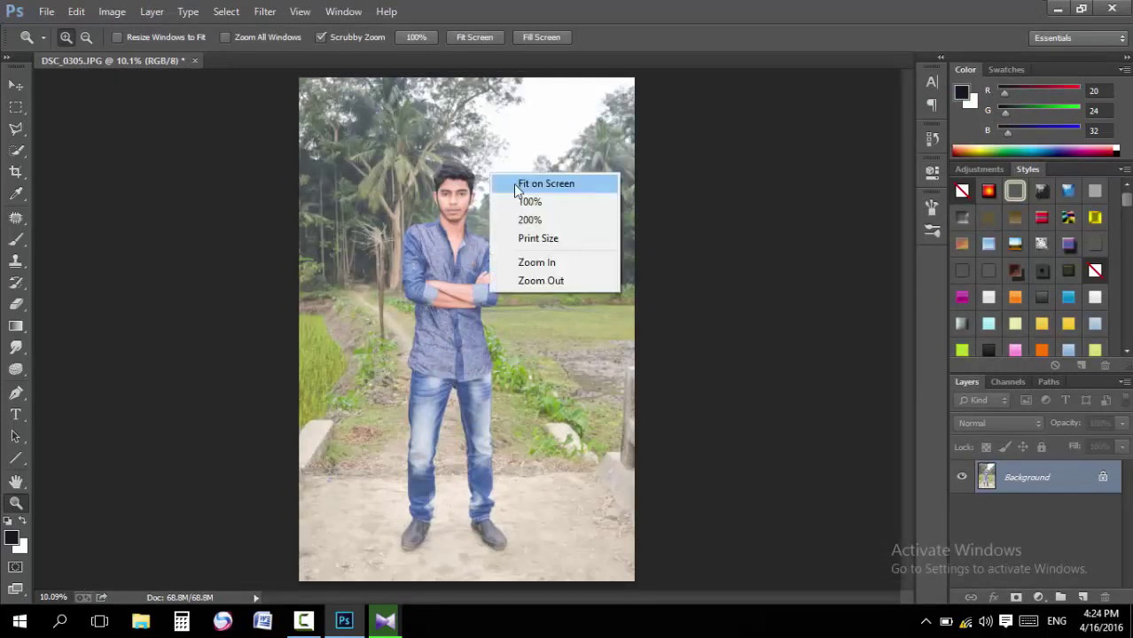
click(945, 623)
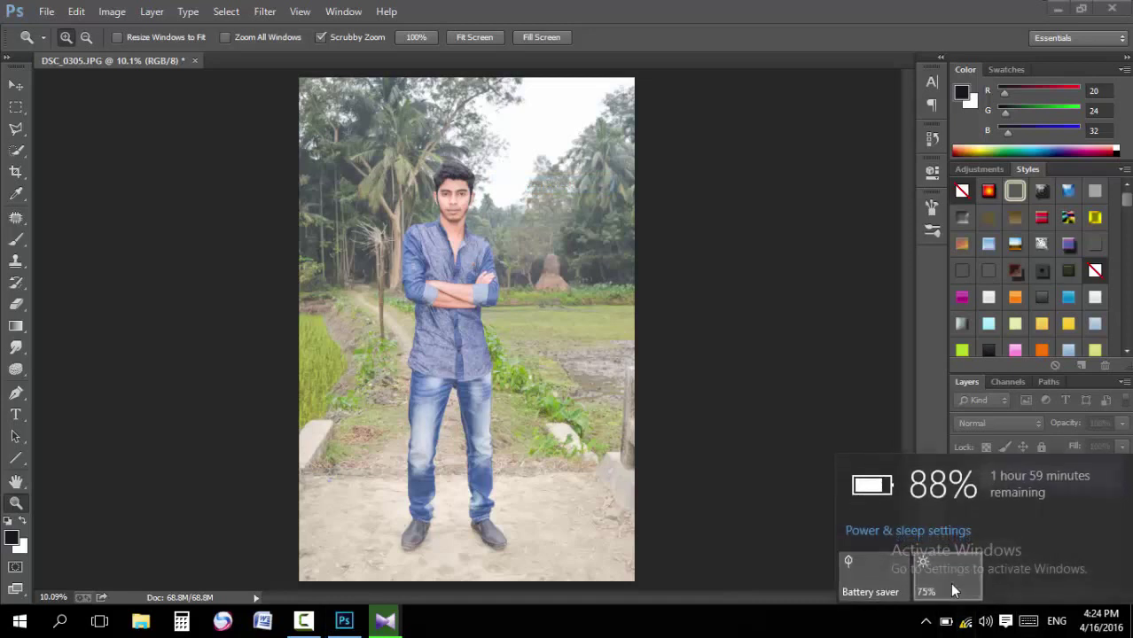
right_click(455, 313)
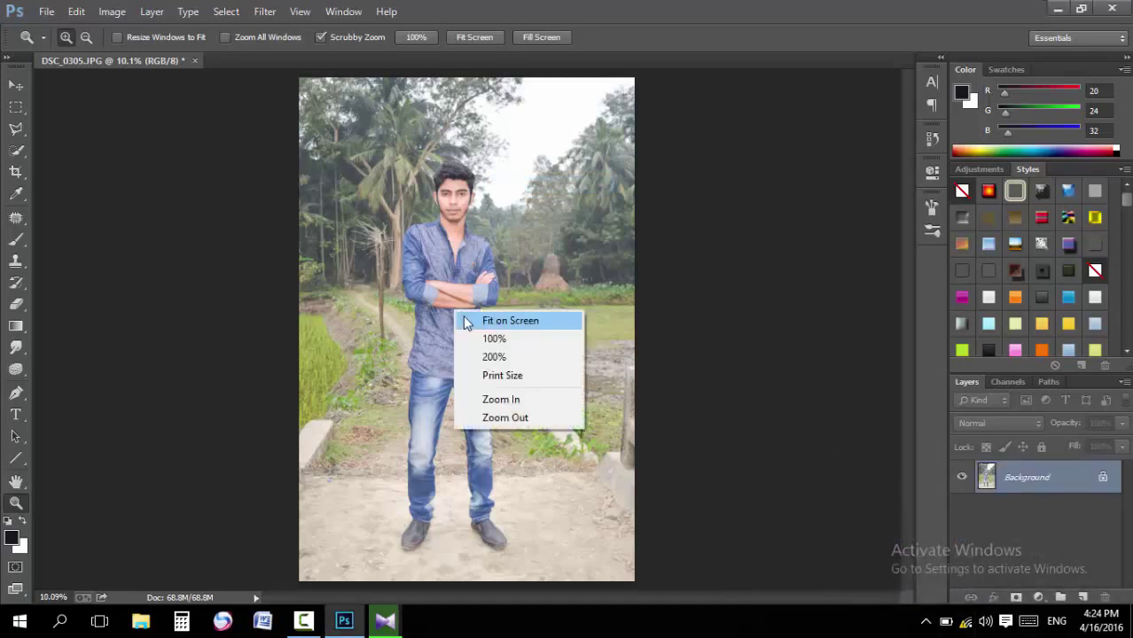
click(467, 323)
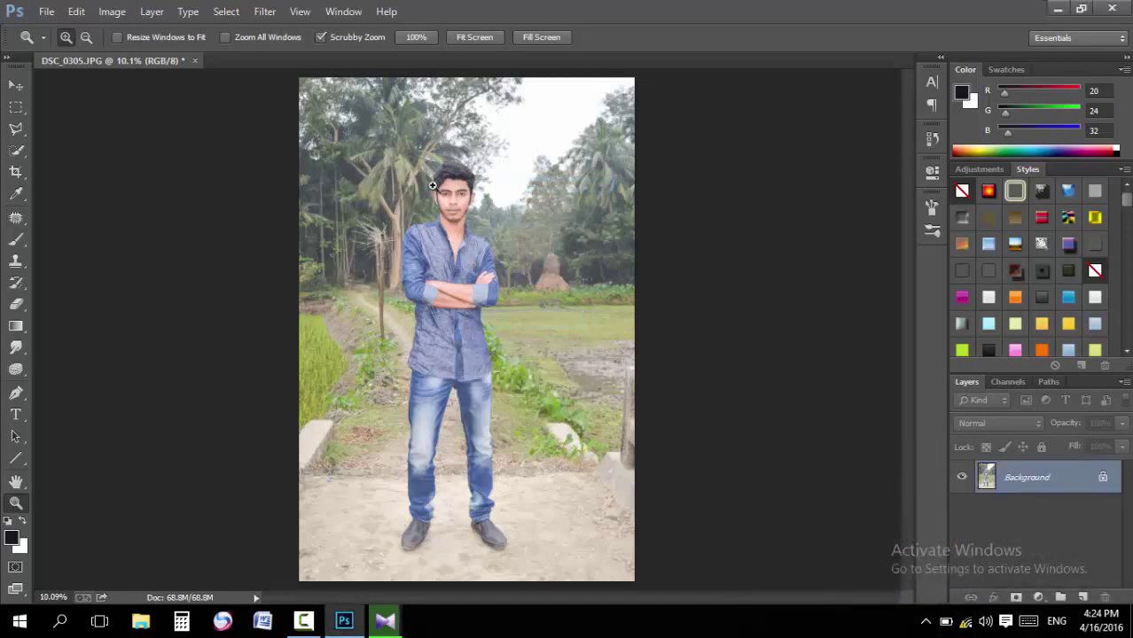
drag(432, 185, 535, 251)
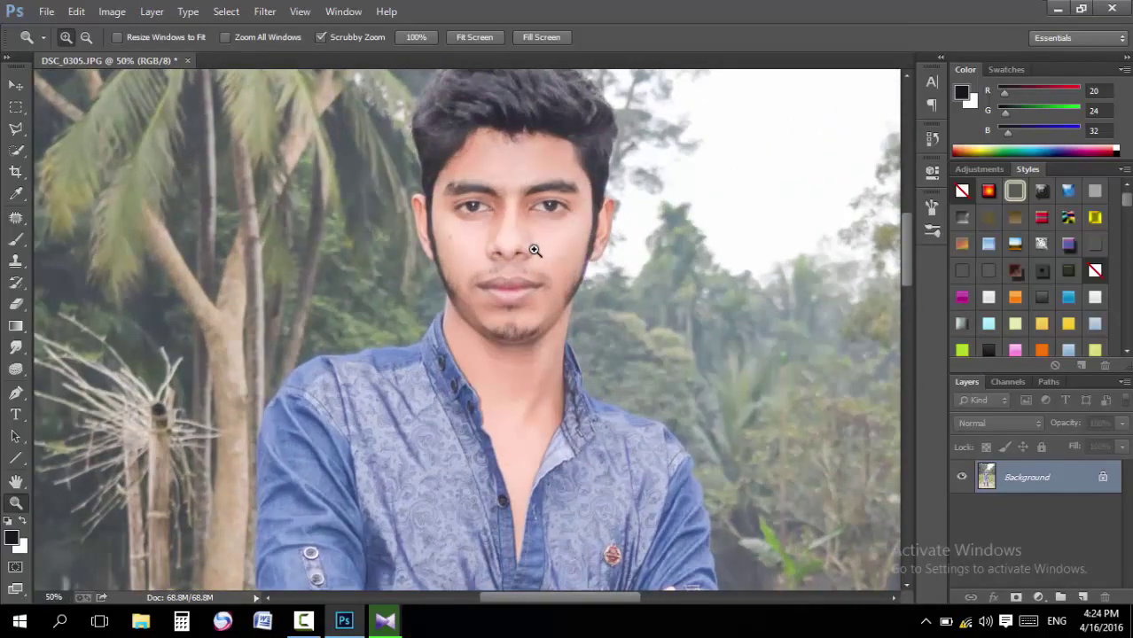
right_click(534, 251)
click(549, 259)
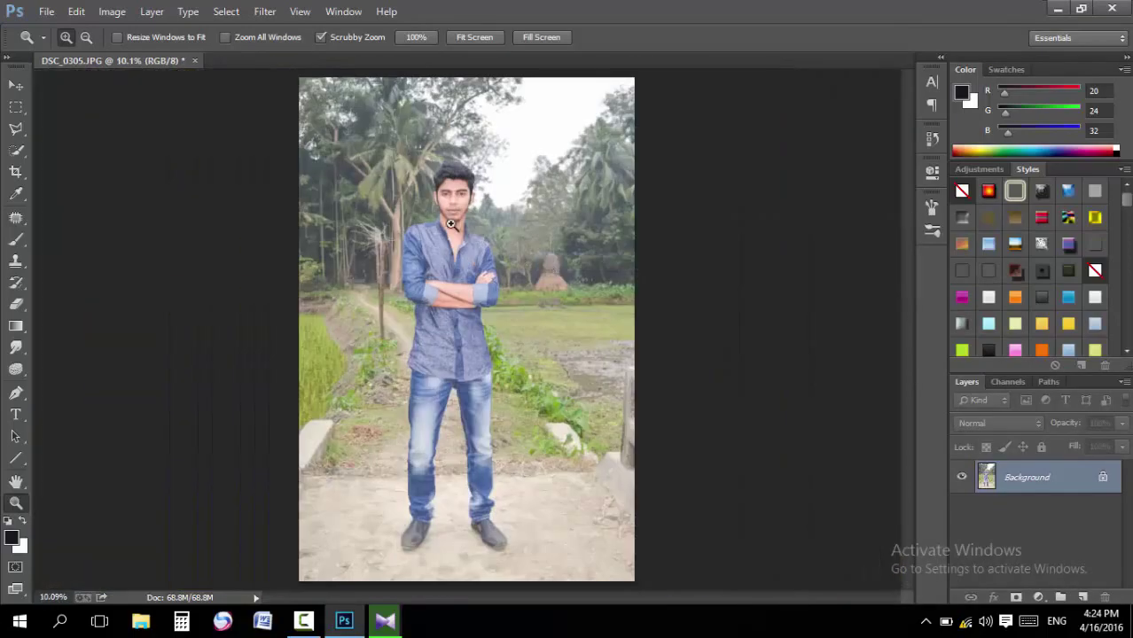
drag(474, 532, 459, 483)
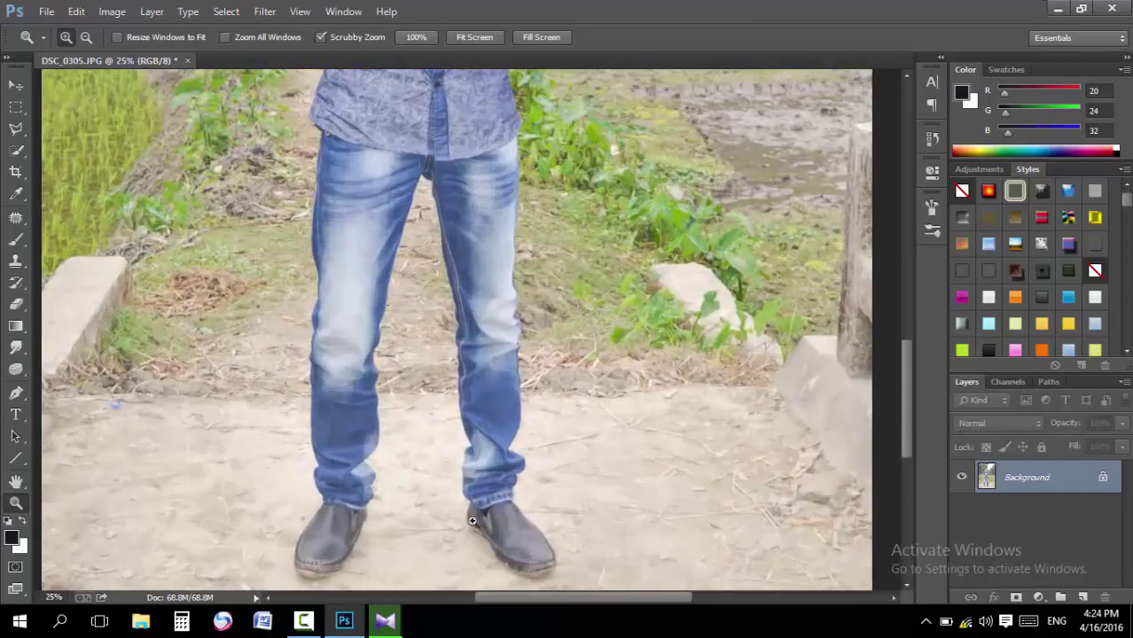
scroll(459, 483, up, 5)
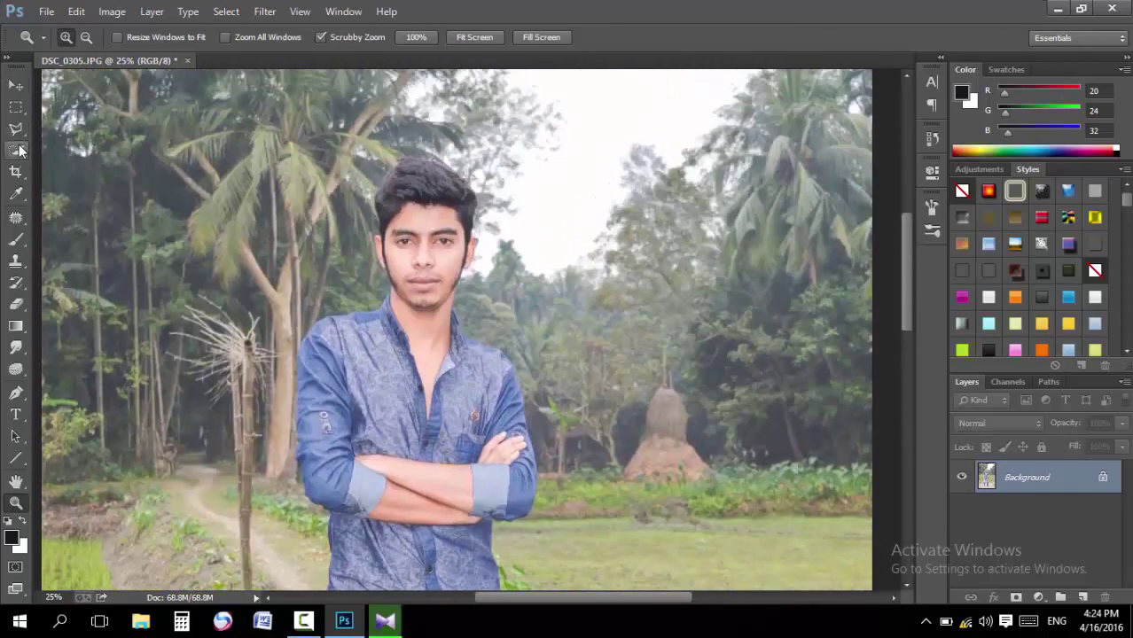
Quick-select the man's forehead, hair, right shoulder and chest with a smaller brush
drag(16, 150, 72, 151)
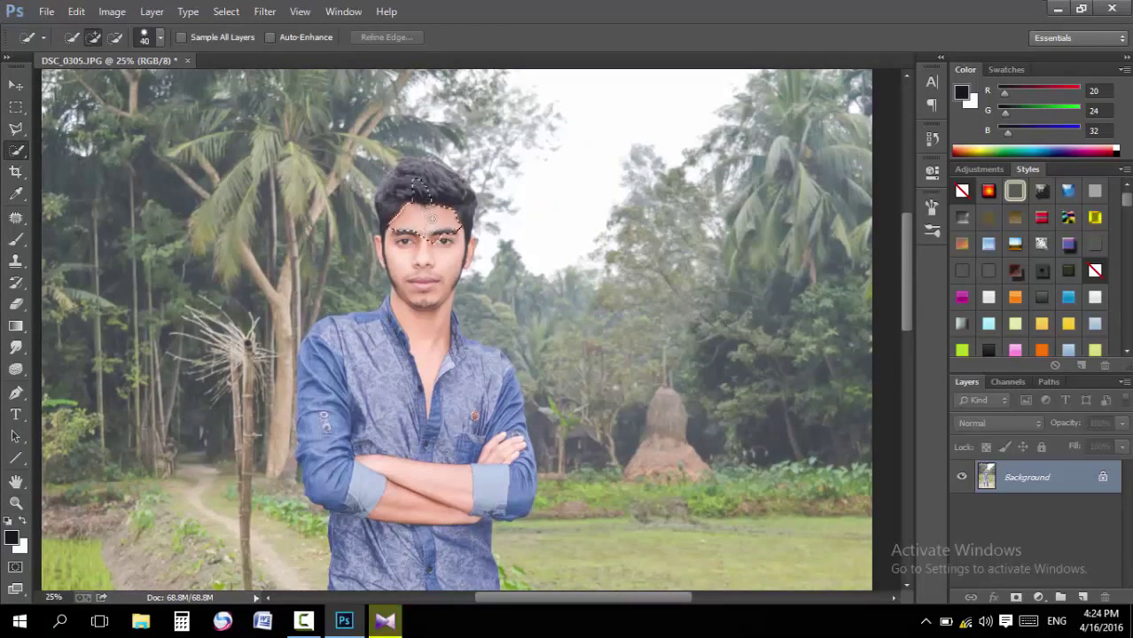
mouse_move(432, 218)
mouse_down()
mouse_move(452, 188)
mouse_move(402, 182)
mouse_move(384, 247)
mouse_up()
key(bracketleft)
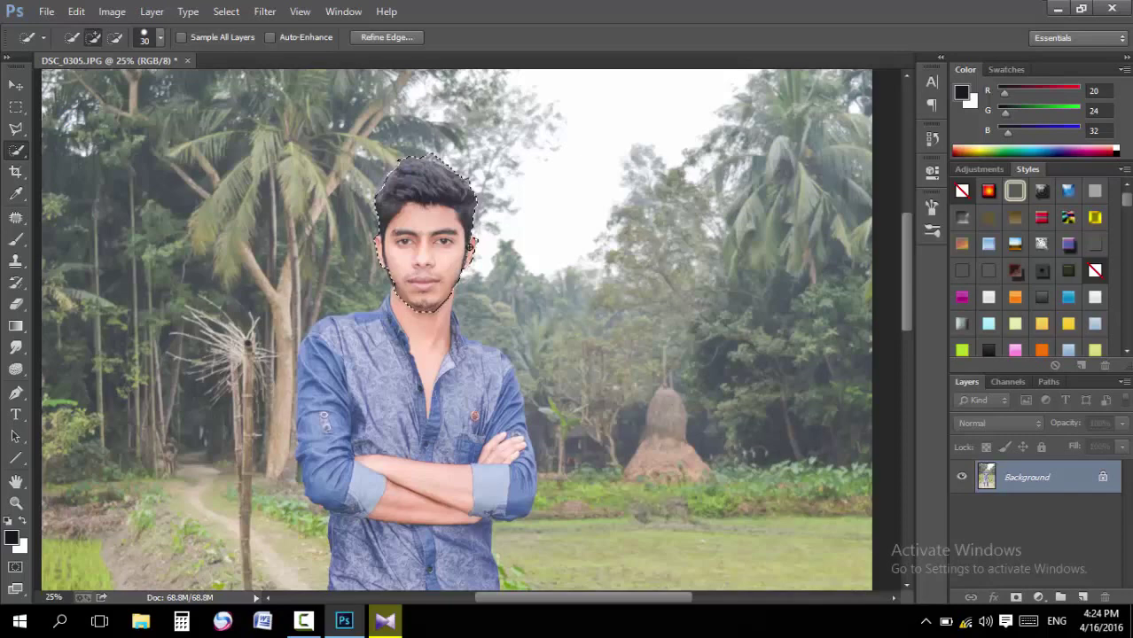
scroll(470, 245, down, 2)
mouse_move(425, 266)
mouse_down()
mouse_move(370, 319)
mouse_move(332, 330)
mouse_move(296, 394)
mouse_move(390, 439)
mouse_move(502, 393)
mouse_up()
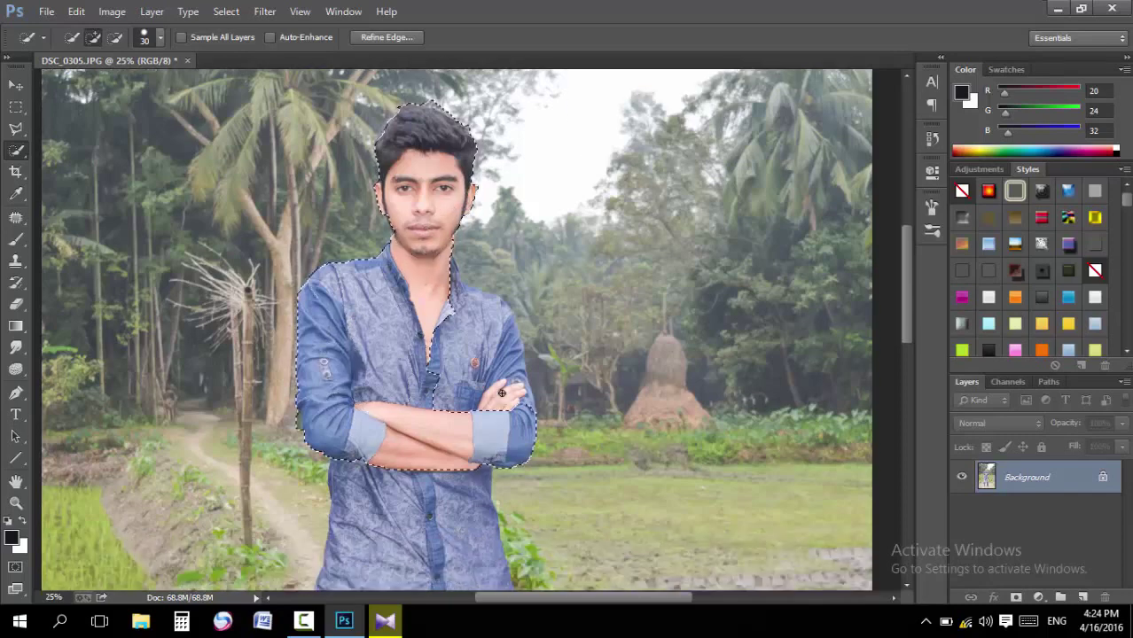
drag(470, 346, 446, 259)
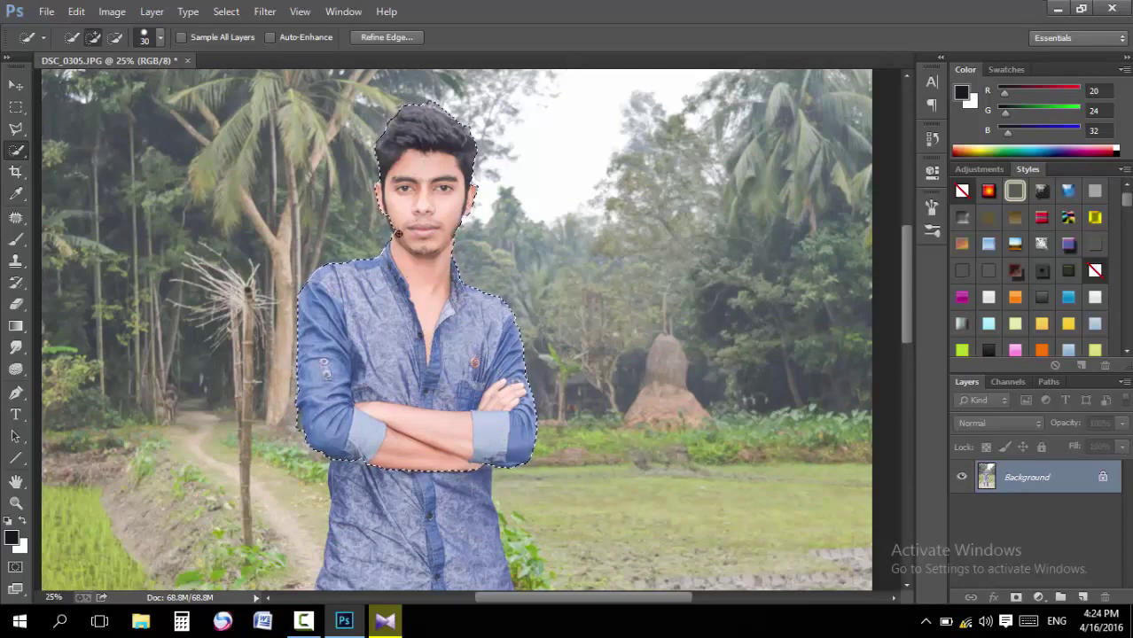
Extend the selection down the shirt's left side and the lower shirt to the hem
scroll(428, 342, down, 1)
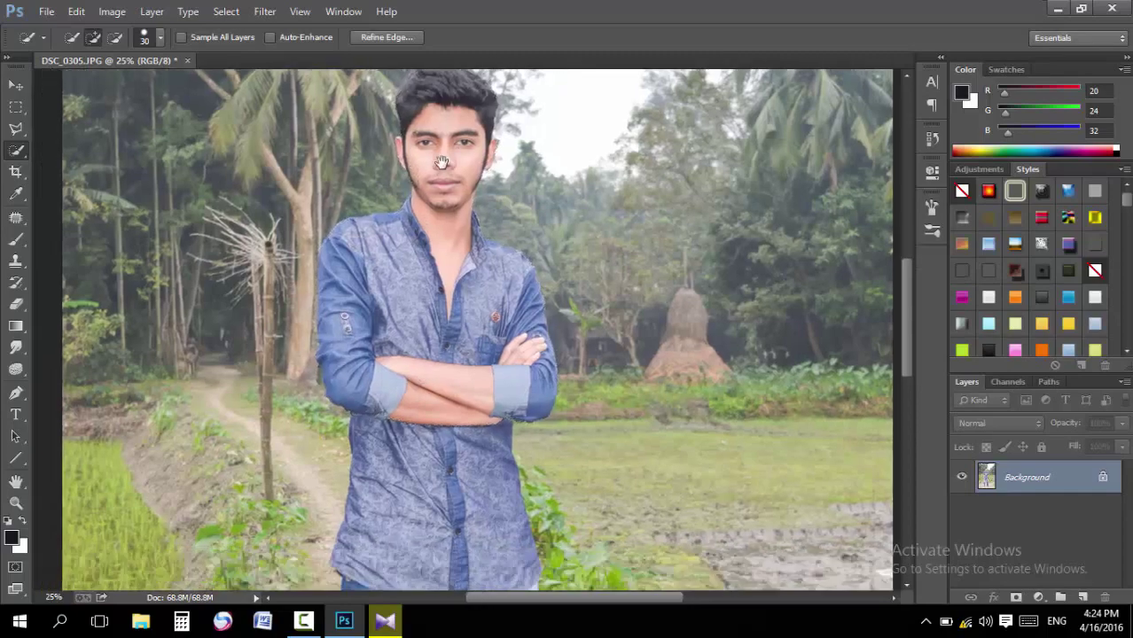
scroll(421, 257, down, 4)
drag(397, 210, 388, 269)
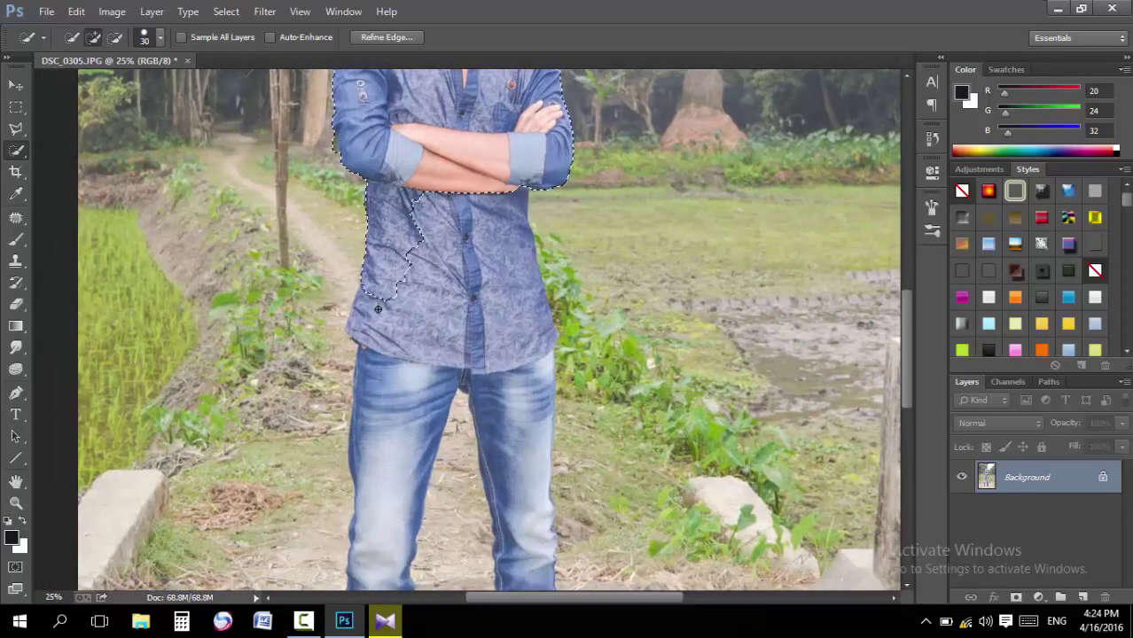
drag(436, 347, 503, 337)
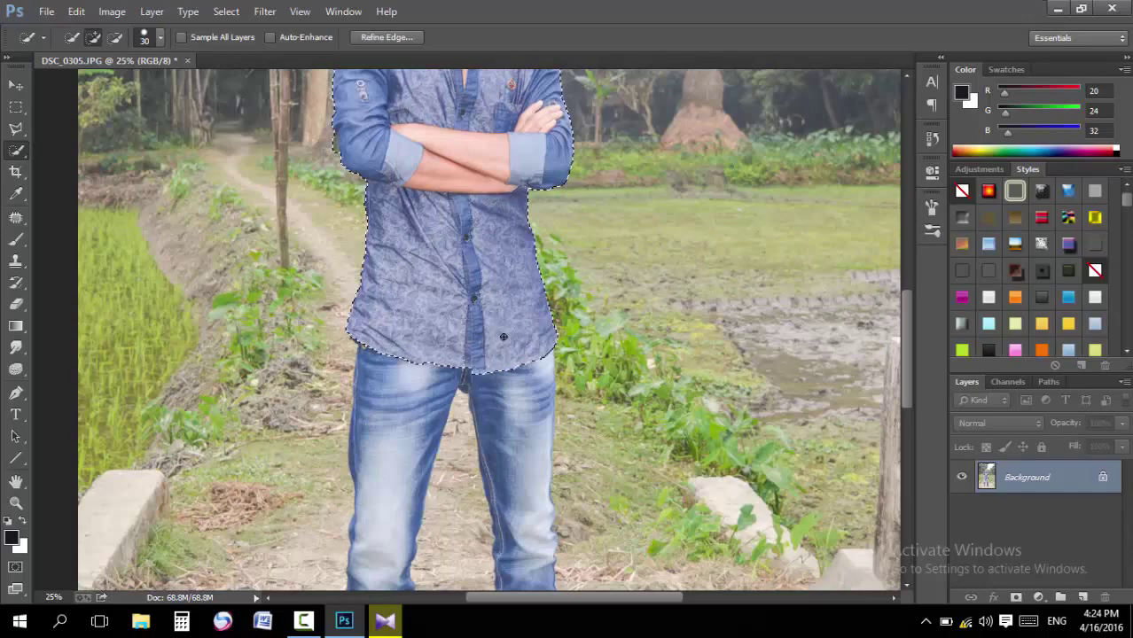
scroll(461, 283, up, 1)
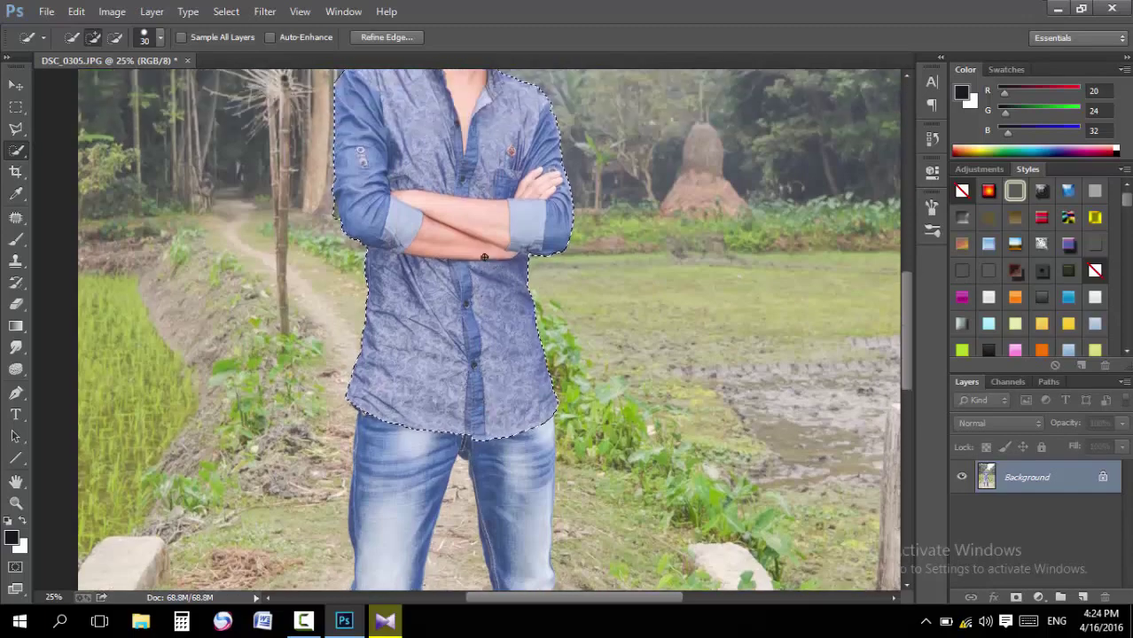
scroll(447, 262, up, 2)
At 100% zoom, subtract the background beside the sleeve and shrink the brush to 9
click(16, 502)
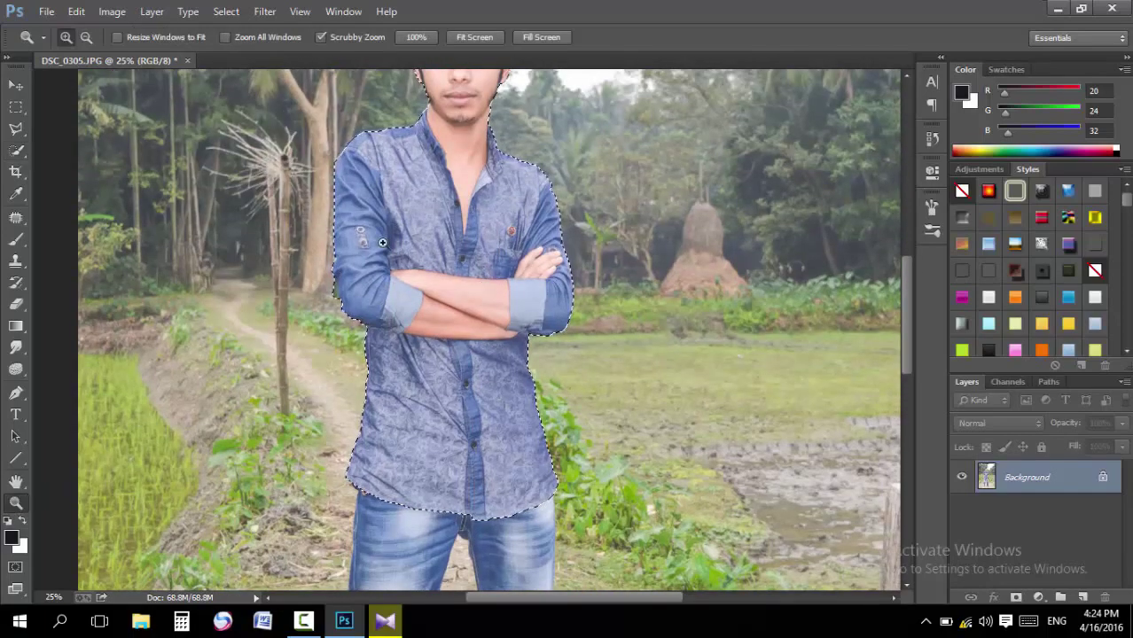
click(324, 294)
click(278, 209)
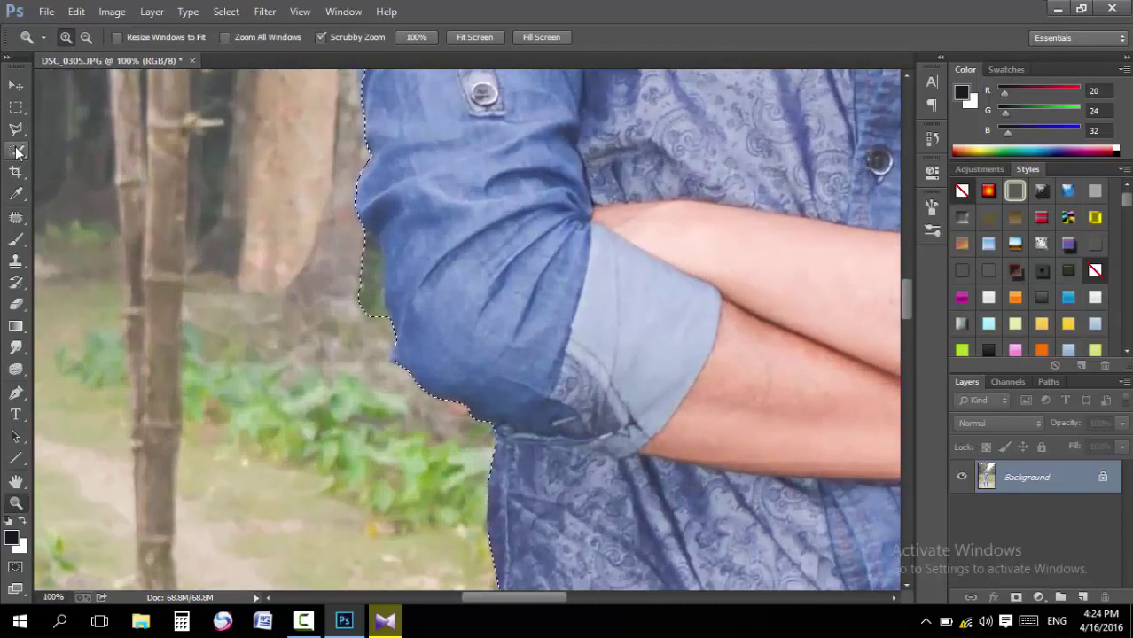
click(16, 149)
click(115, 37)
drag(381, 396, 359, 245)
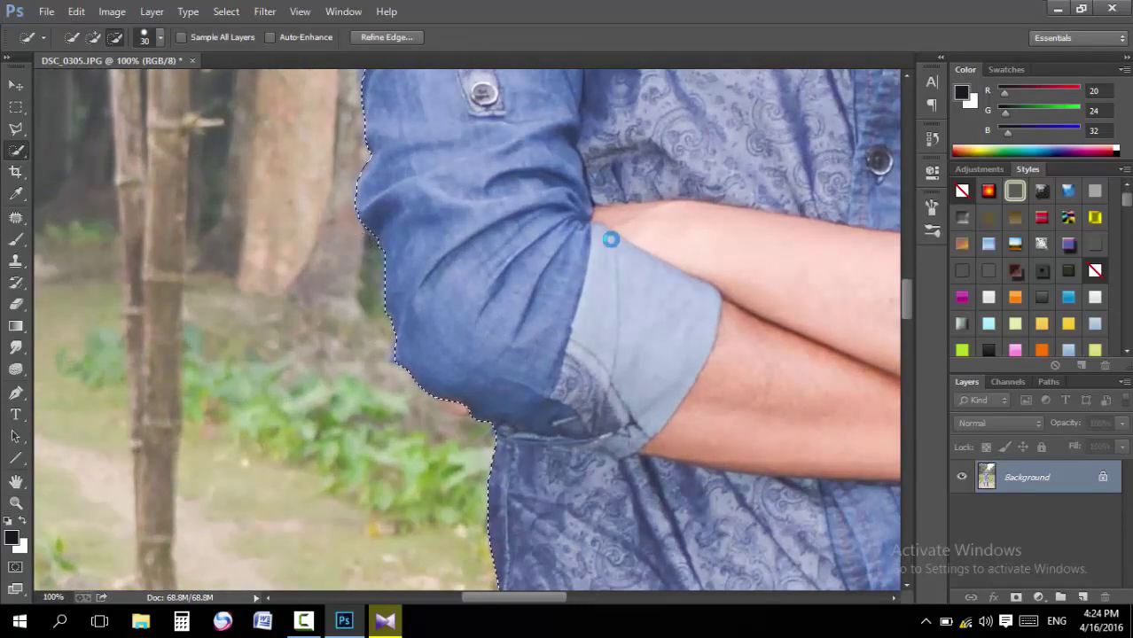
scroll(610, 239, up, 4)
scroll(549, 247, up, 4)
scroll(518, 252, up, 2)
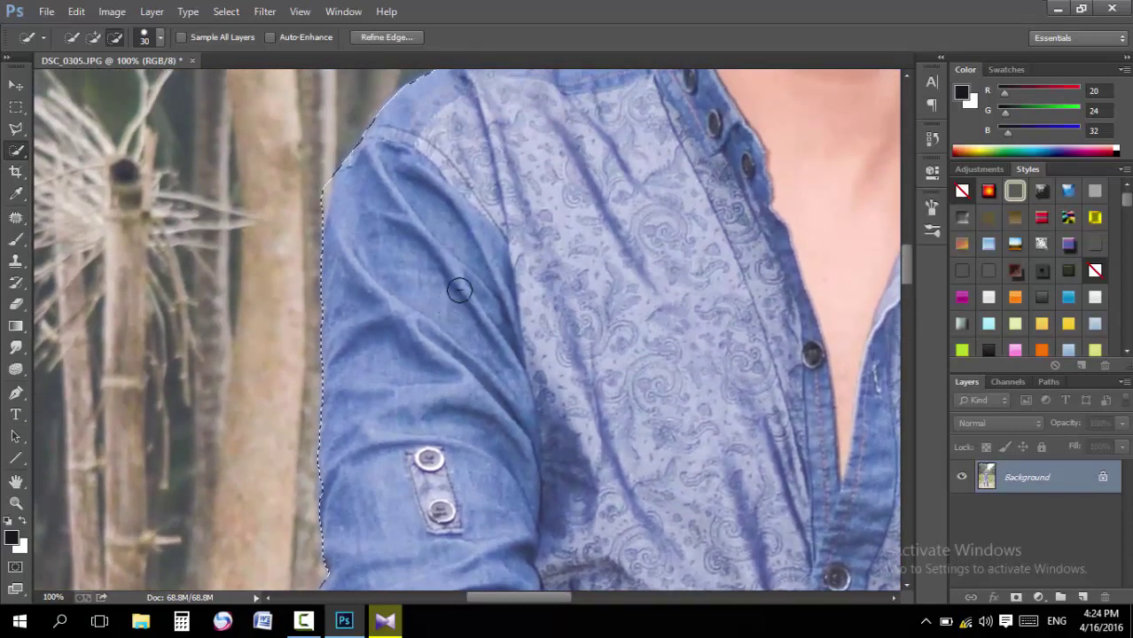
scroll(459, 290, up, 1)
scroll(532, 301, up, 5)
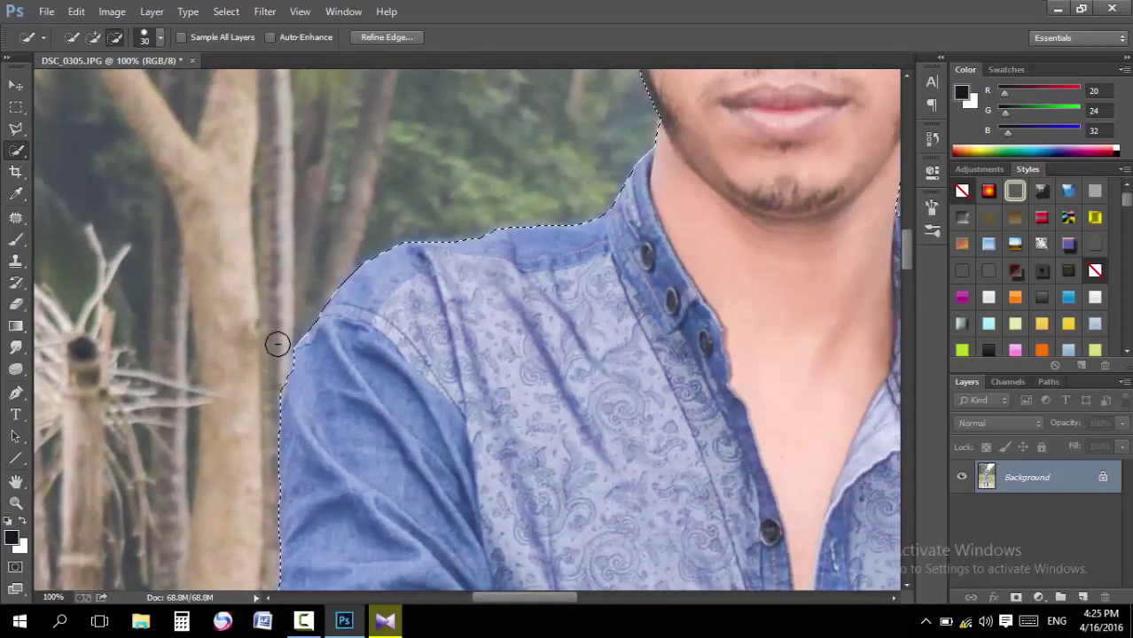
key(bracketleft)
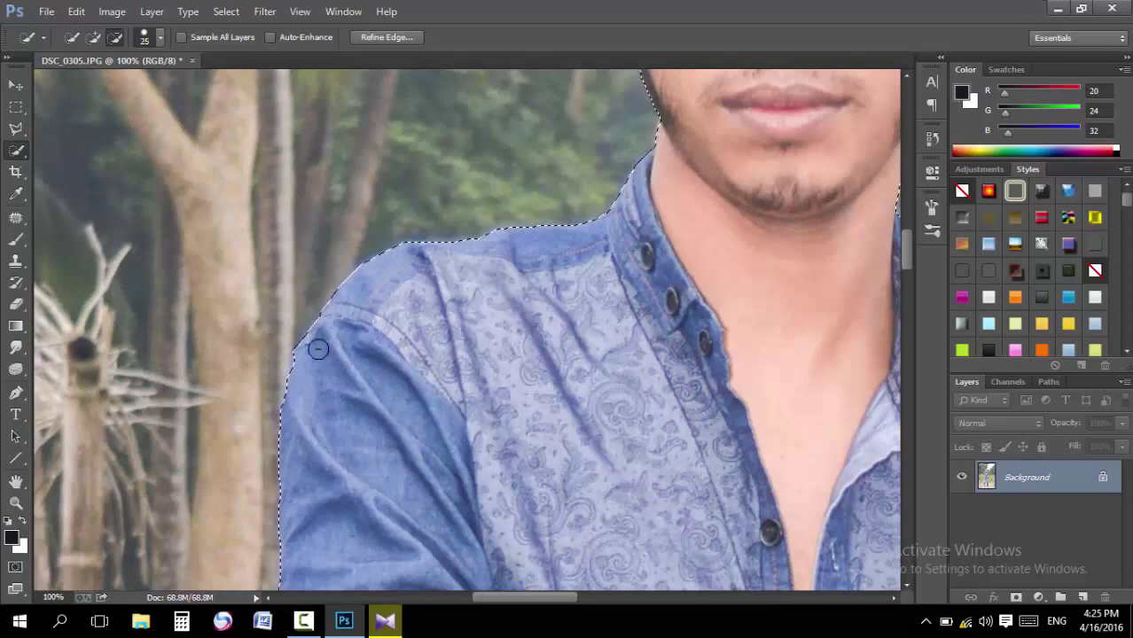
key(bracketleft)
key(bracketleft)
key(bracketleft)
Refine the selection edge along the upper-right hair and trim it to the right ear
drag(755, 229, 684, 483)
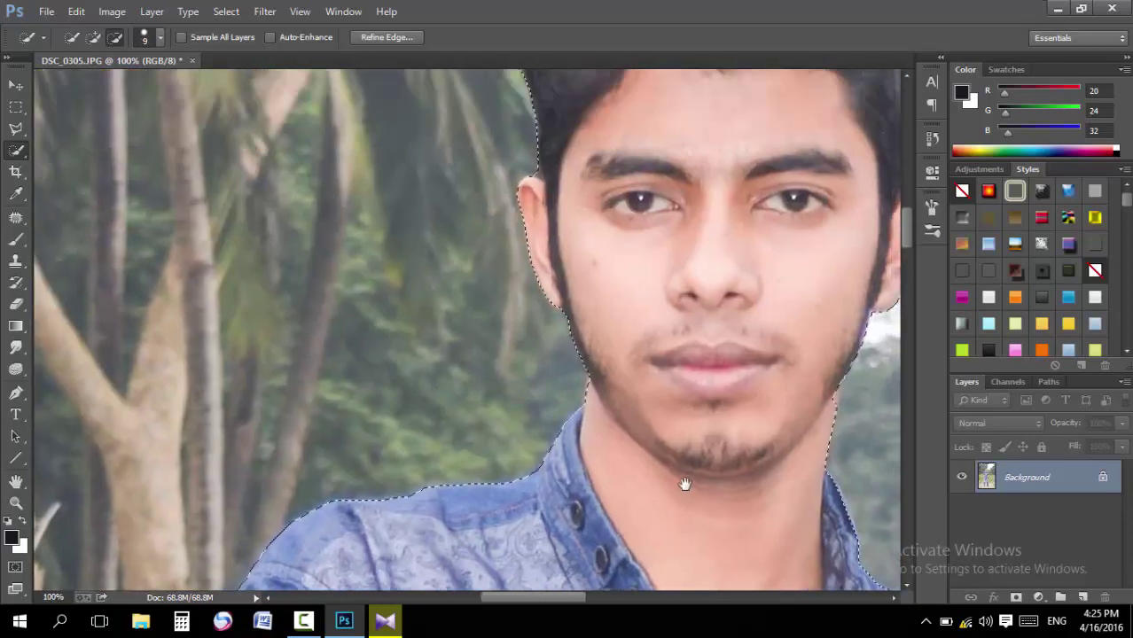
drag(677, 331, 649, 396)
mouse_move(612, 204)
mouse_down()
mouse_move(609, 323)
mouse_move(527, 399)
mouse_move(499, 408)
mouse_up()
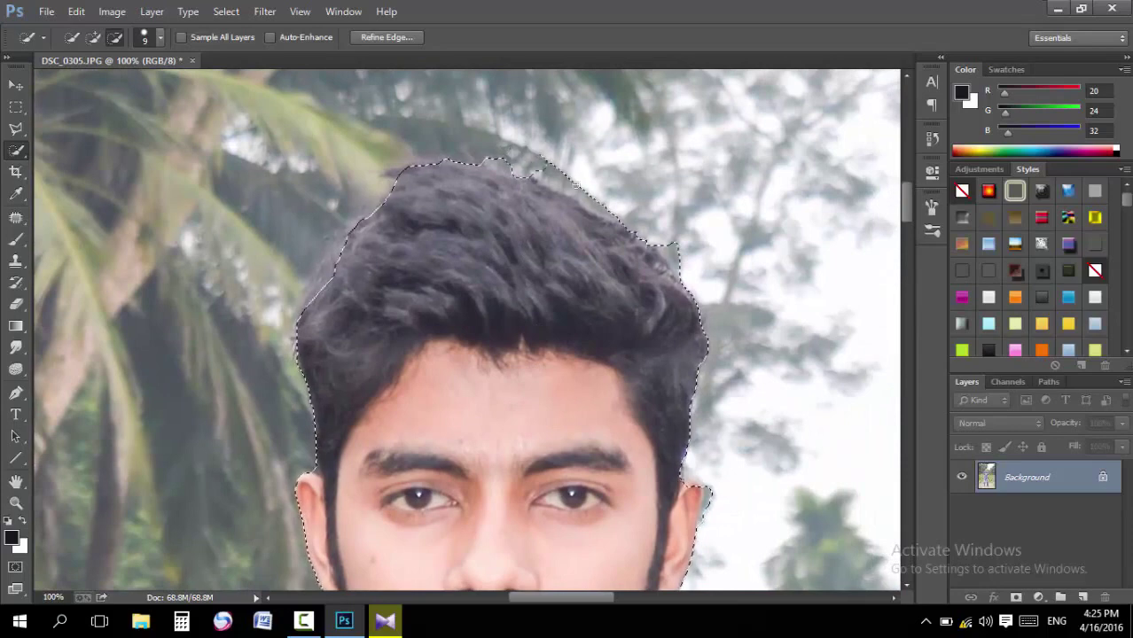
drag(573, 185, 683, 277)
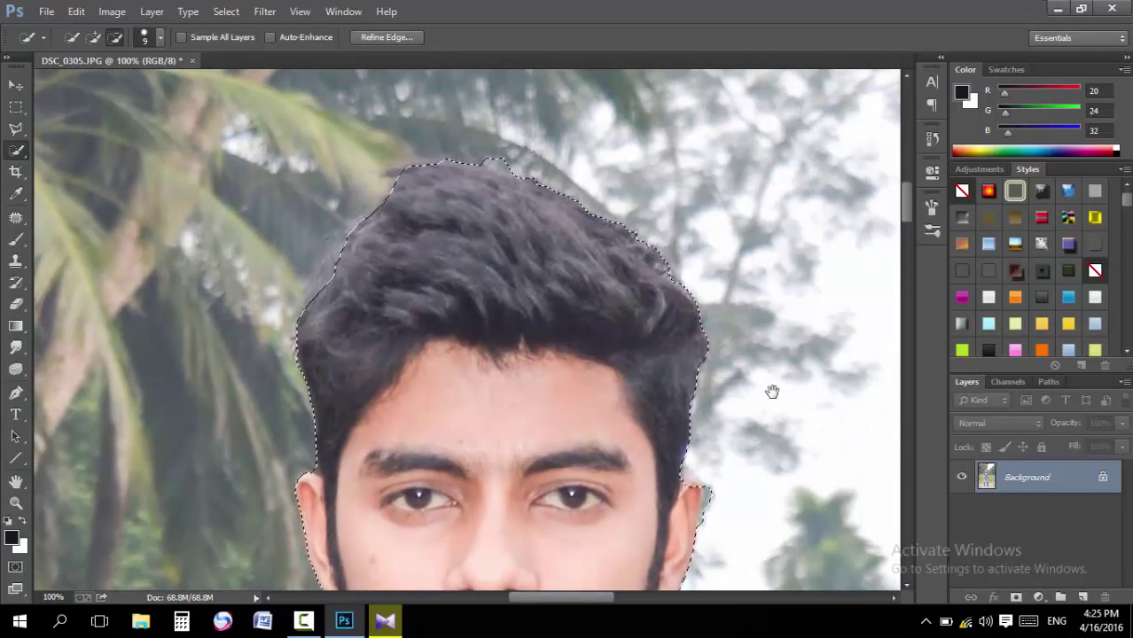
drag(771, 389, 746, 202)
drag(687, 291, 679, 325)
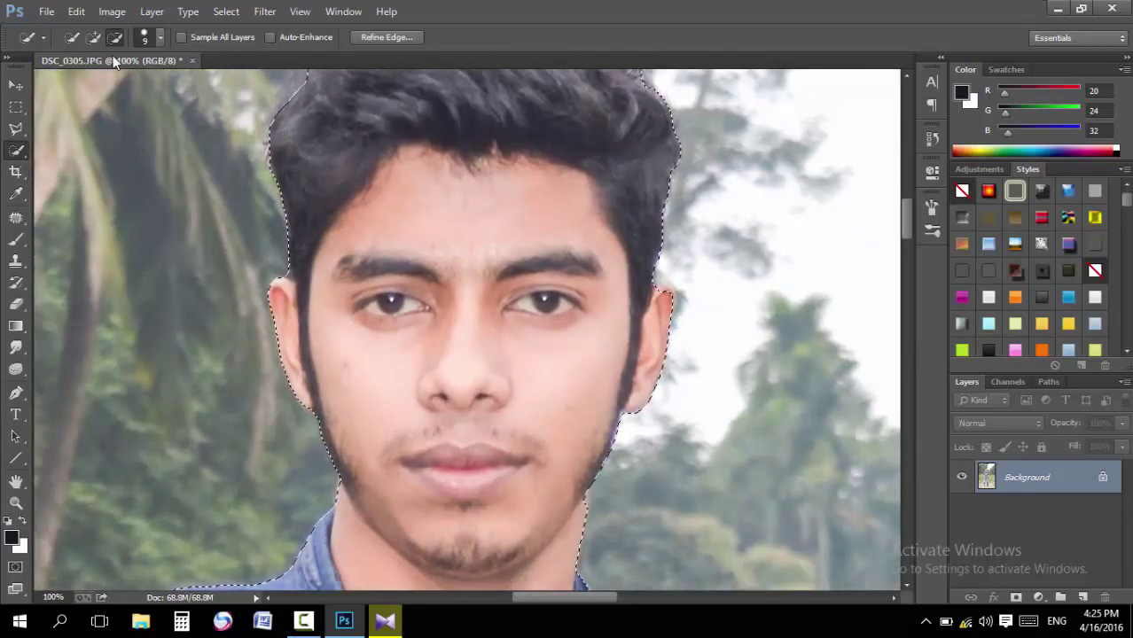
key(alt)
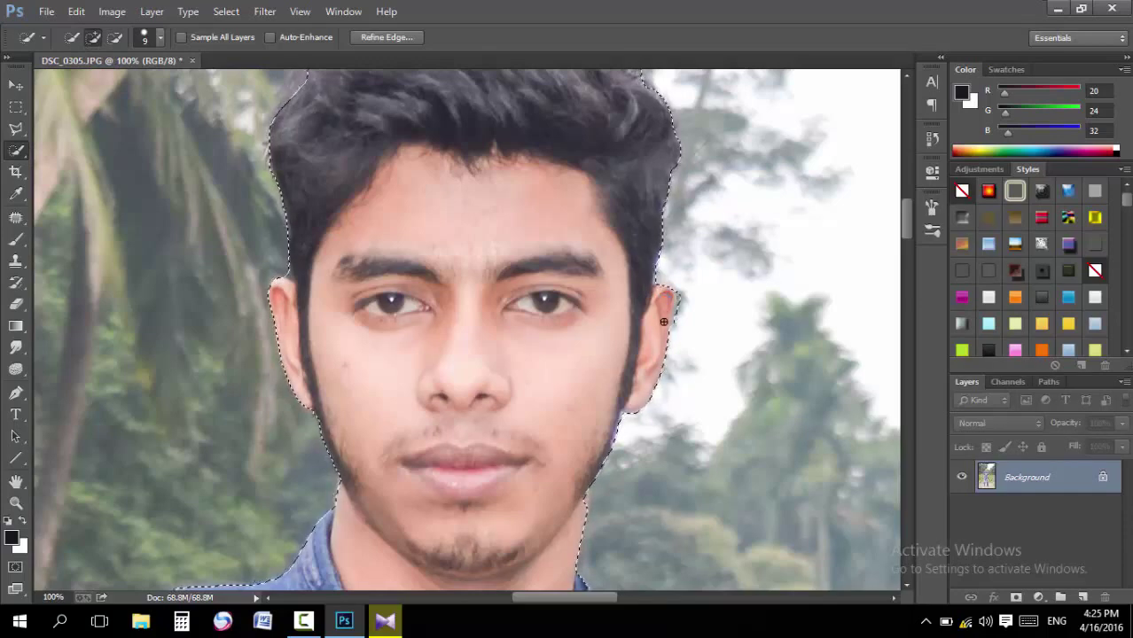
click(119, 35)
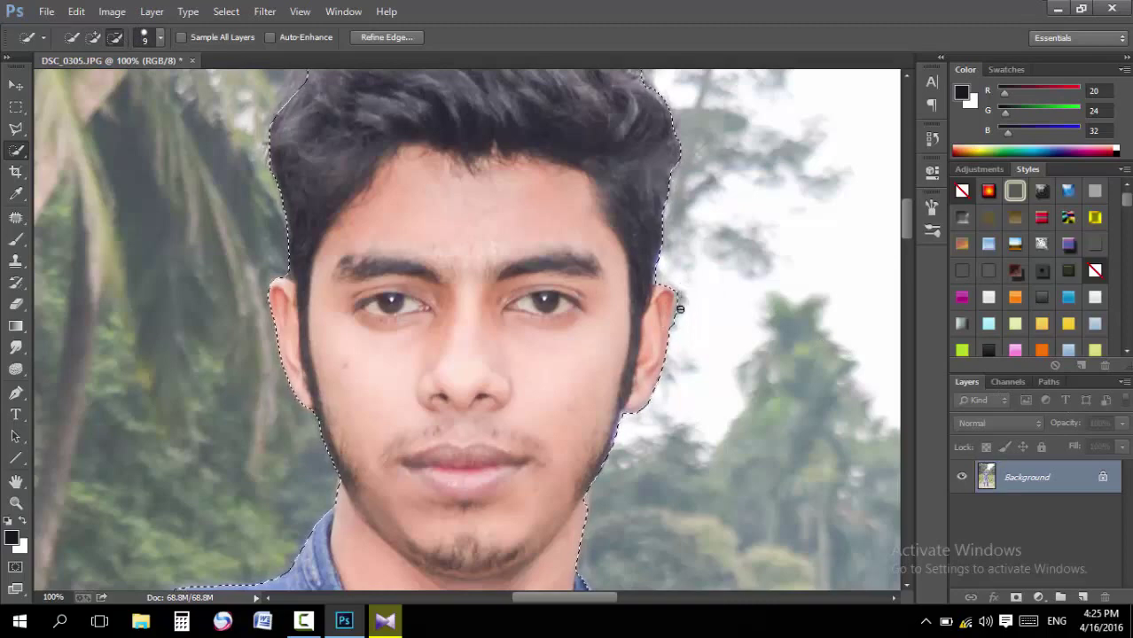
Add the collar, chest, crossed arms and lower shirt hem back into the selection
drag(642, 457, 687, 217)
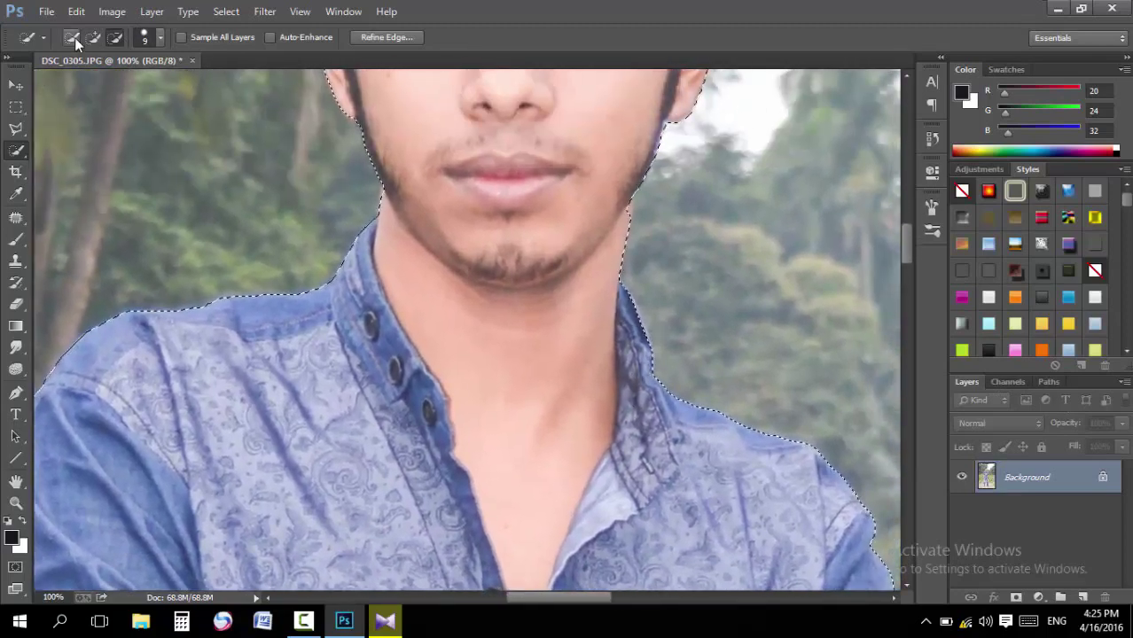
click(92, 38)
drag(808, 415, 700, 244)
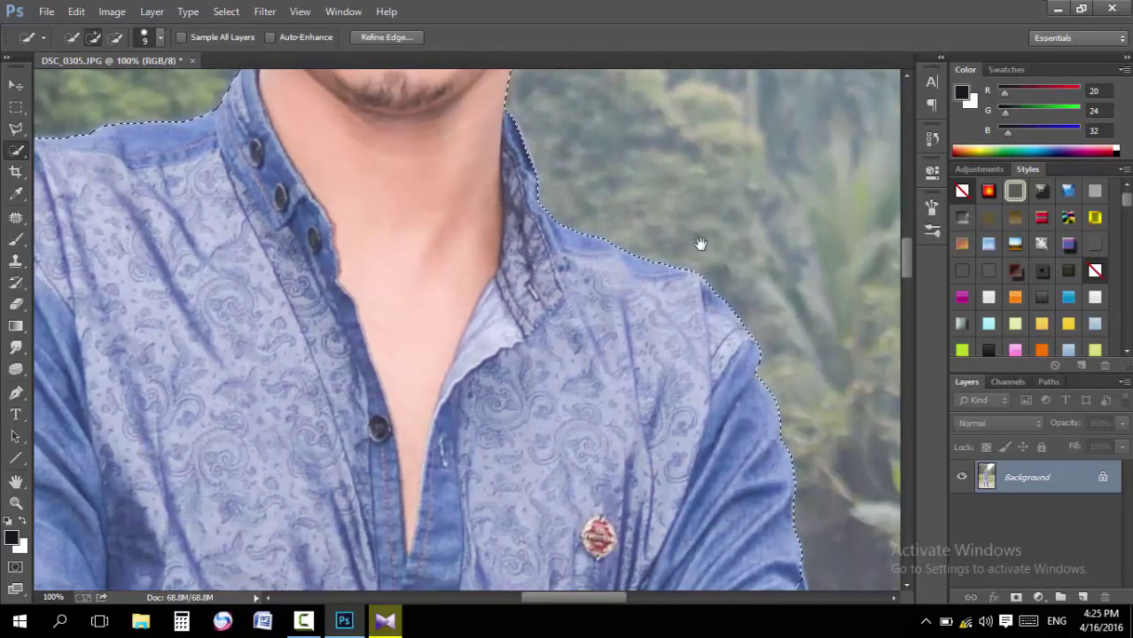
drag(842, 392, 771, 195)
drag(877, 355, 854, 210)
drag(824, 458, 806, 316)
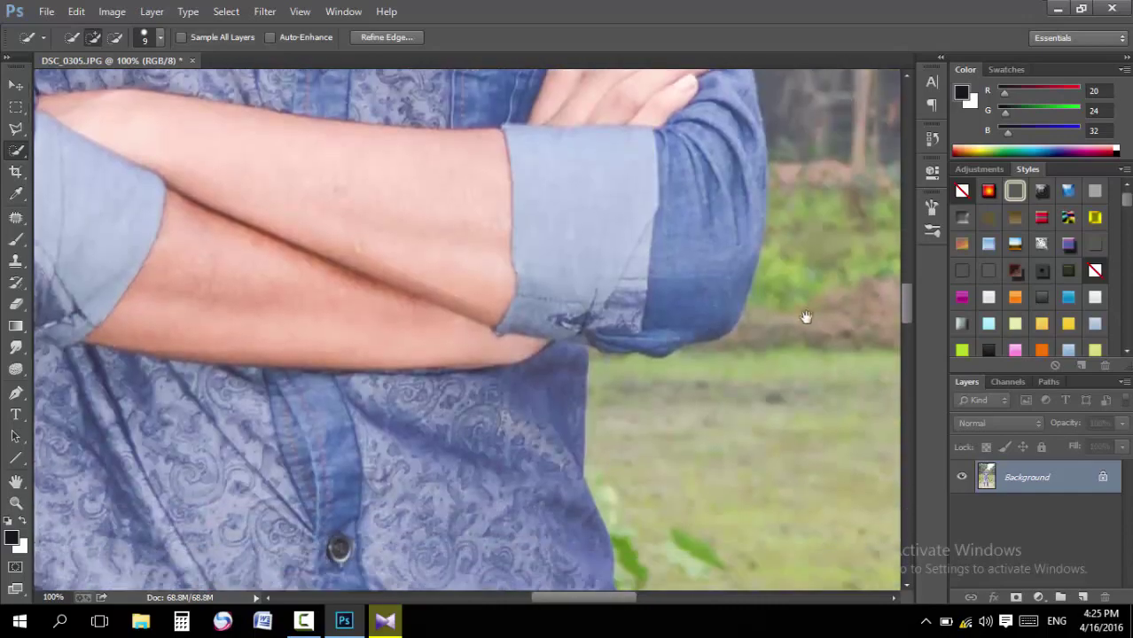
mouse_move(784, 421)
mouse_down()
mouse_move(761, 370)
mouse_move(735, 116)
mouse_up()
drag(764, 585, 768, 319)
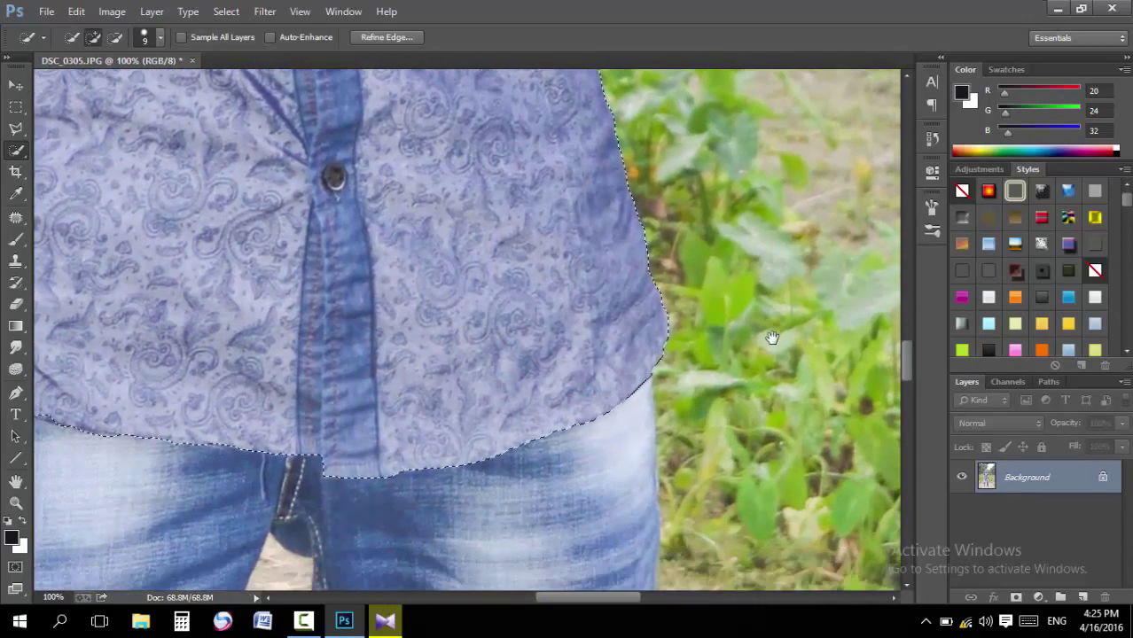
Fit the image on screen and add a layer mask hiding everything outside the man
click(16, 502)
right_click(386, 188)
click(430, 193)
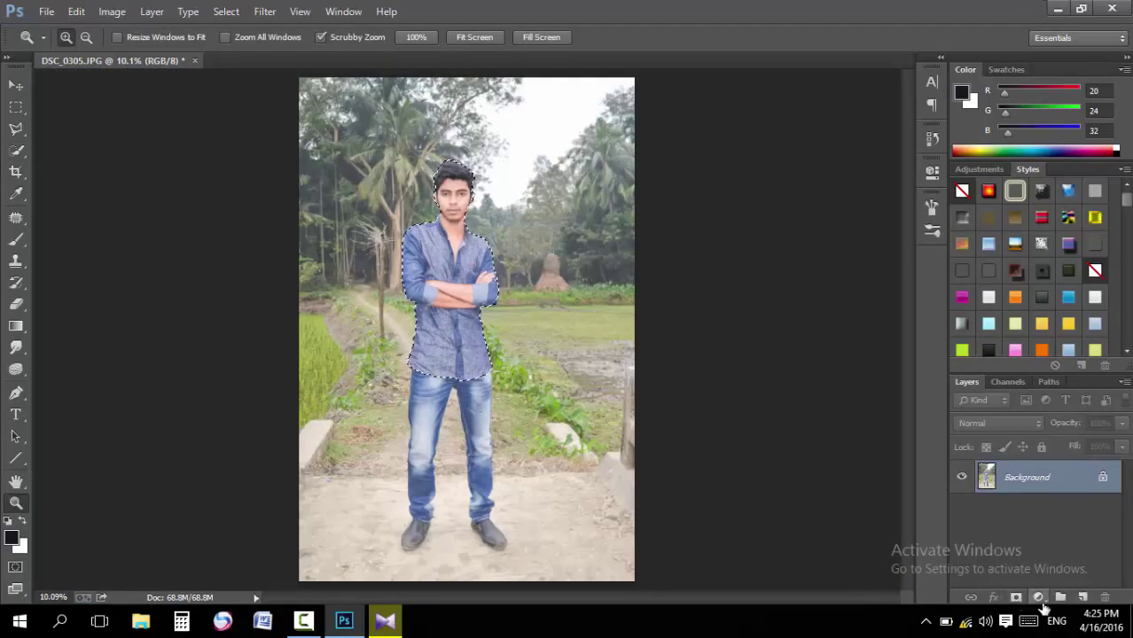
click(1016, 596)
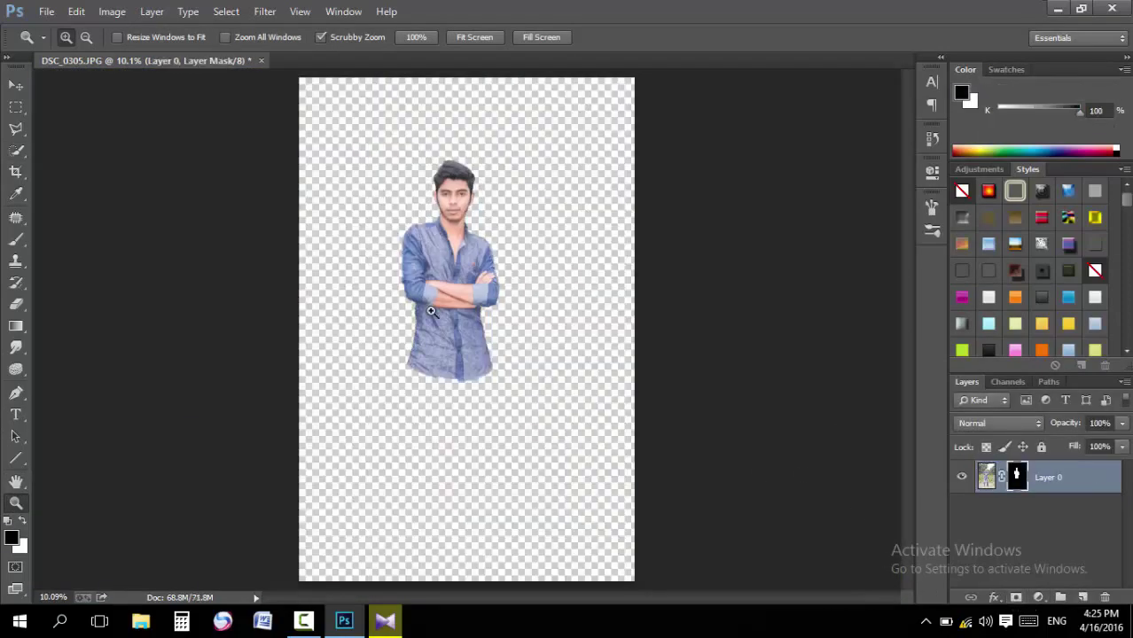
Crop outward to widen the canvas into a wide landscape shape
click(16, 171)
drag(306, 292, 104, 203)
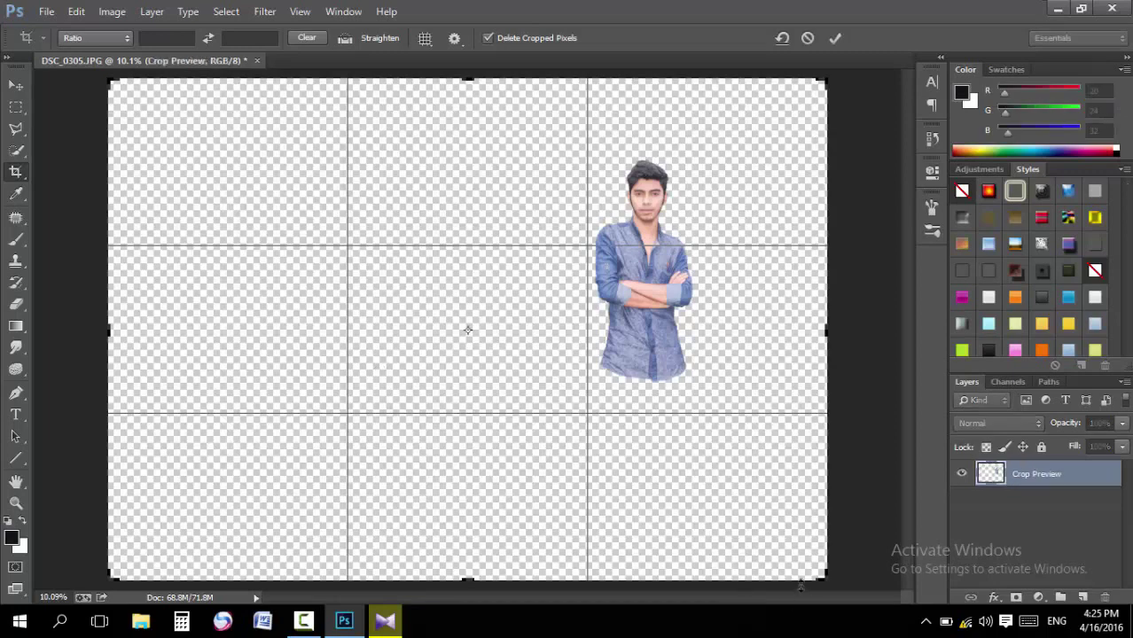
mouse_move(826, 580)
mouse_down()
mouse_move(853, 511)
mouse_move(803, 511)
mouse_up()
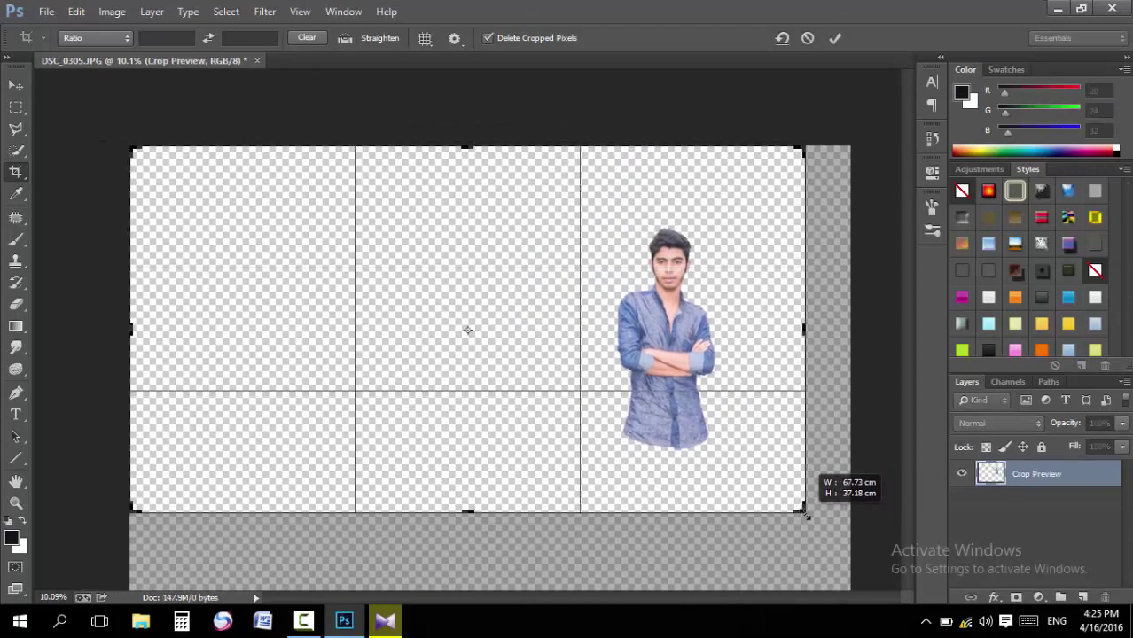
click(840, 37)
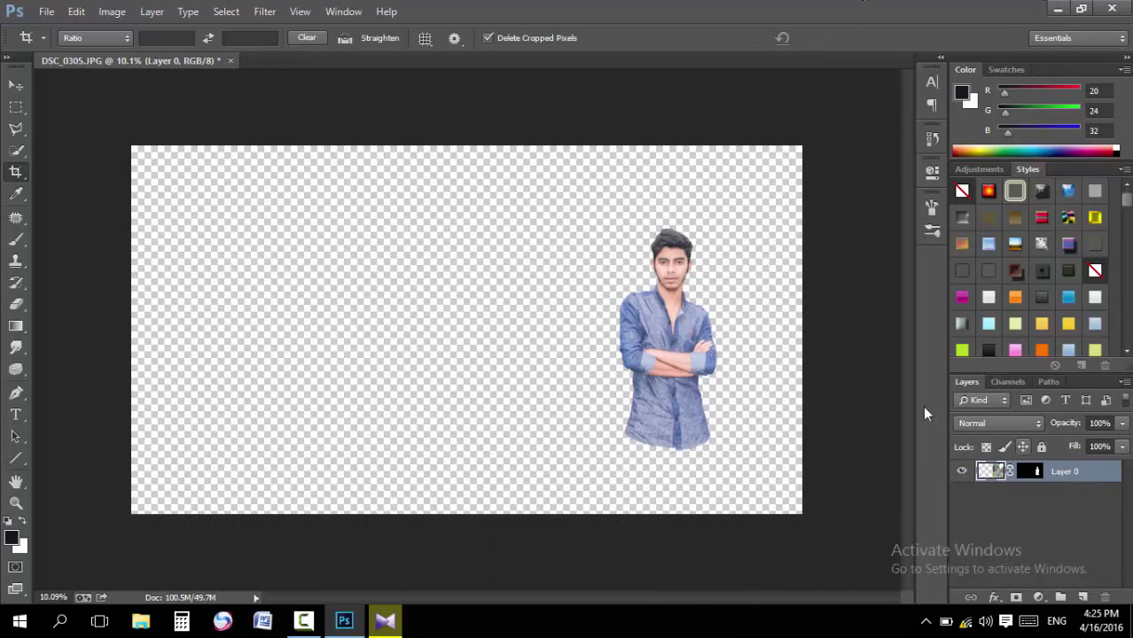
Scale the cut-out man to 118.47% and move him to the left side
key(ctrl+t)
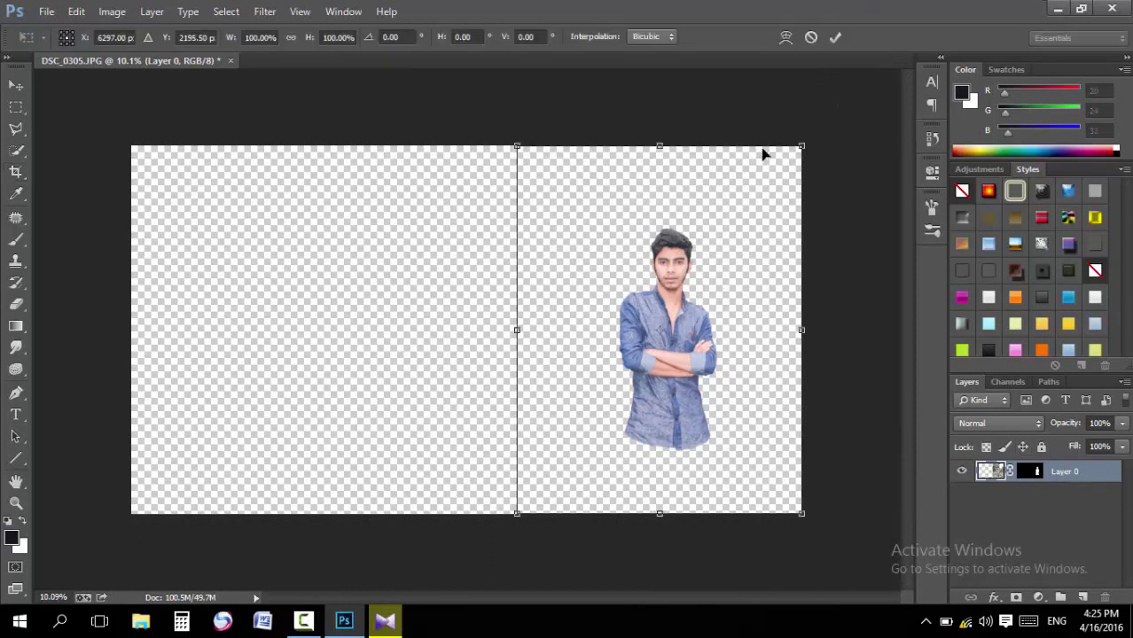
drag(802, 142, 854, 71)
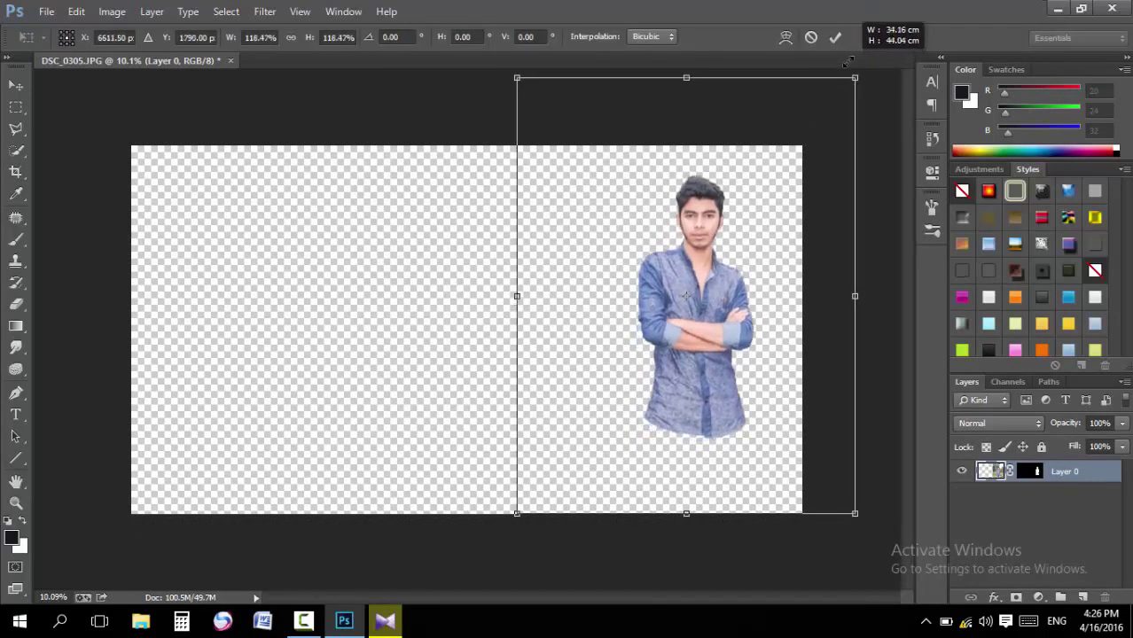
mouse_move(794, 184)
mouse_down()
mouse_move(404, 186)
mouse_move(437, 184)
mouse_up()
key(c)
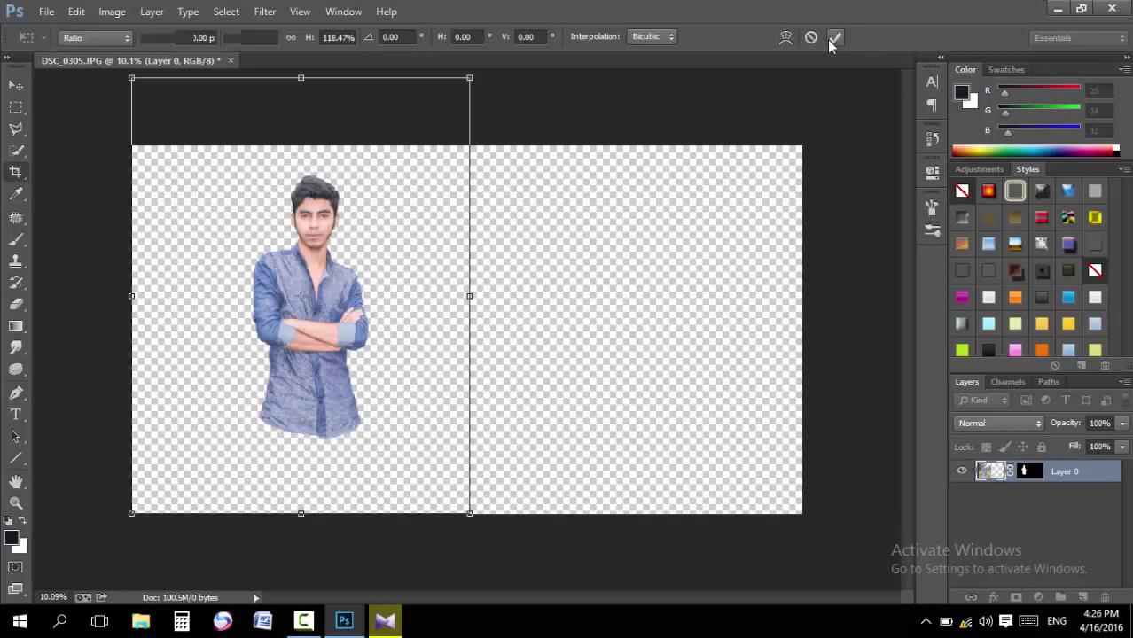
click(829, 40)
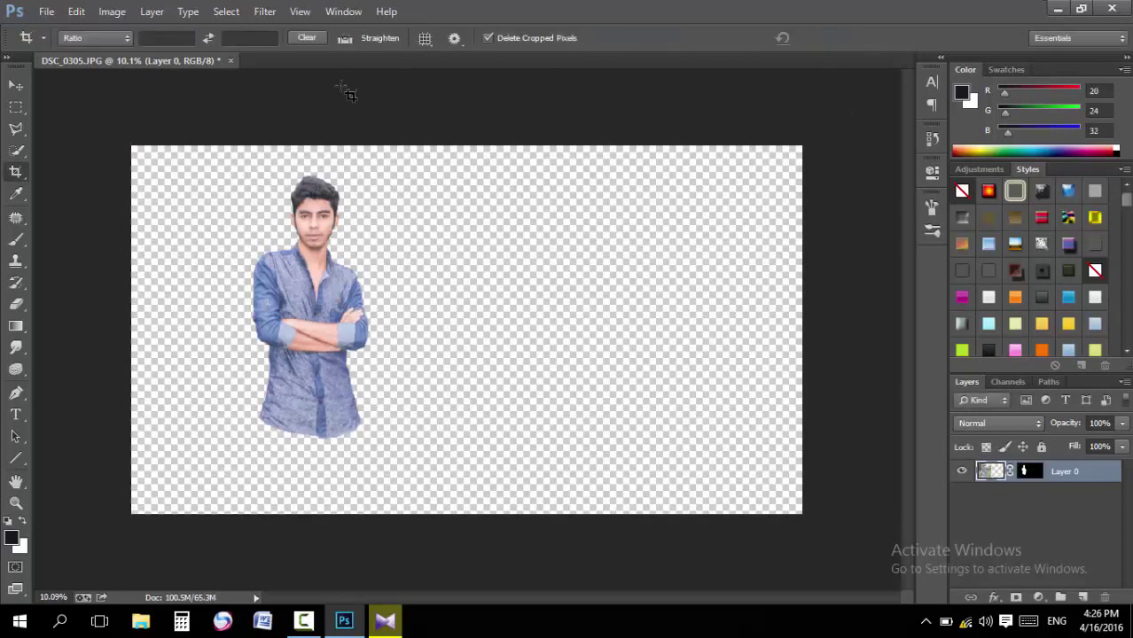
Nudge the man a few pixels lower on the canvas
key(v)
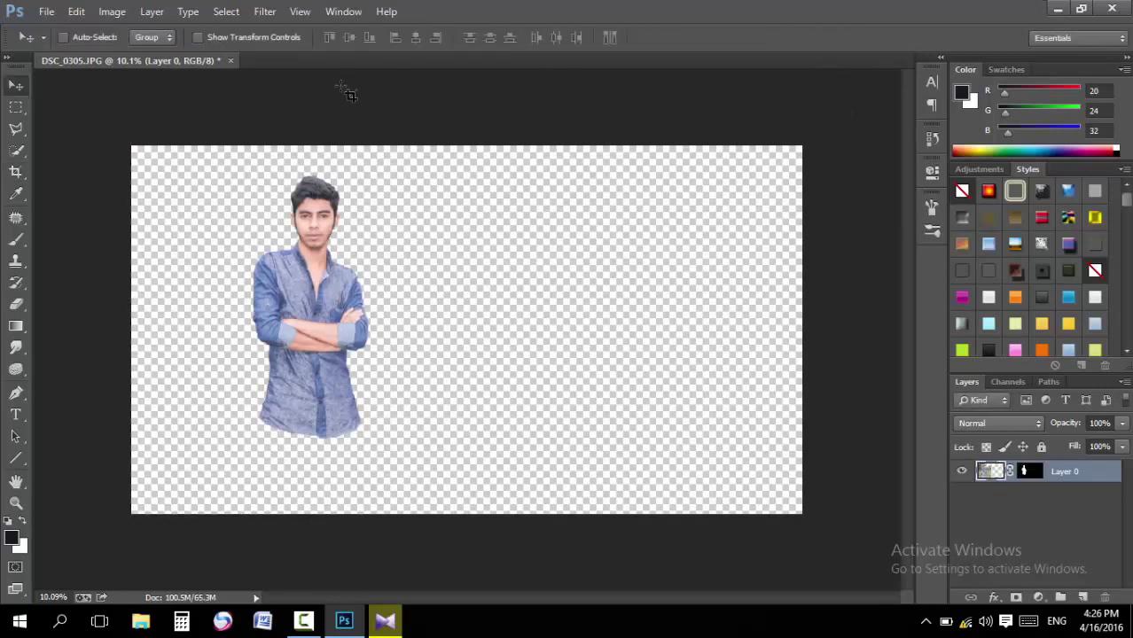
key(Down)
key(Down)
key(Down)
key(Down)
key(Down)
key(Down)
key(Down)
key(Down)
key(Down)
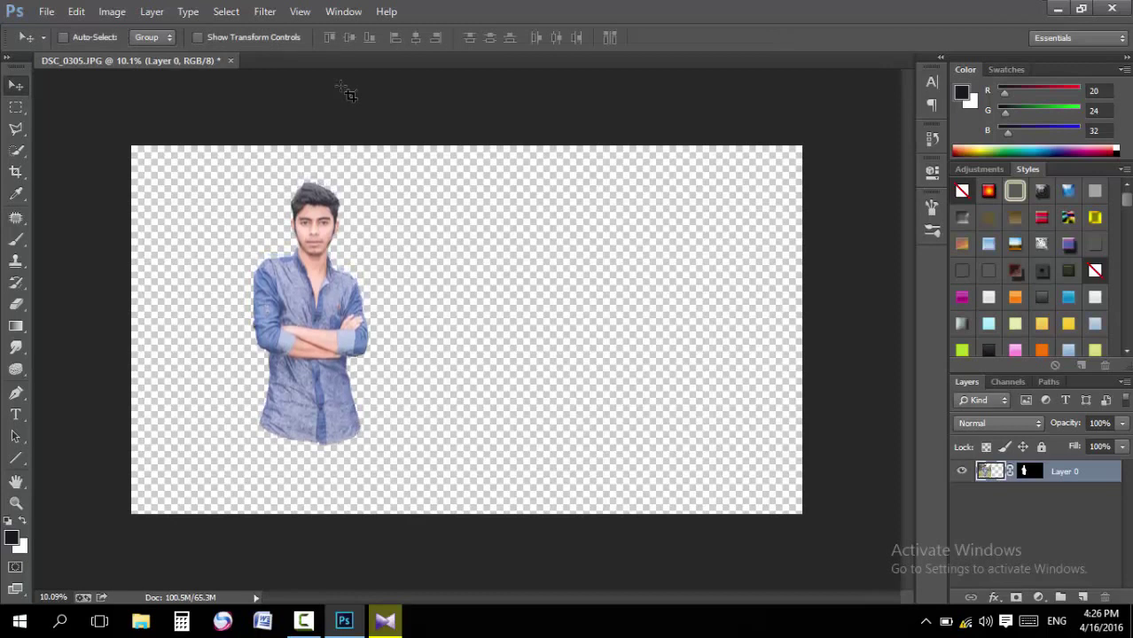
drag(347, 266, 346, 269)
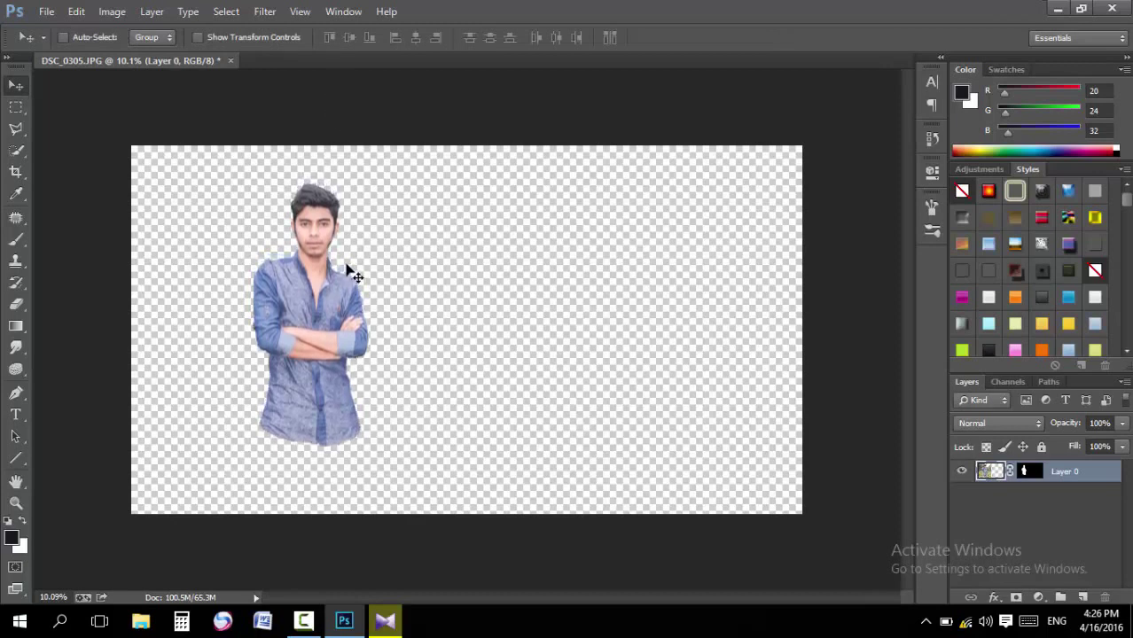
Add a new Layer 1 beneath the man and fill it with dark navy
click(1082, 596)
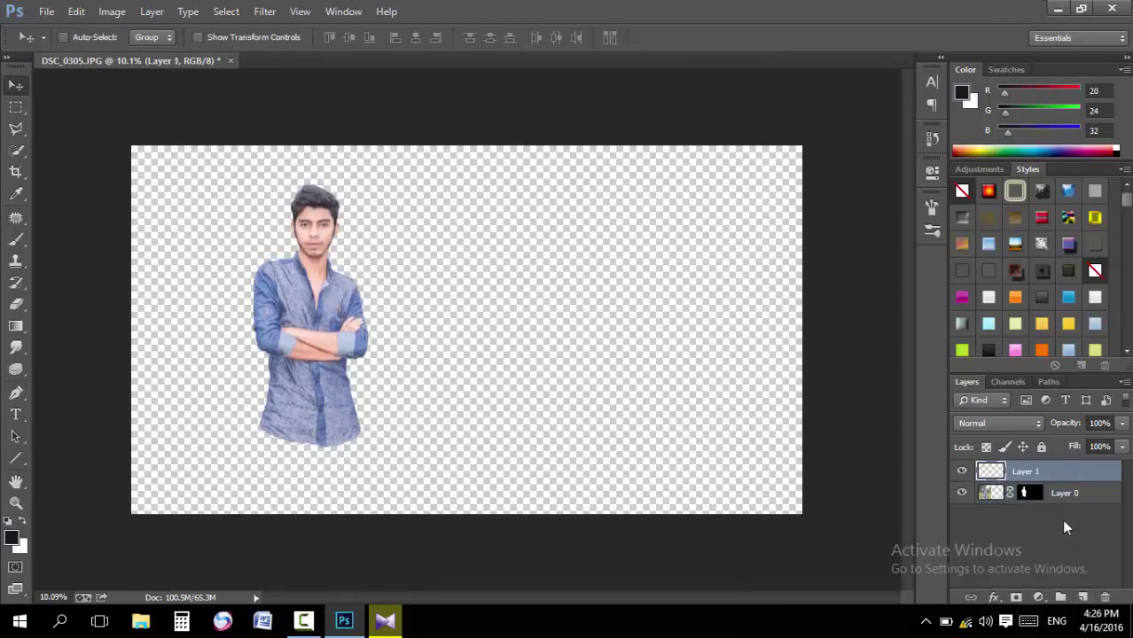
drag(1055, 482, 1049, 552)
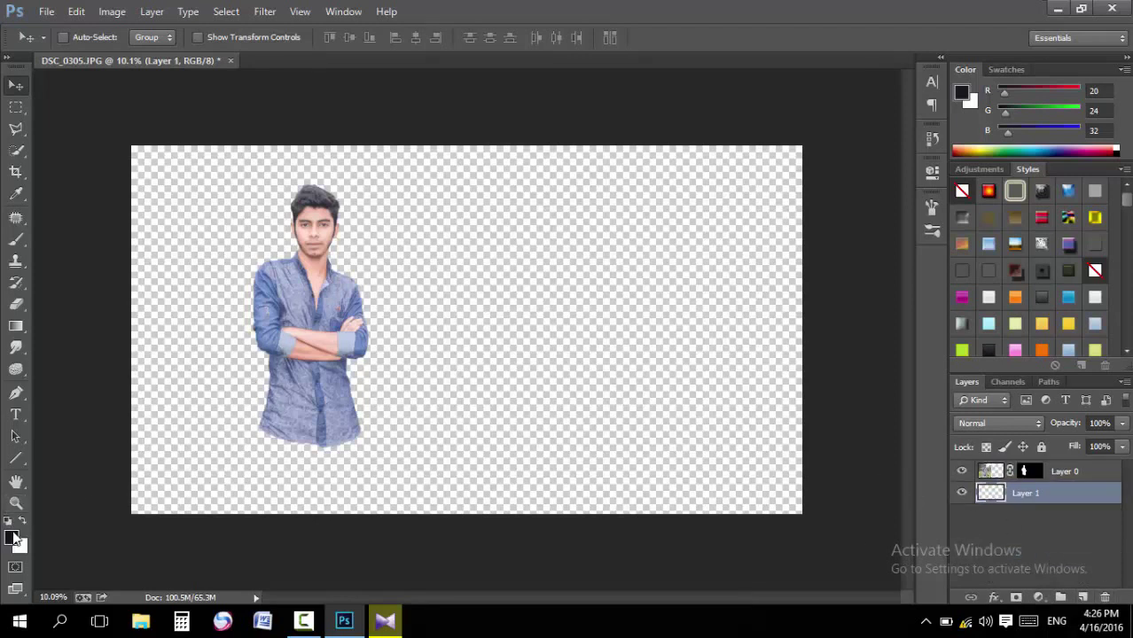
key(x)
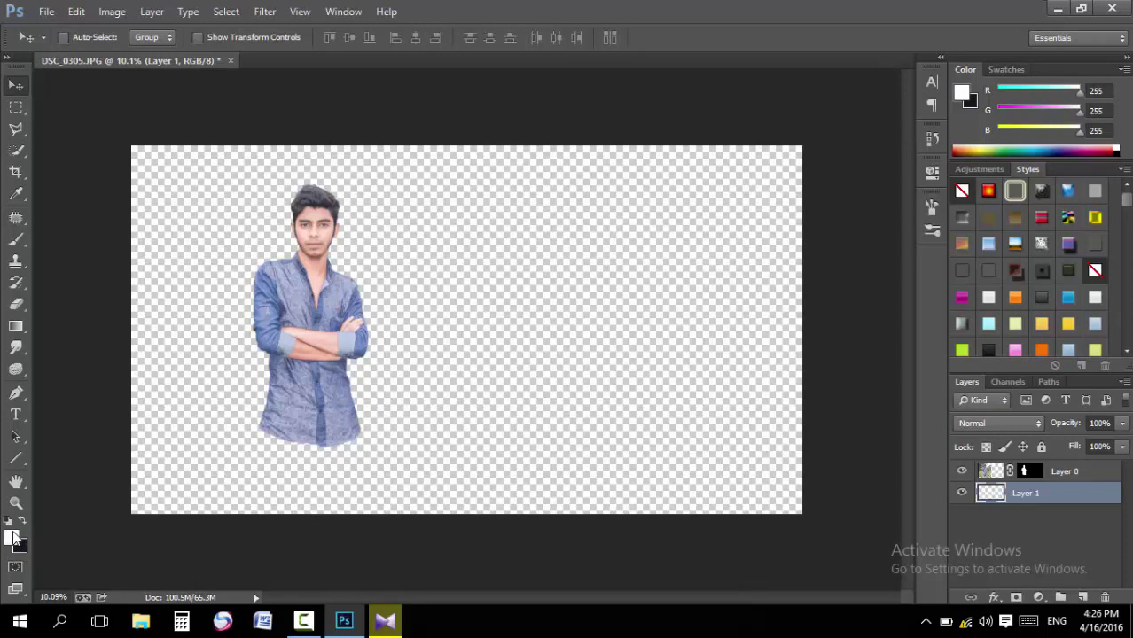
key(ctrl+BackSpace)
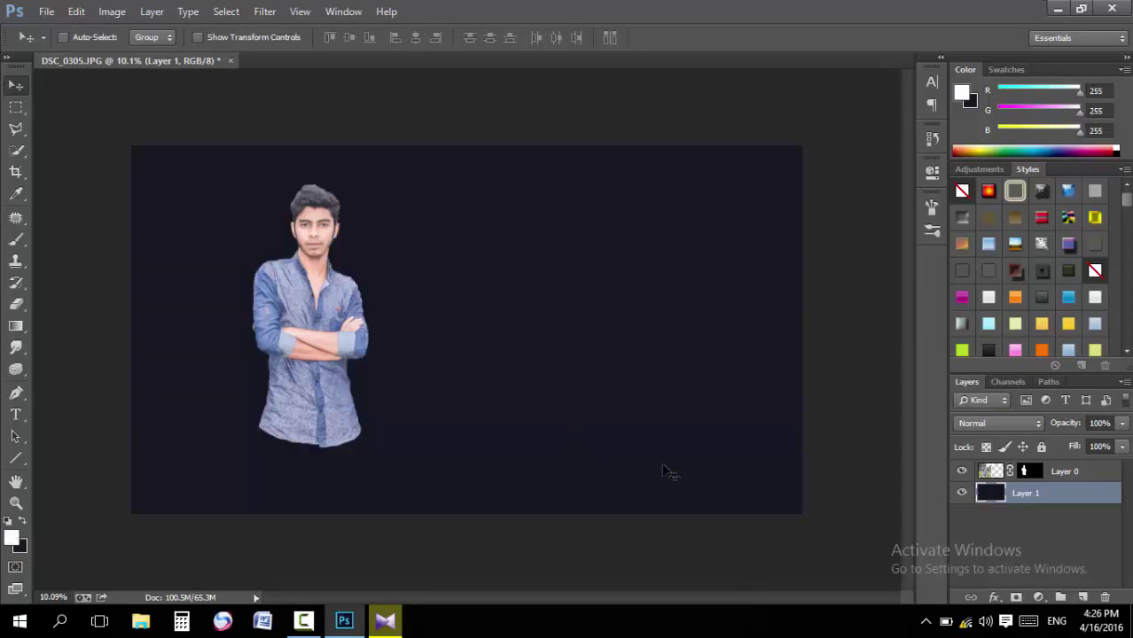
Add a Solid Color fill layer with colour 1a1824
right_click(1028, 495)
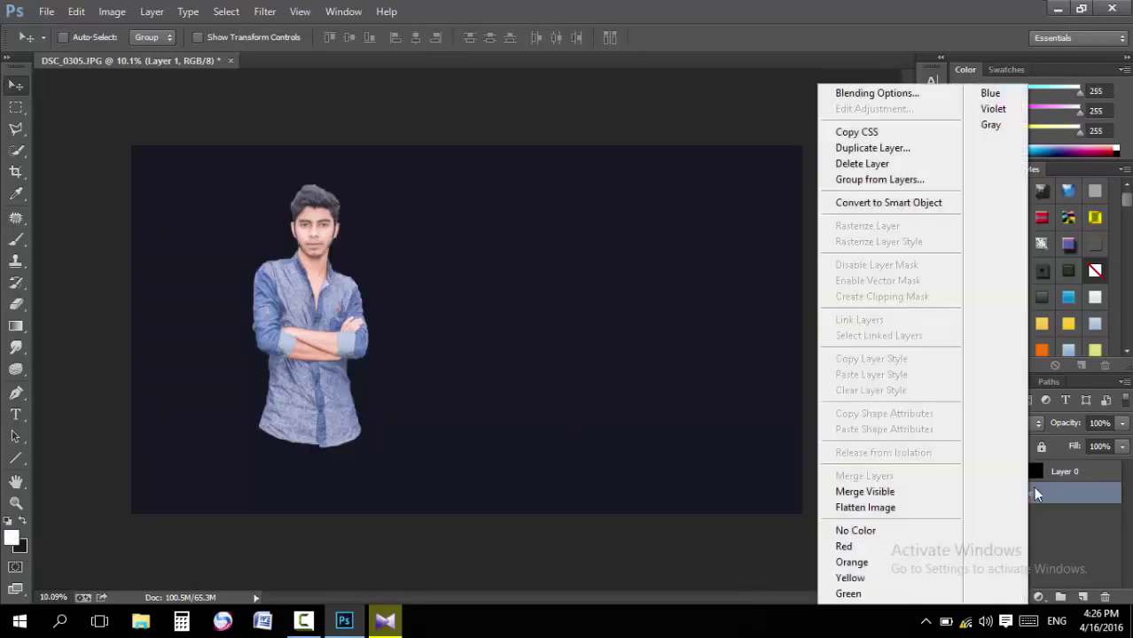
click(1033, 576)
click(1036, 598)
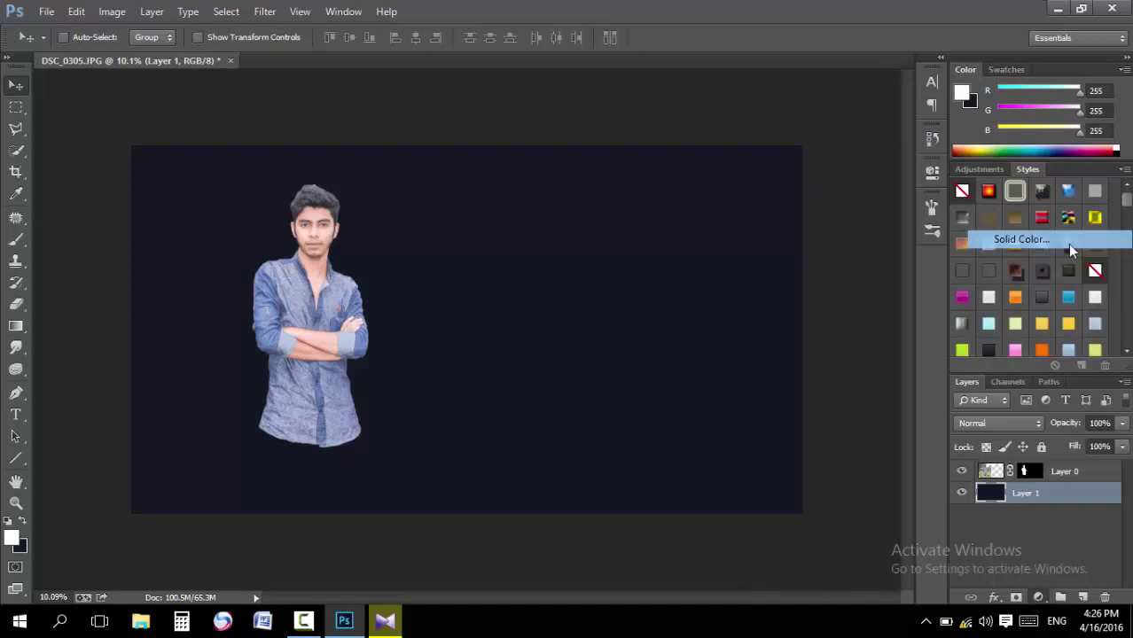
click(1067, 243)
text(1a1824)
key(Return)
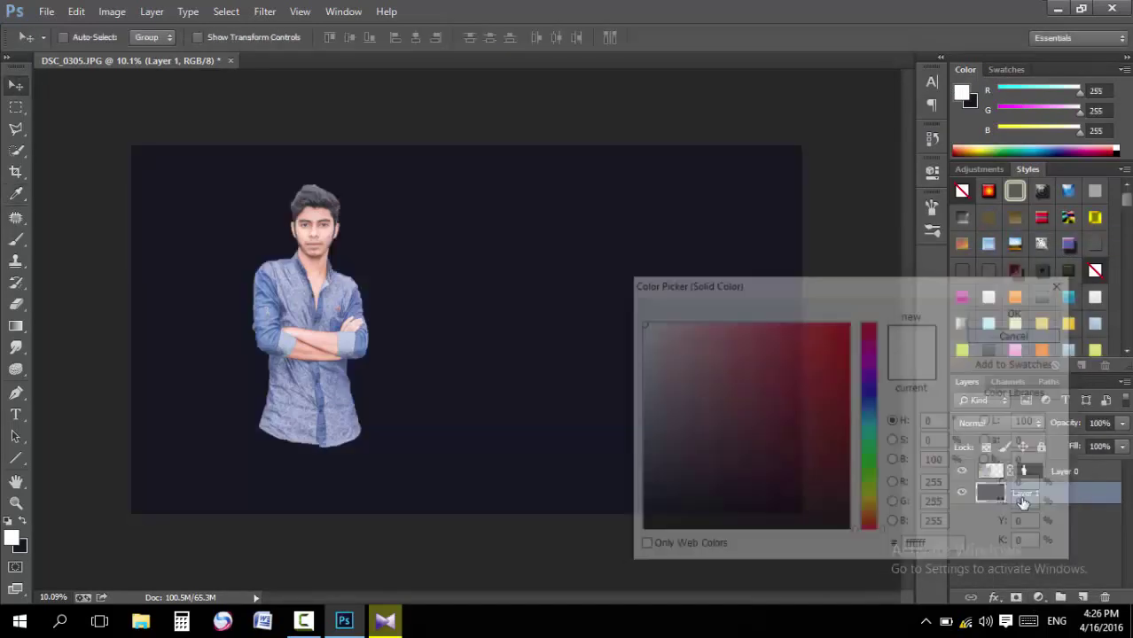
Add a Gradient Fill layer in Radial style with the bright glow in the centre
click(1038, 596)
click(1016, 252)
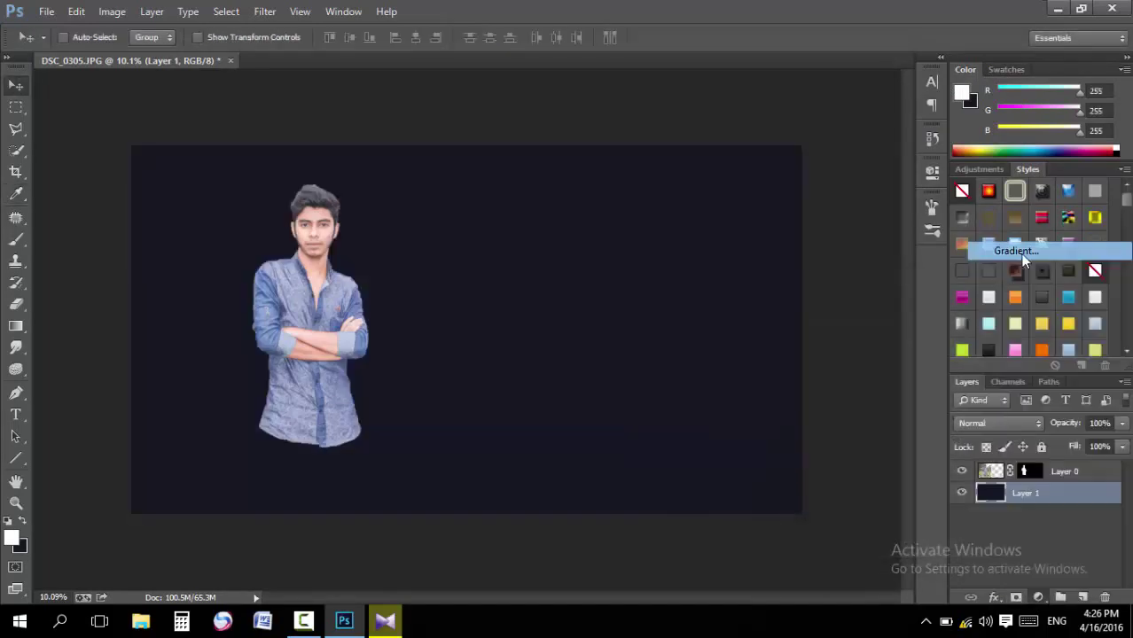
click(555, 205)
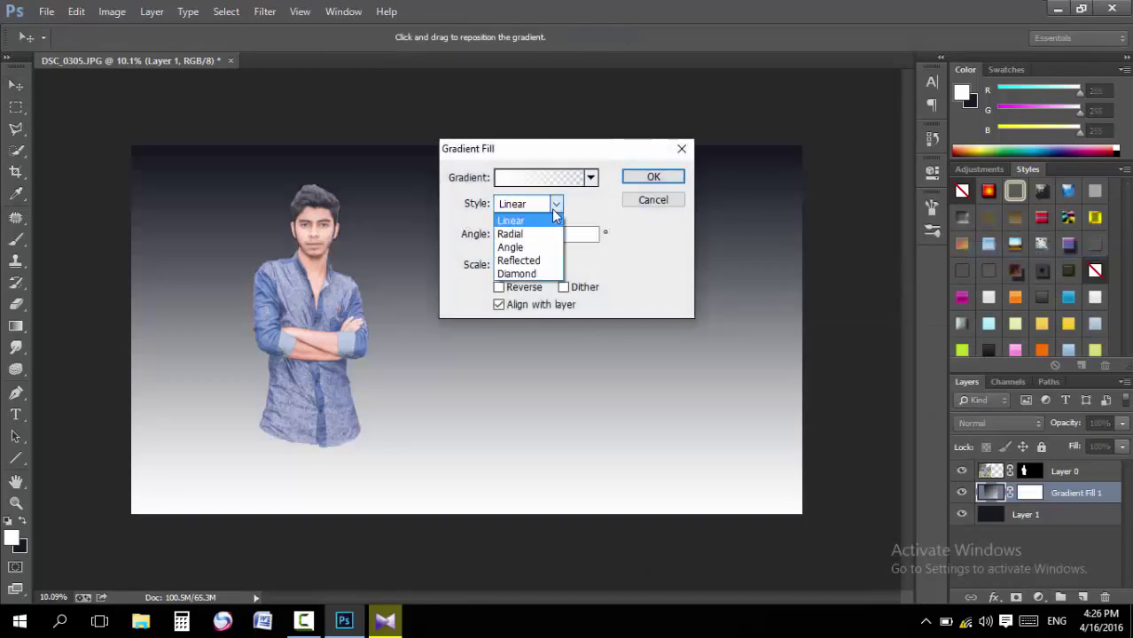
click(512, 221)
click(523, 288)
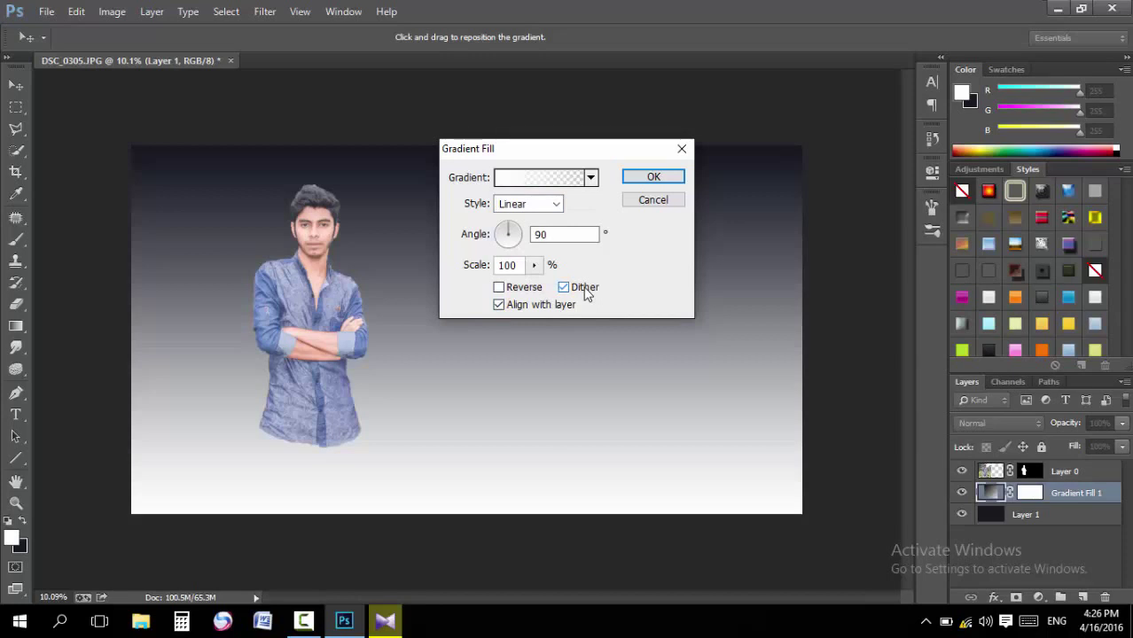
click(539, 204)
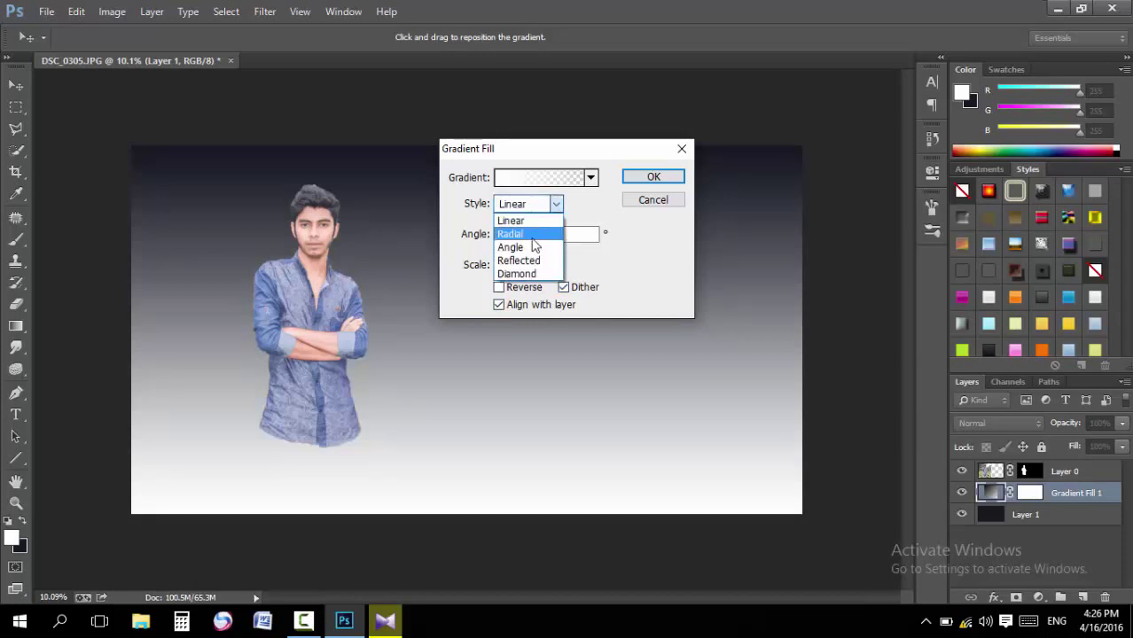
click(532, 236)
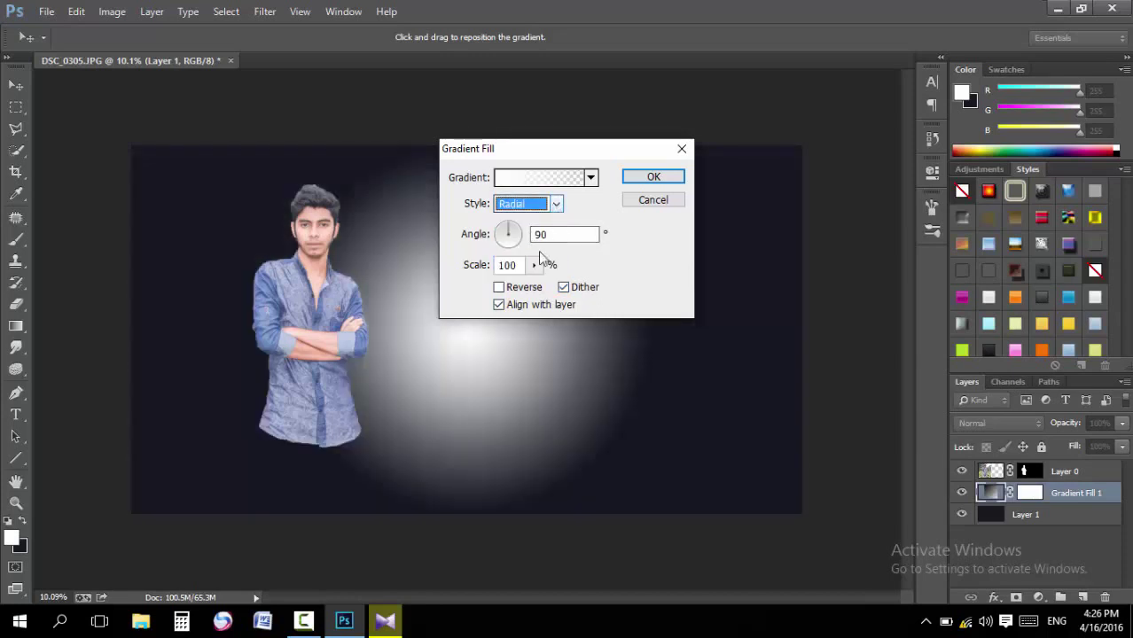
click(563, 288)
click(499, 305)
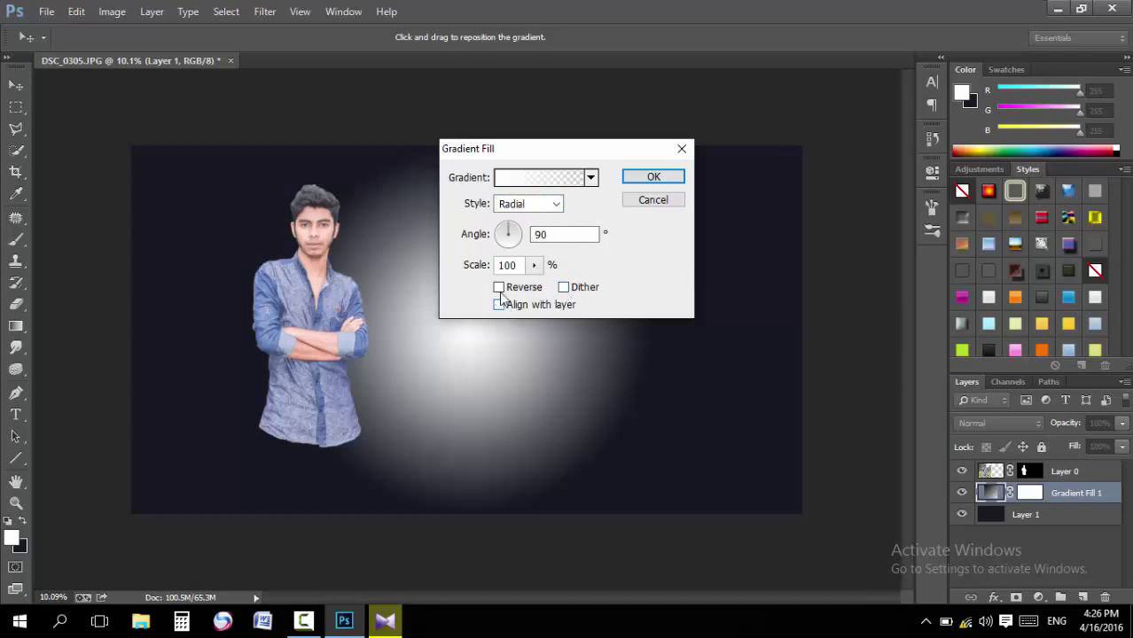
click(499, 288)
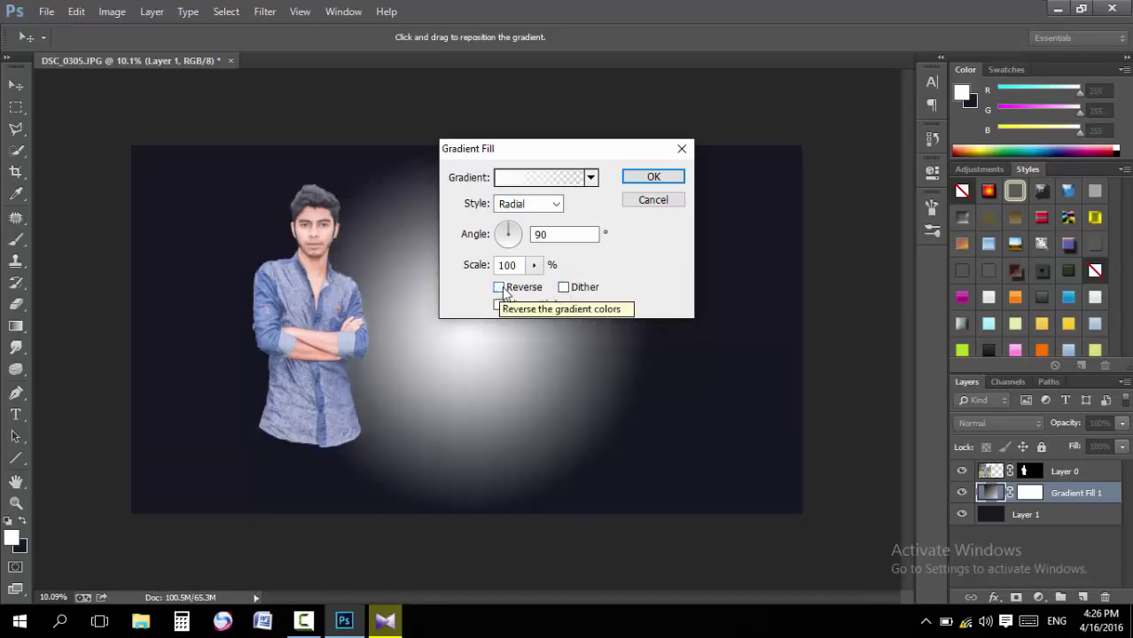
Set the radial gradient scale to about 397% and confirm the fill
drag(537, 266, 561, 280)
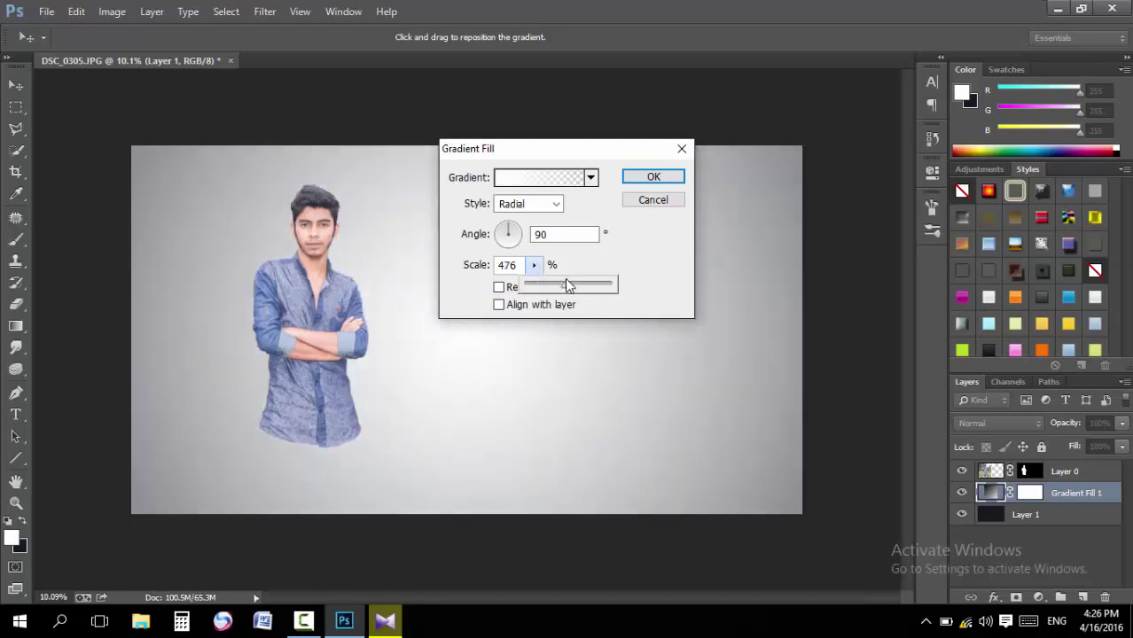
drag(568, 284, 564, 284)
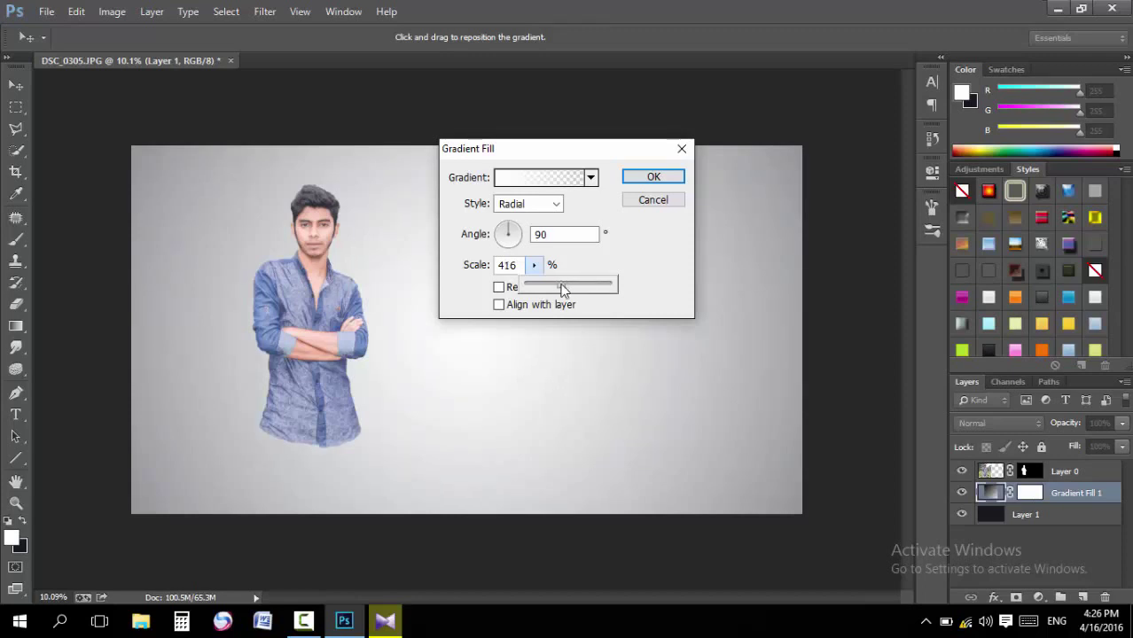
drag(561, 286, 559, 287)
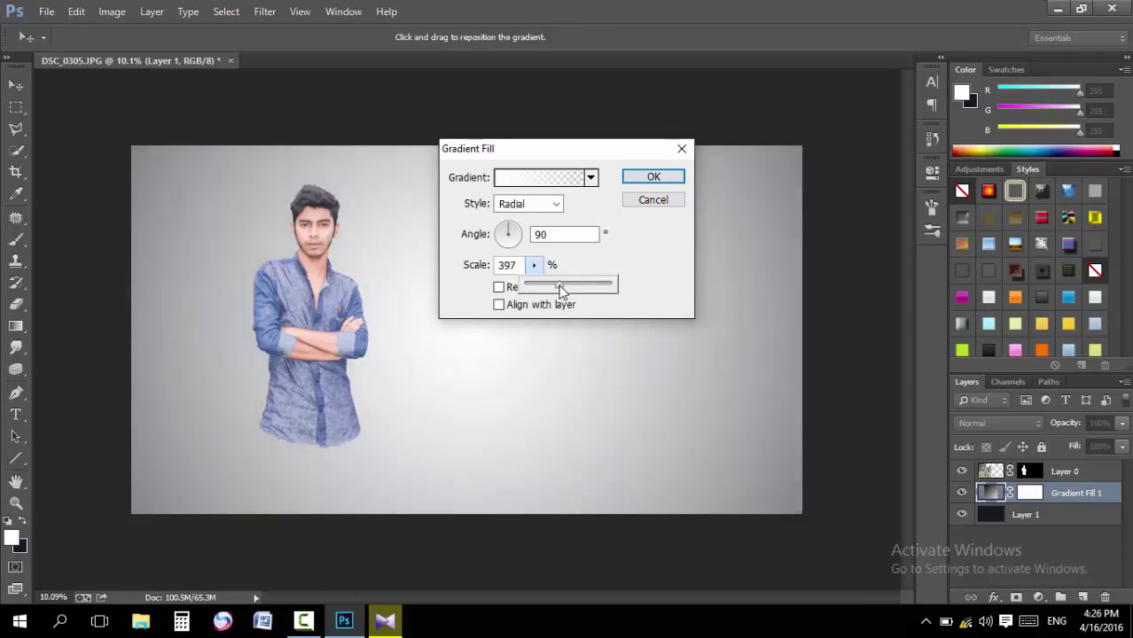
click(651, 178)
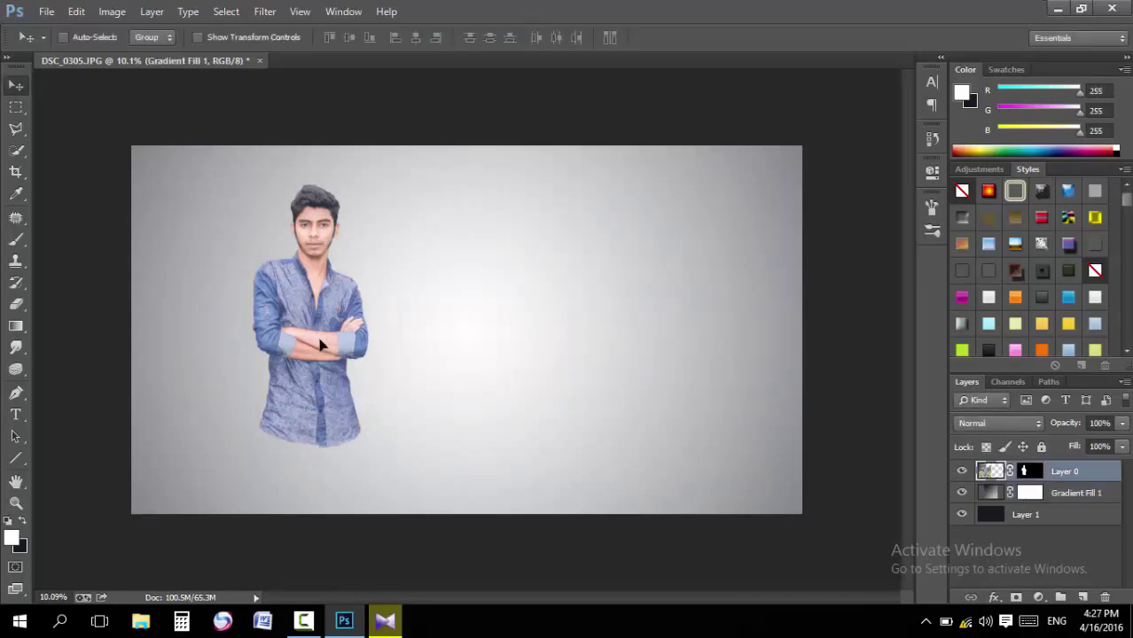
Nudge the man slightly lower and bring up Refine Mask for his layer mask
drag(321, 345, 322, 348)
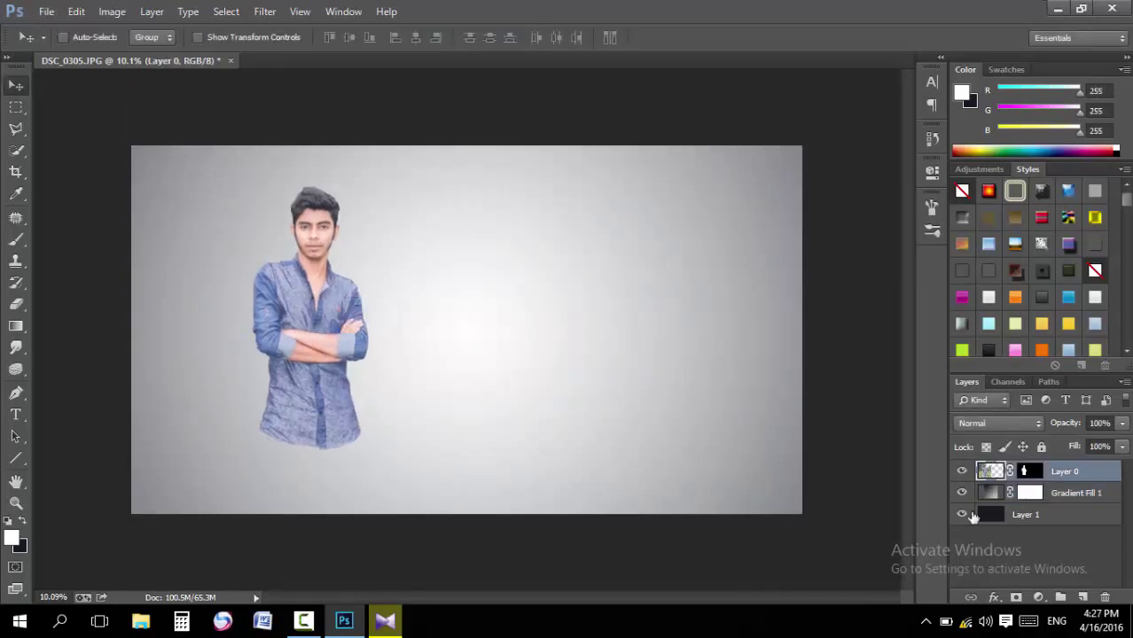
right_click(1026, 474)
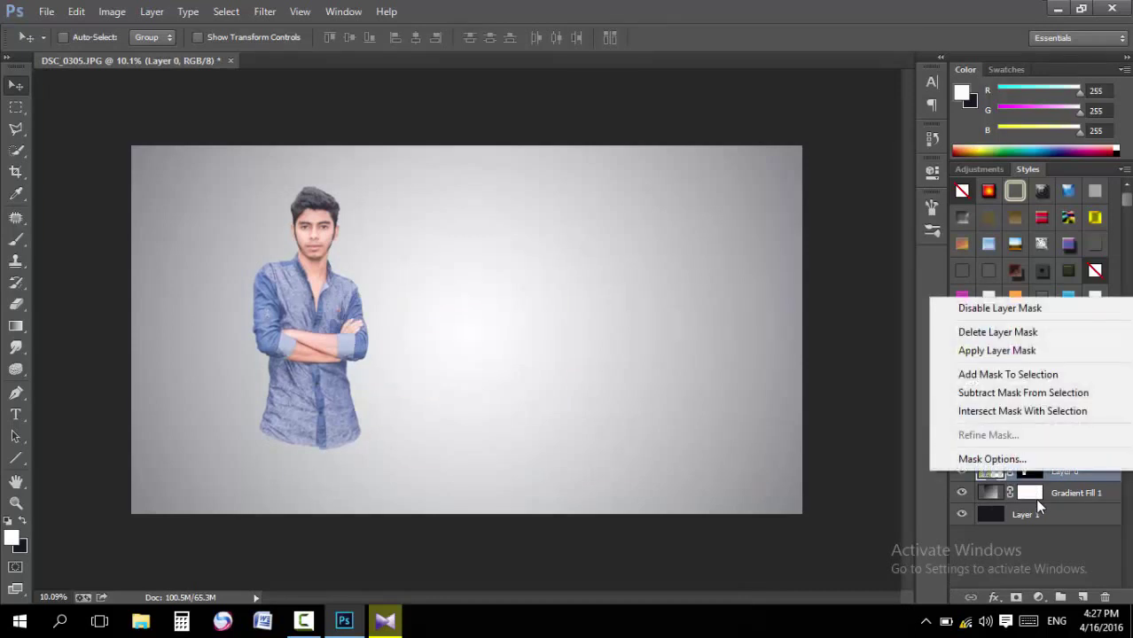
click(1034, 498)
click(1039, 476)
double_click(1030, 472)
right_click(1028, 472)
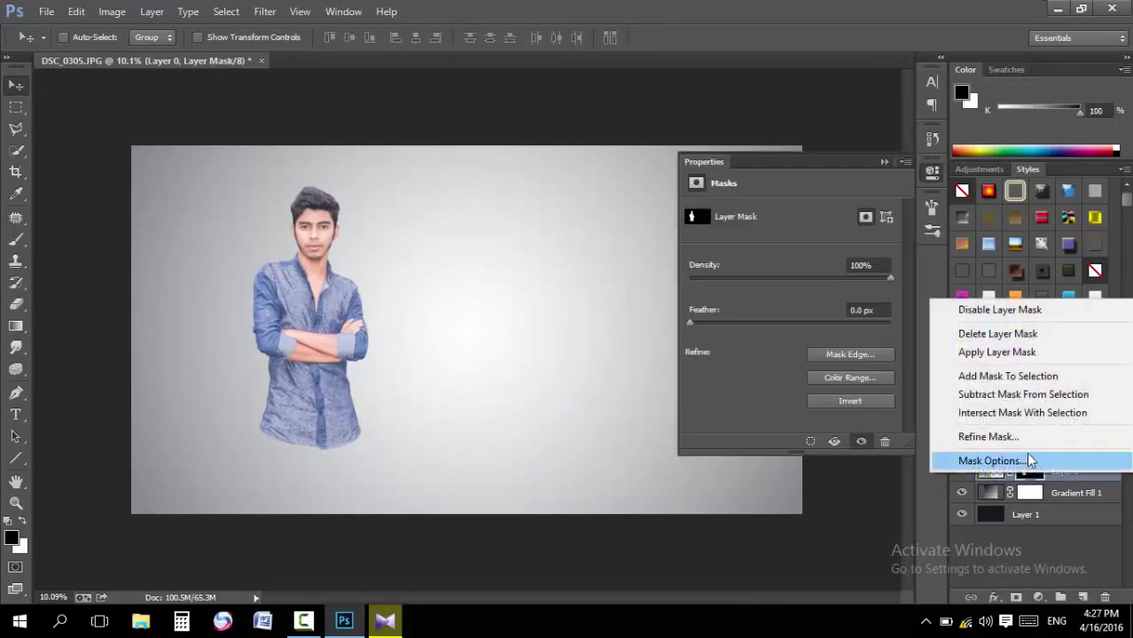
click(994, 457)
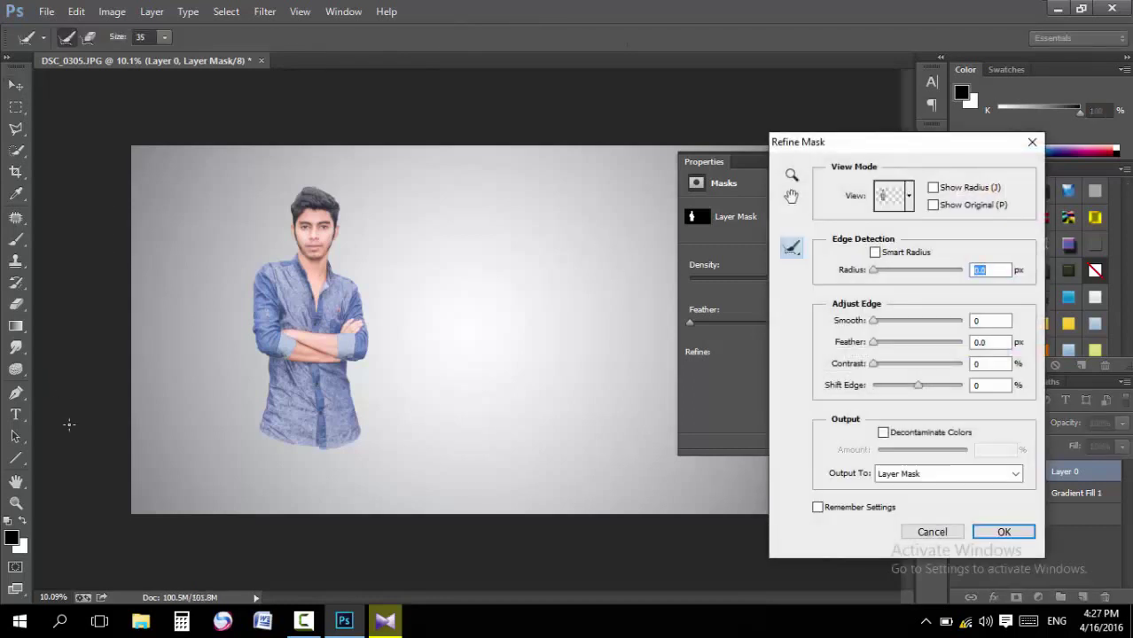
Brush the right hair edge with a size-40 Refine Radius tool and apply the mask
click(791, 177)
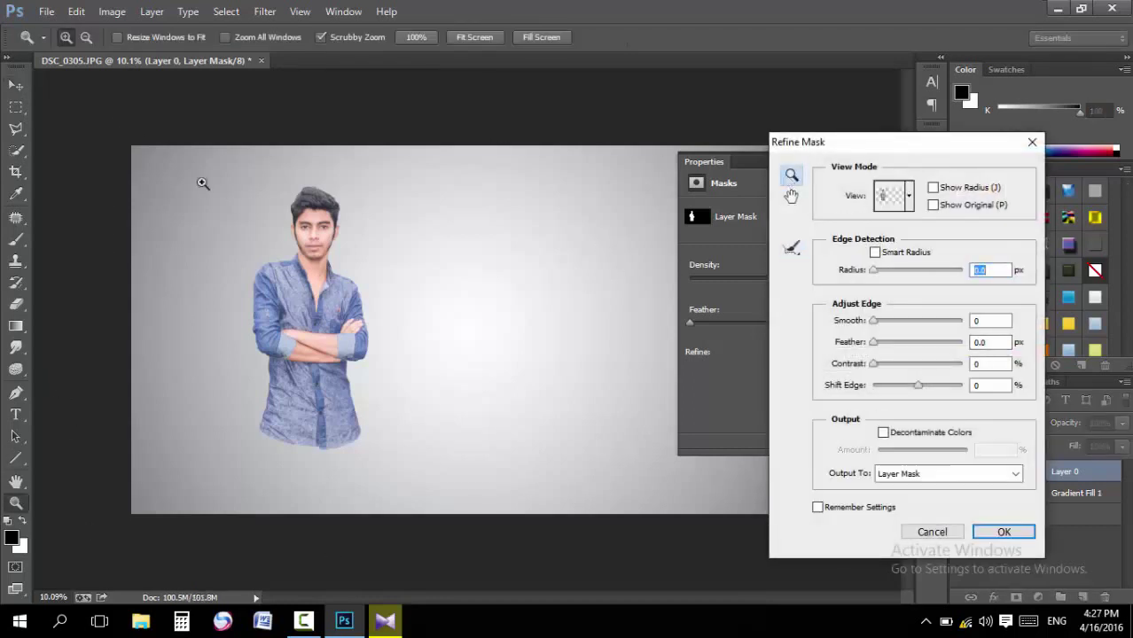
click(326, 197)
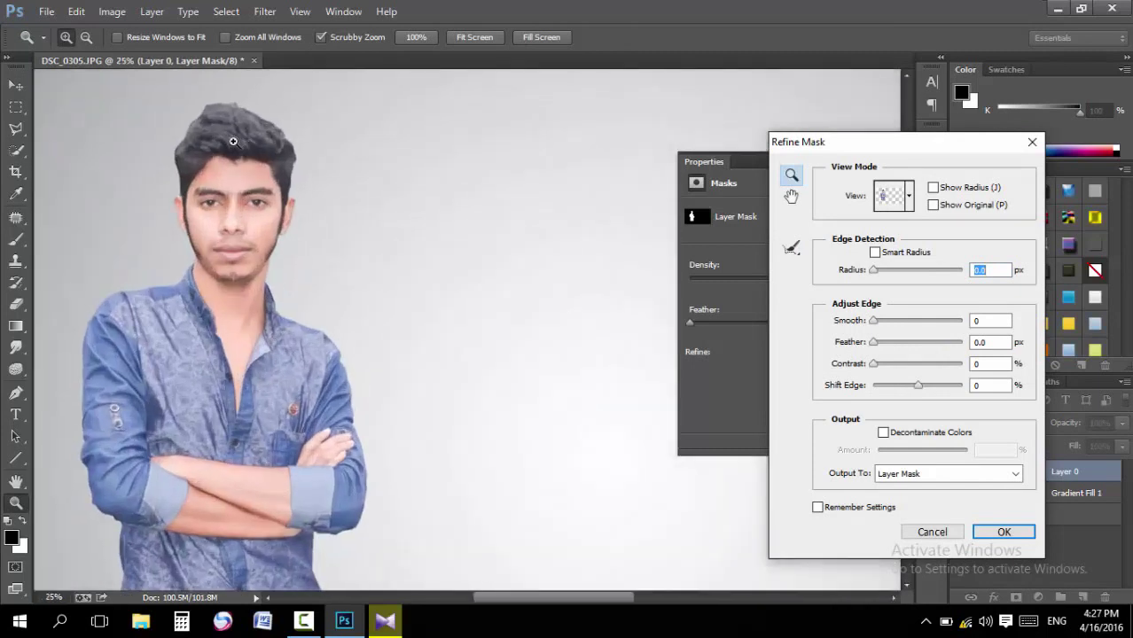
click(234, 142)
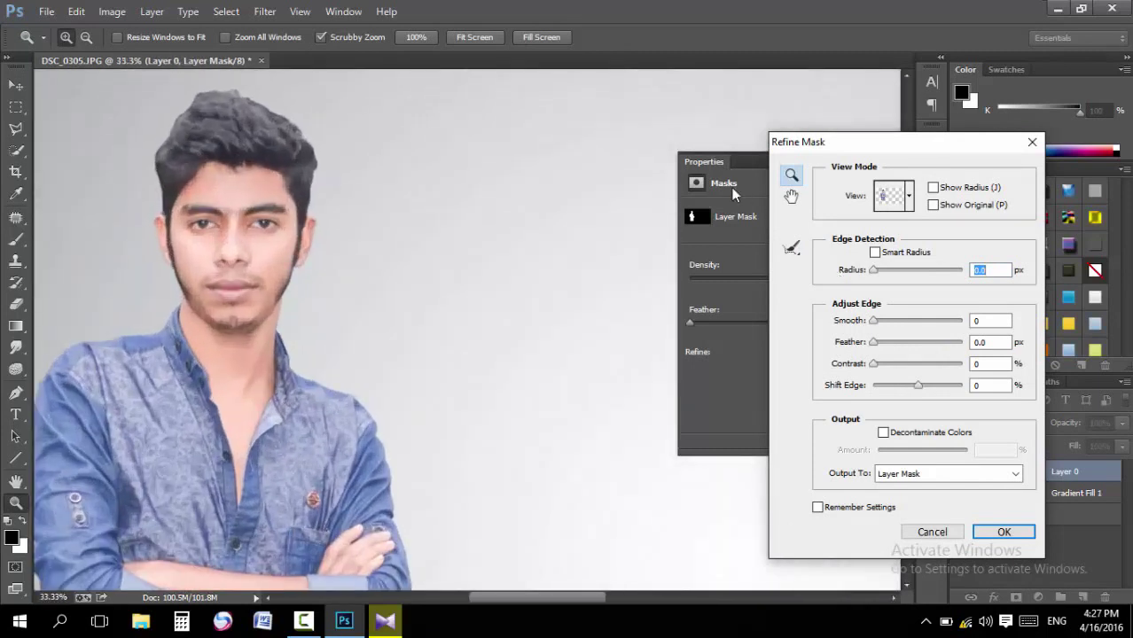
click(792, 247)
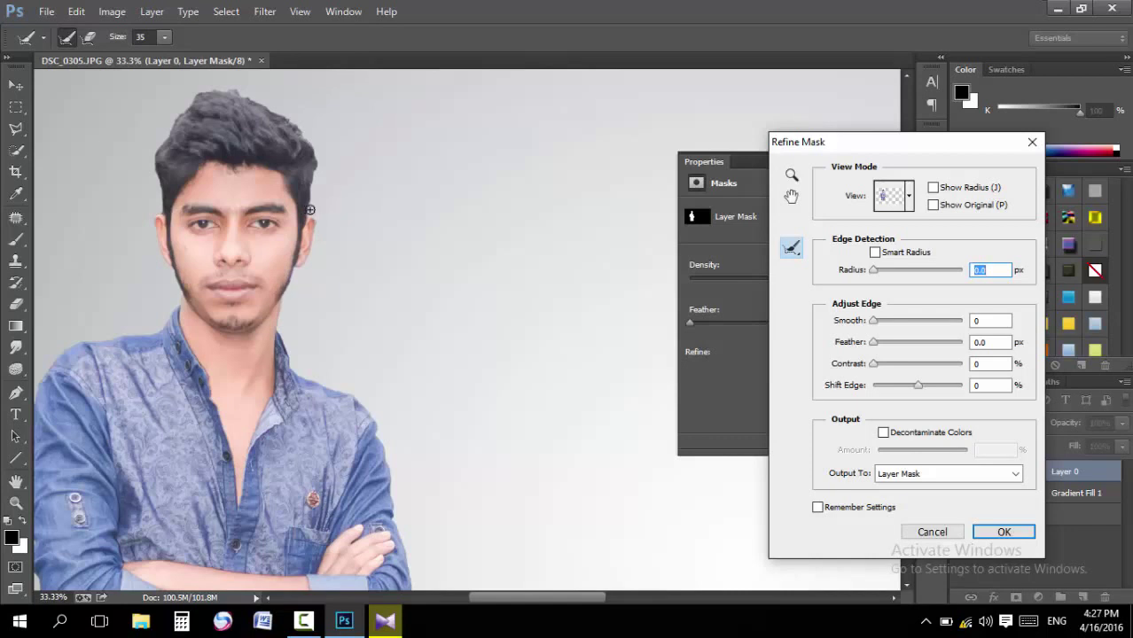
key(bracketright)
mouse_move(309, 213)
mouse_down()
mouse_move(317, 167)
mouse_move(264, 100)
mouse_move(217, 84)
mouse_move(188, 96)
mouse_move(147, 165)
mouse_move(157, 171)
mouse_up()
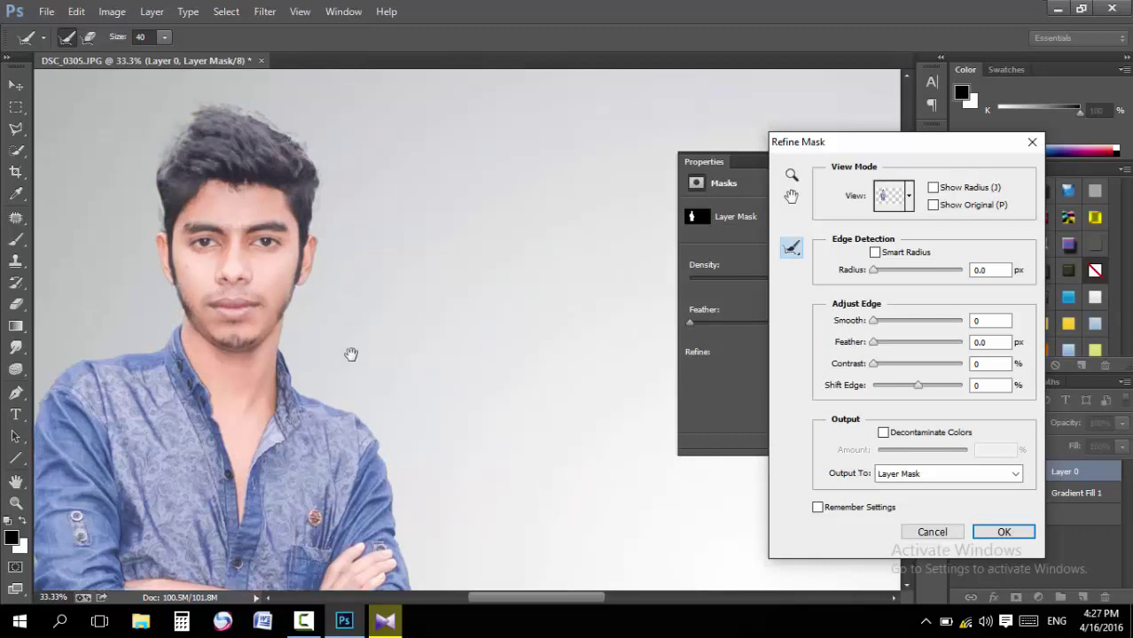
scroll(358, 344, up, 5)
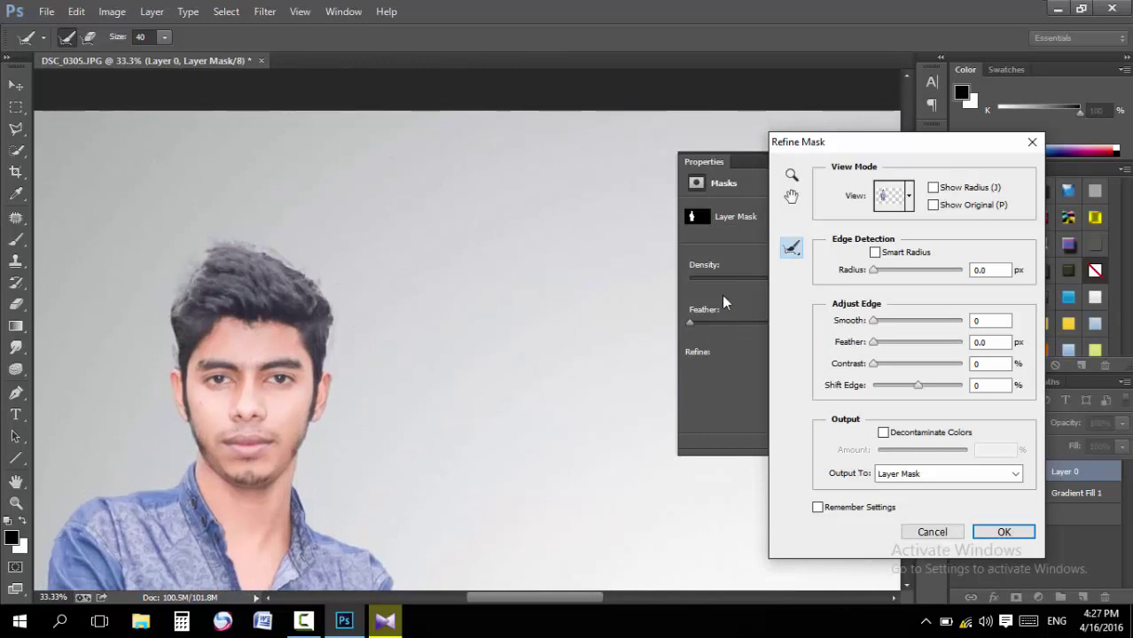
click(999, 533)
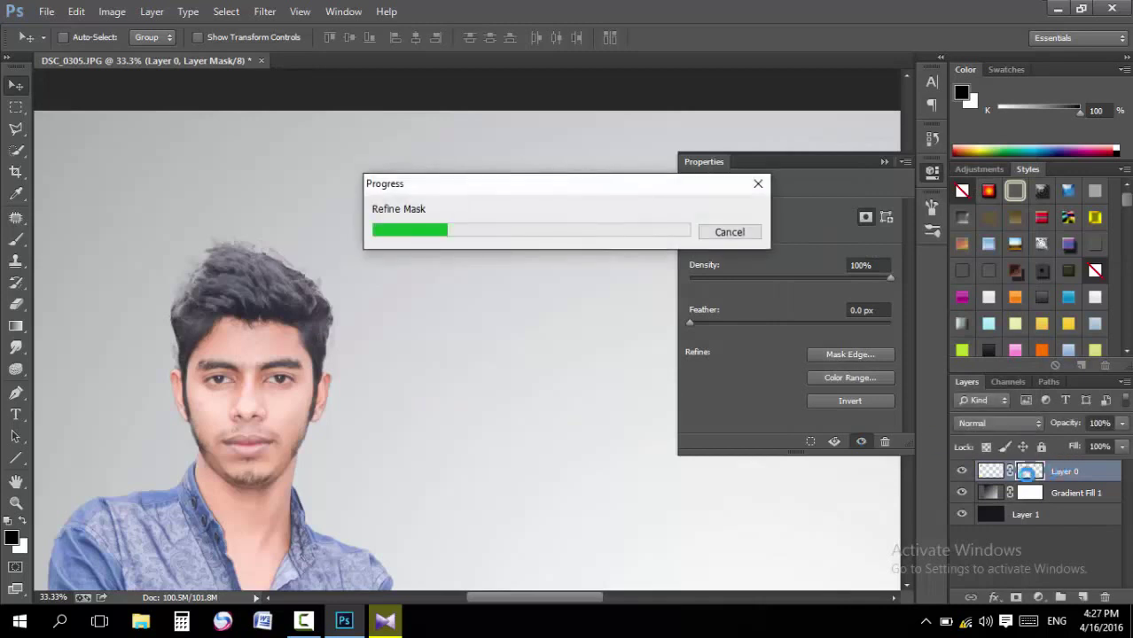
Reopen Refine Mask, raise Smooth slightly, and apply
right_click(1024, 472)
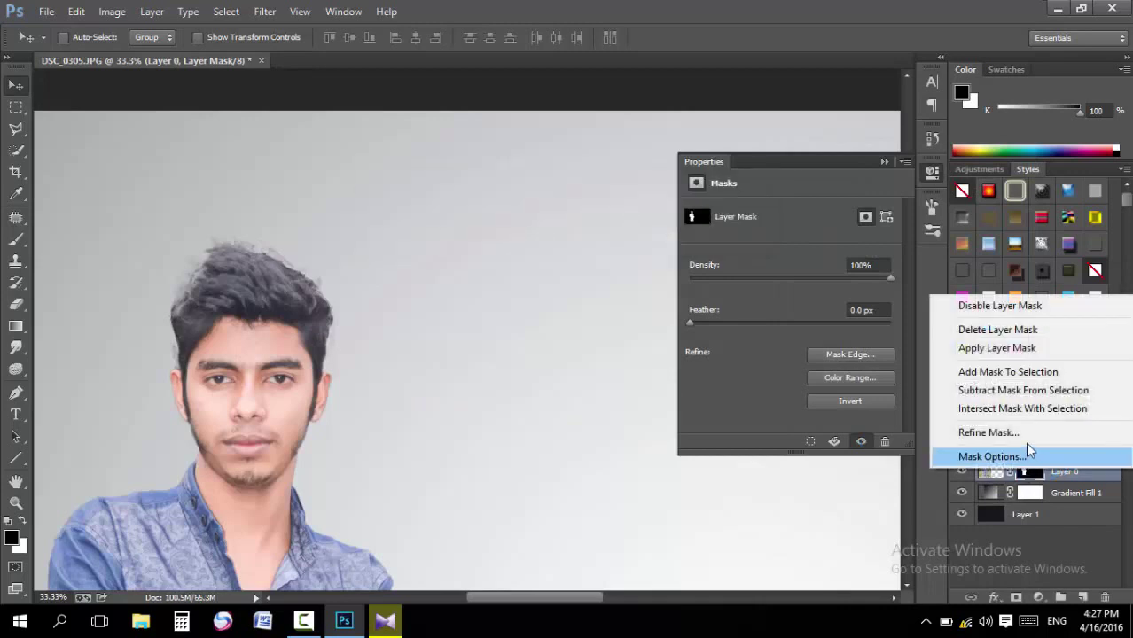
click(1021, 429)
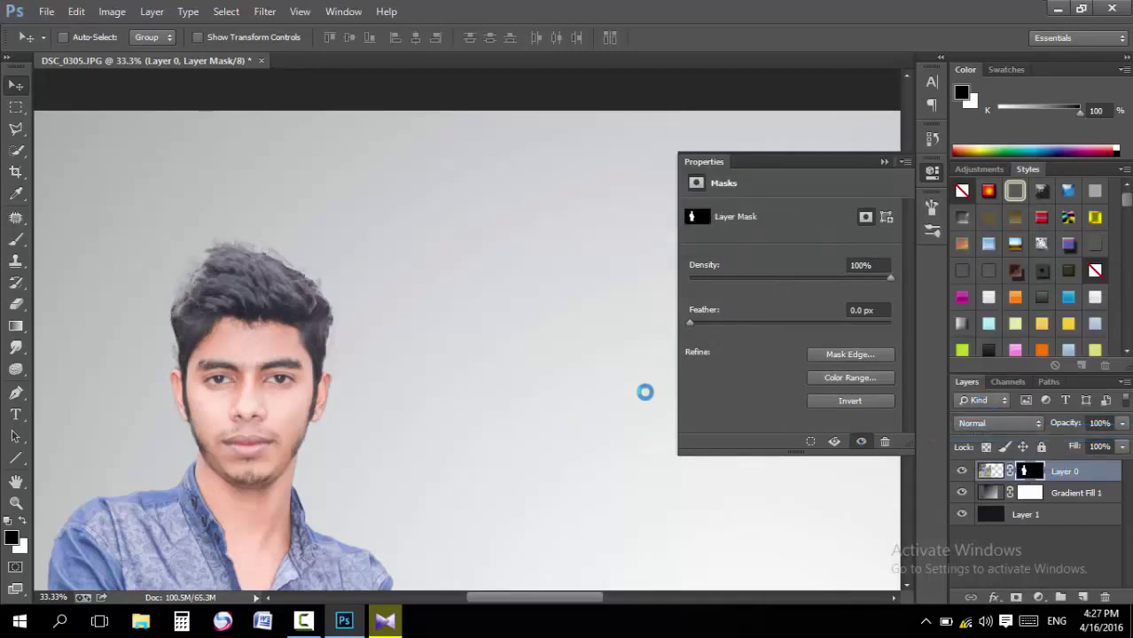
click(878, 322)
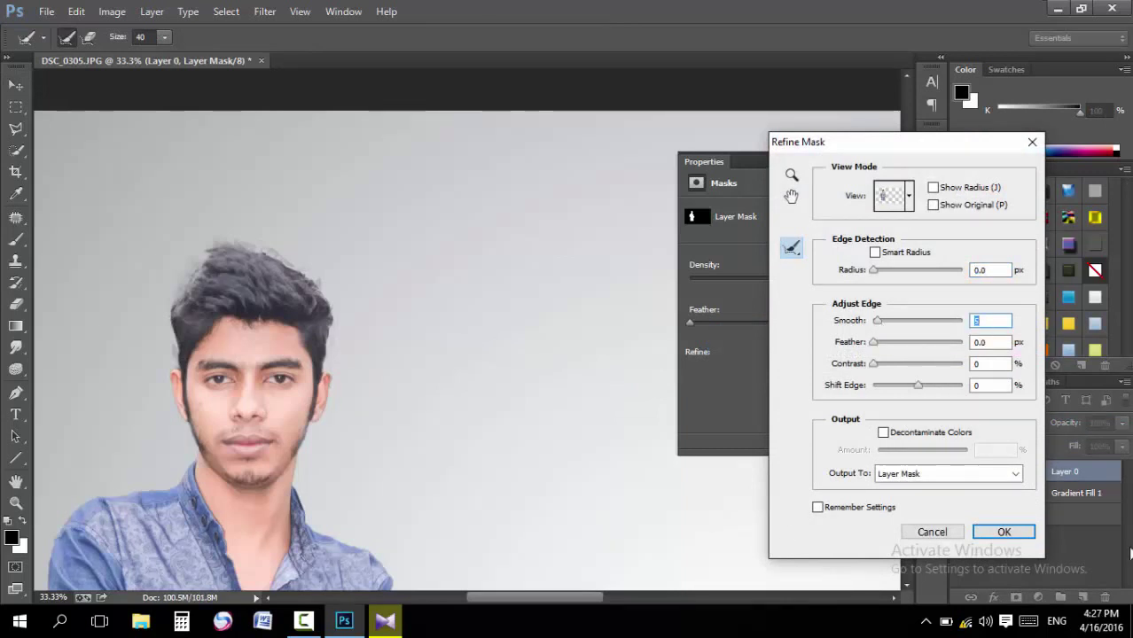
click(1003, 532)
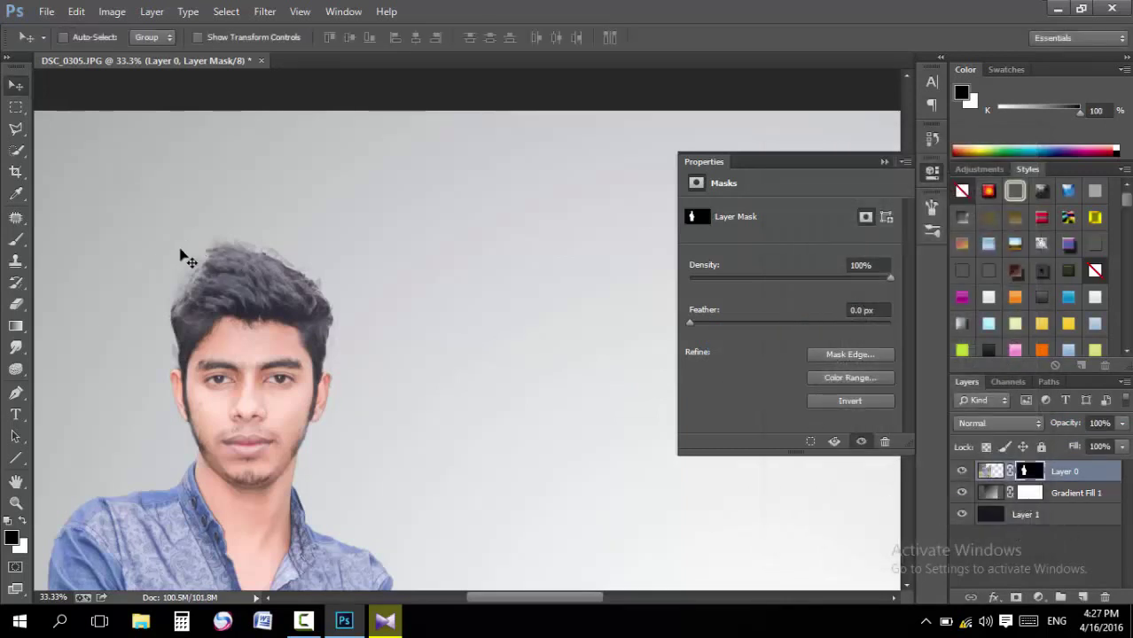
Zoom in on the top of the hair and set the Brush tool to 50 px
click(15, 503)
click(100, 296)
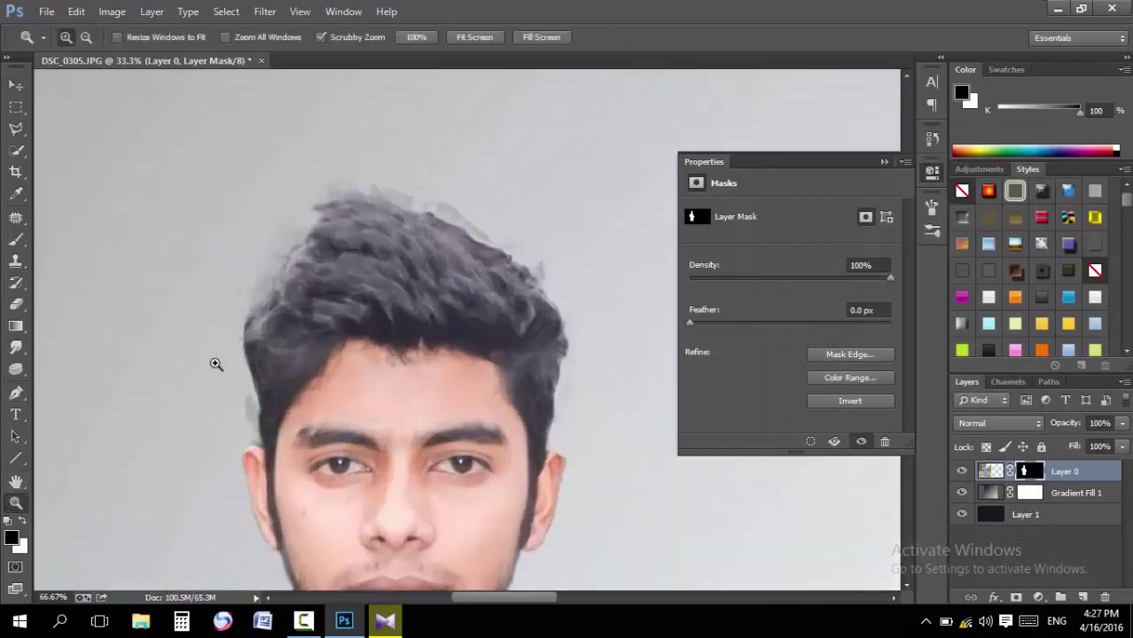
drag(379, 460, 408, 416)
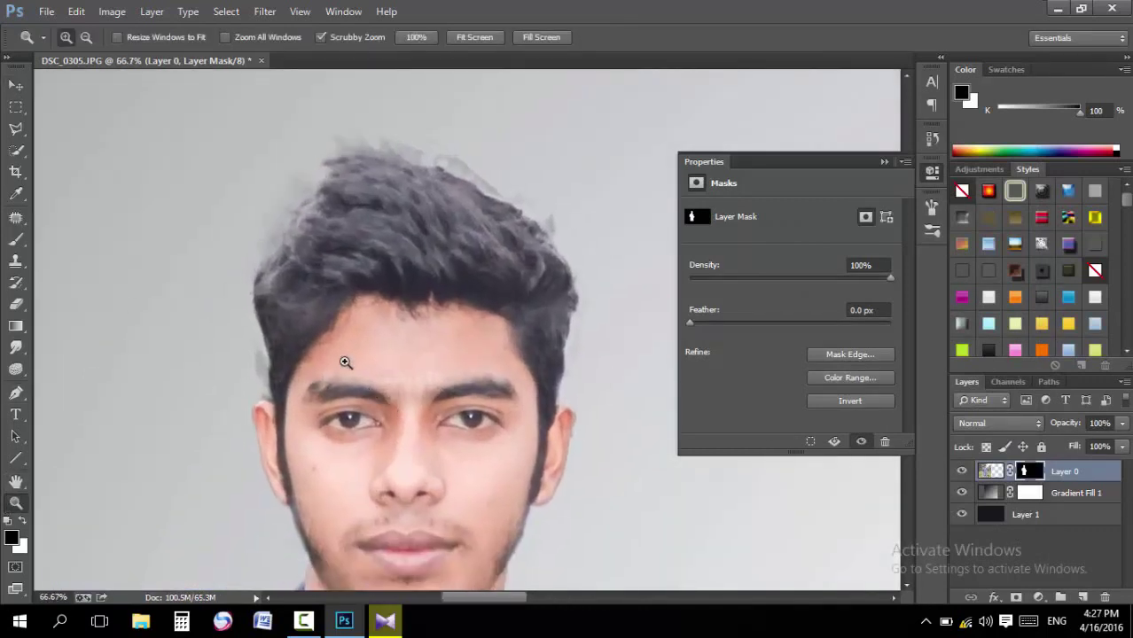
click(18, 240)
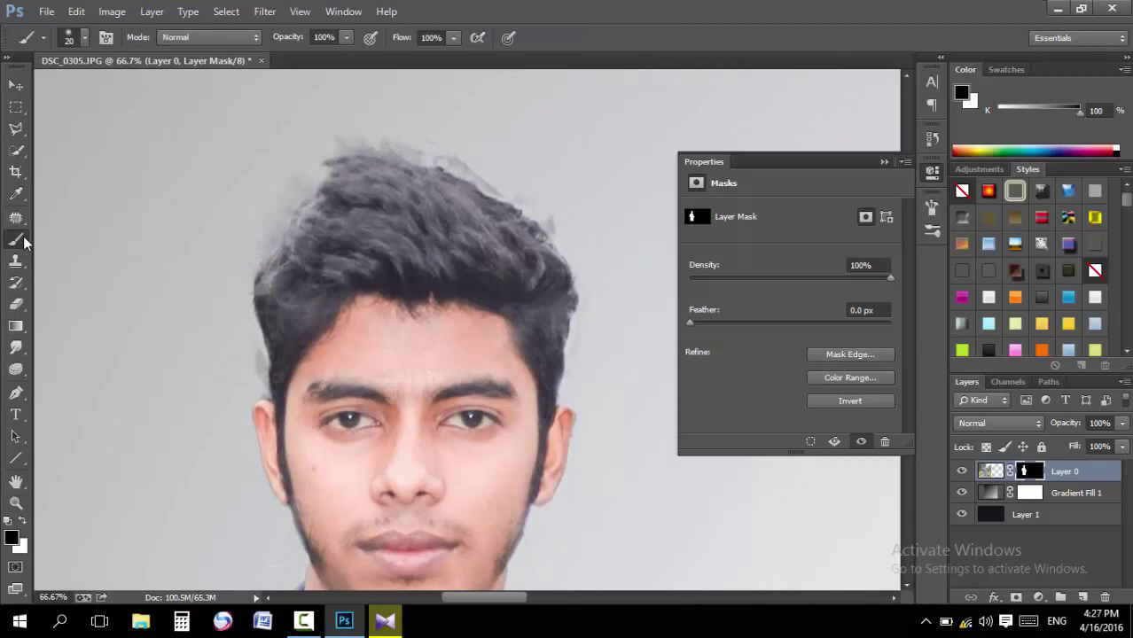
right_click(147, 222)
click(174, 178)
key(bracketright)
key(bracketright)
key(bracketright)
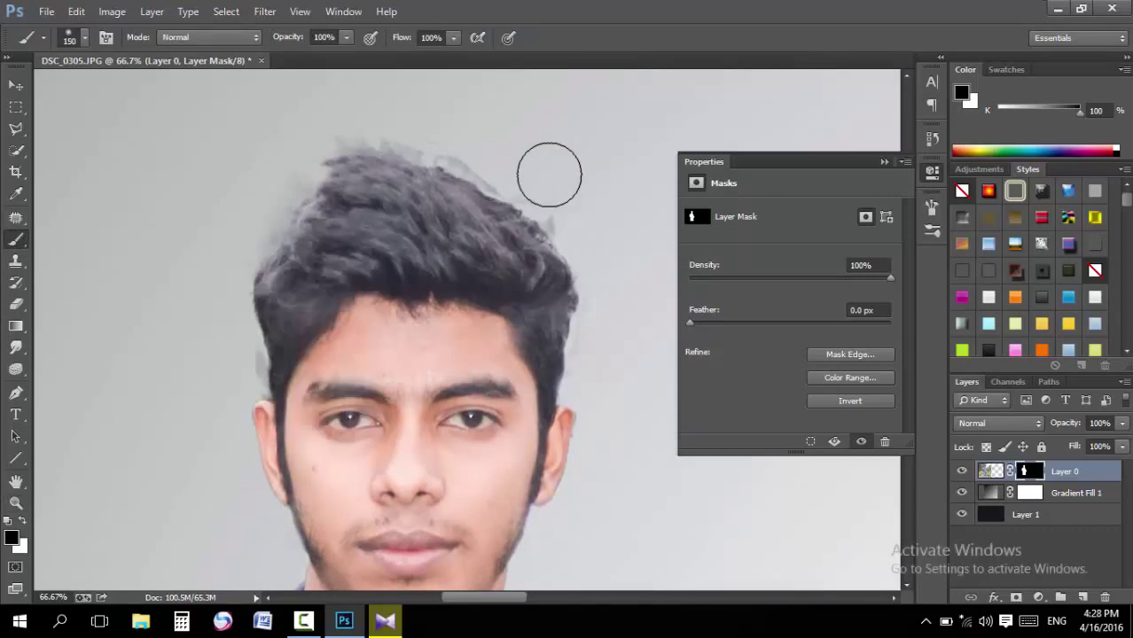
key(bracketleft)
key(bracketleft)
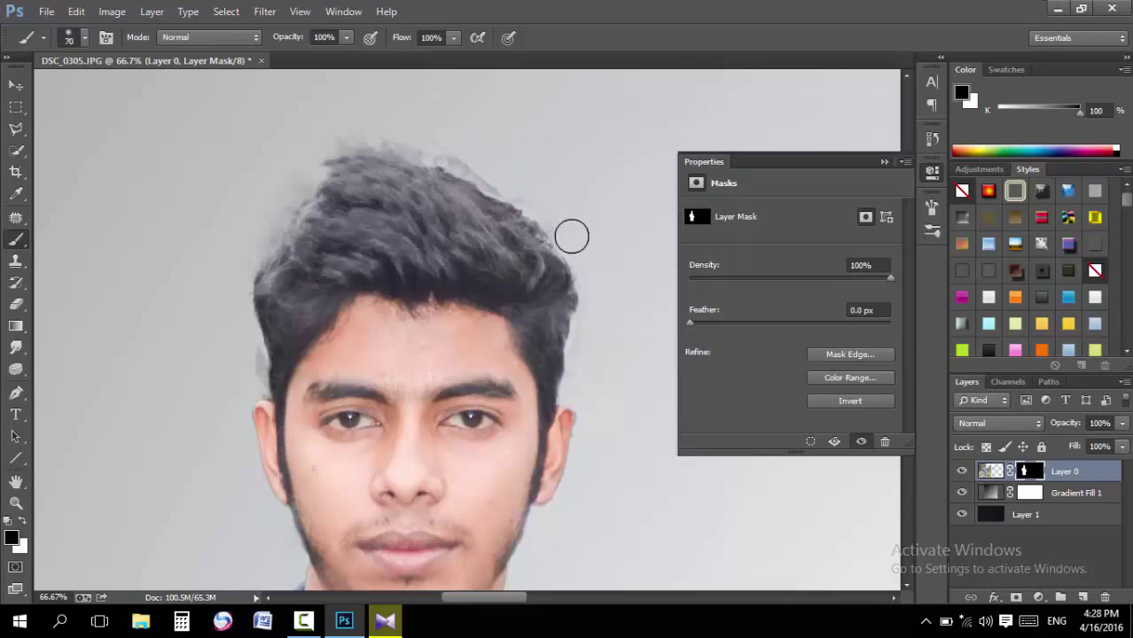
key(bracketleft)
key(bracketleft)
key(bracketleft)
Paint black over the grey halo above the hair in the mask, then fit to screen
mouse_move(554, 228)
mouse_down()
mouse_move(341, 132)
mouse_move(249, 266)
mouse_move(248, 372)
mouse_move(250, 360)
mouse_up()
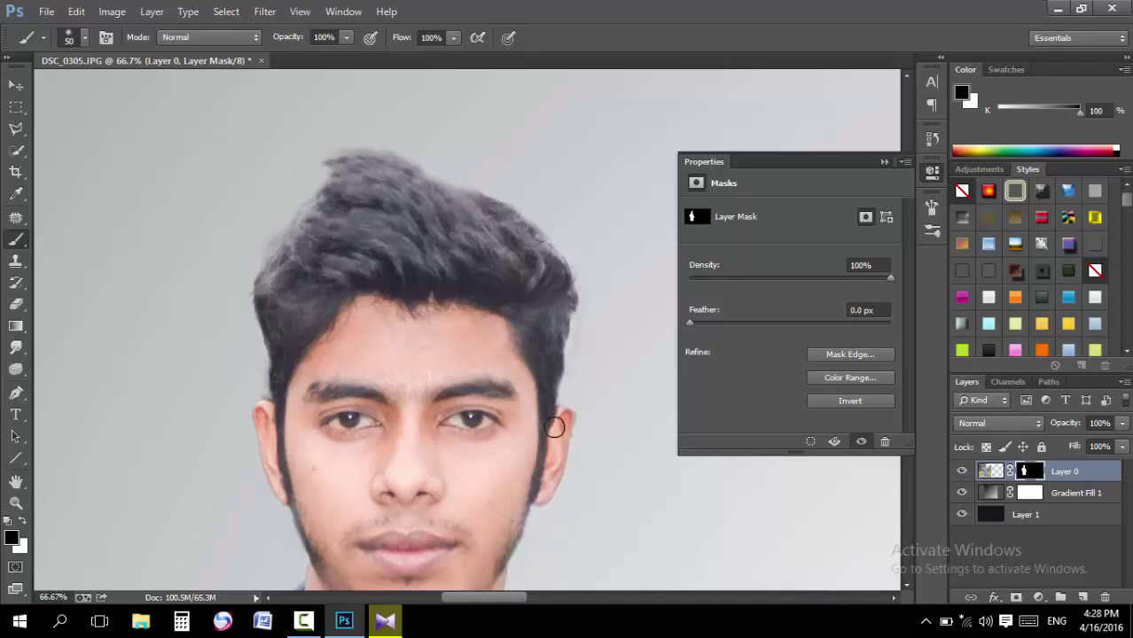
drag(561, 474, 582, 270)
mouse_move(581, 355)
mouse_down()
mouse_move(576, 115)
mouse_move(339, 335)
mouse_up()
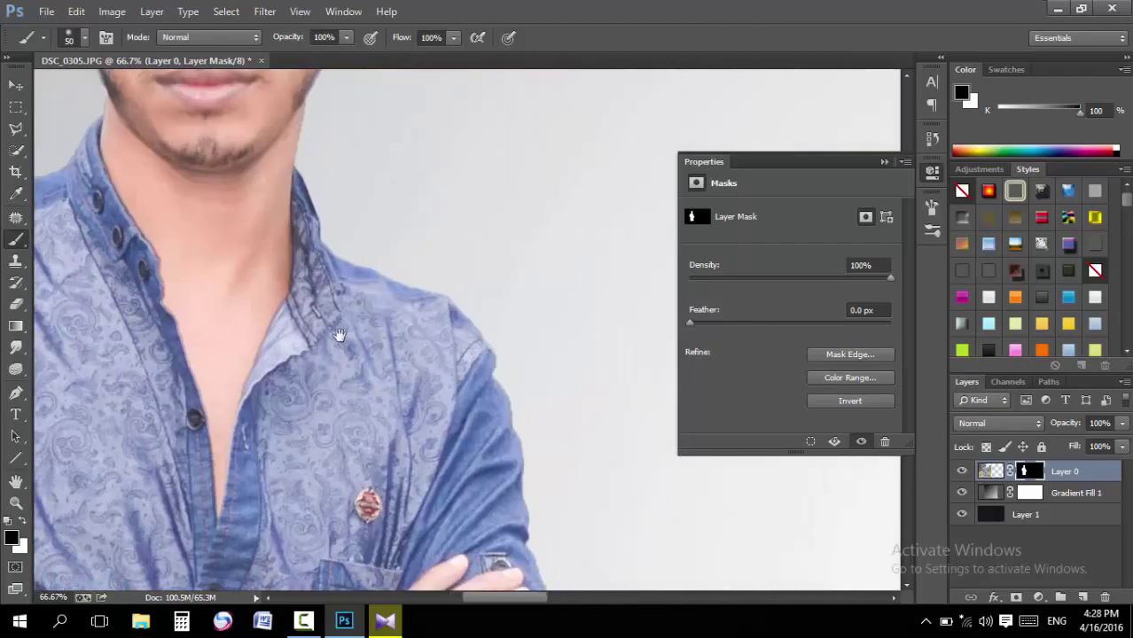
key(ctrl+0)
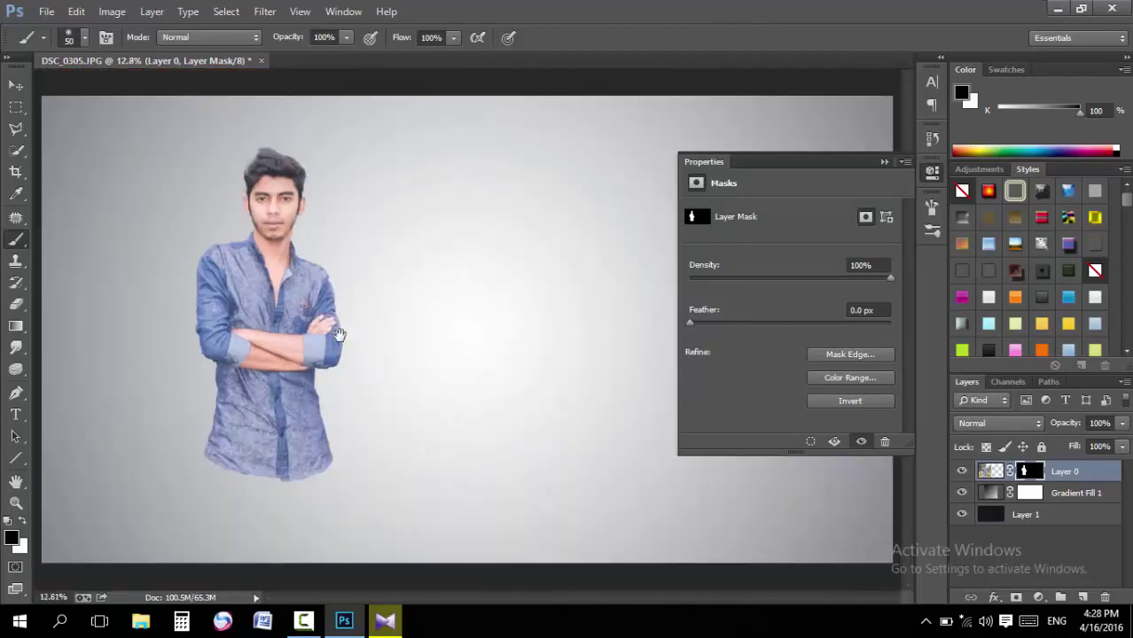
Place the five C4D Deceptive Object images as layers, committing each one
click(884, 162)
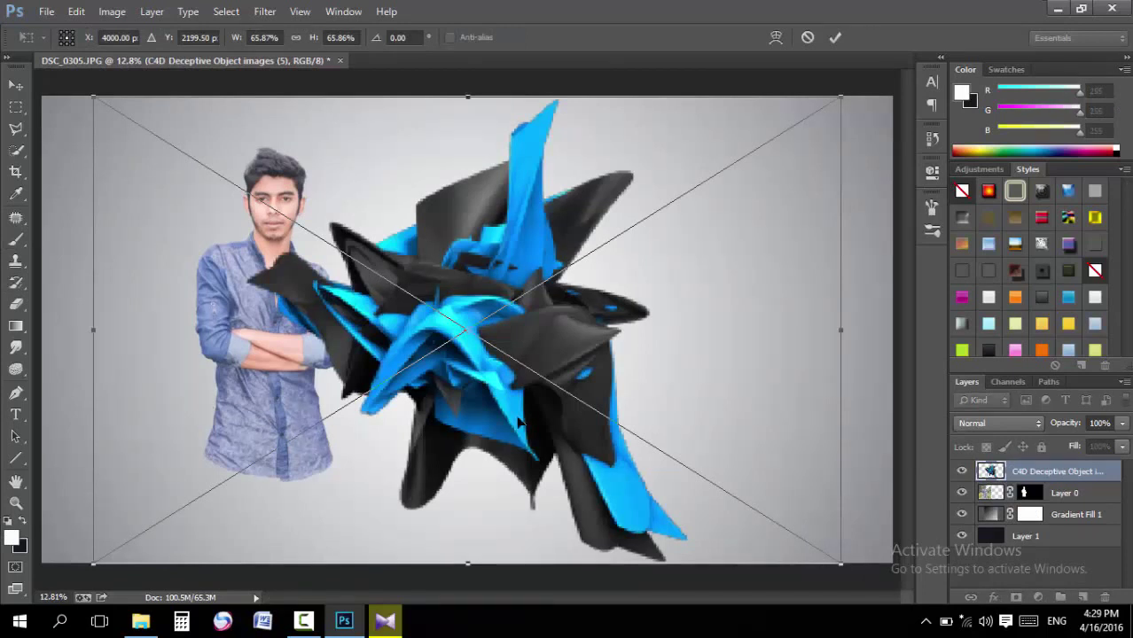
click(836, 38)
click(837, 38)
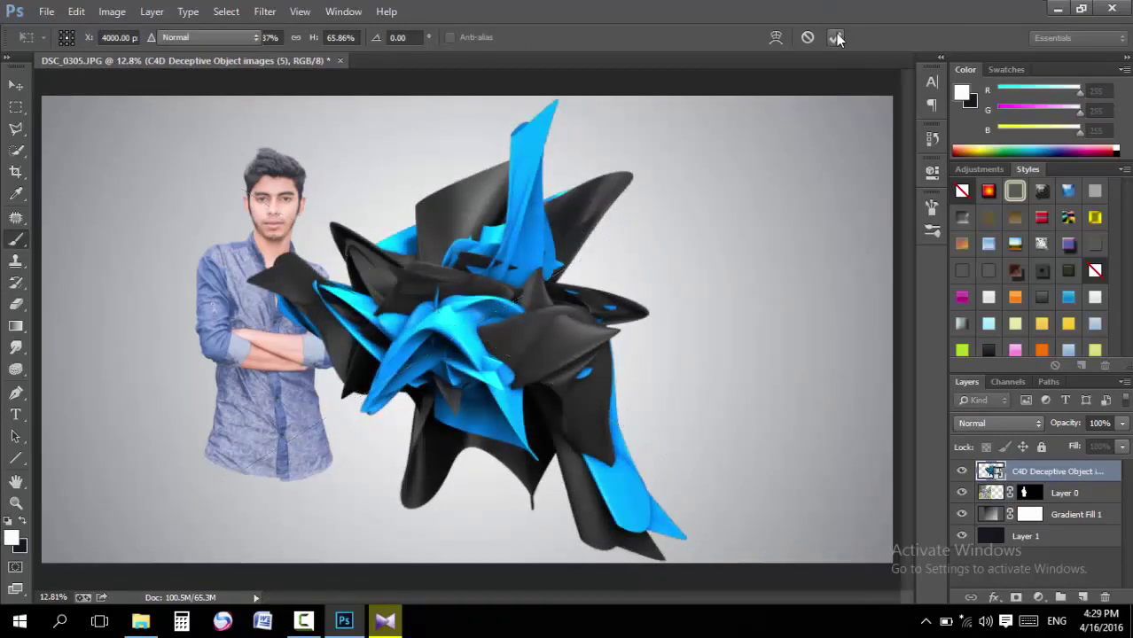
click(837, 38)
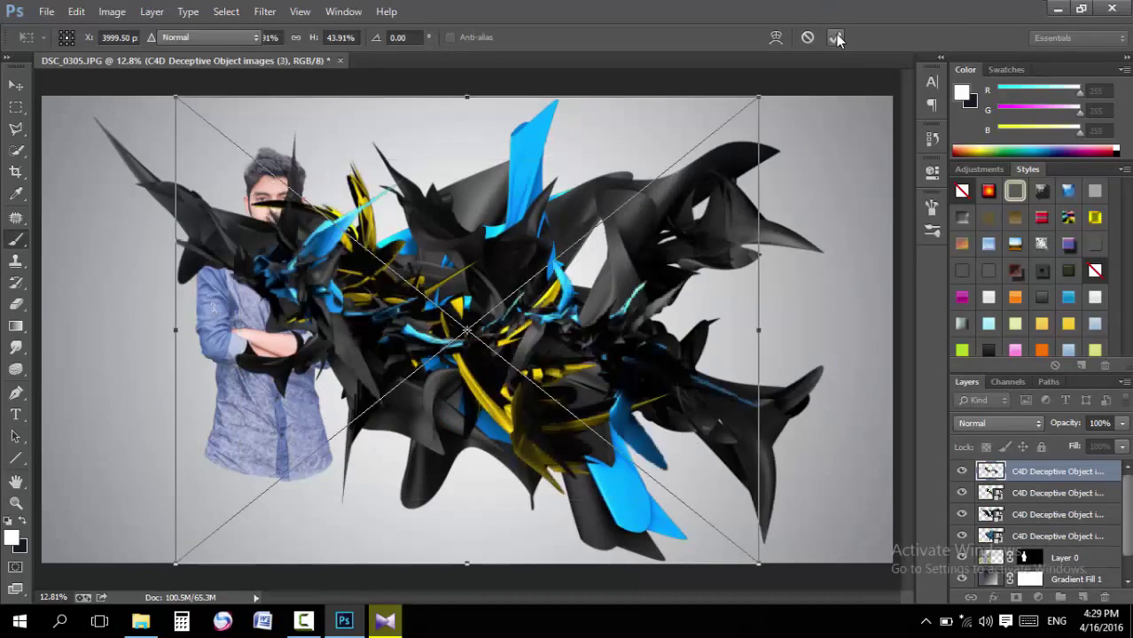
click(837, 38)
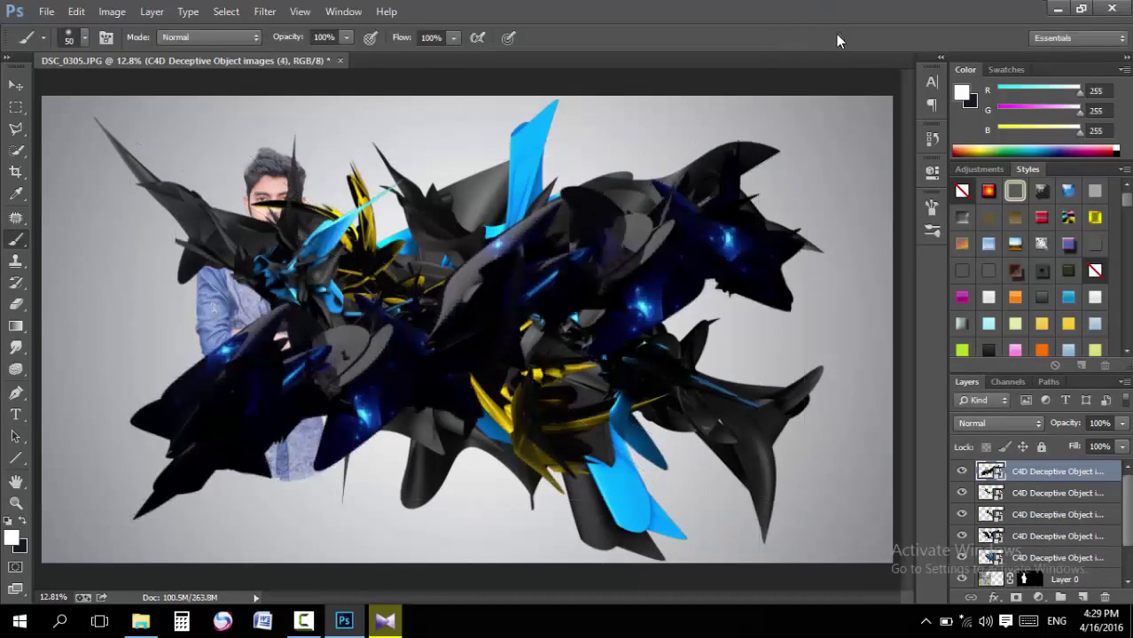
Hide the other C4D layers so only the black-and-blue shape shows, and select it
click(962, 471)
click(962, 493)
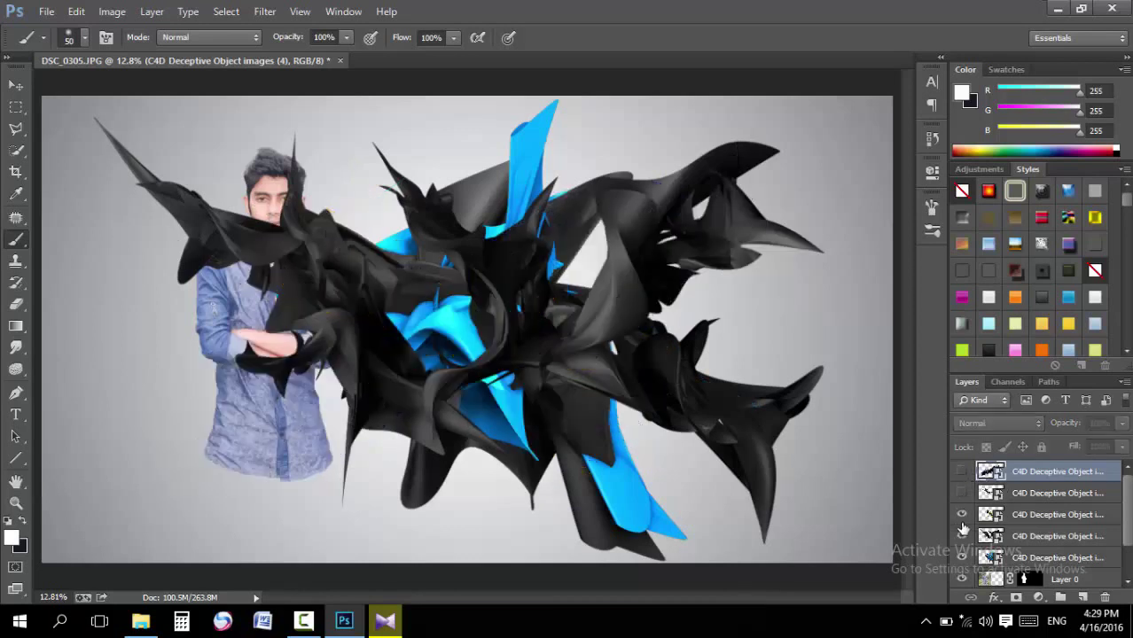
click(961, 535)
click(962, 514)
click(961, 535)
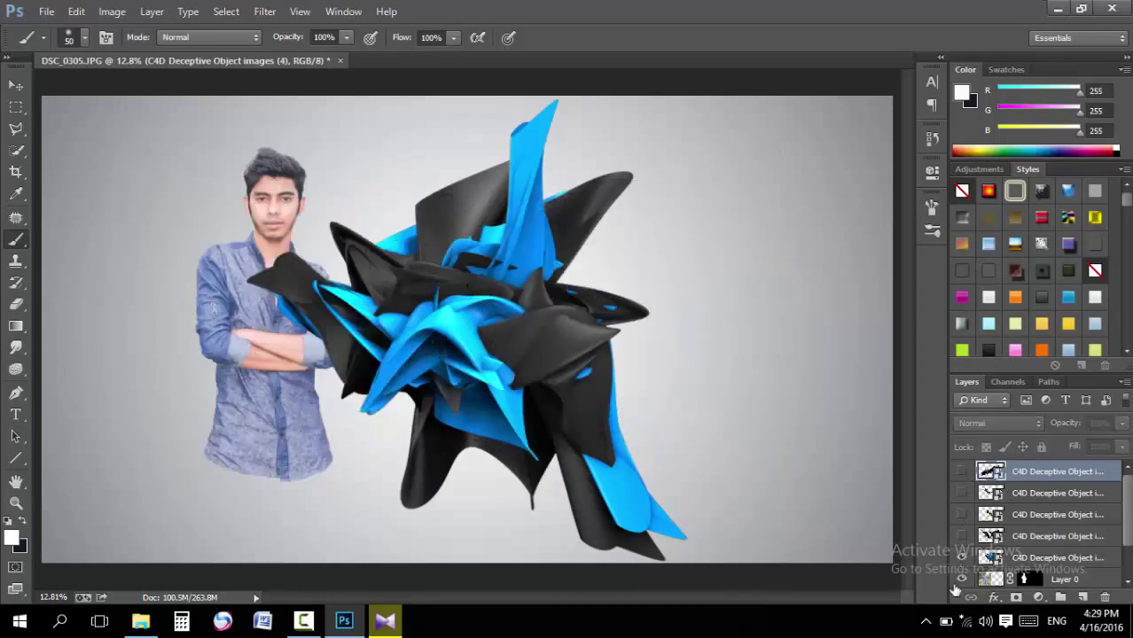
click(1081, 558)
Shrink the blue 3D shape and move it down-left toward the man
key(ctrl+t)
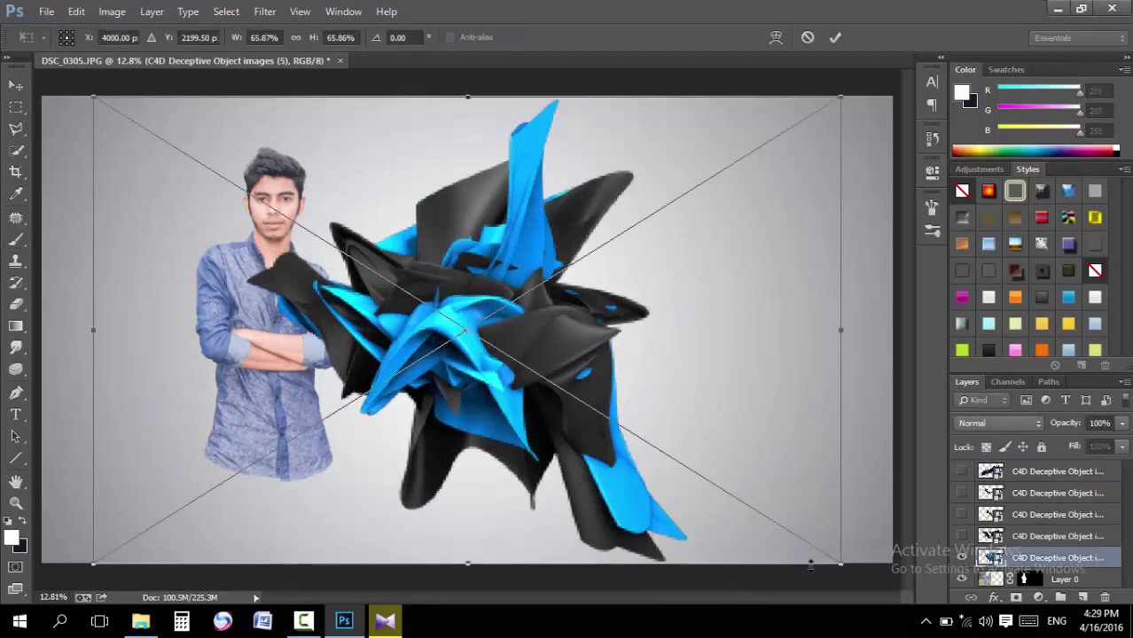
drag(842, 563, 677, 463)
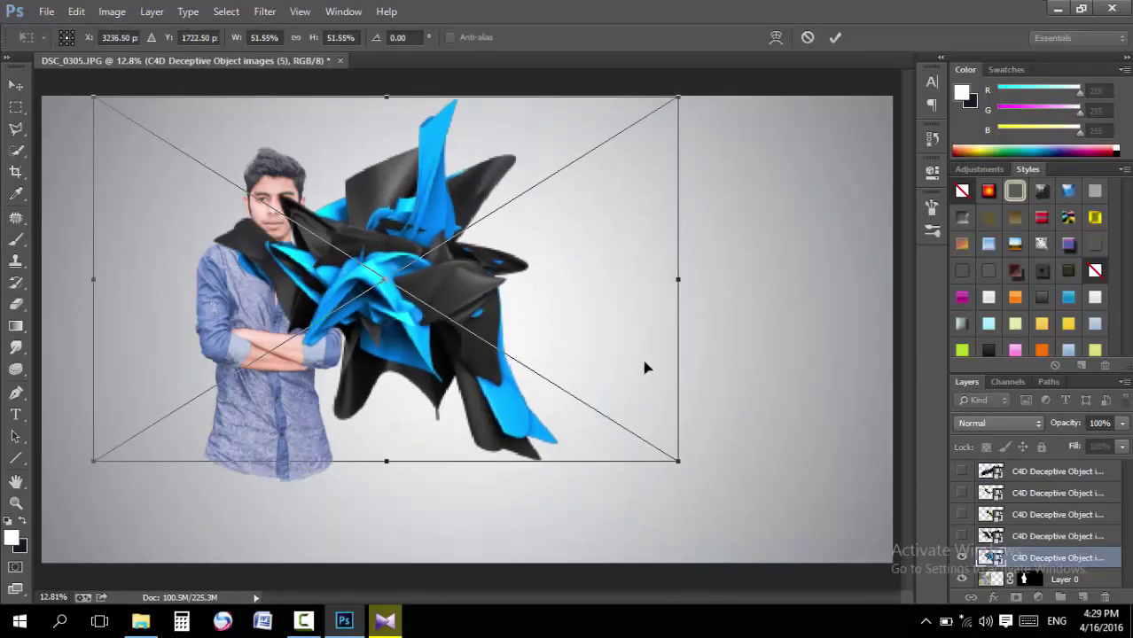
mouse_move(645, 364)
mouse_down()
mouse_move(608, 449)
mouse_move(620, 447)
mouse_up()
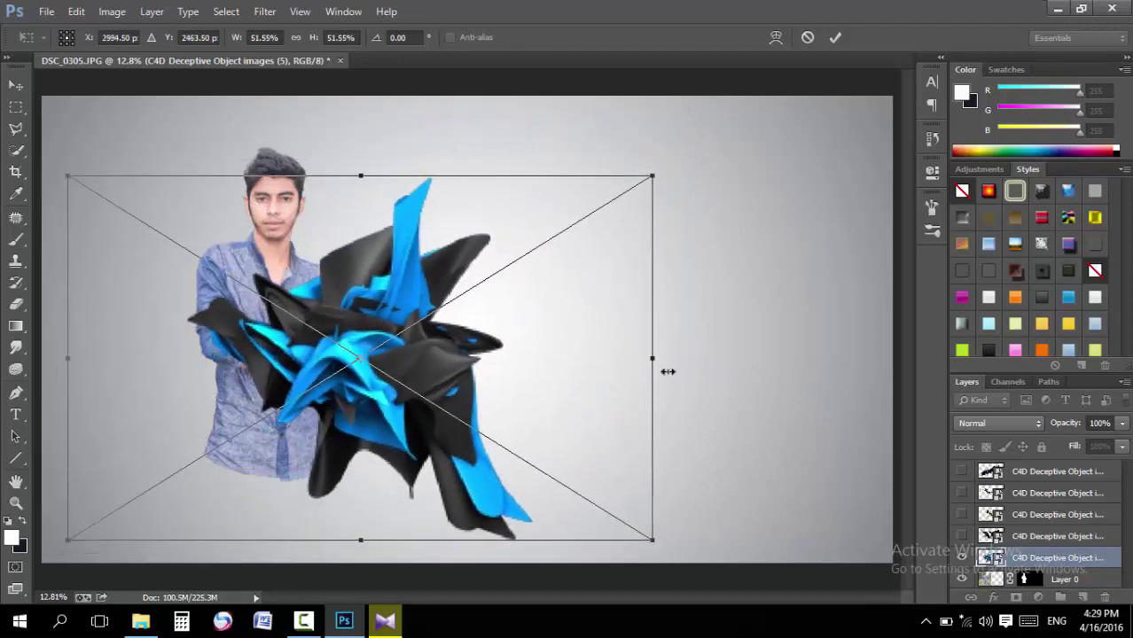
click(834, 38)
key(b)
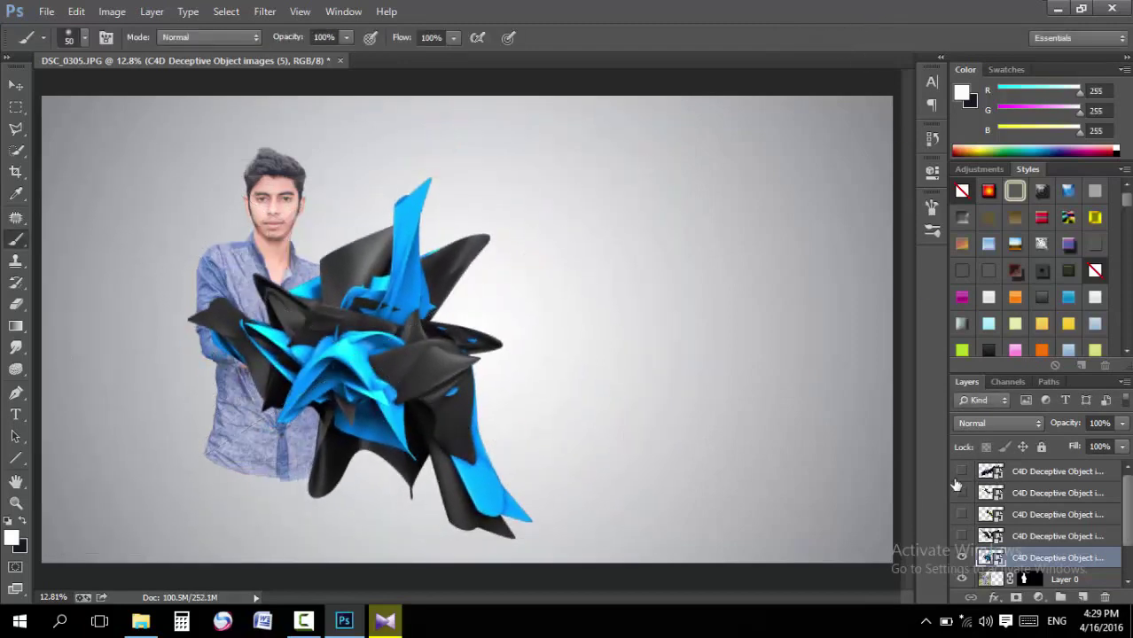
Hide the blue shape and show and select the spiky black-and-blue layer
click(963, 557)
click(962, 535)
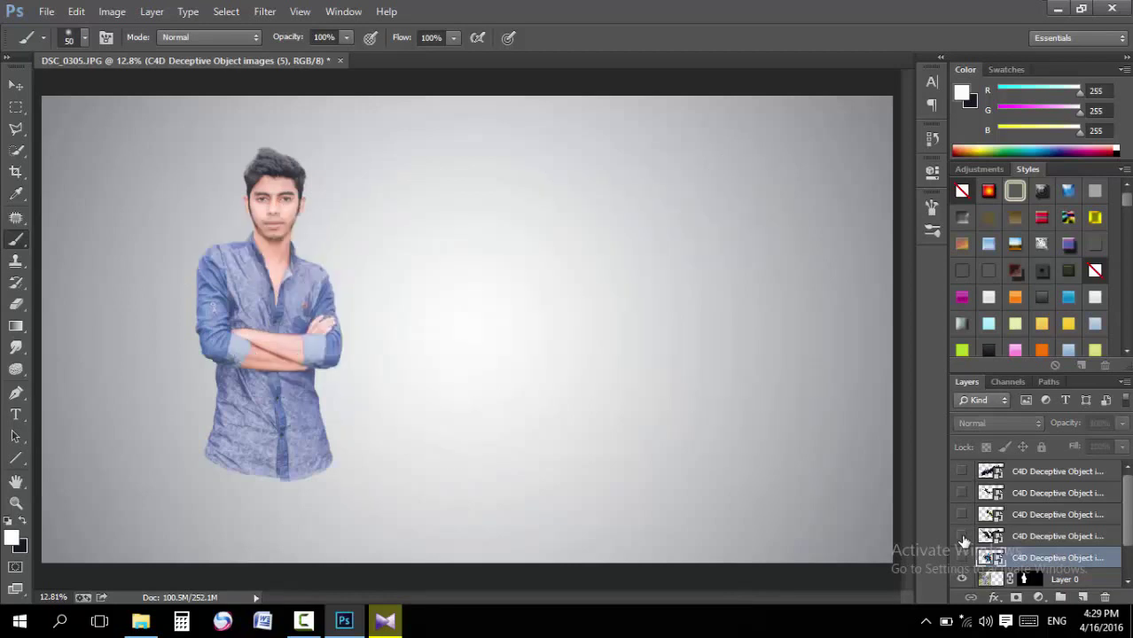
click(964, 516)
click(961, 514)
click(960, 493)
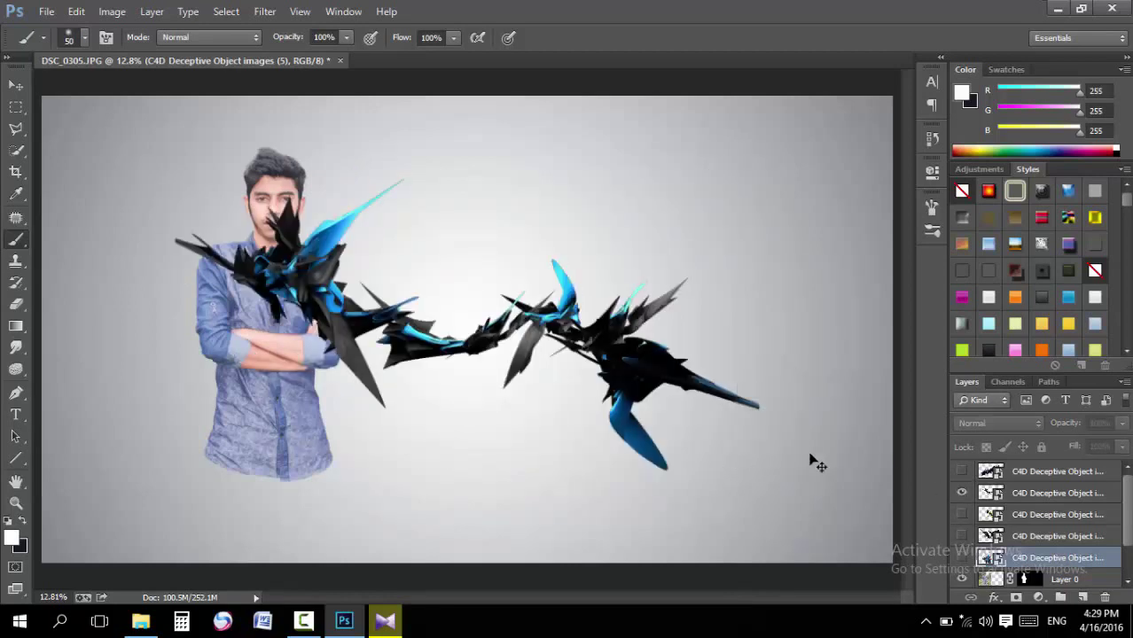
click(1020, 514)
click(1044, 498)
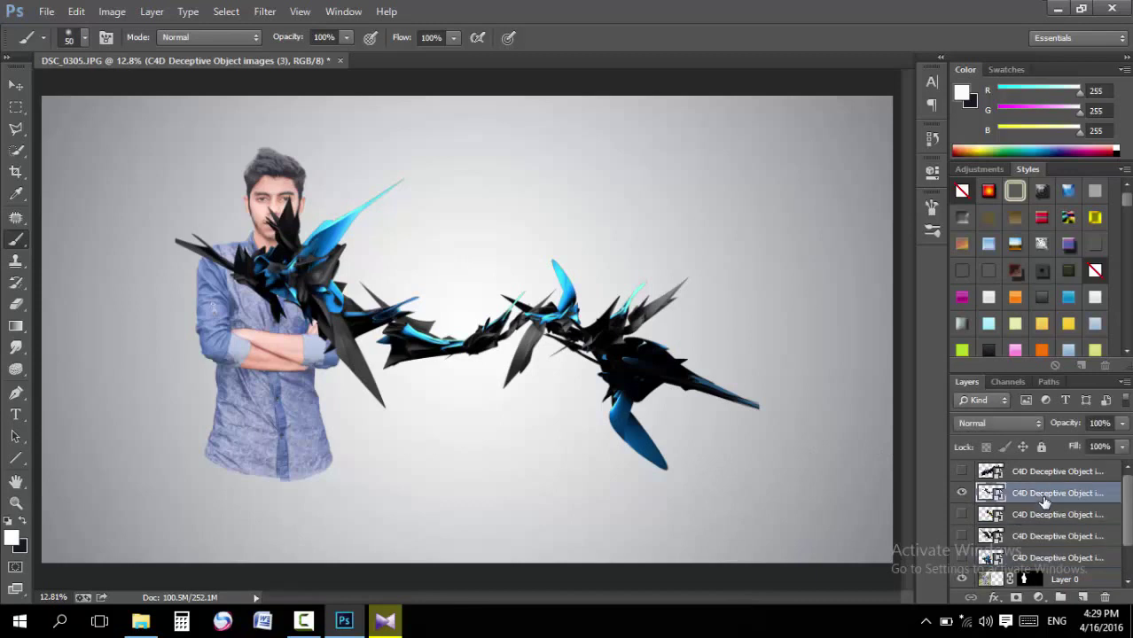
Scale the spiky shape to about 32%, tilt it slightly, and set it below the man
key(ctrl+t)
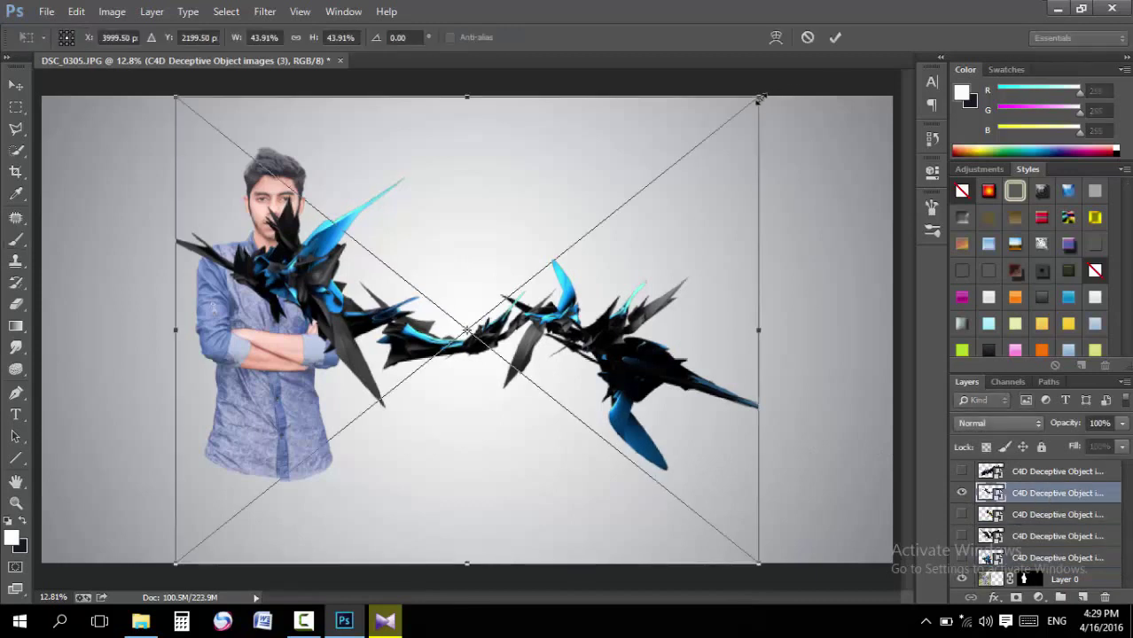
drag(759, 99, 609, 215)
mouse_move(561, 331)
mouse_down()
mouse_move(466, 429)
mouse_move(488, 395)
mouse_up()
drag(518, 298, 511, 304)
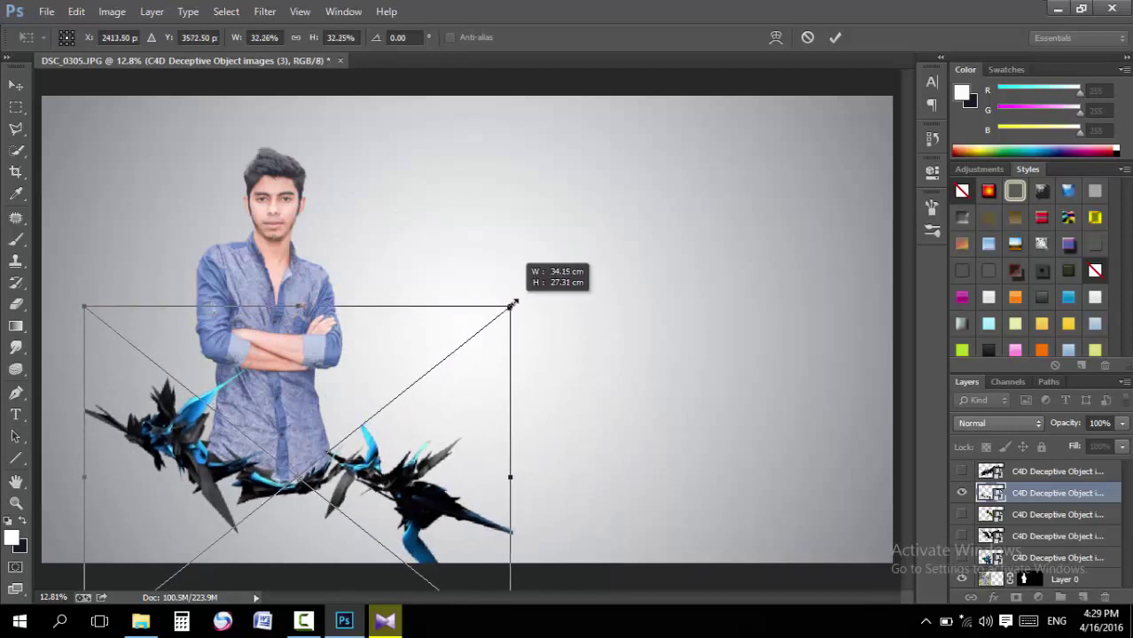
drag(592, 346, 582, 325)
drag(480, 430, 491, 406)
click(831, 38)
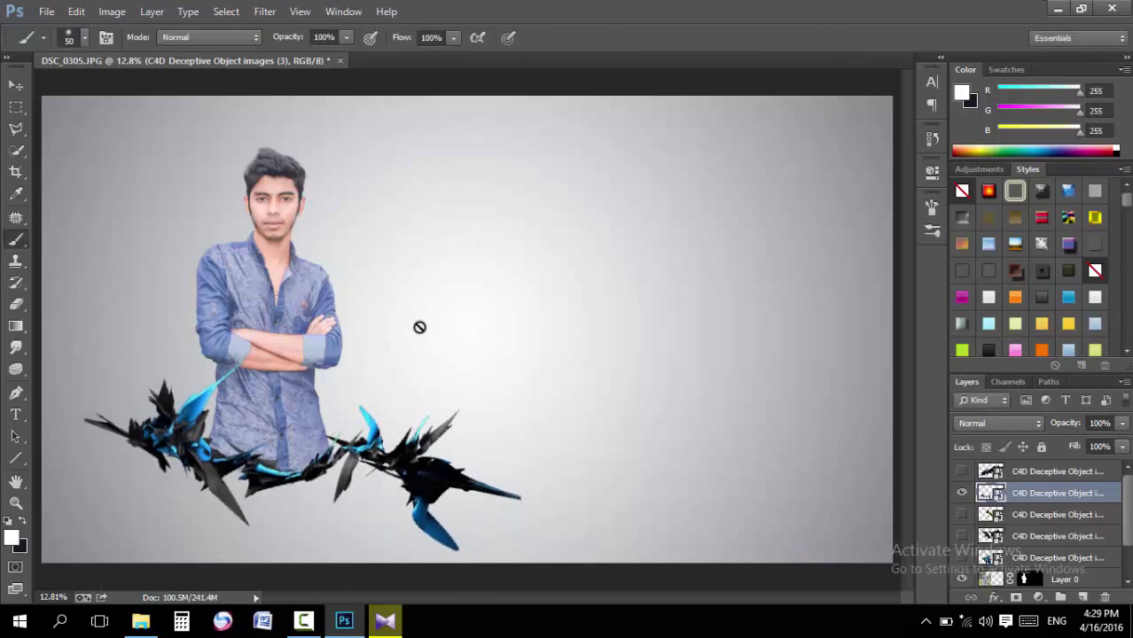
Preview the C4D object layers and leave the blue 3D shape visible
click(963, 472)
click(962, 471)
click(962, 514)
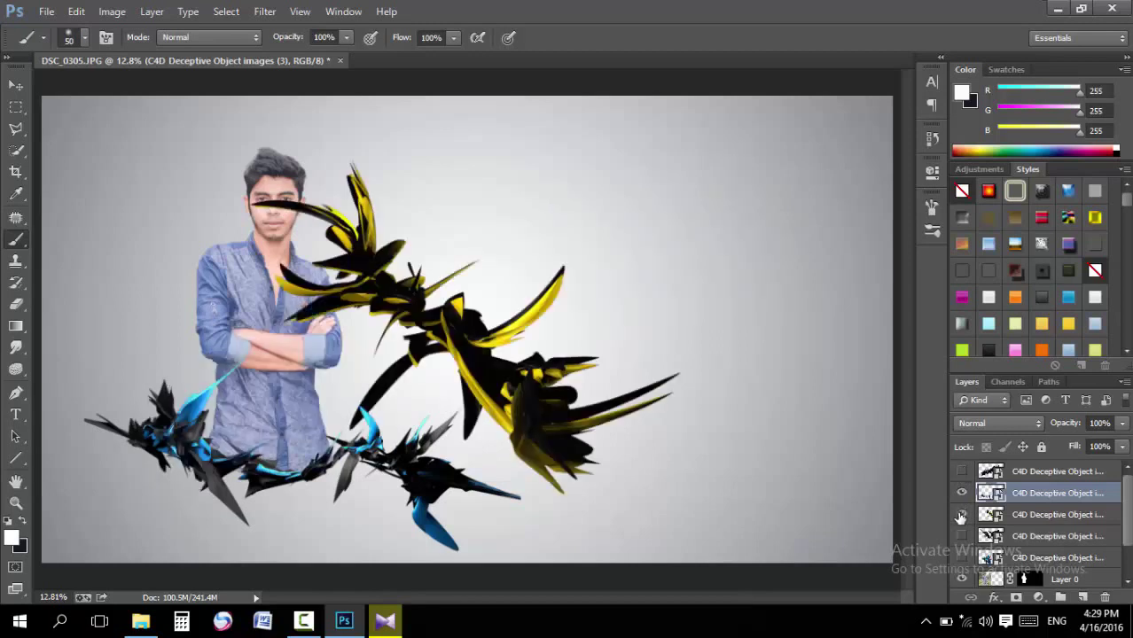
click(962, 515)
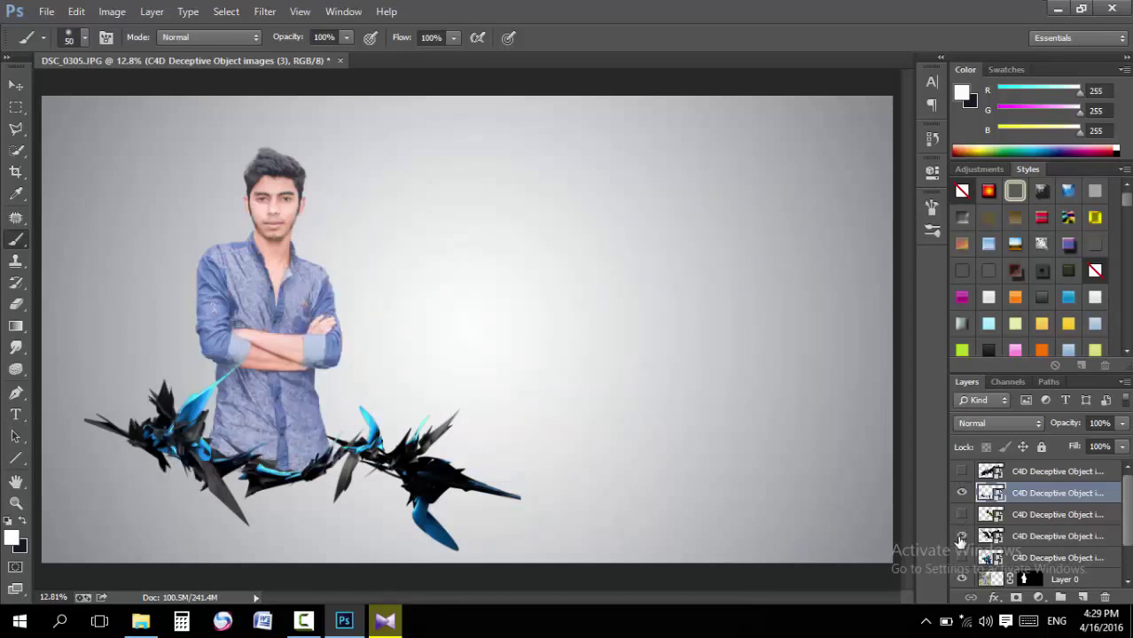
click(962, 536)
click(962, 558)
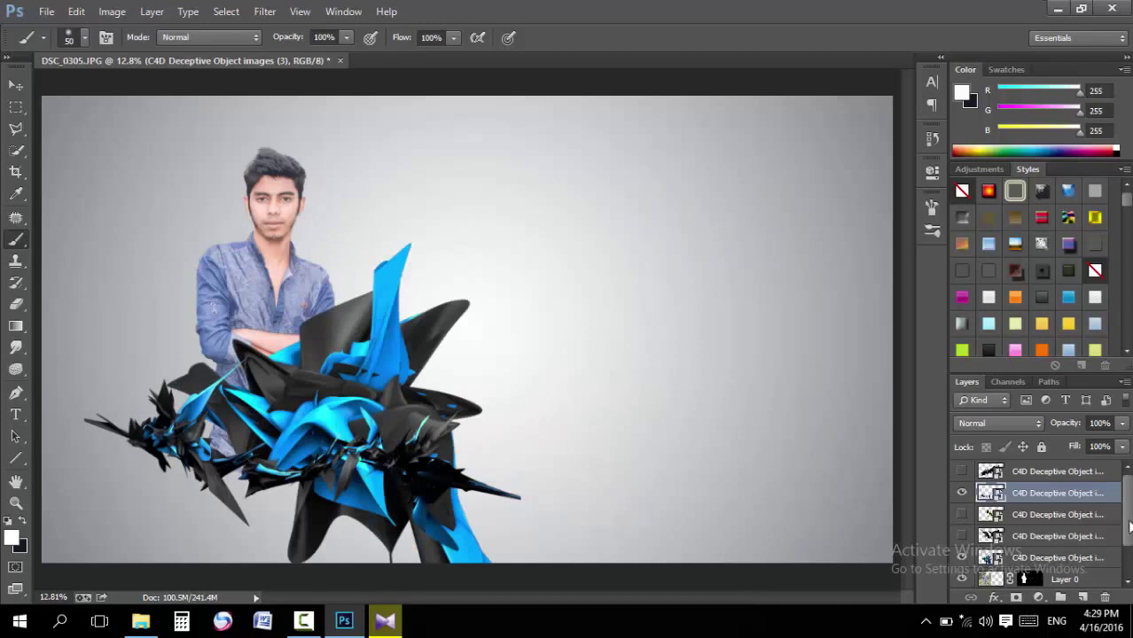
Move the blue-black shape layer below Layer 0 and shift it up-left behind the man
drag(1127, 525, 1127, 564)
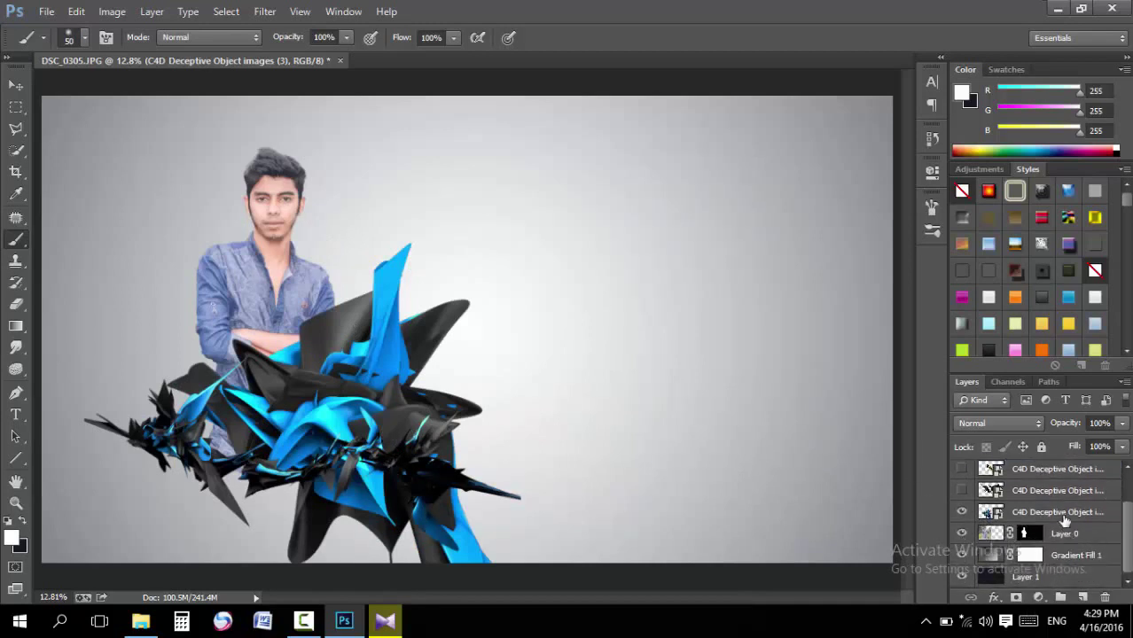
click(1064, 516)
click(1052, 494)
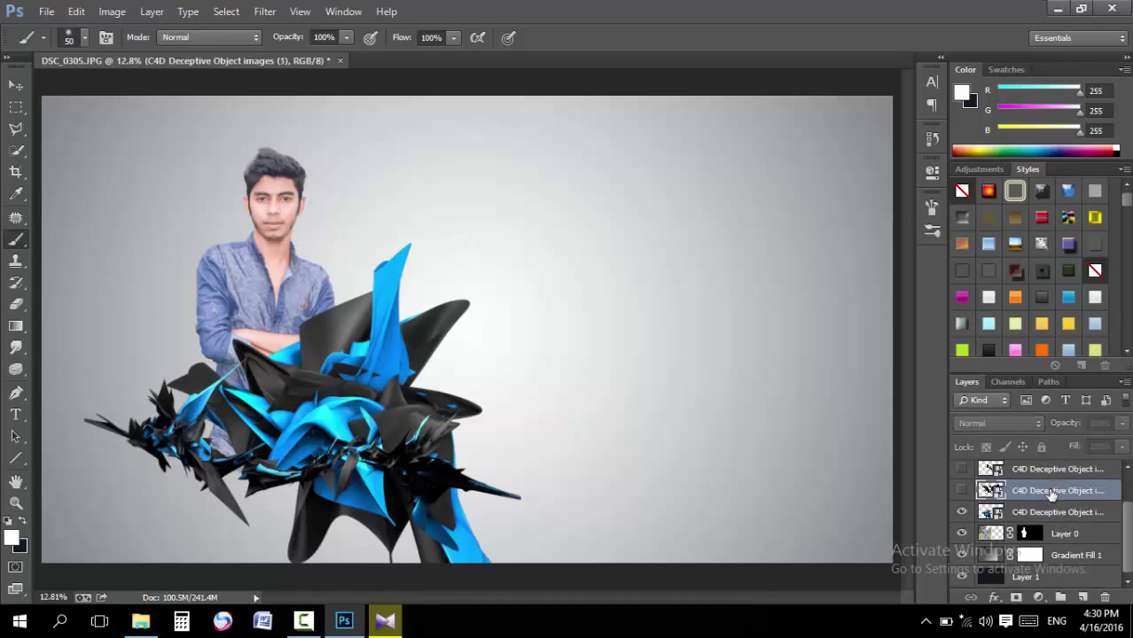
drag(1046, 516, 1037, 542)
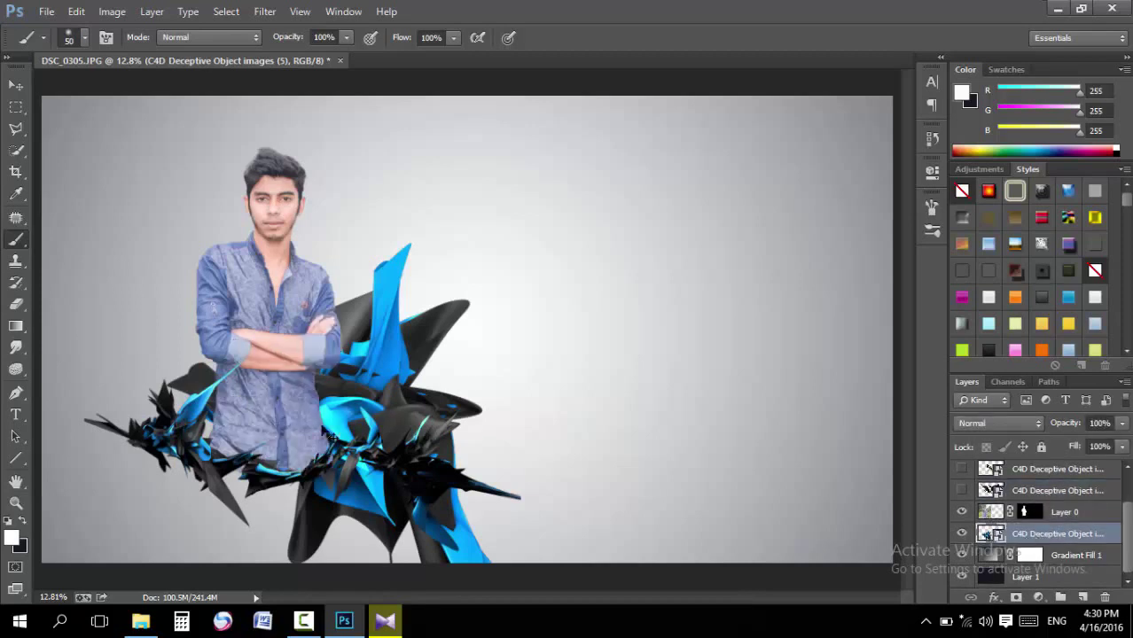
drag(383, 327, 369, 340)
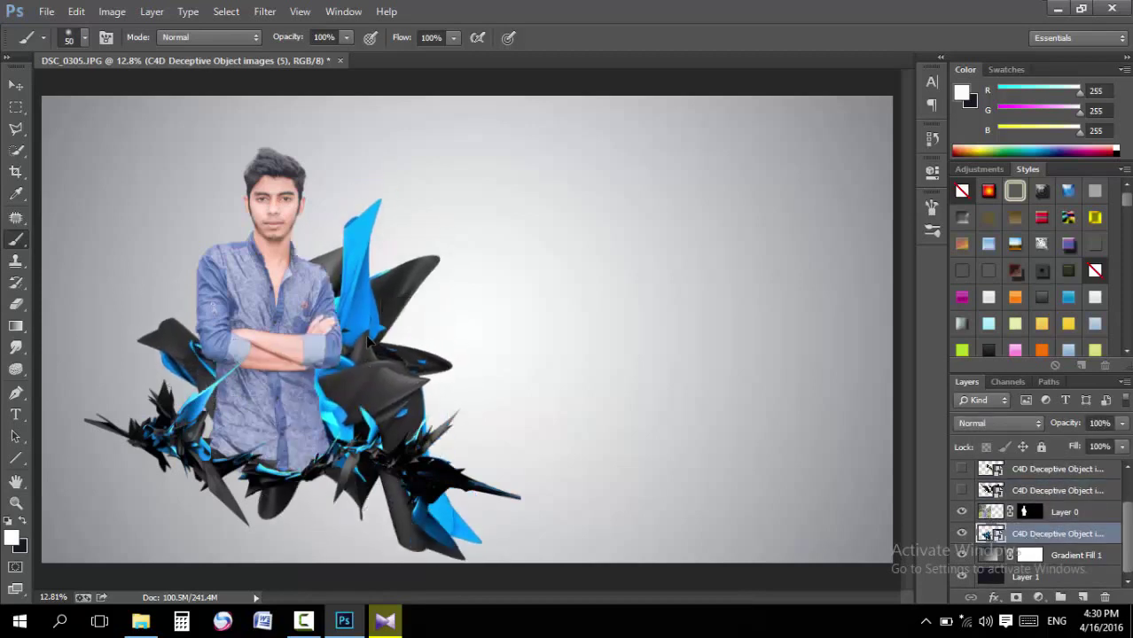
Duplicate the blue-black shape, flip the copy horizontally, and move it to the man's left
key(ctrl+j)
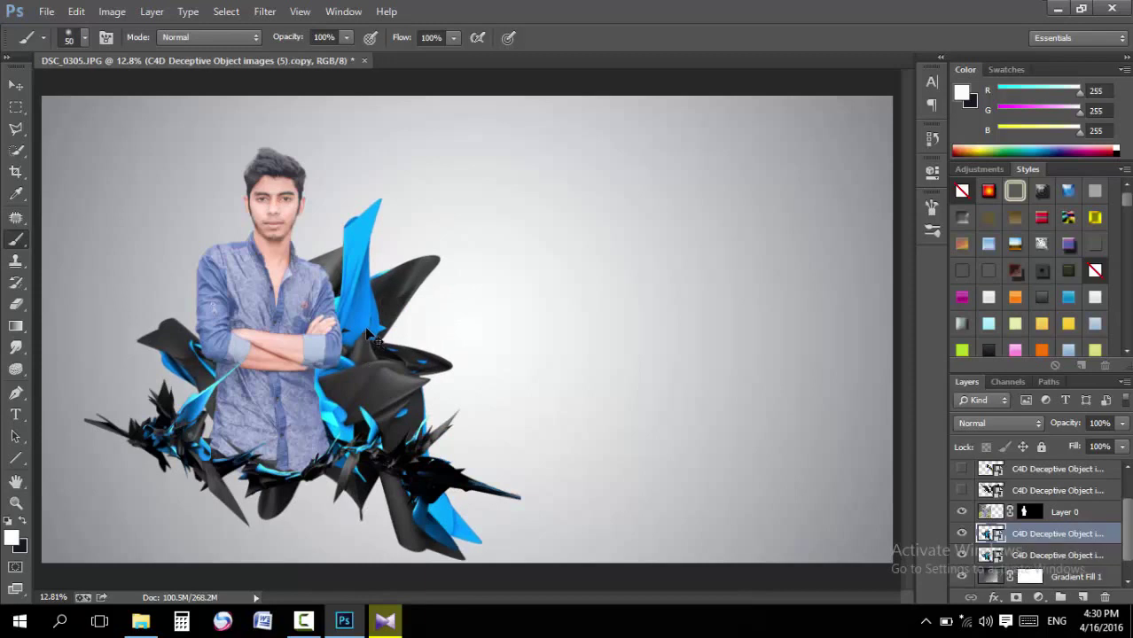
key(ctrl+t)
right_click(371, 308)
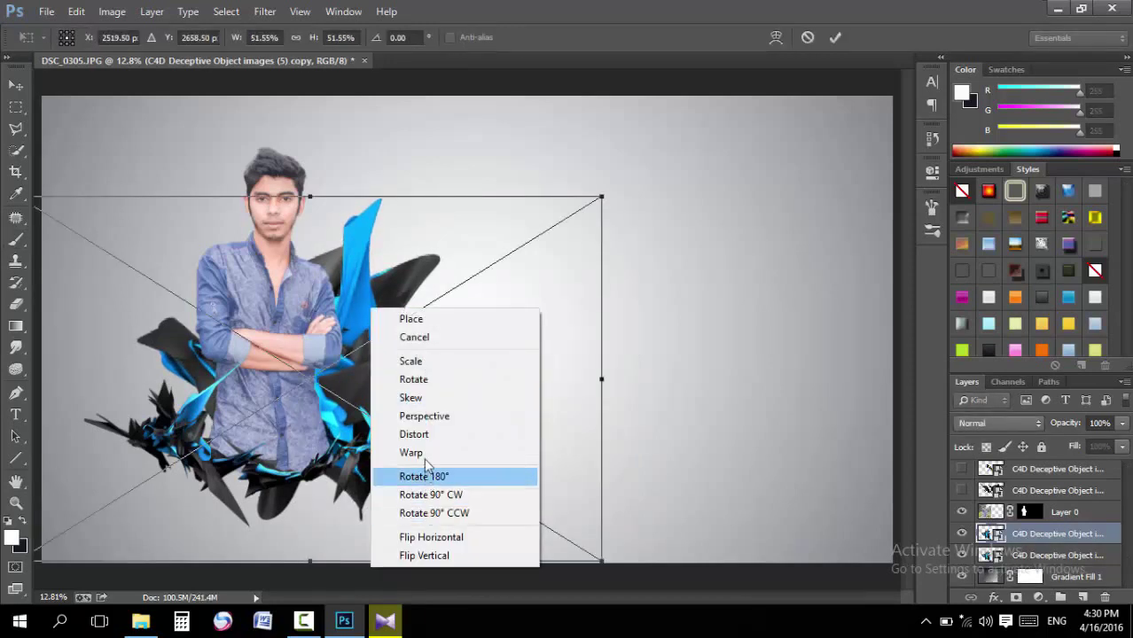
click(436, 554)
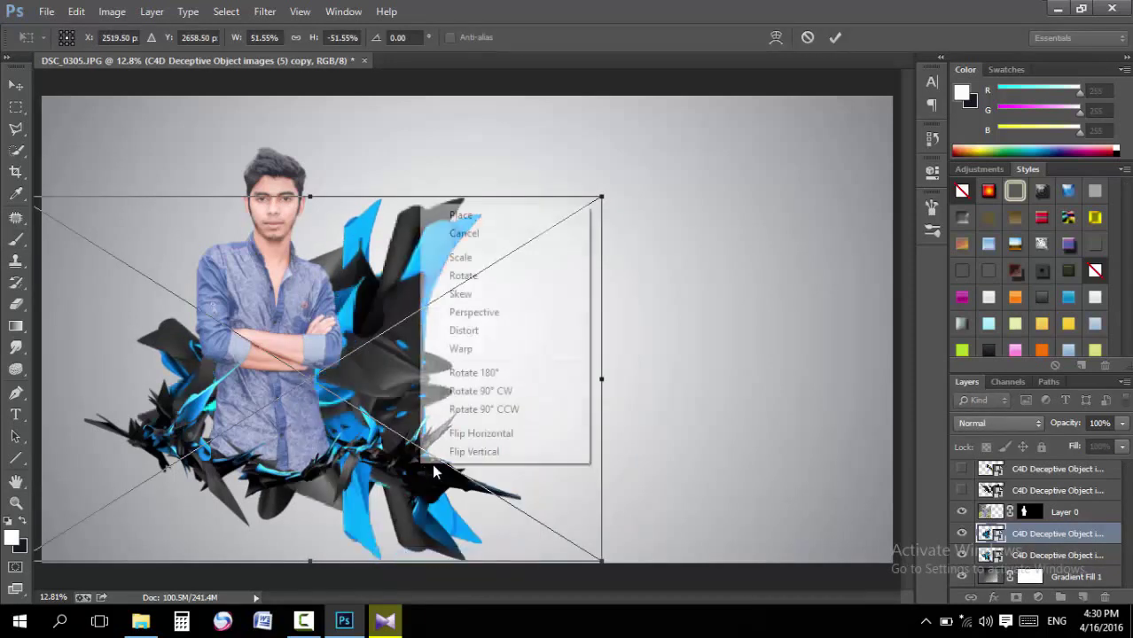
click(474, 451)
right_click(460, 443)
click(526, 424)
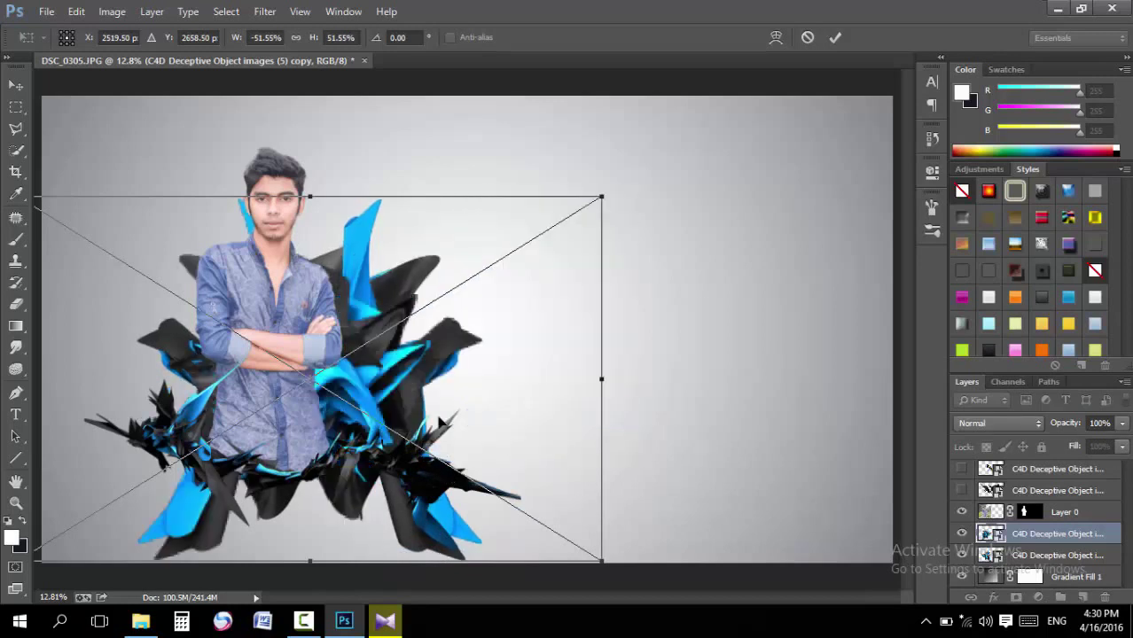
mouse_move(441, 421)
mouse_down()
mouse_move(342, 405)
mouse_move(344, 426)
mouse_up()
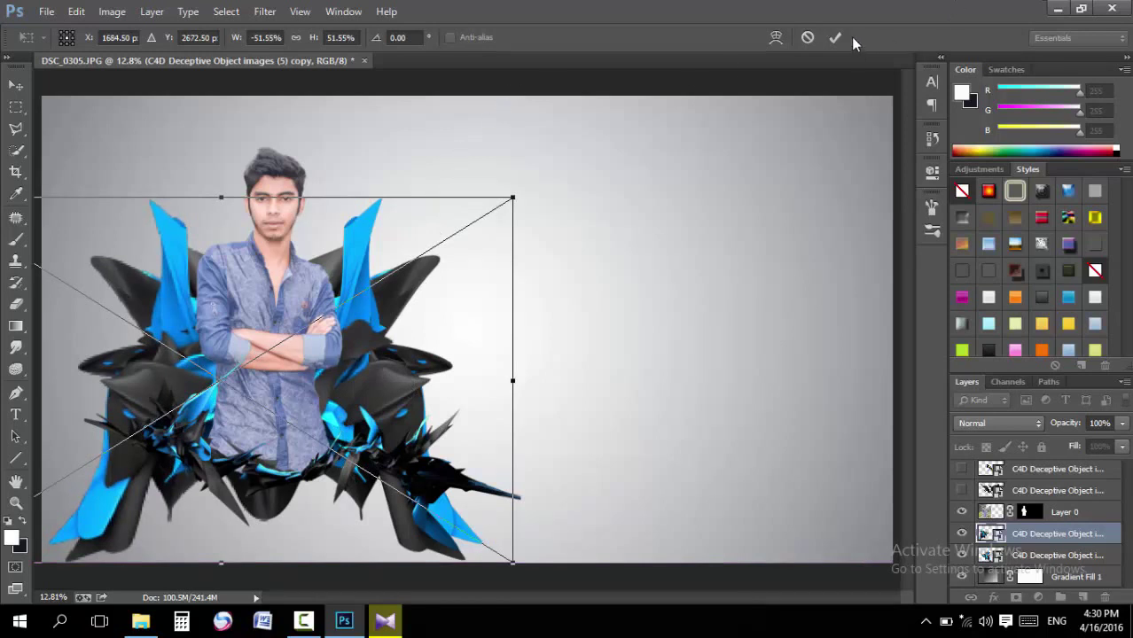
key(b)
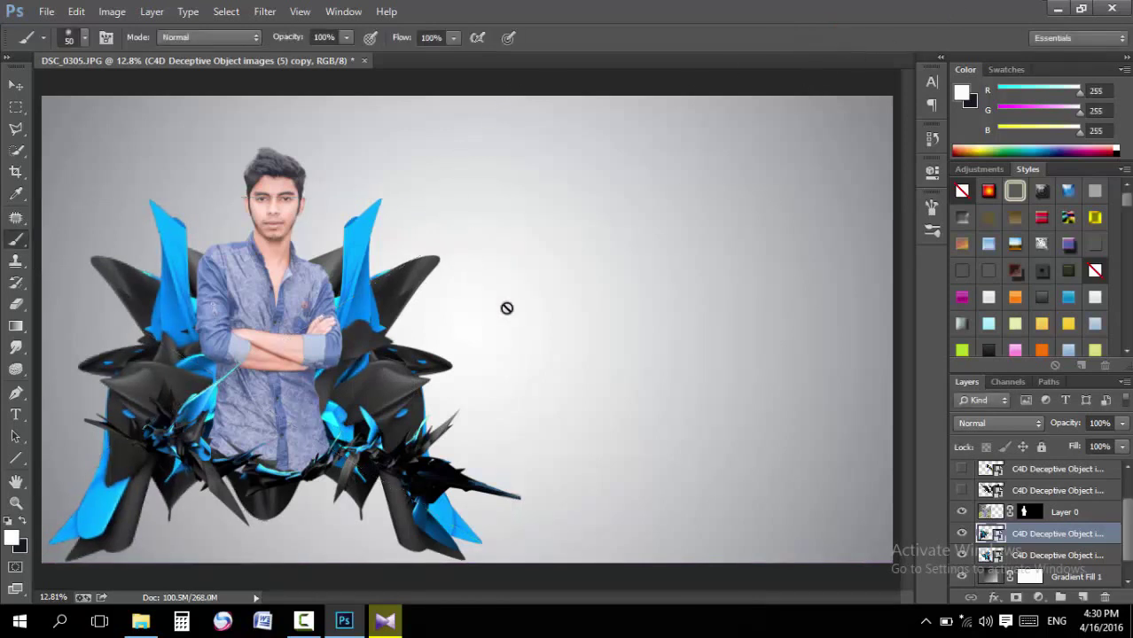
Show the black spiky 3D shape, scale it down, and position it across the man's waist
scroll(1028, 501, up, 2)
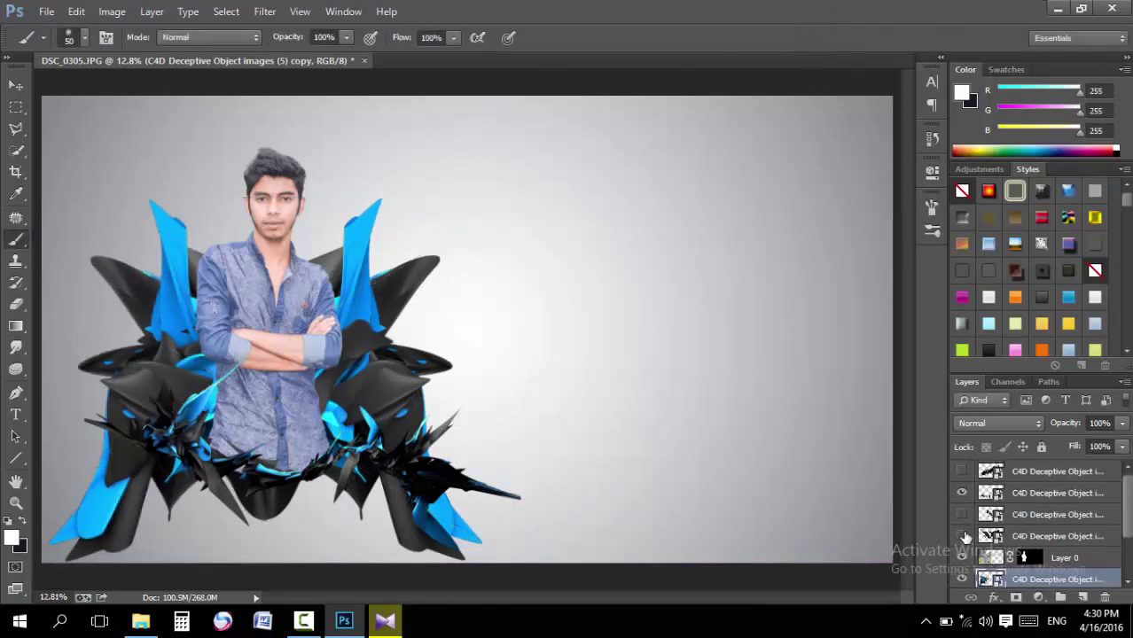
click(963, 536)
click(1043, 536)
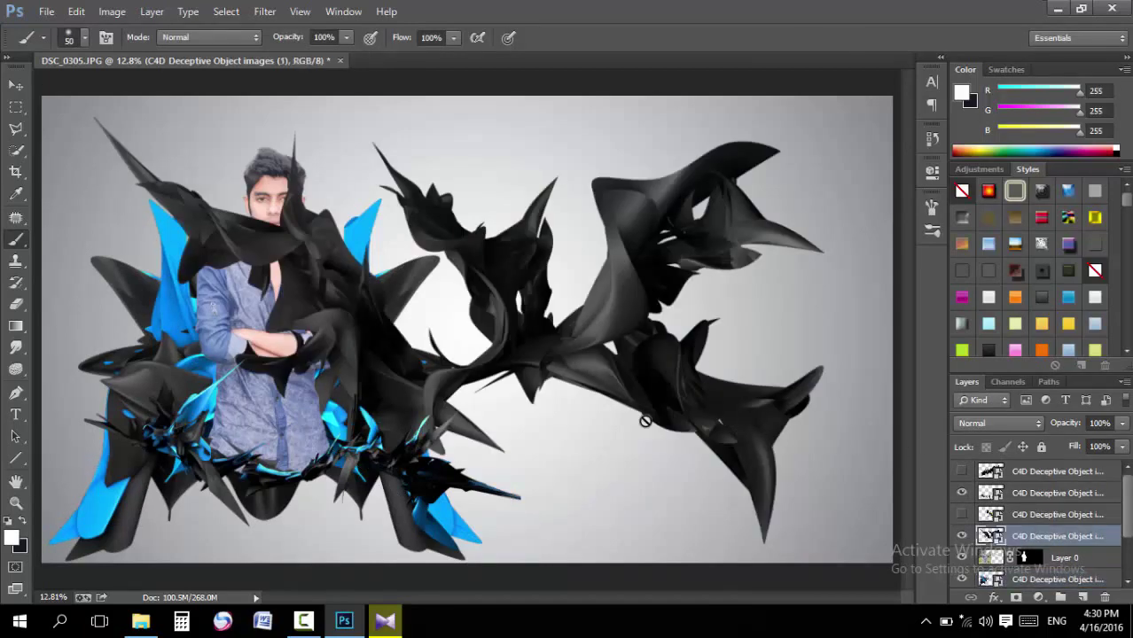
key(ctrl+t)
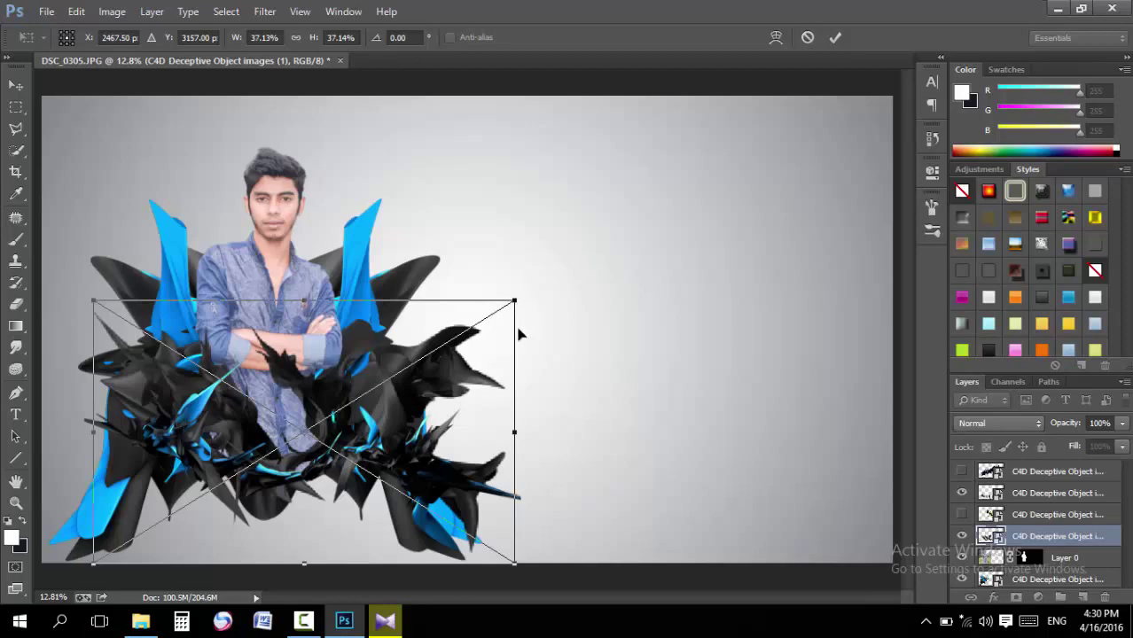
mouse_move(518, 329)
mouse_down()
mouse_move(454, 421)
mouse_move(416, 422)
mouse_up()
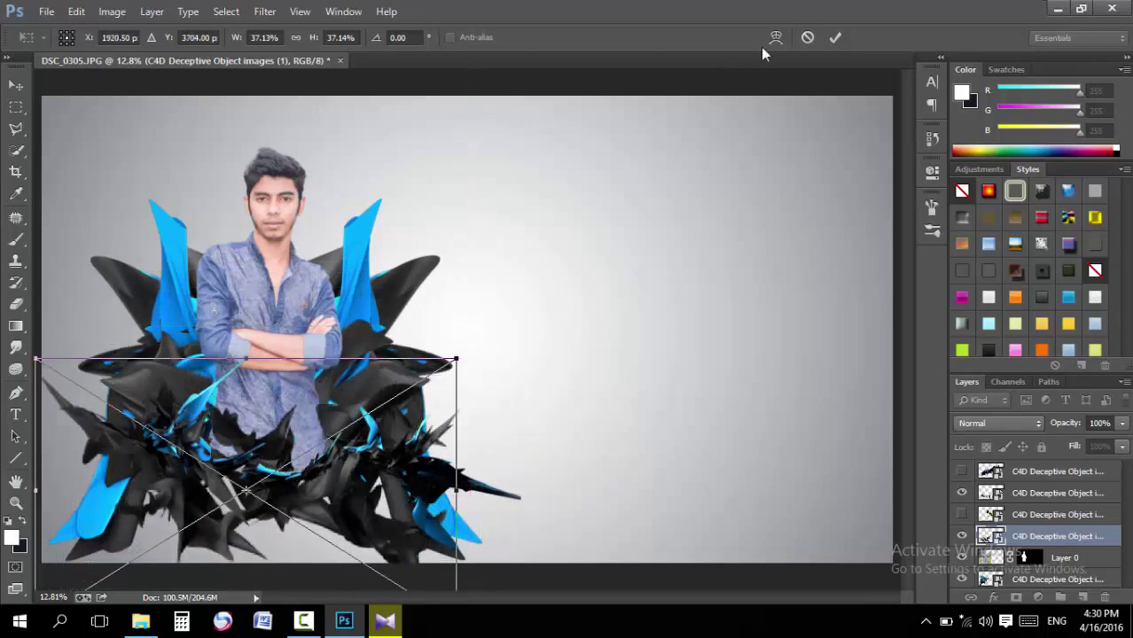
click(834, 38)
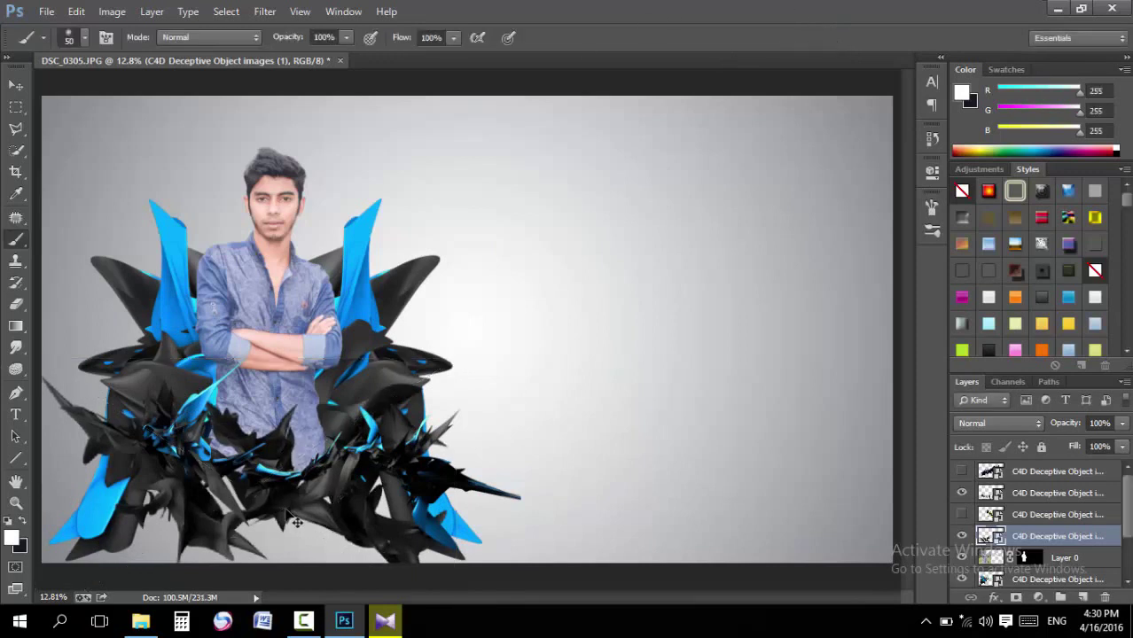
mouse_move(289, 520)
mouse_down()
mouse_move(304, 479)
mouse_move(316, 483)
mouse_up()
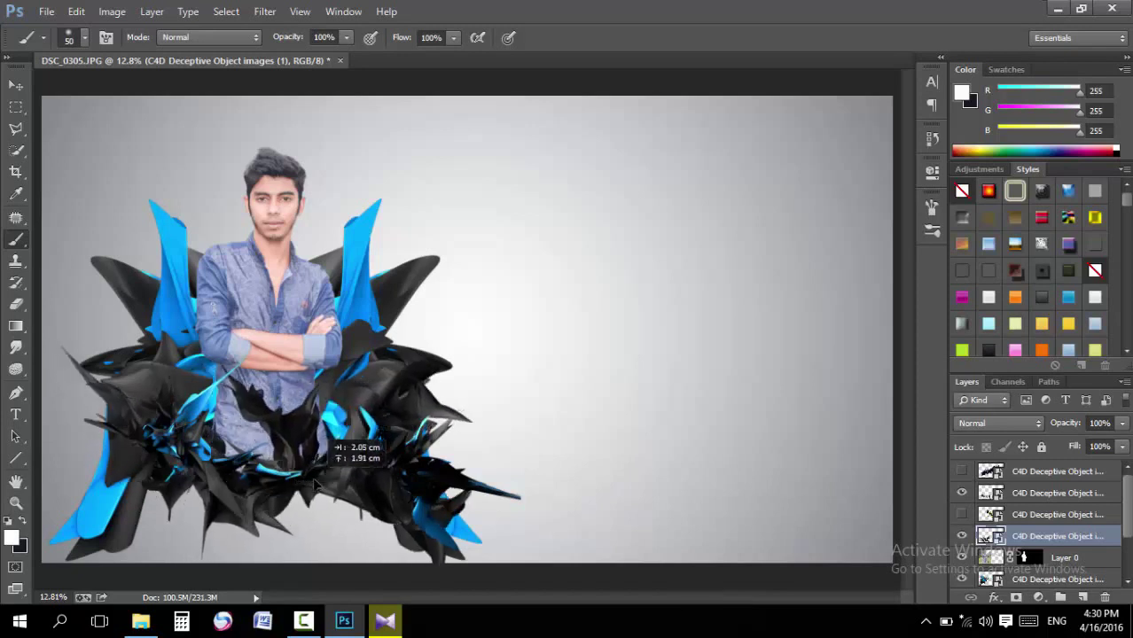
mouse_move(314, 484)
mouse_down()
mouse_move(328, 489)
mouse_move(288, 481)
mouse_move(322, 487)
mouse_move(316, 496)
mouse_move(330, 481)
mouse_up()
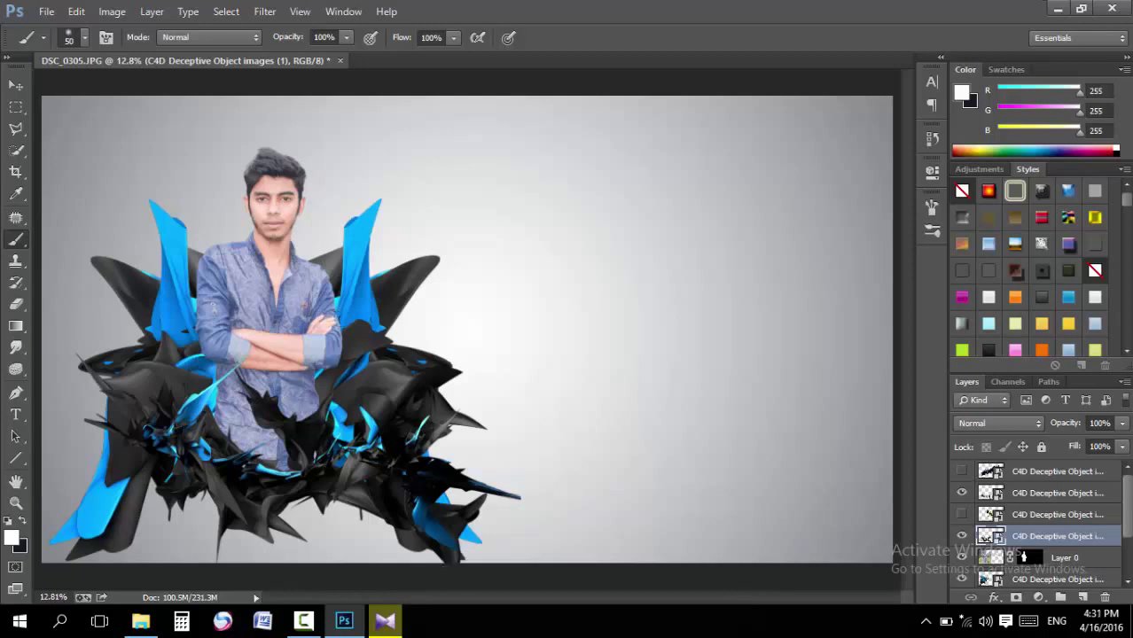
Scale the yellow spiky shape to 33%, rotate it 93°, and tuck it behind the man's right side
click(961, 514)
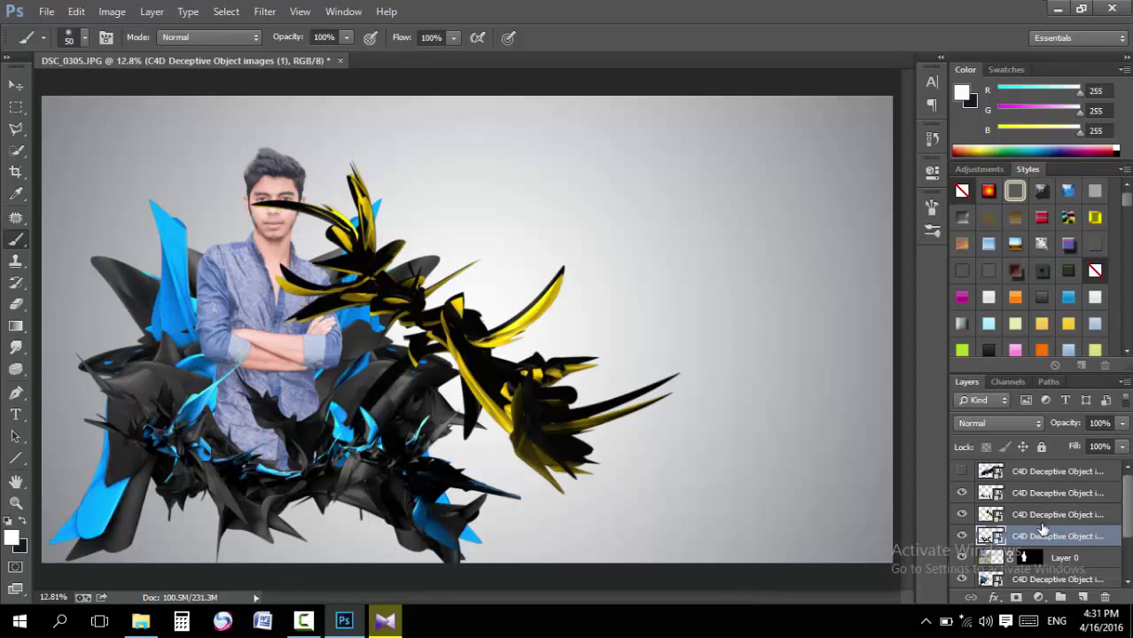
click(1042, 514)
key(ctrl+t)
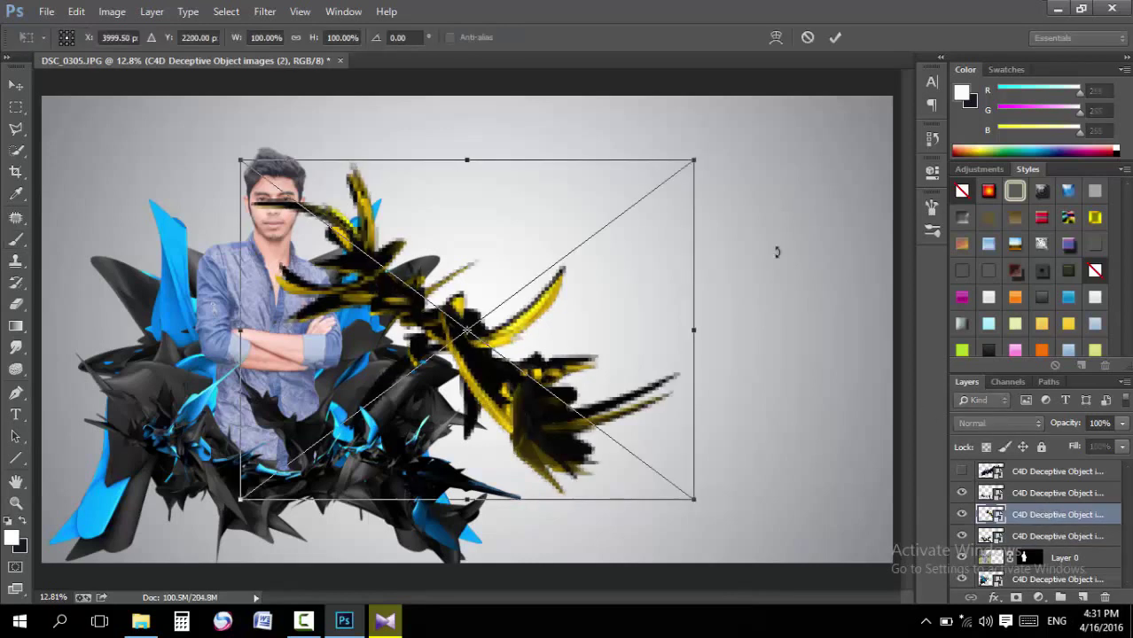
drag(695, 157, 403, 379)
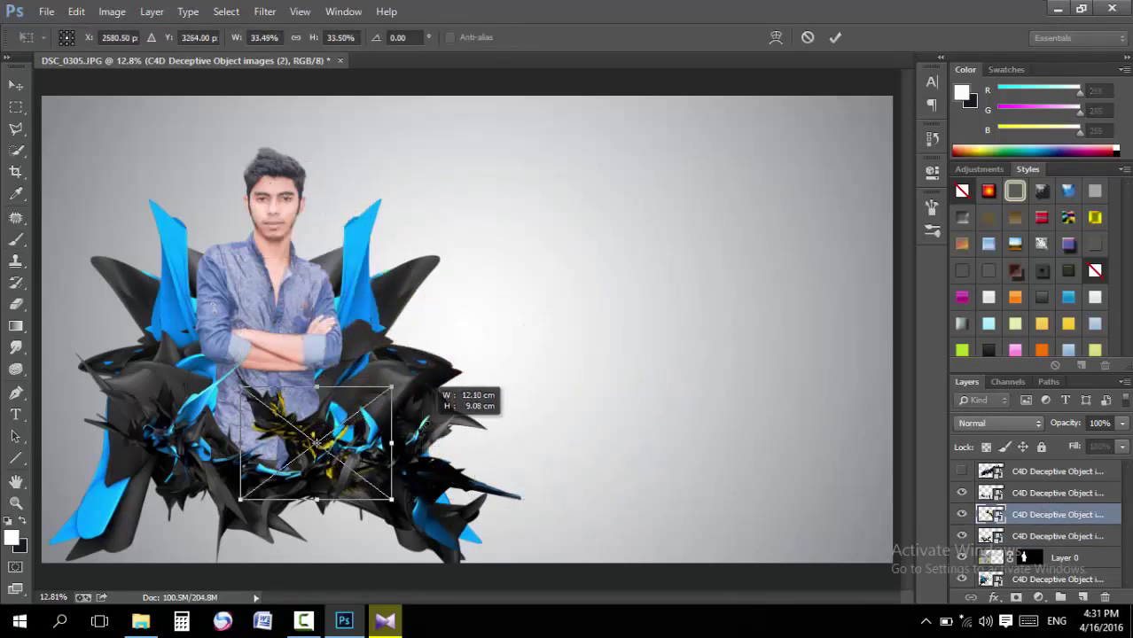
mouse_move(479, 417)
mouse_down()
mouse_move(381, 530)
mouse_move(328, 550)
mouse_up()
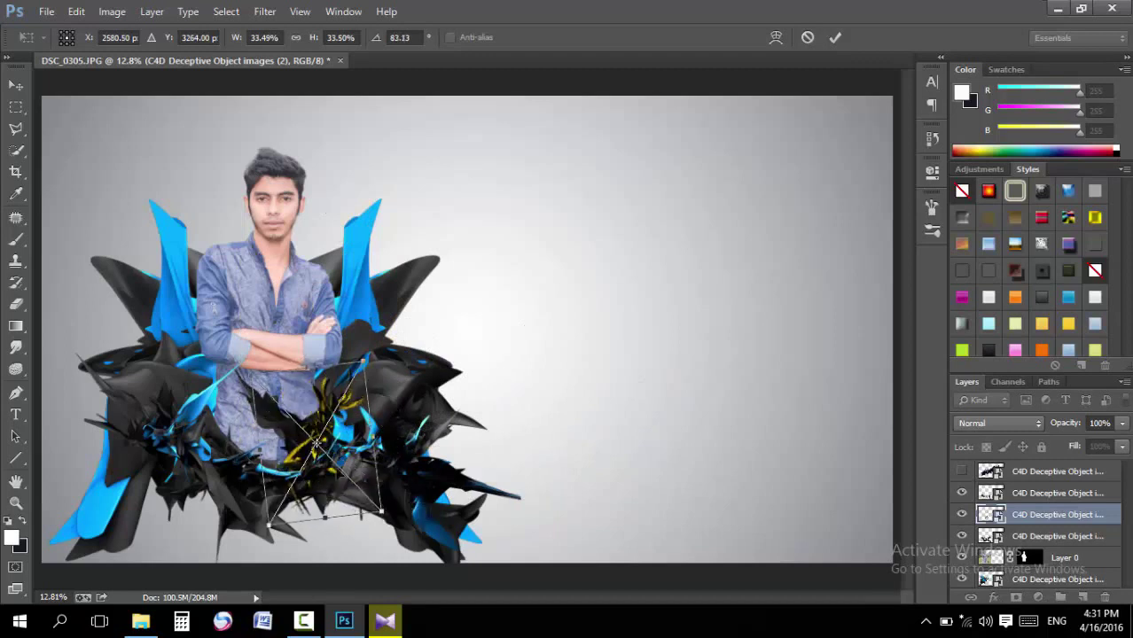
mouse_move(316, 449)
mouse_down()
mouse_move(328, 342)
mouse_move(346, 368)
mouse_up()
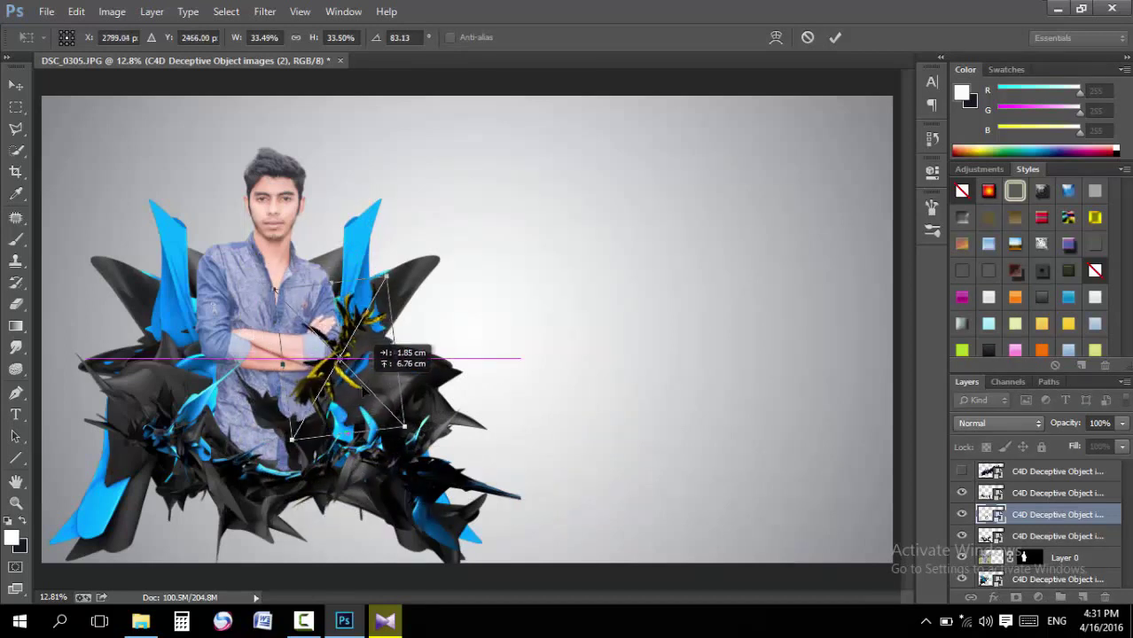
drag(481, 394, 479, 417)
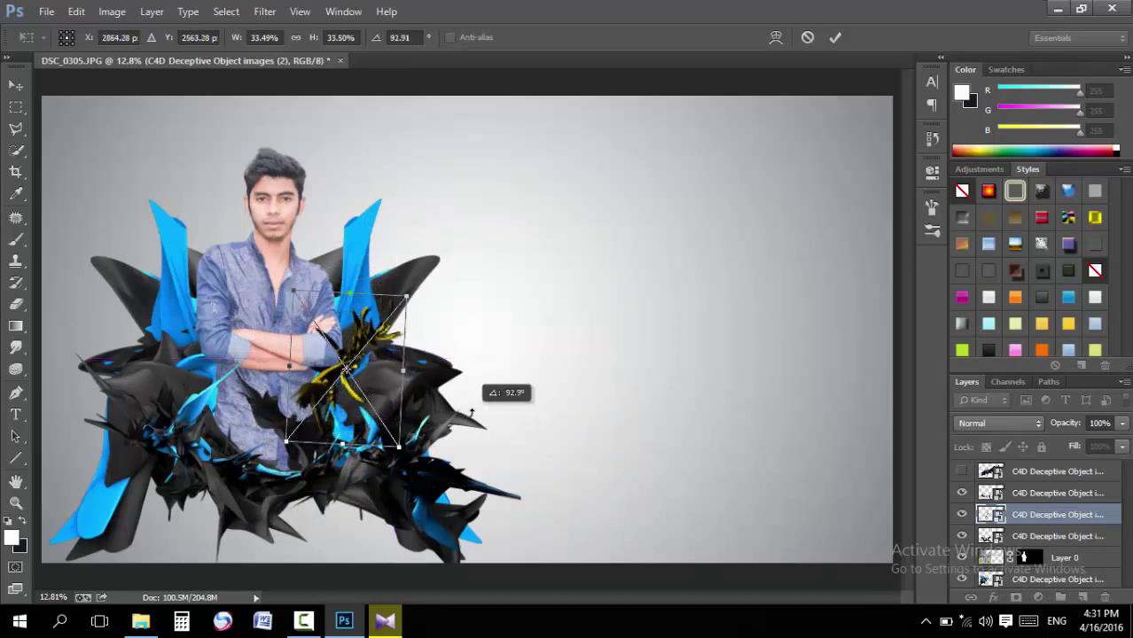
click(835, 37)
drag(1056, 525, 1046, 568)
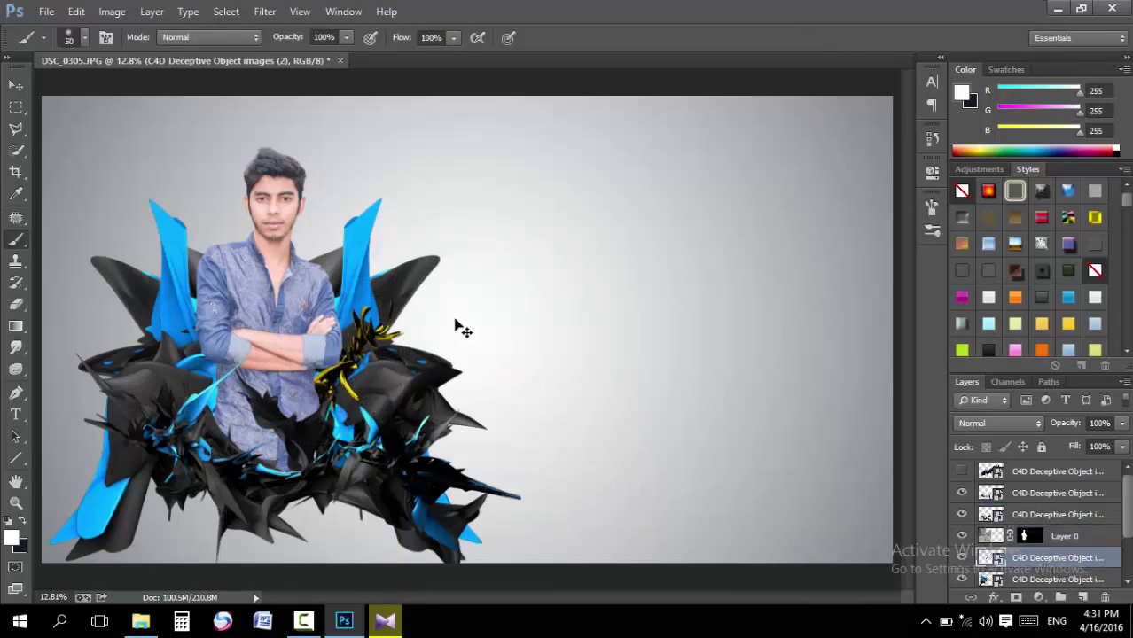
mouse_move(455, 323)
mouse_down()
mouse_move(435, 377)
mouse_move(440, 401)
mouse_up()
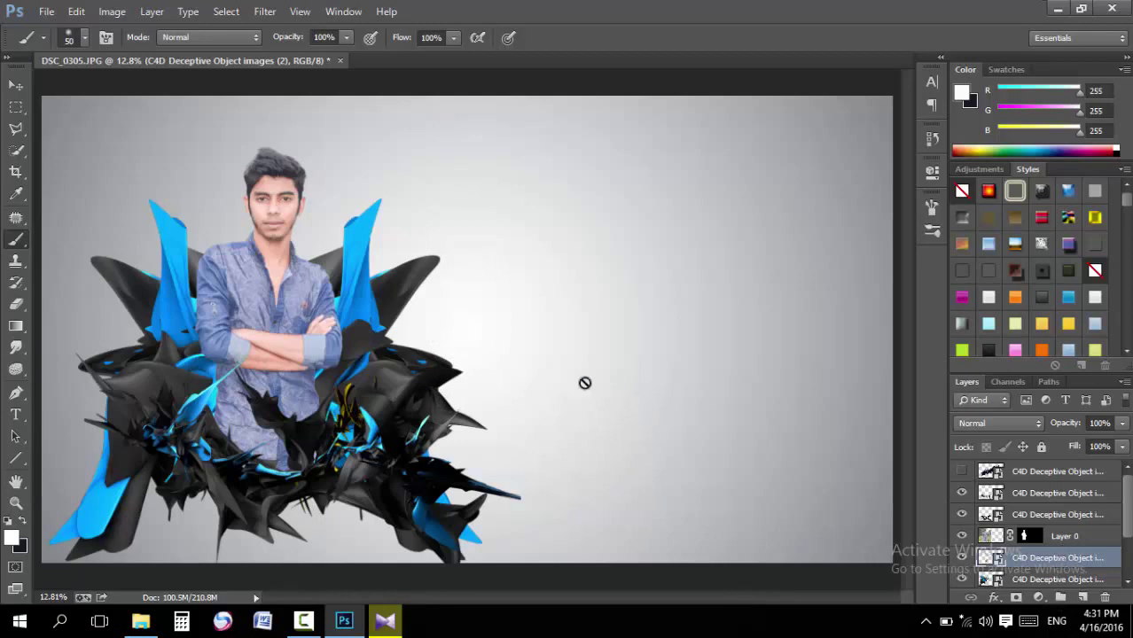
Rasterize the yellow shape layer and apply a Hue/Saturation shift of +180
click(532, 340)
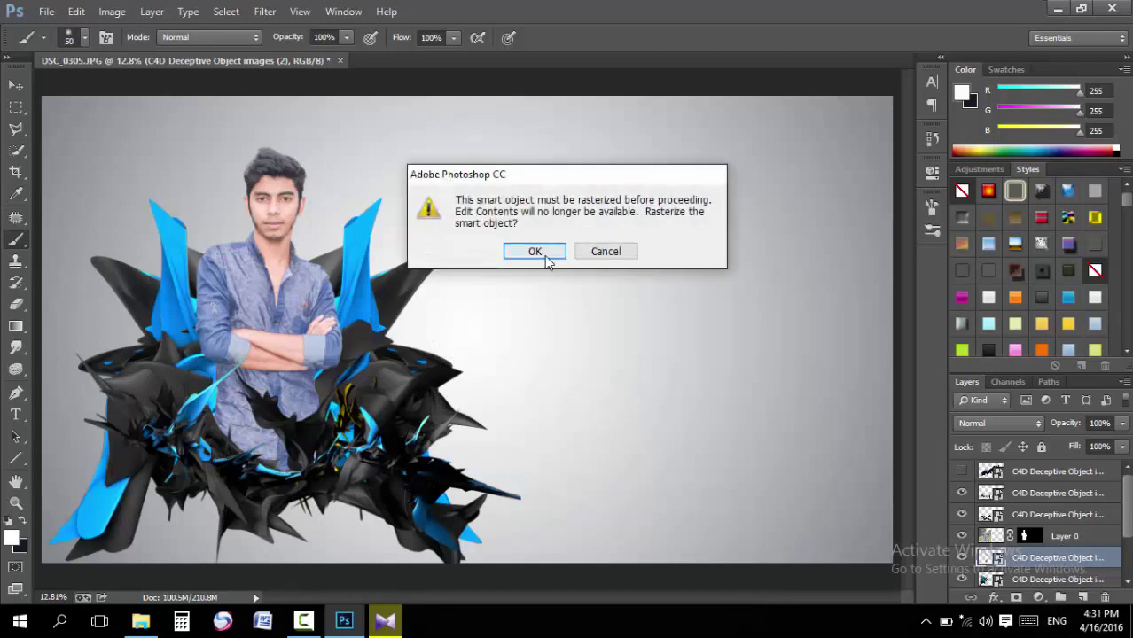
click(545, 256)
key(ctrl+u)
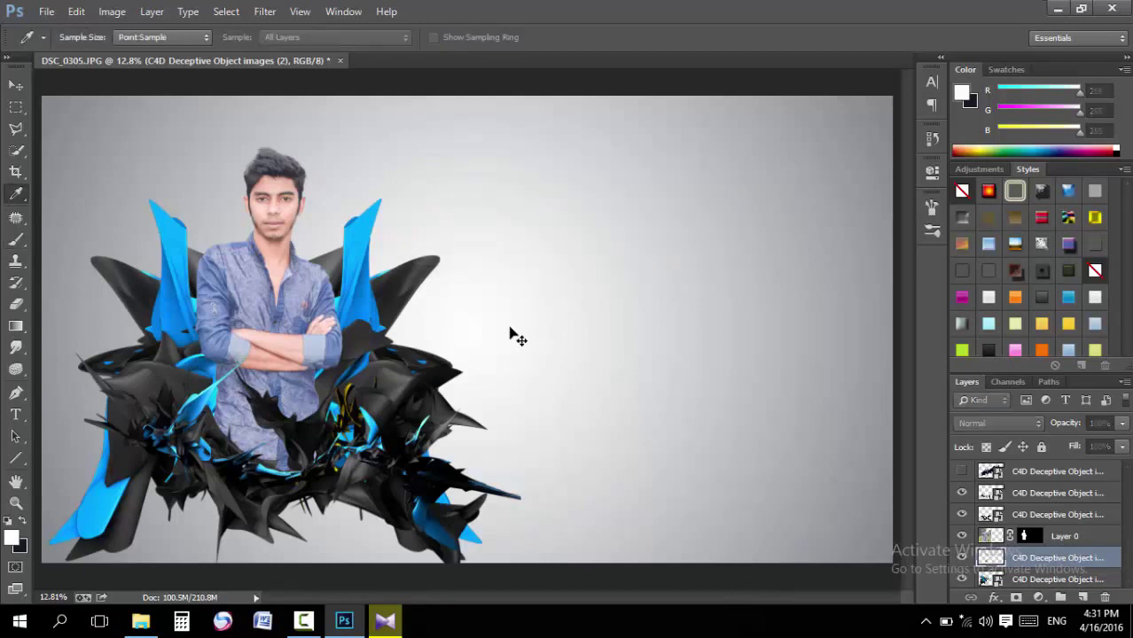
drag(906, 261, 988, 261)
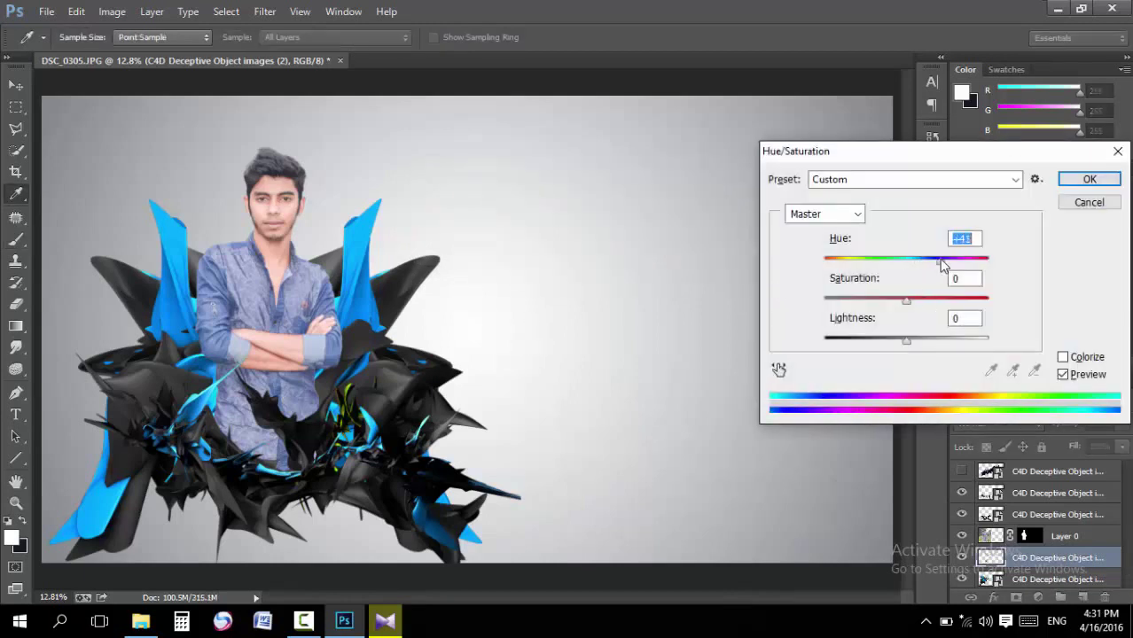
click(1084, 181)
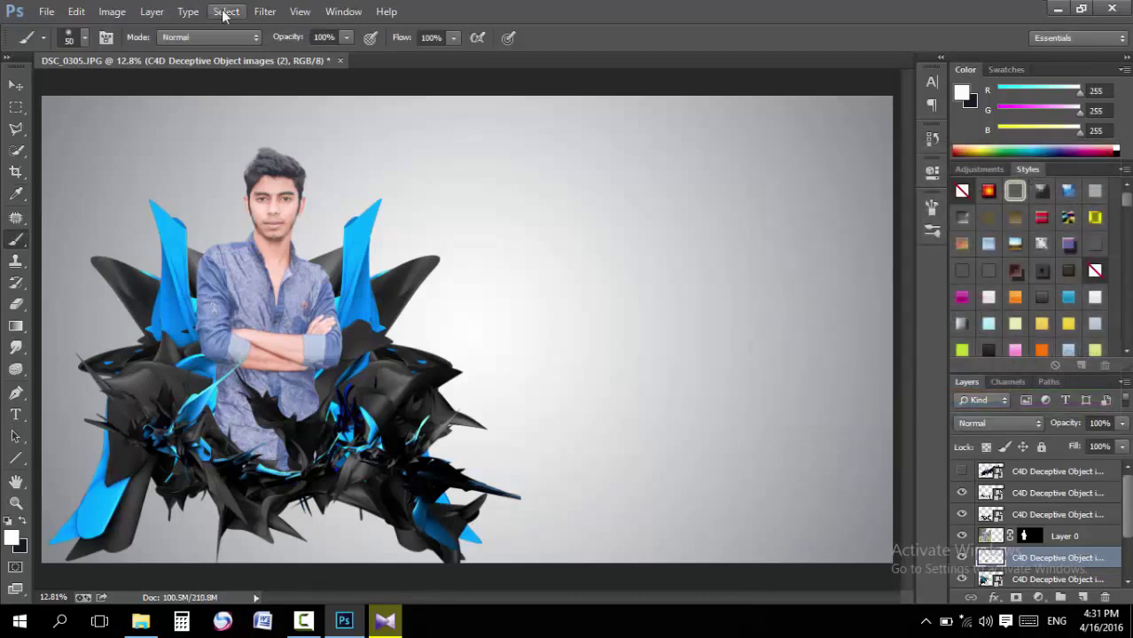
Rotate, shrink to about 39%, and stretch the dark blue shards along the bottom, beneath Layer 0
click(961, 471)
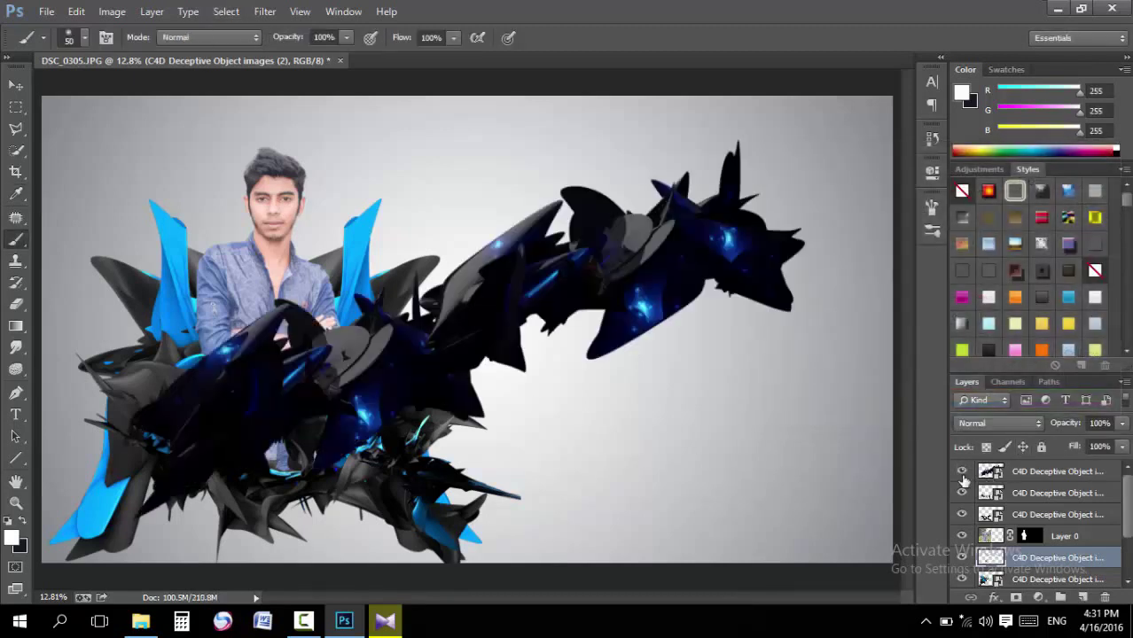
click(1015, 479)
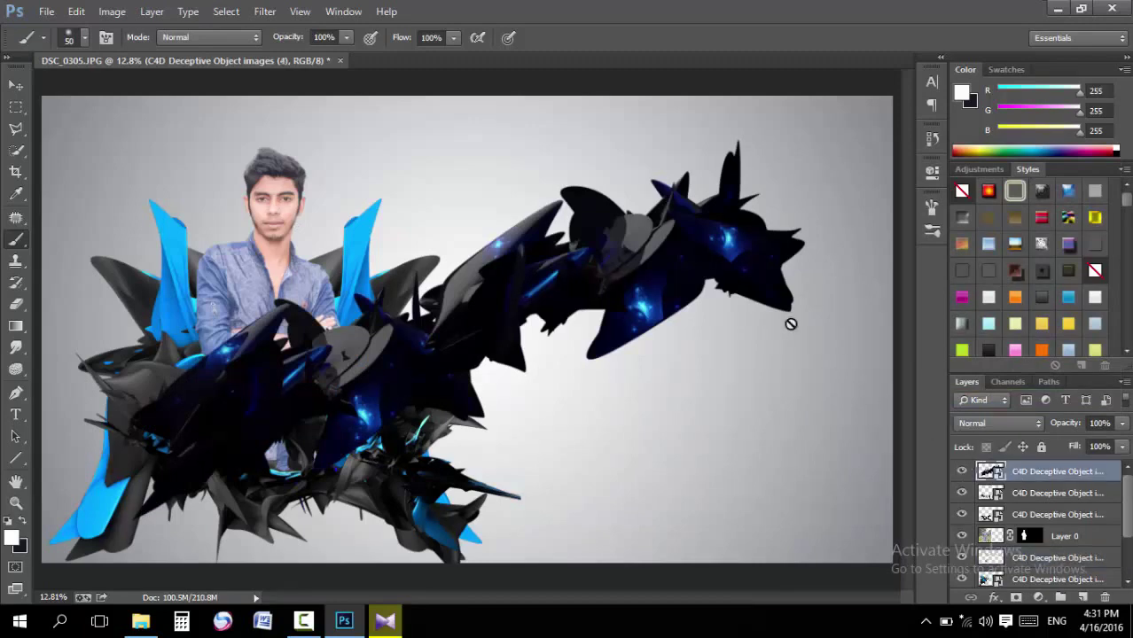
key(ctrl+t)
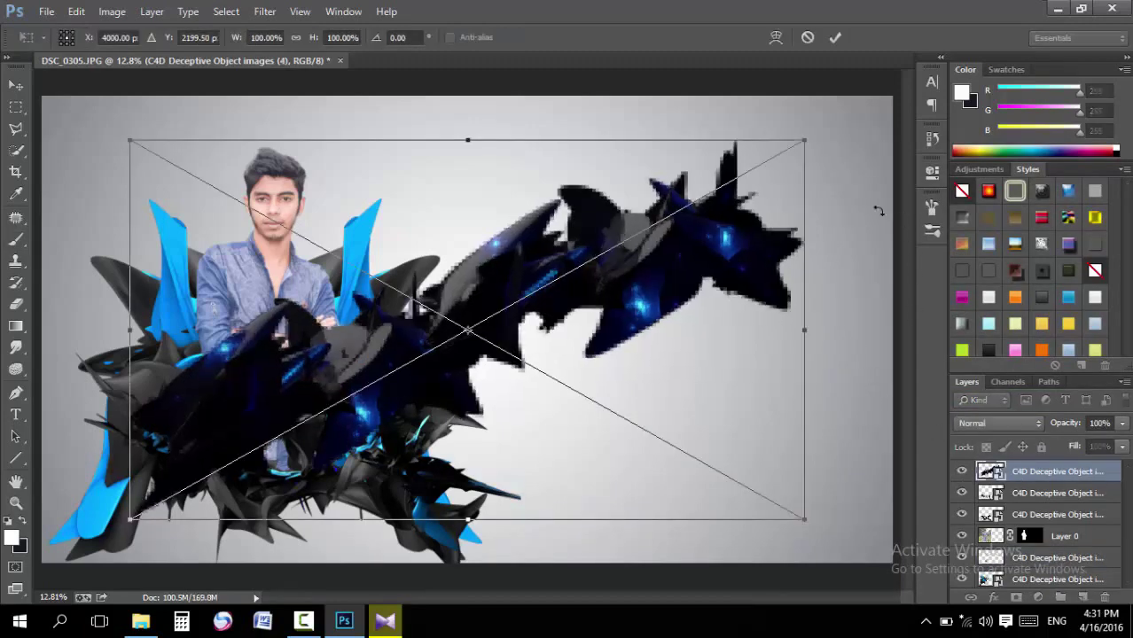
mouse_move(829, 203)
mouse_down()
mouse_move(749, 368)
mouse_move(738, 346)
mouse_up()
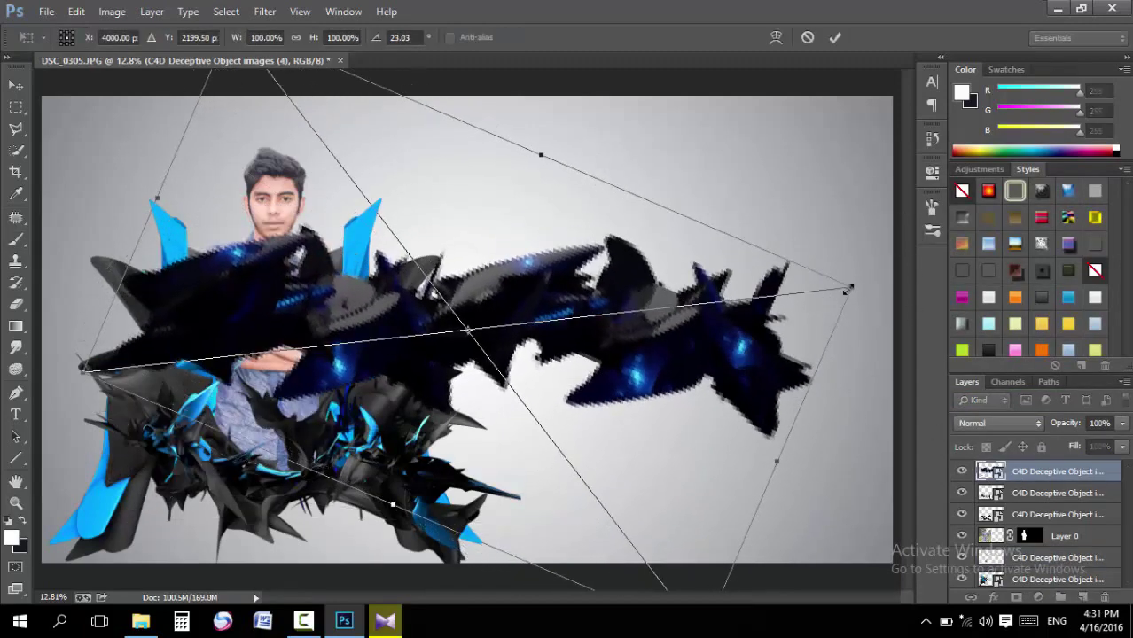
drag(848, 290, 359, 530)
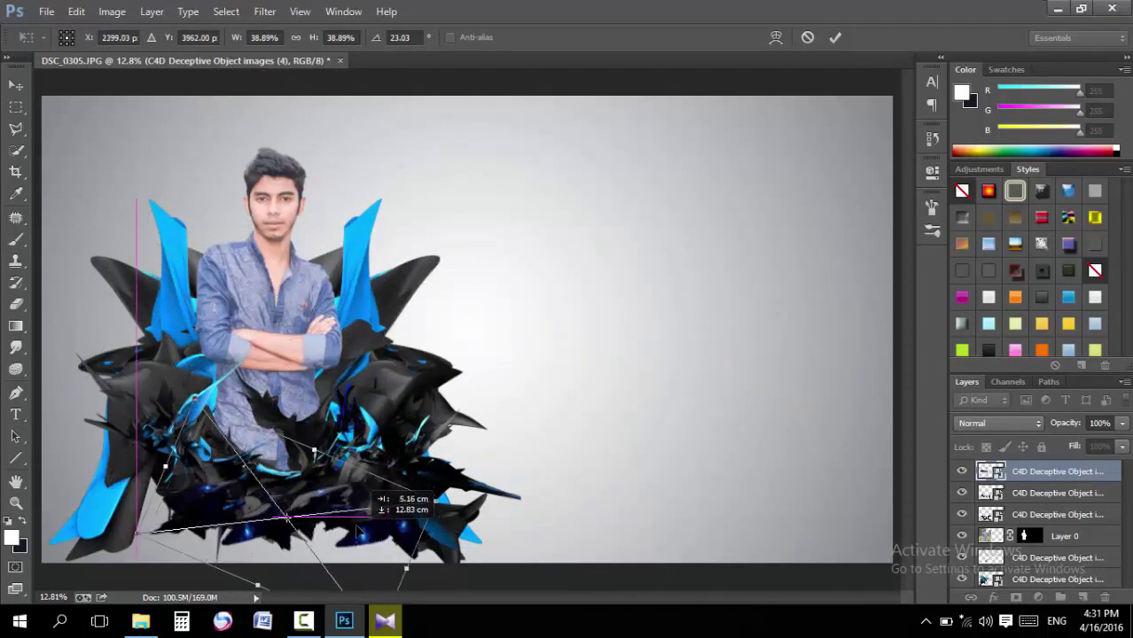
drag(359, 530, 321, 514)
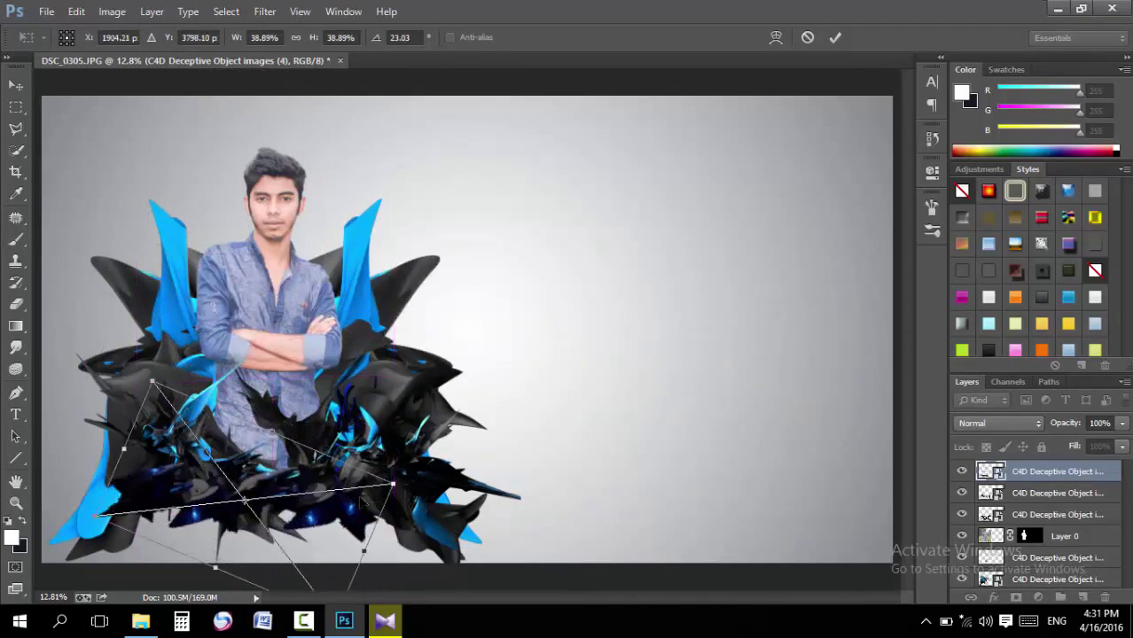
drag(394, 485, 519, 500)
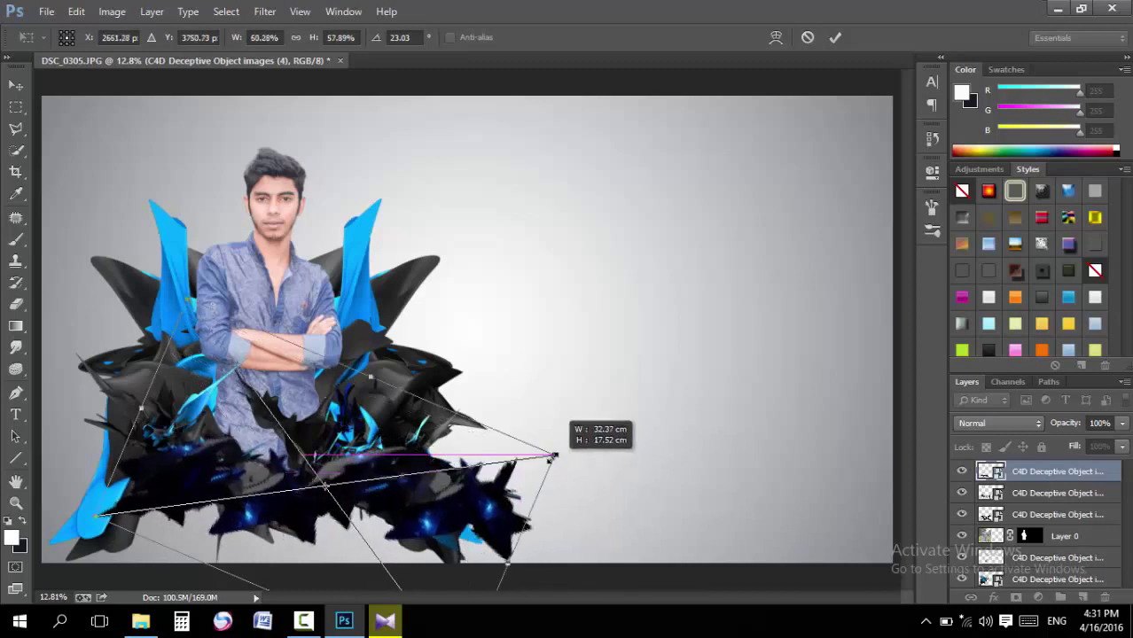
drag(519, 494, 561, 435)
mouse_move(471, 496)
mouse_down()
mouse_move(490, 507)
mouse_move(483, 527)
mouse_up()
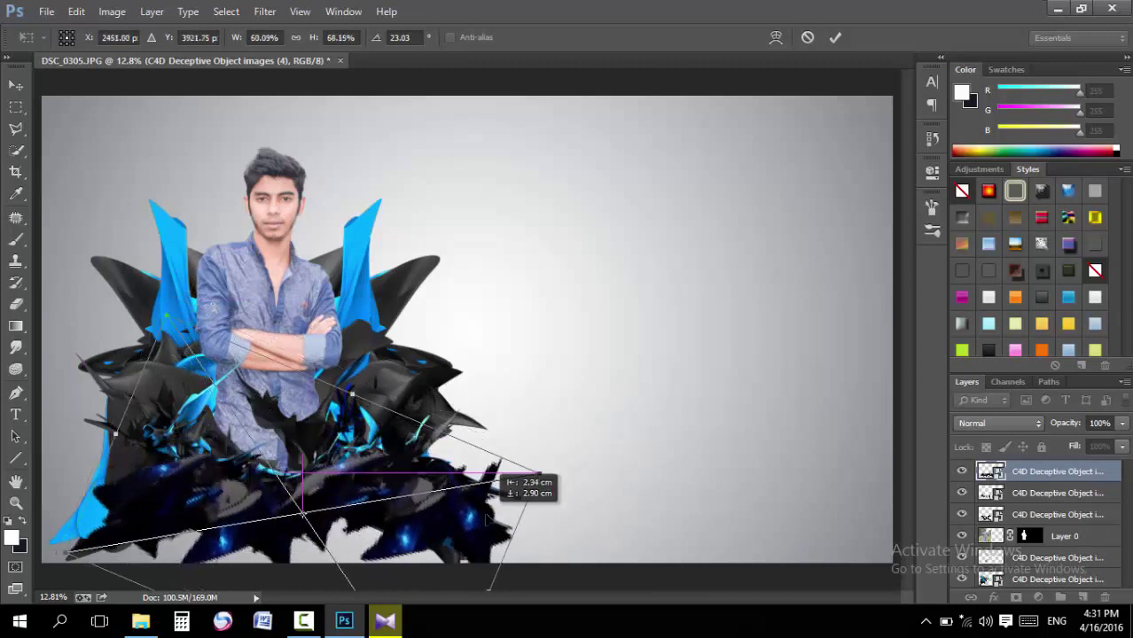
click(835, 37)
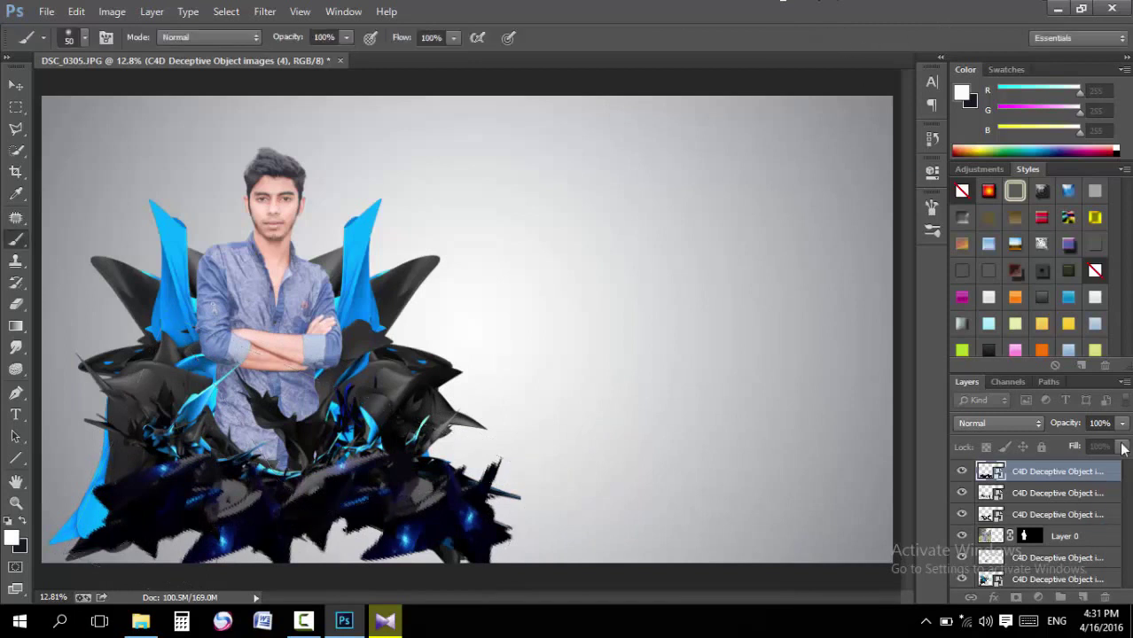
drag(1081, 516, 1083, 563)
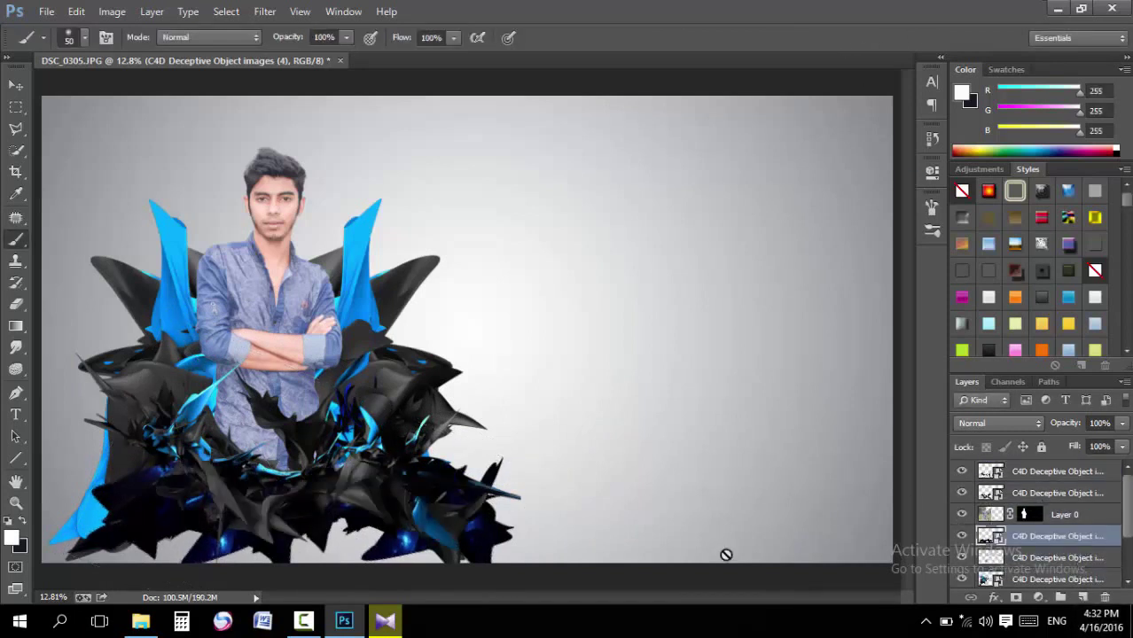
drag(445, 559, 410, 528)
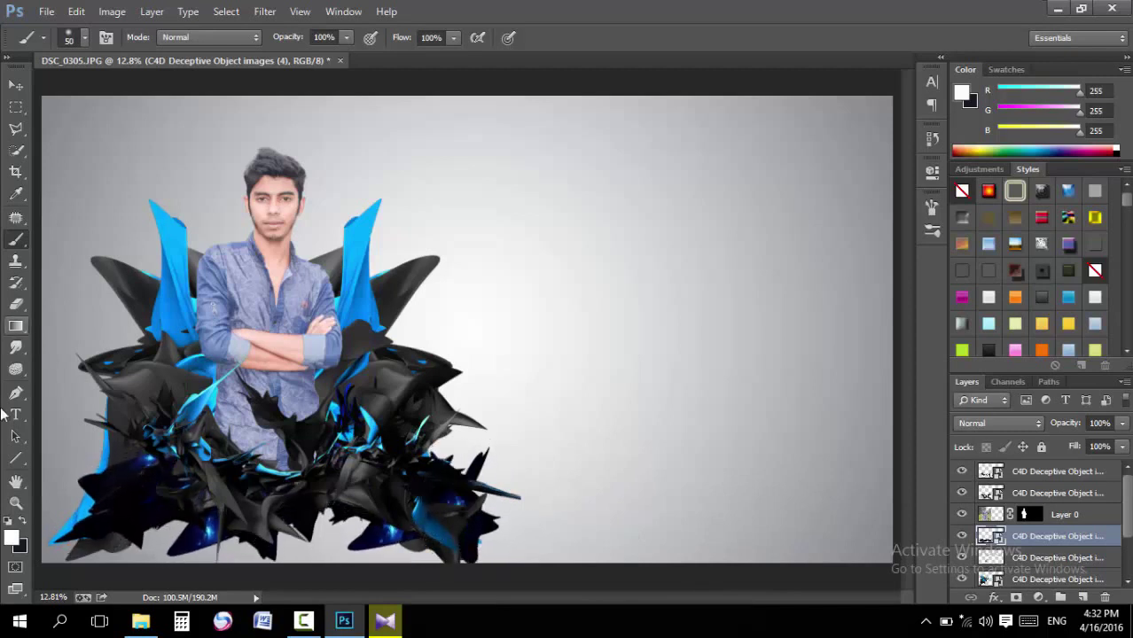
Open 10.png from the C4D Deceptive Object Images folder and drag its layer onto DSC_0305
click(46, 12)
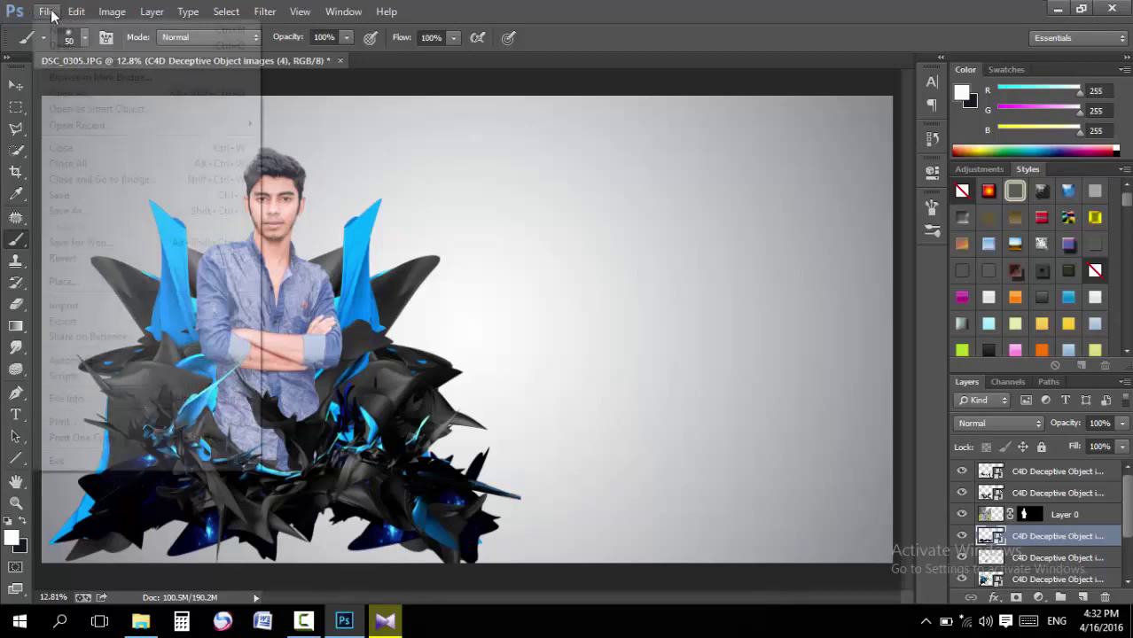
click(56, 46)
double_click(213, 134)
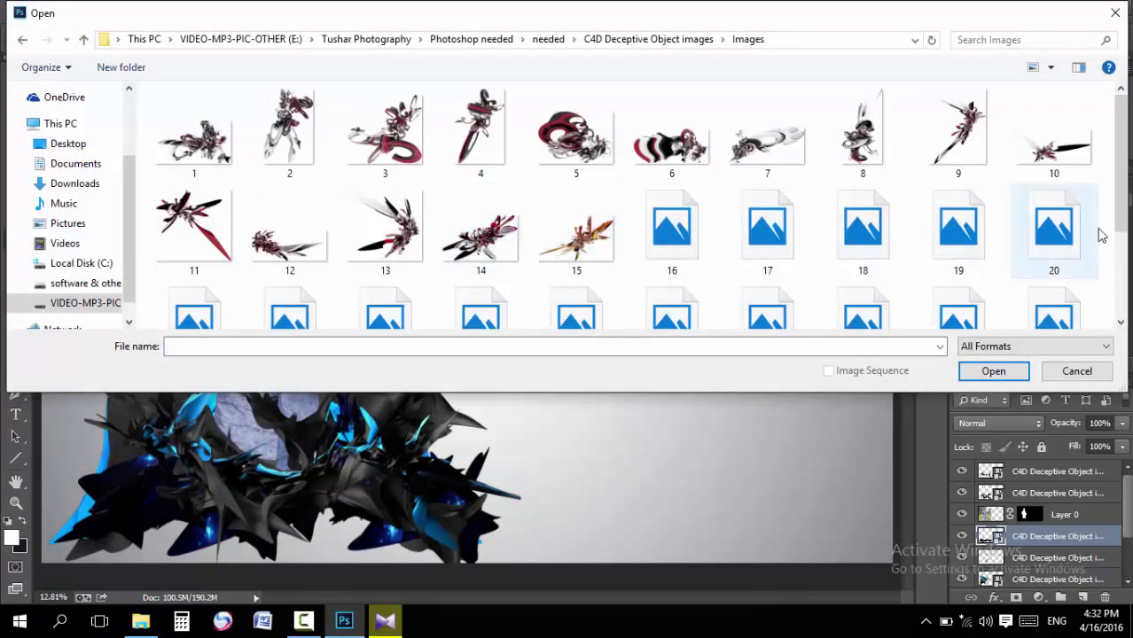
scroll(884, 246, down, 1)
scroll(883, 246, down, 2)
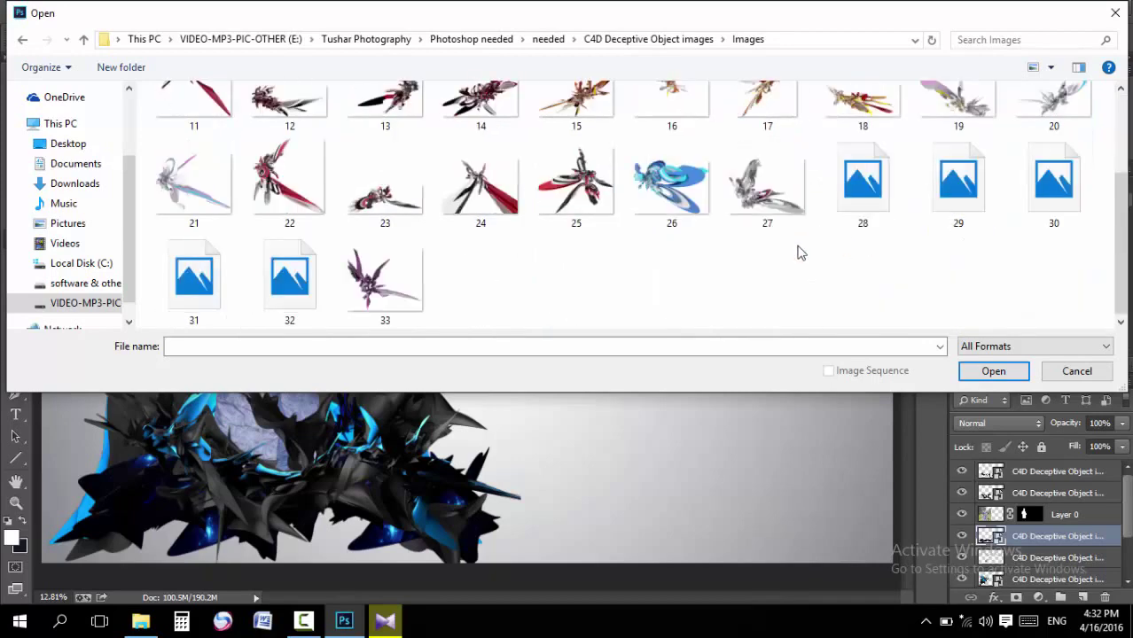
scroll(672, 289, up, 1)
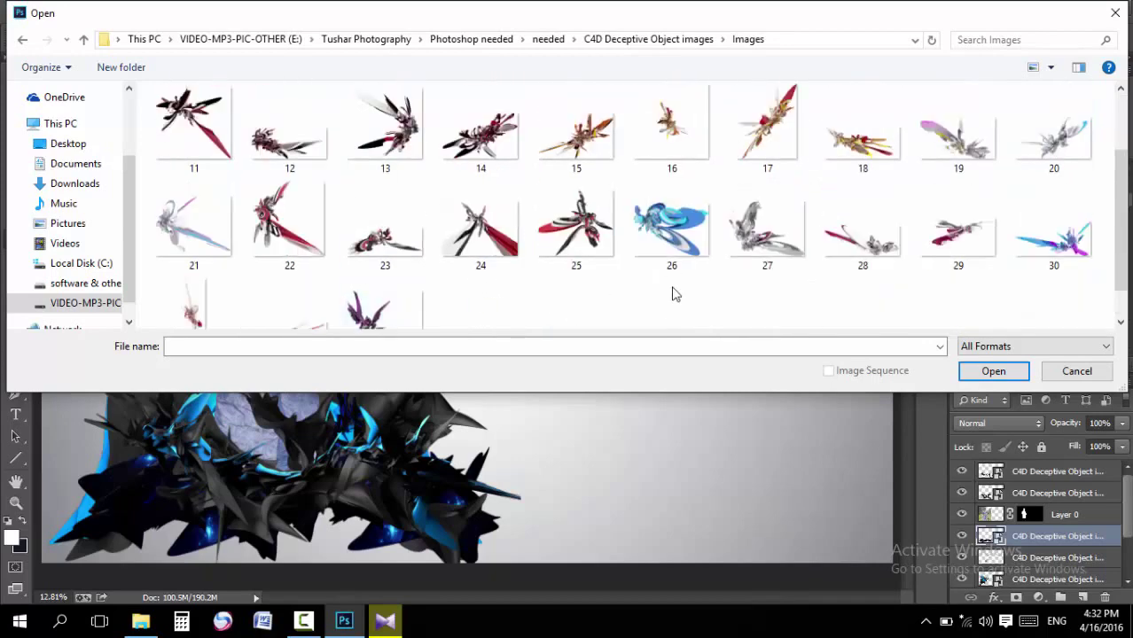
scroll(678, 272, up, 2)
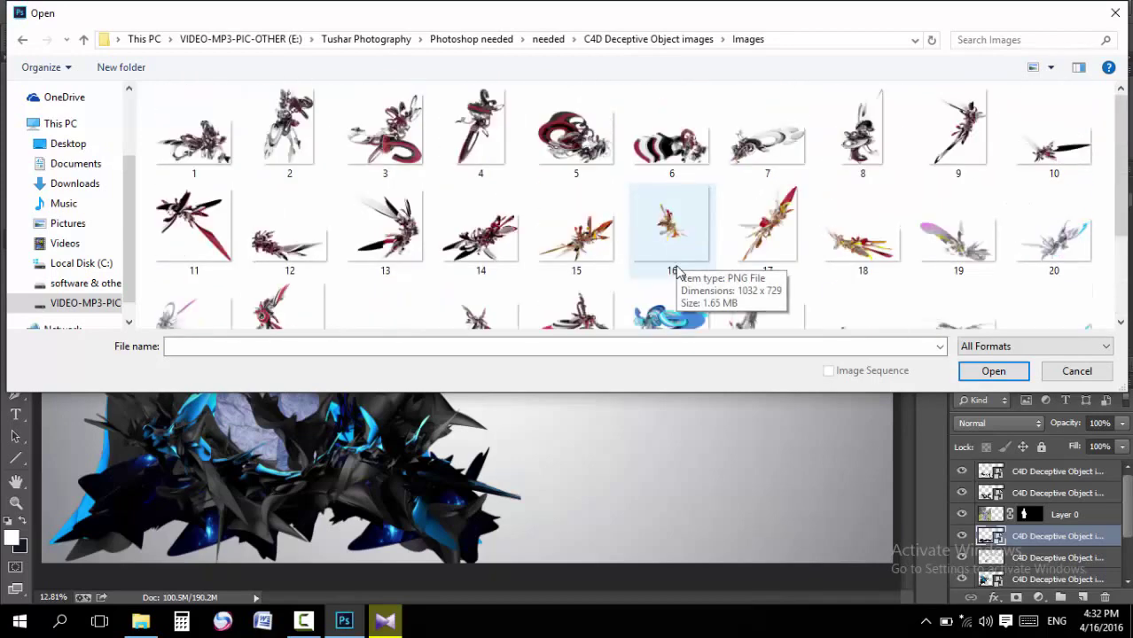
double_click(1037, 154)
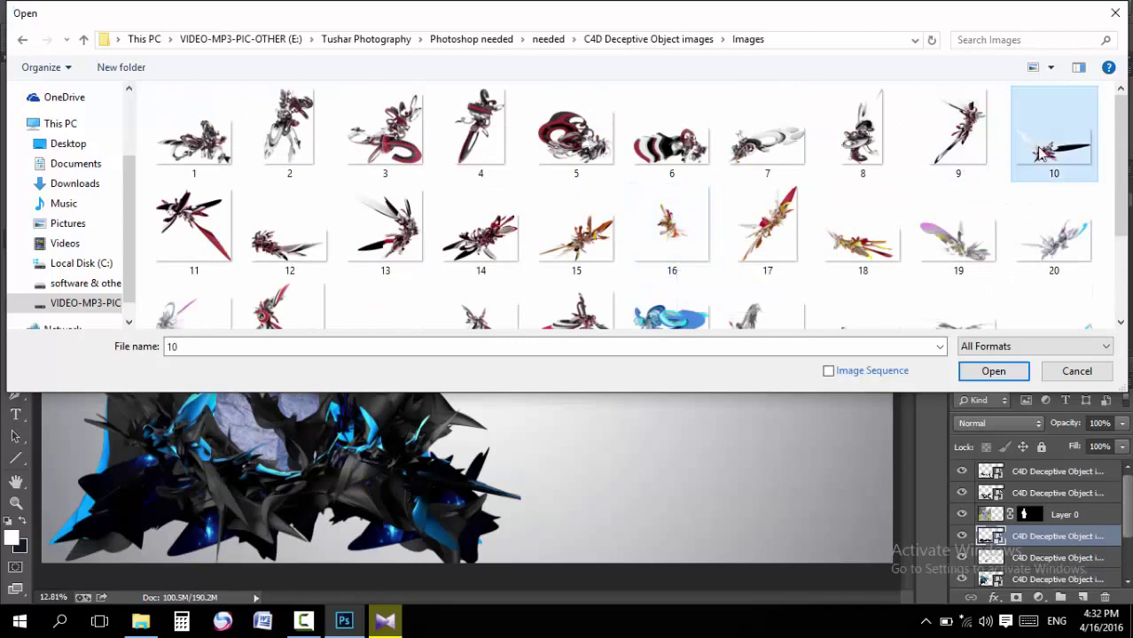
drag(437, 373, 267, 284)
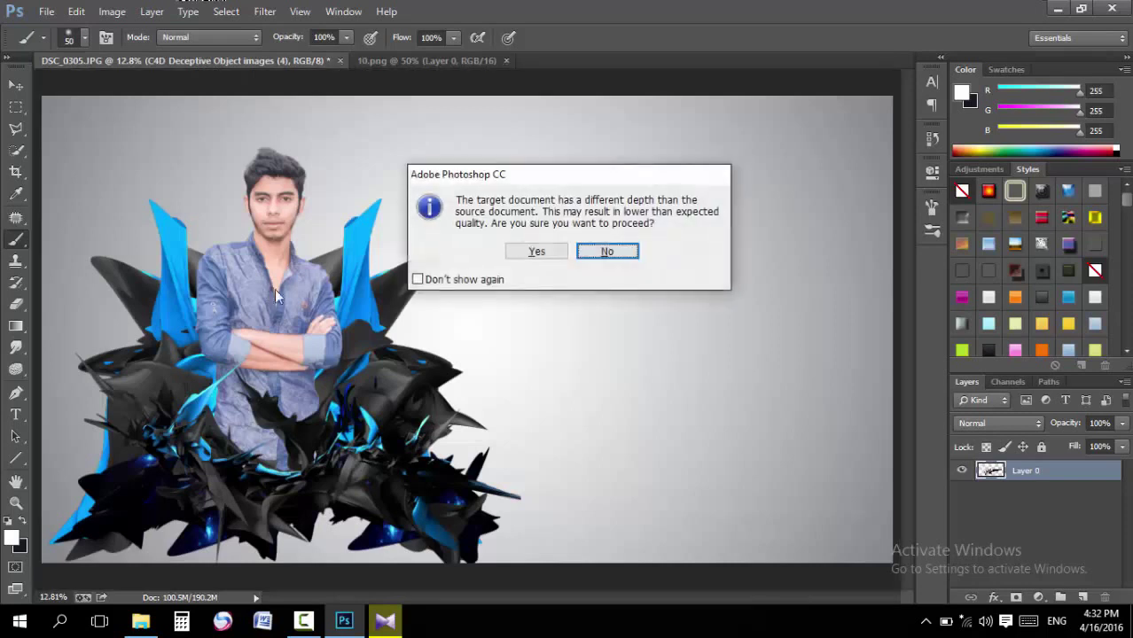
click(560, 253)
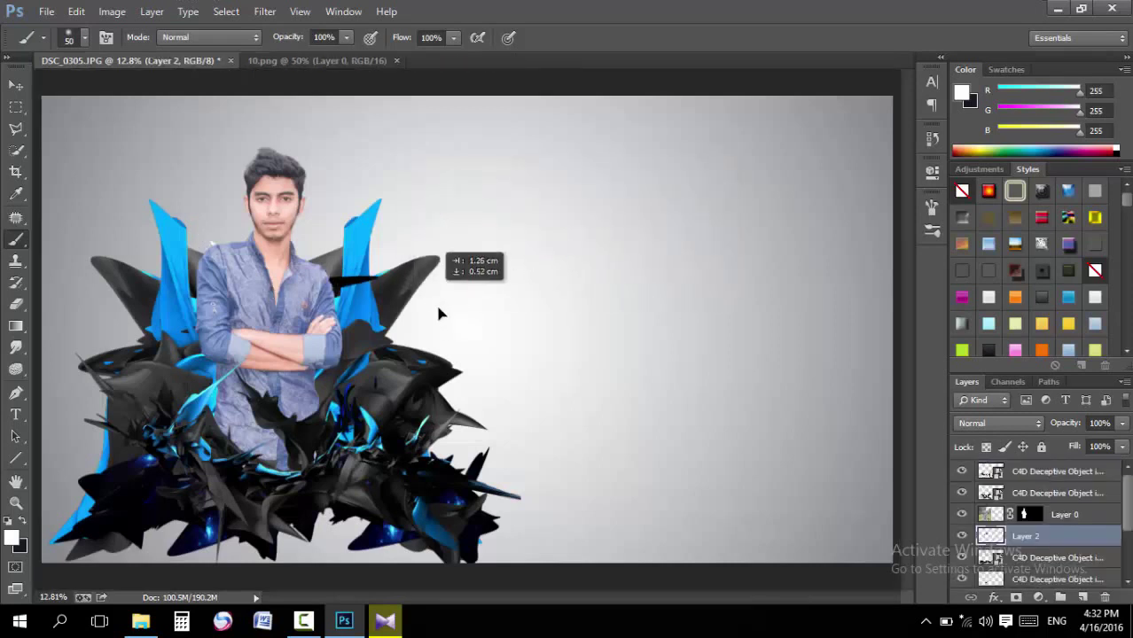
key(ctrl+t)
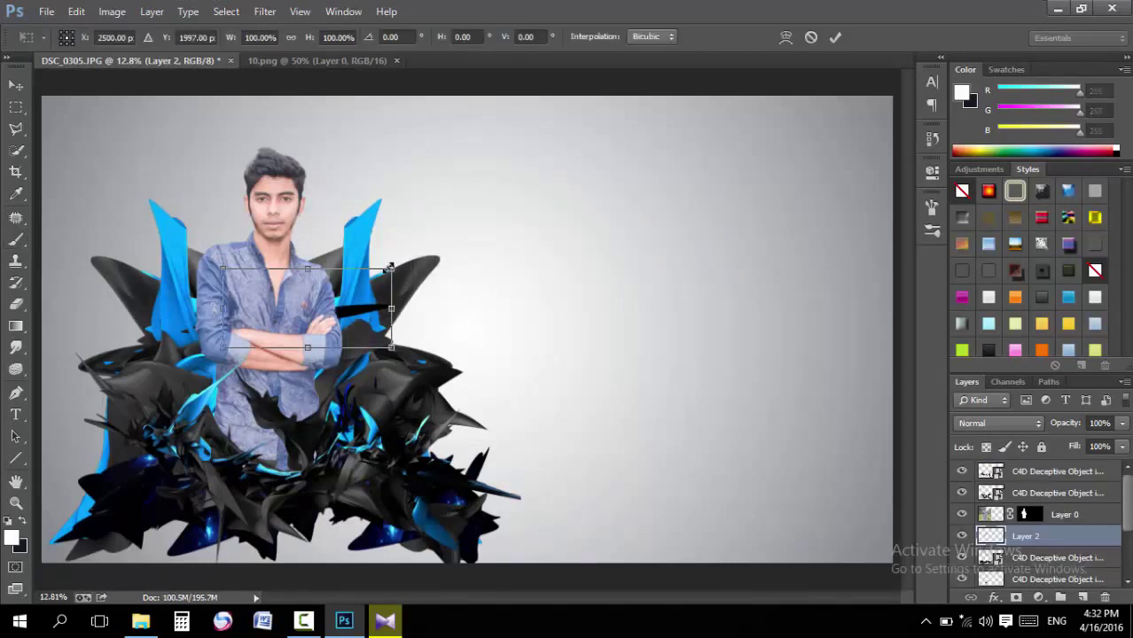
drag(390, 266, 526, 228)
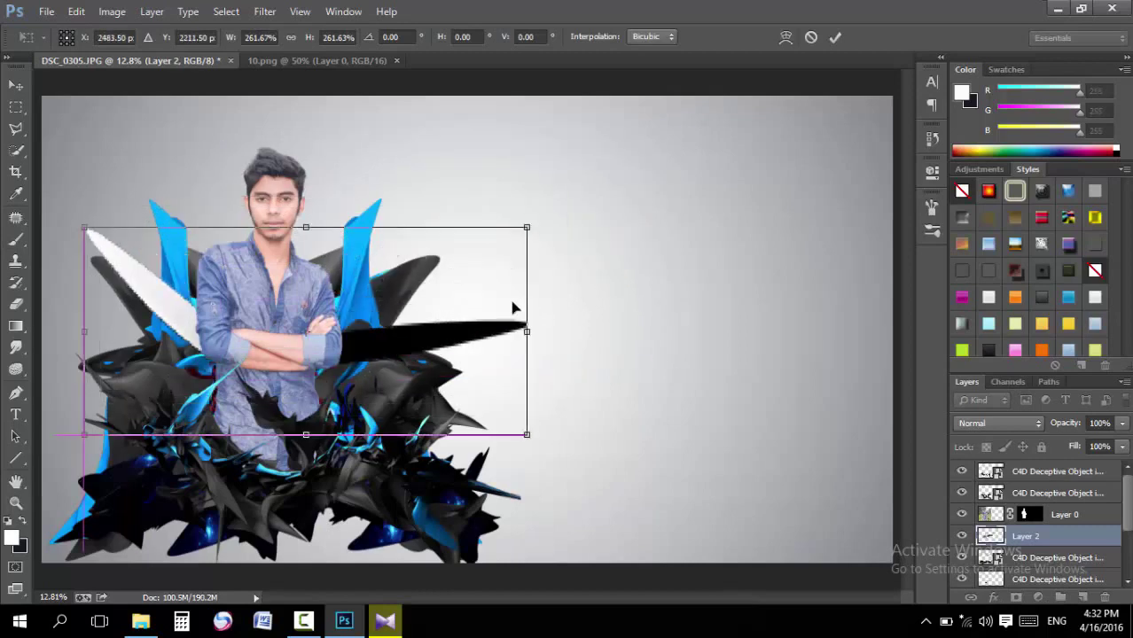
drag(545, 306, 620, 177)
mouse_move(479, 314)
mouse_down()
mouse_move(483, 238)
mouse_move(465, 274)
mouse_up()
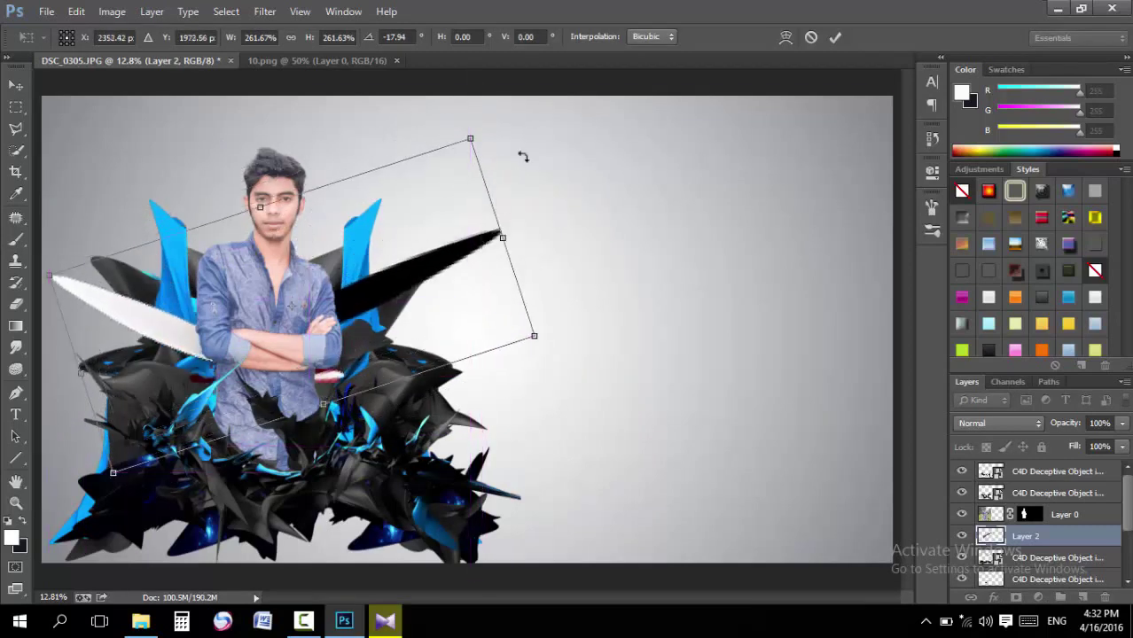
click(833, 39)
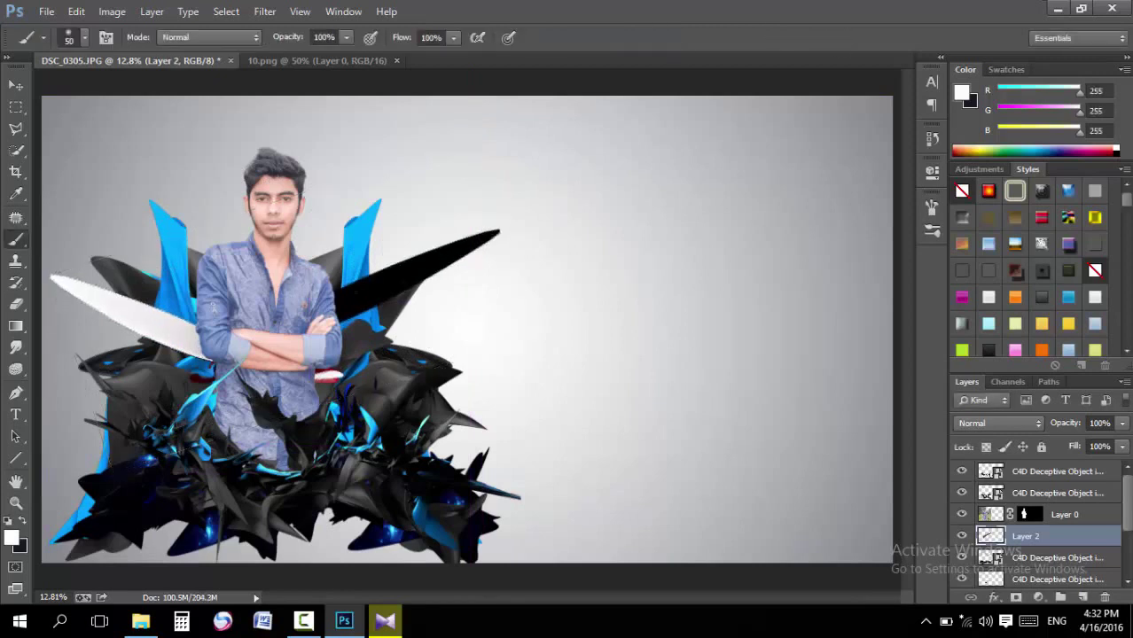
drag(349, 288, 328, 248)
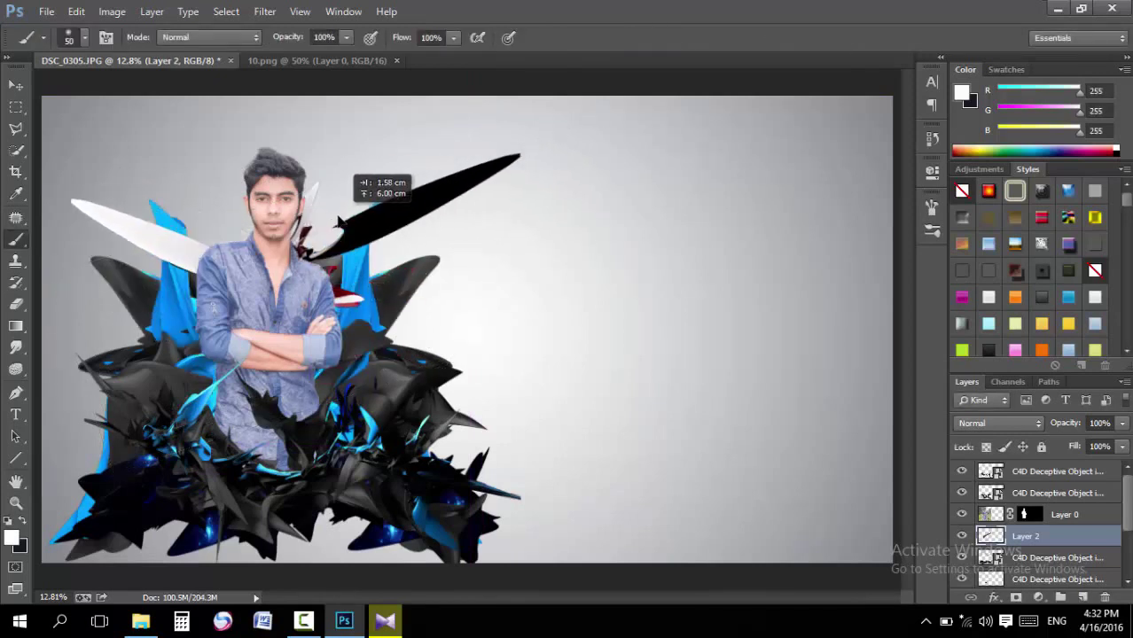
drag(328, 248, 314, 262)
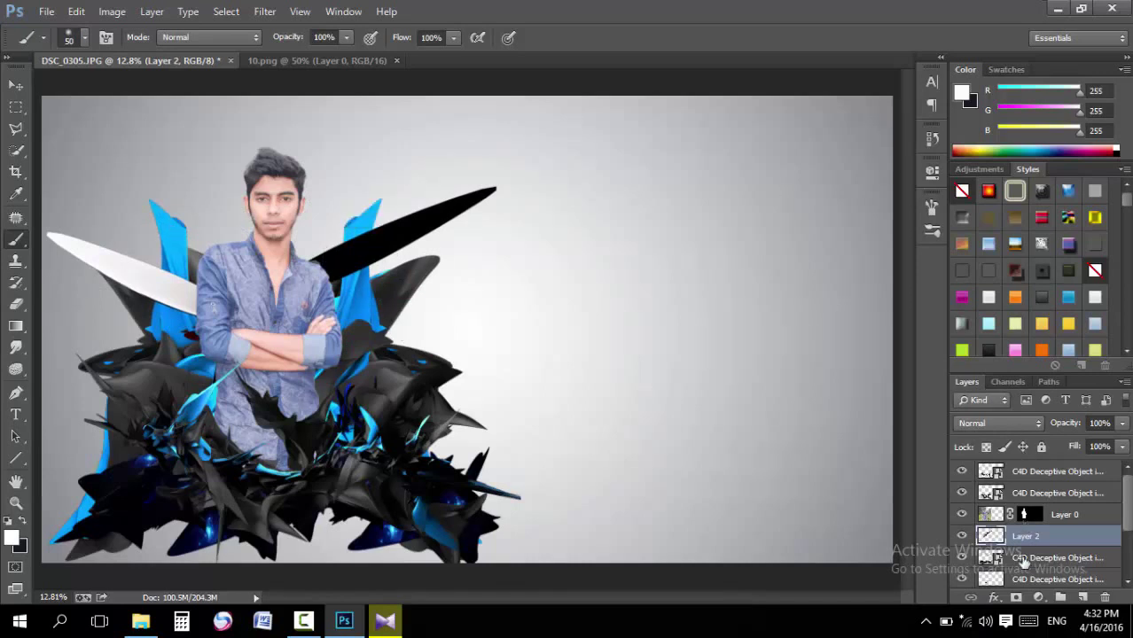
key(Delete)
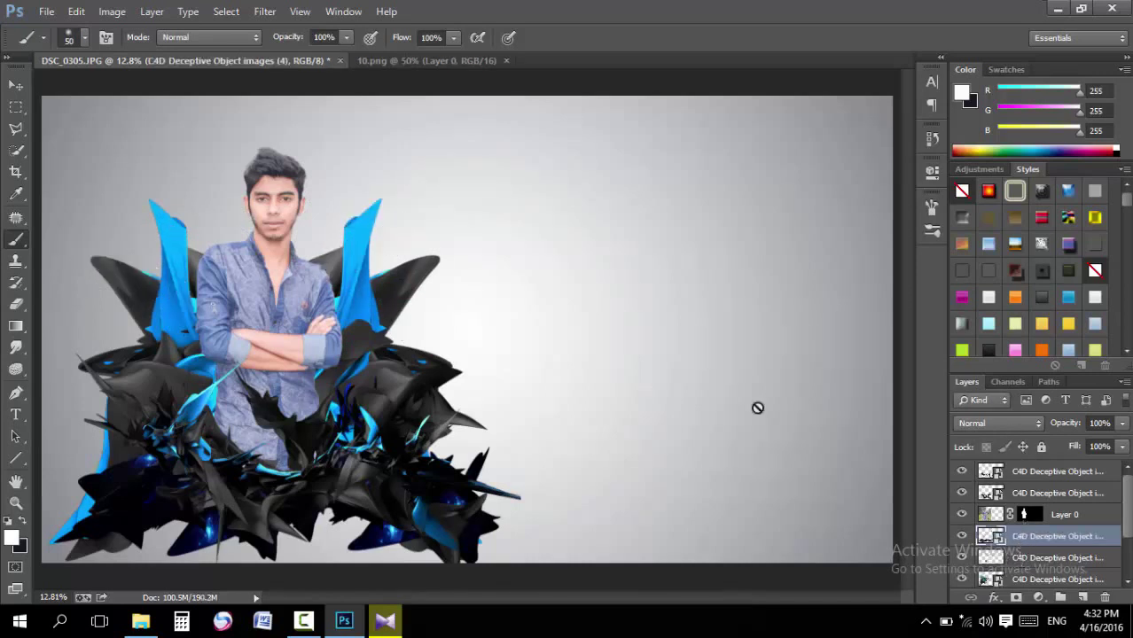
click(1055, 521)
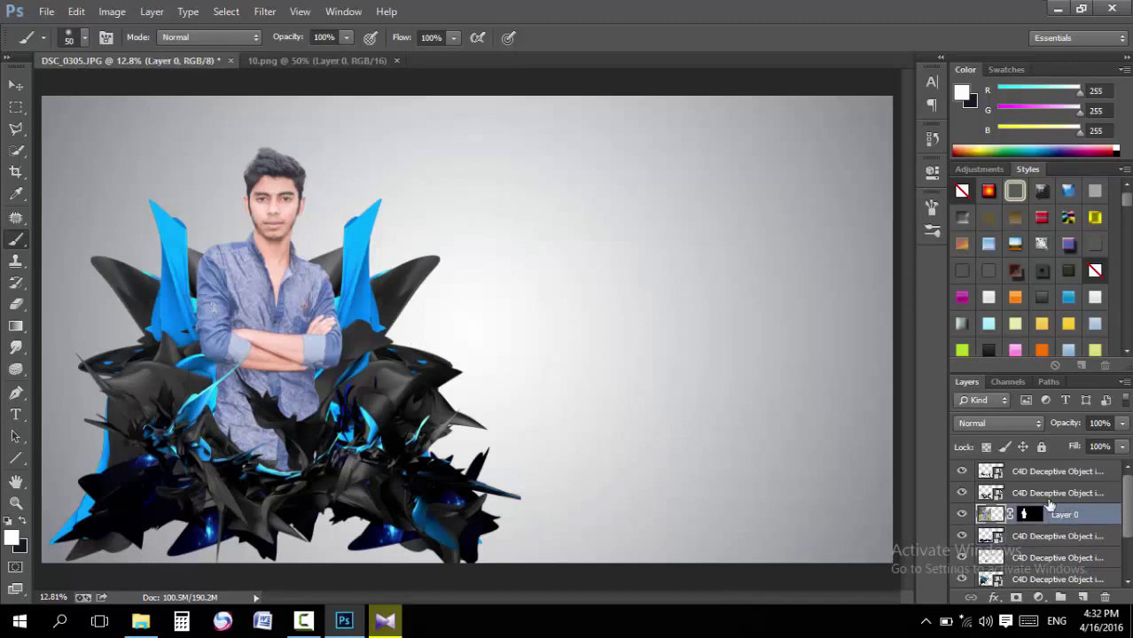
key(ctrl+l)
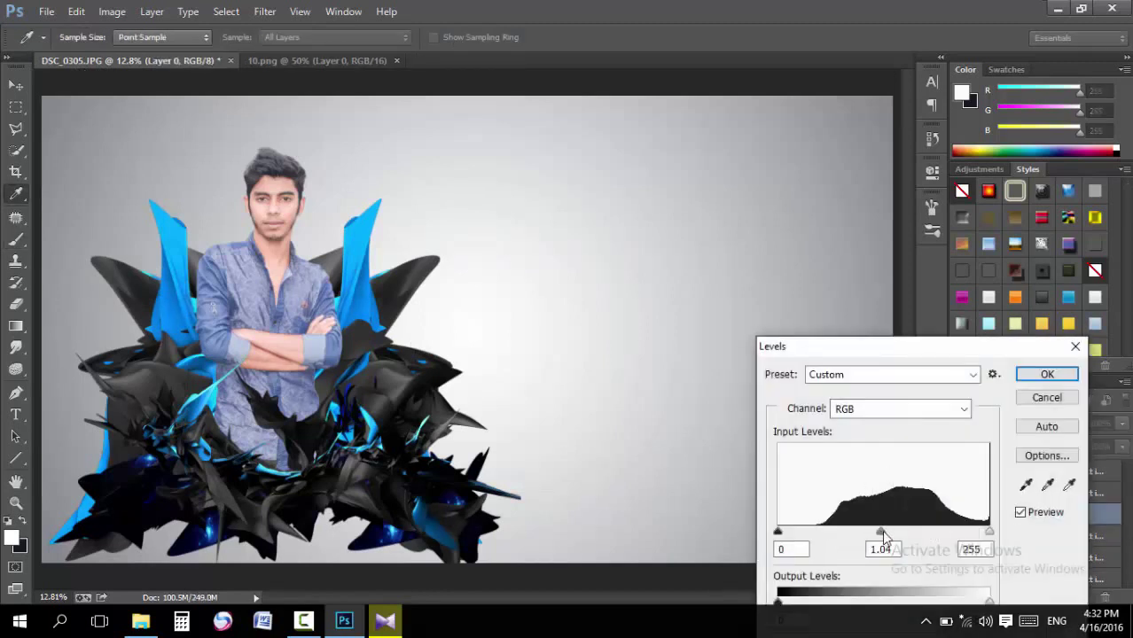
drag(907, 532, 909, 532)
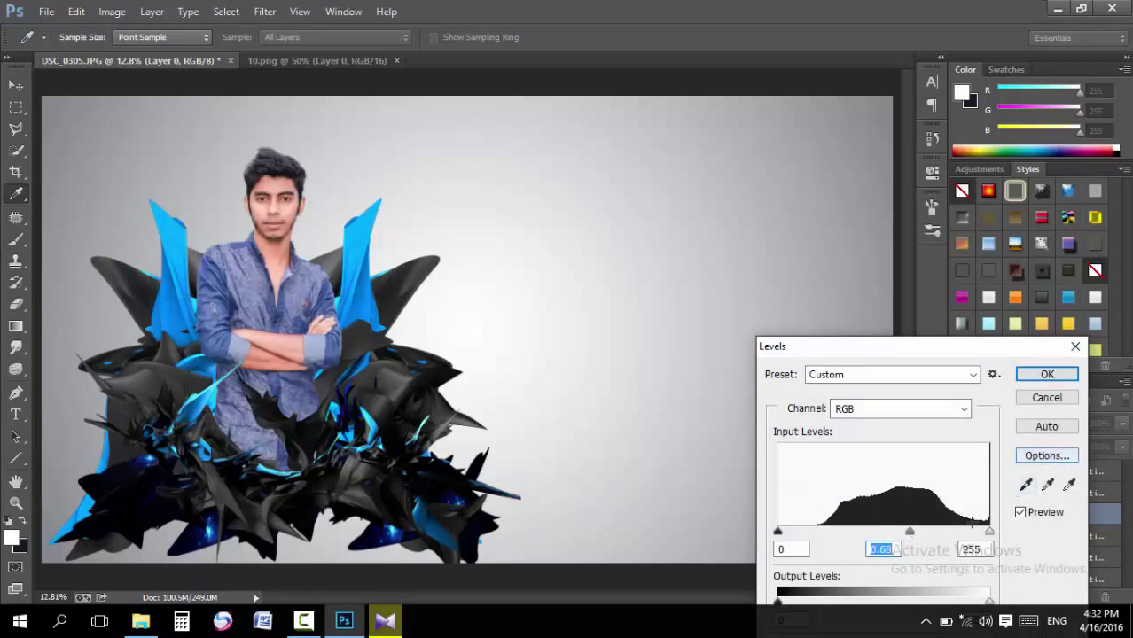
mouse_move(909, 532)
mouse_down()
mouse_move(876, 532)
mouse_move(909, 532)
mouse_up()
click(909, 532)
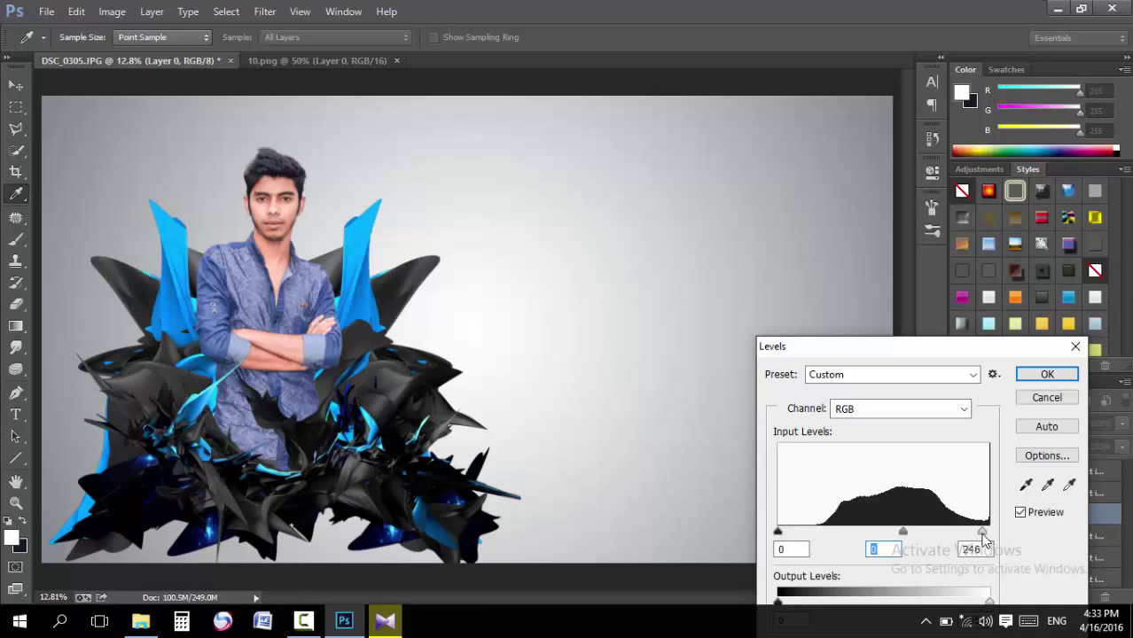
mouse_move(991, 534)
mouse_down()
mouse_move(971, 535)
mouse_move(994, 539)
mouse_up()
click(860, 536)
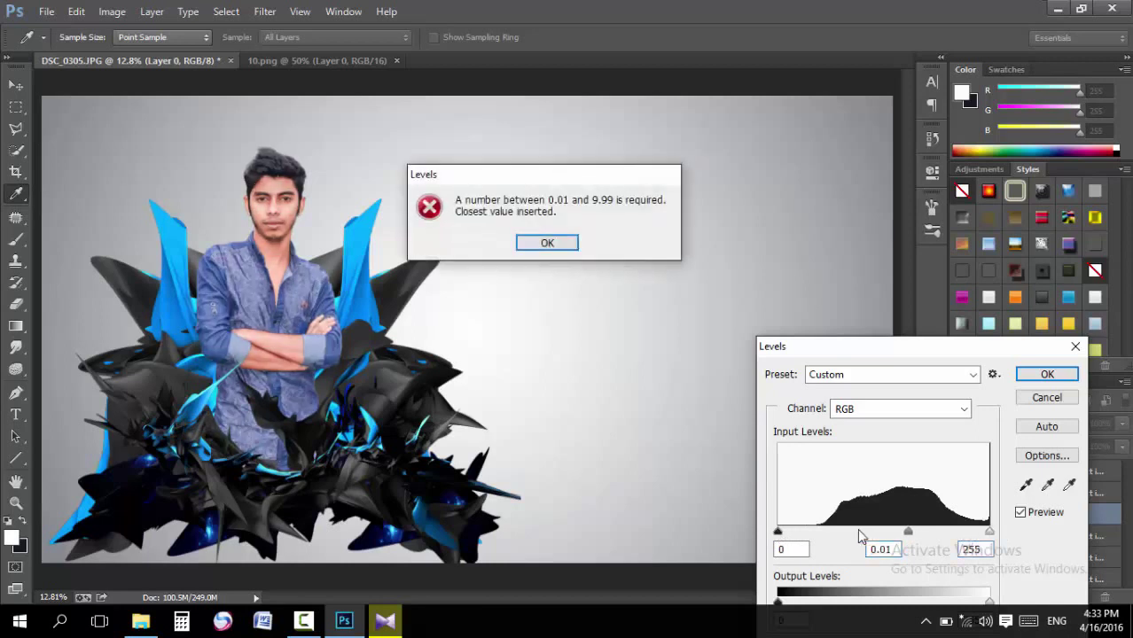
click(558, 244)
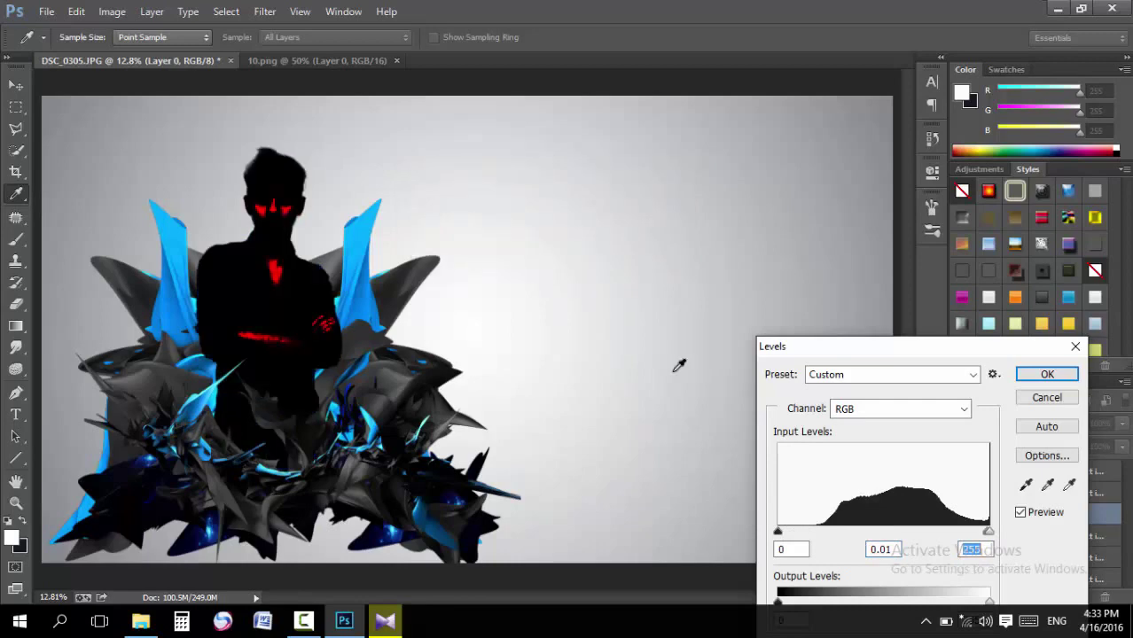
click(1032, 397)
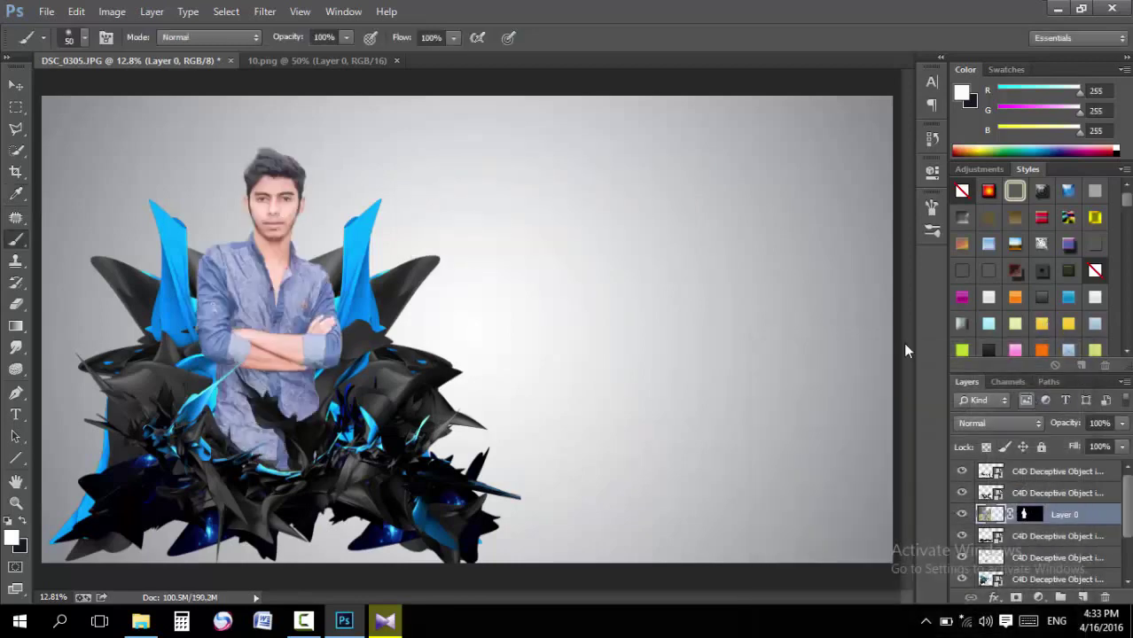
click(264, 12)
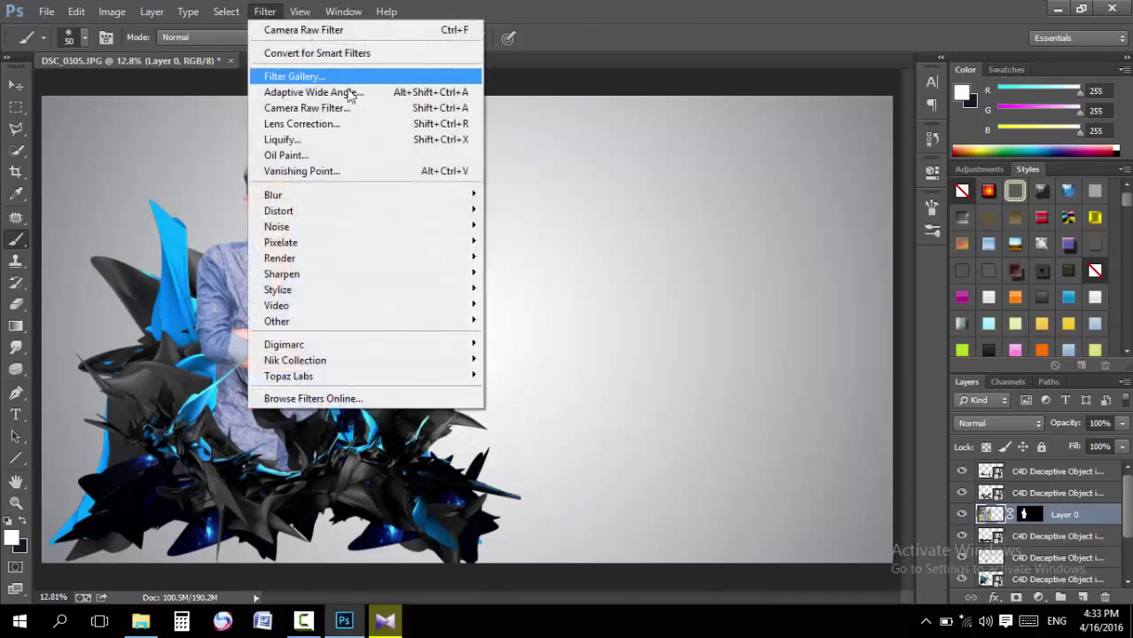
Apply a Camera Raw Filter with Exposure -0.40 to the man's Layer 0
click(351, 108)
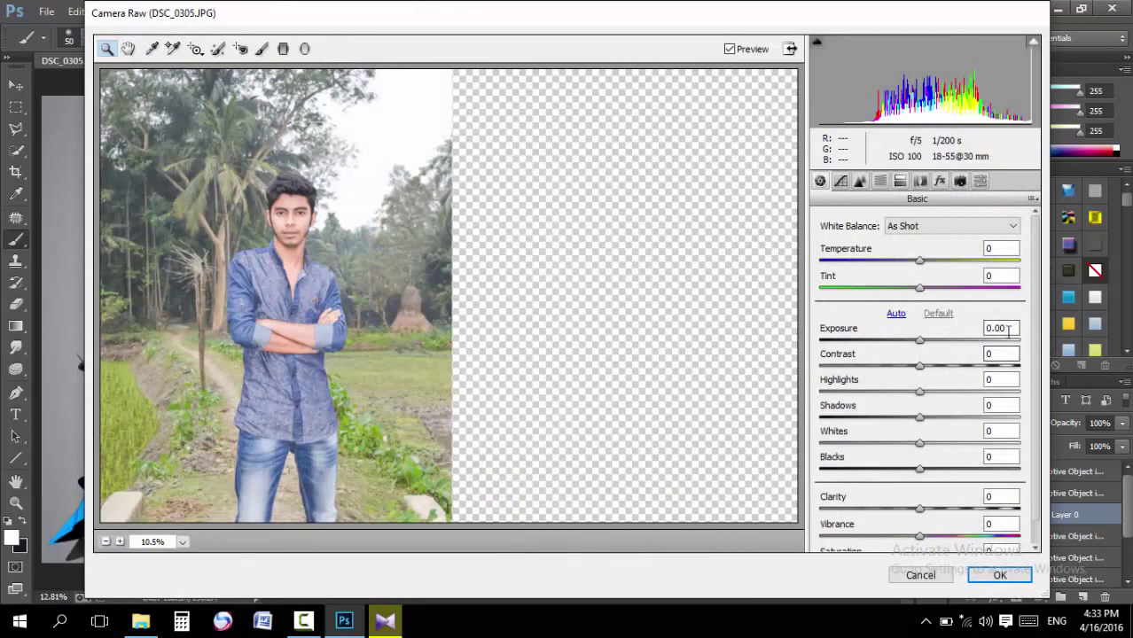
click(1007, 330)
key(Down)
key(Down)
key(Down)
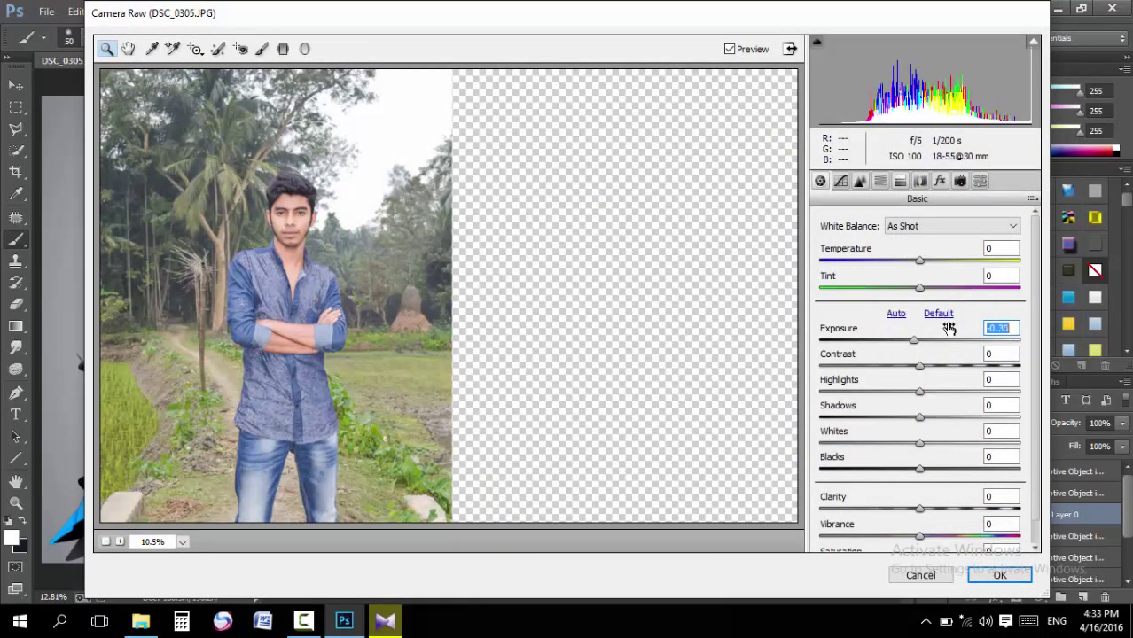
key(Down)
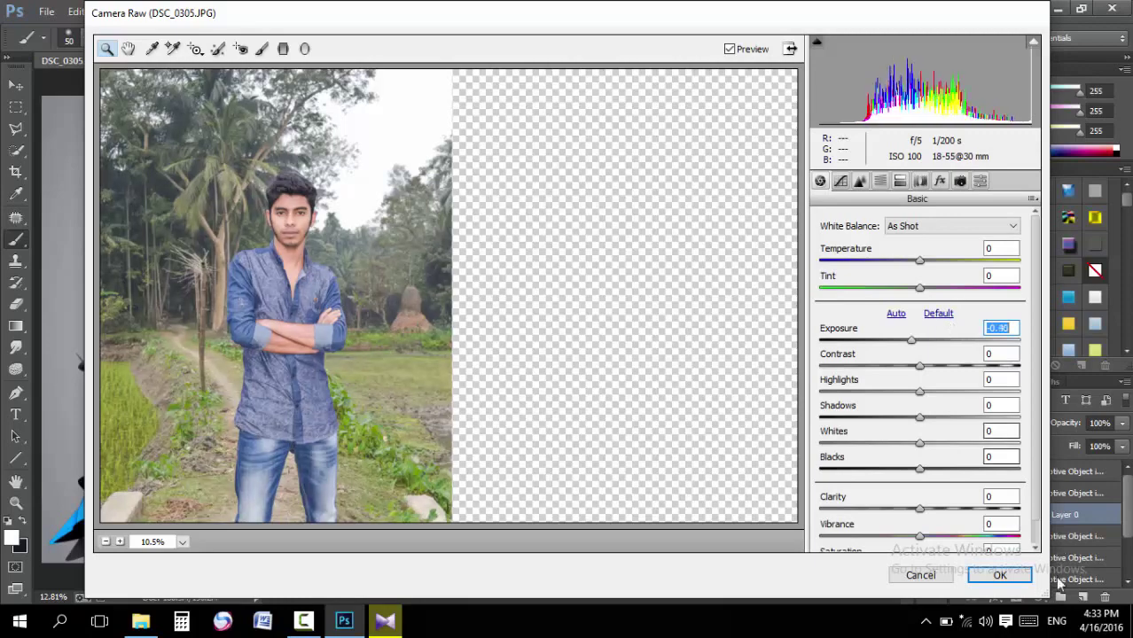
click(1000, 574)
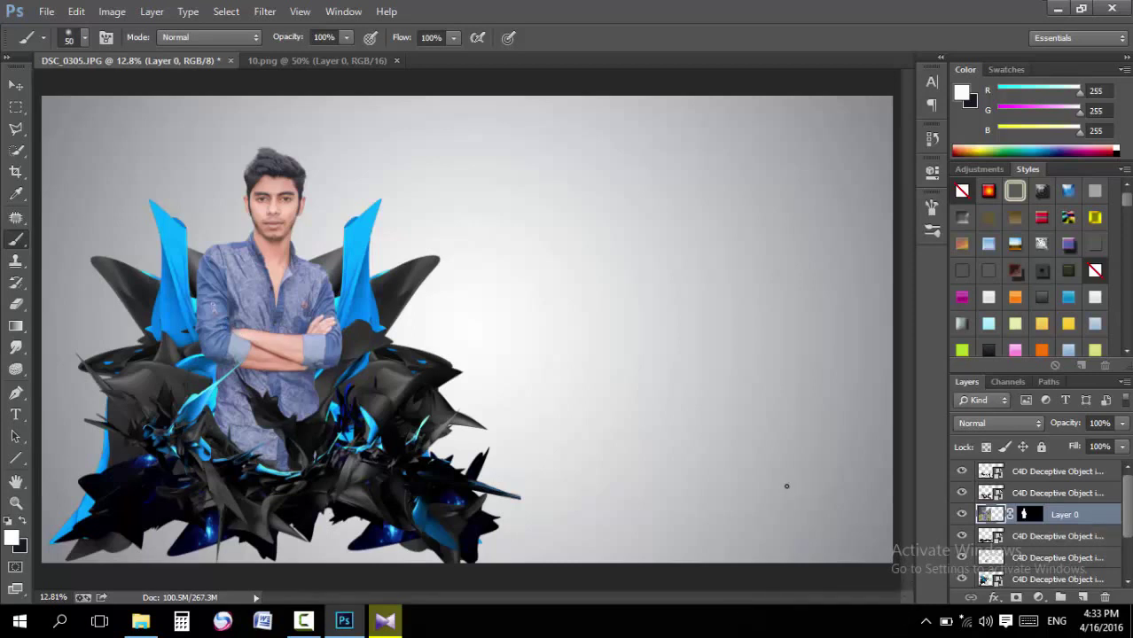
click(969, 621)
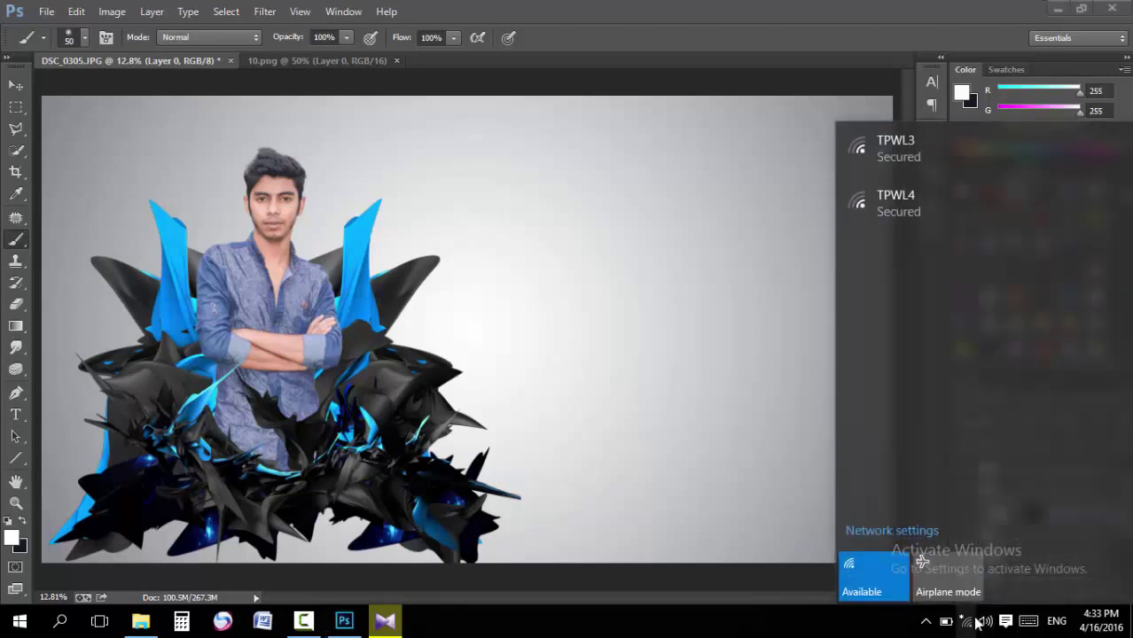
click(793, 560)
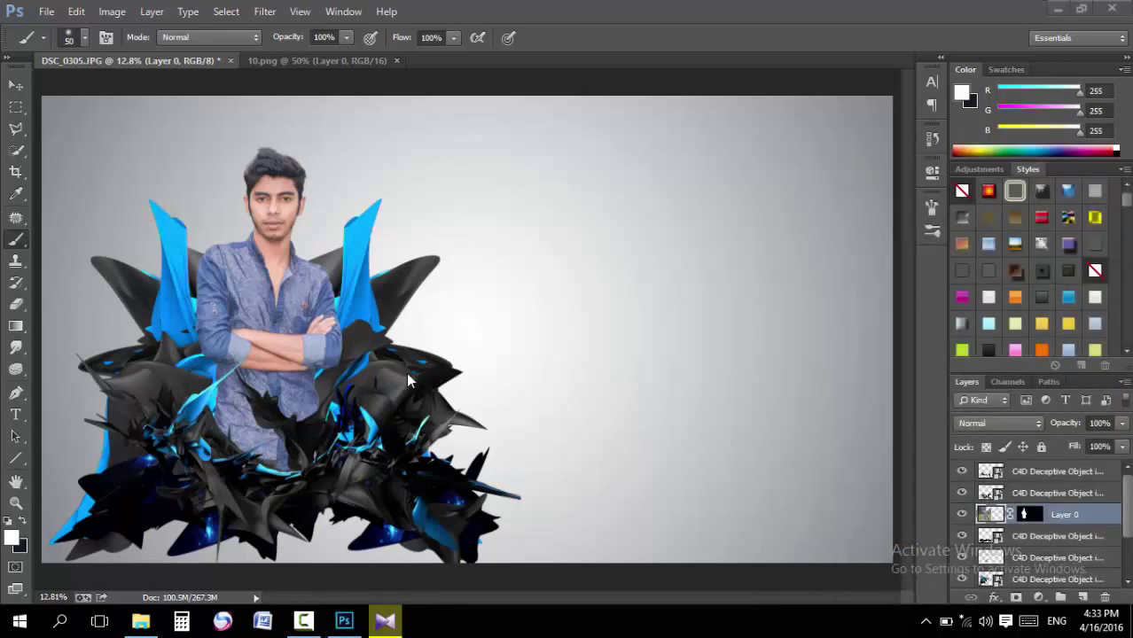
click(944, 623)
click(958, 586)
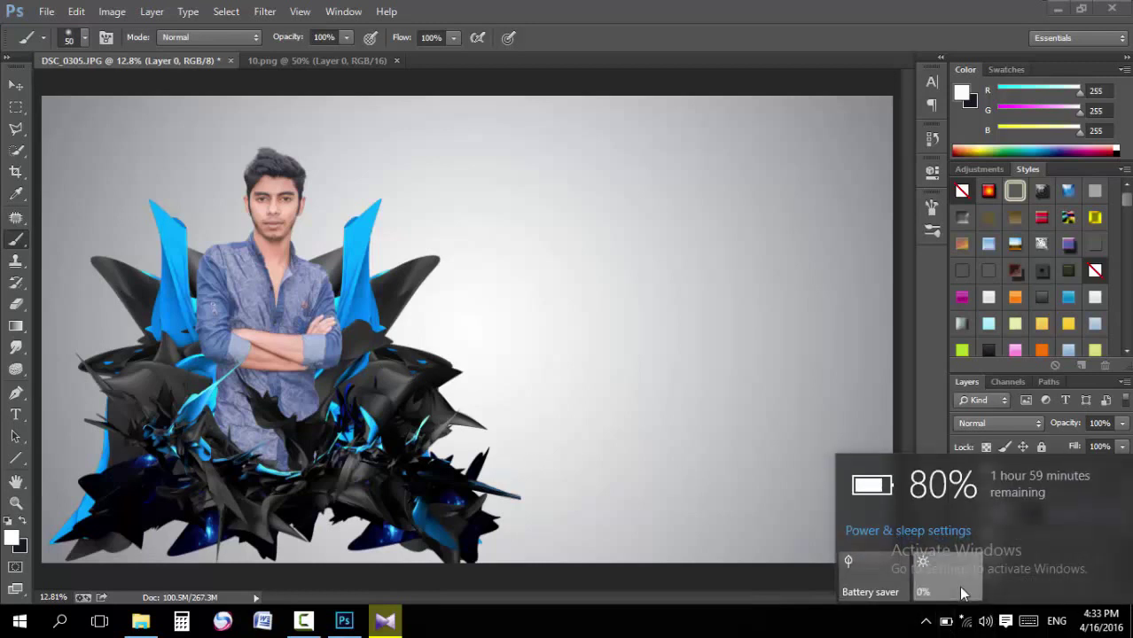
click(958, 586)
click(965, 623)
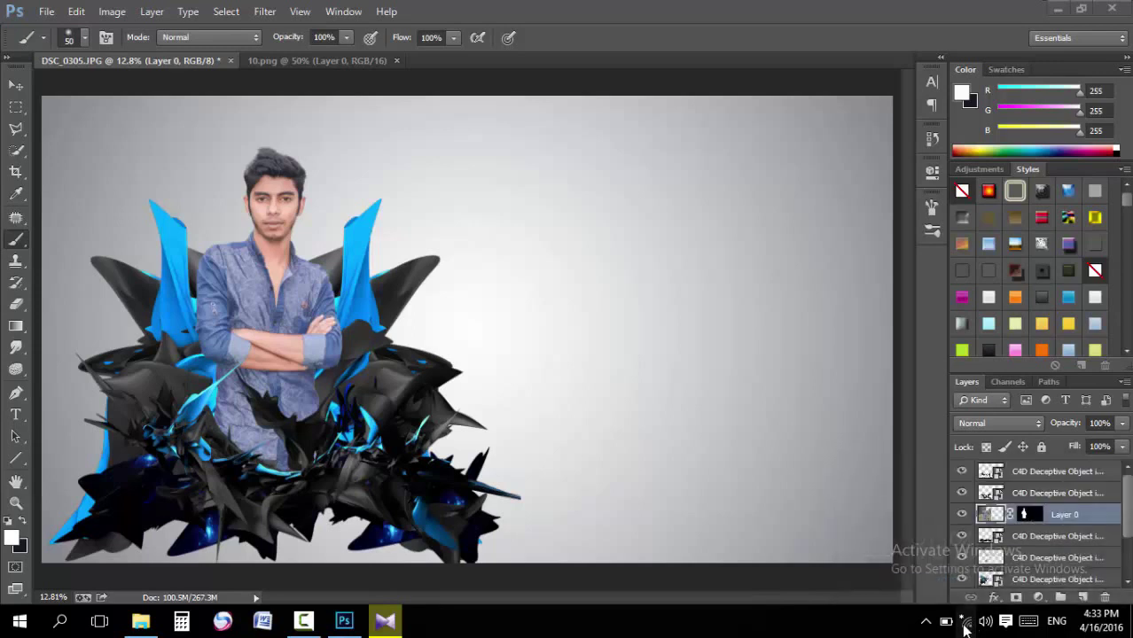
click(560, 633)
click(16, 502)
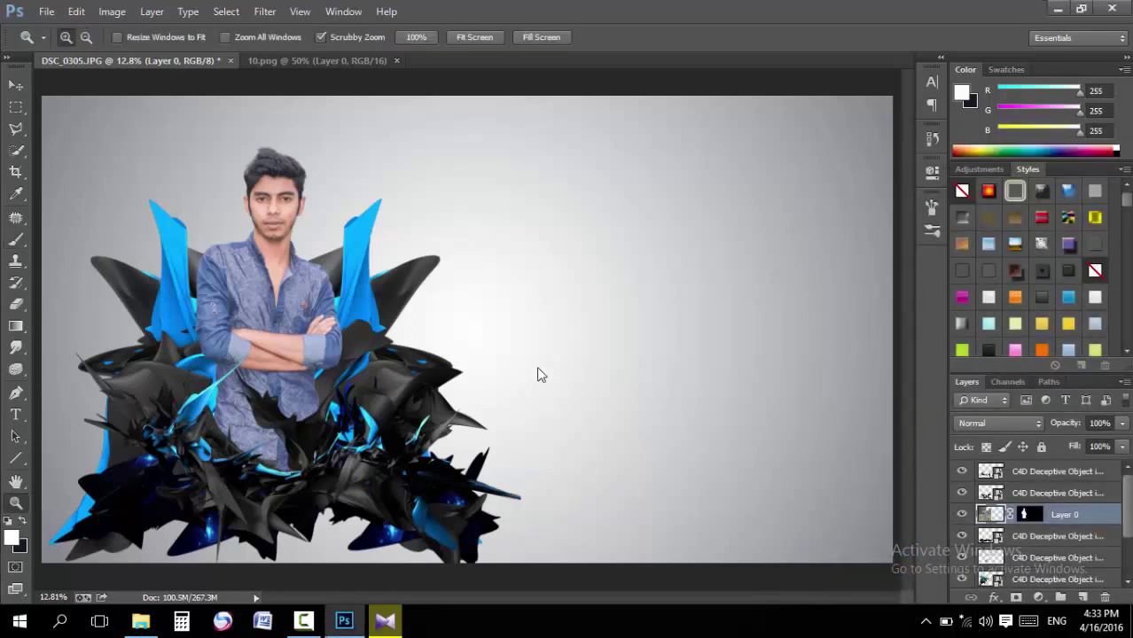
right_click(538, 378)
click(606, 395)
Add Layer 2 at the top of the stack and fill it with the merged composite via Apply Image
click(1084, 603)
drag(1076, 516, 1082, 476)
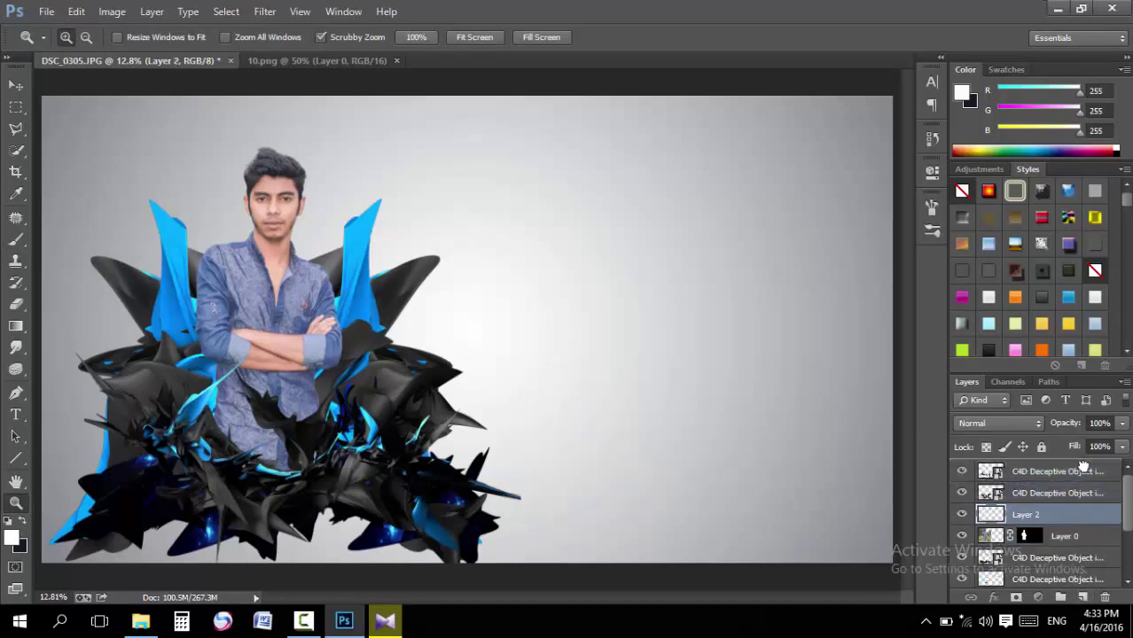
scroll(1063, 494, down, 1)
scroll(1065, 514, down, 1)
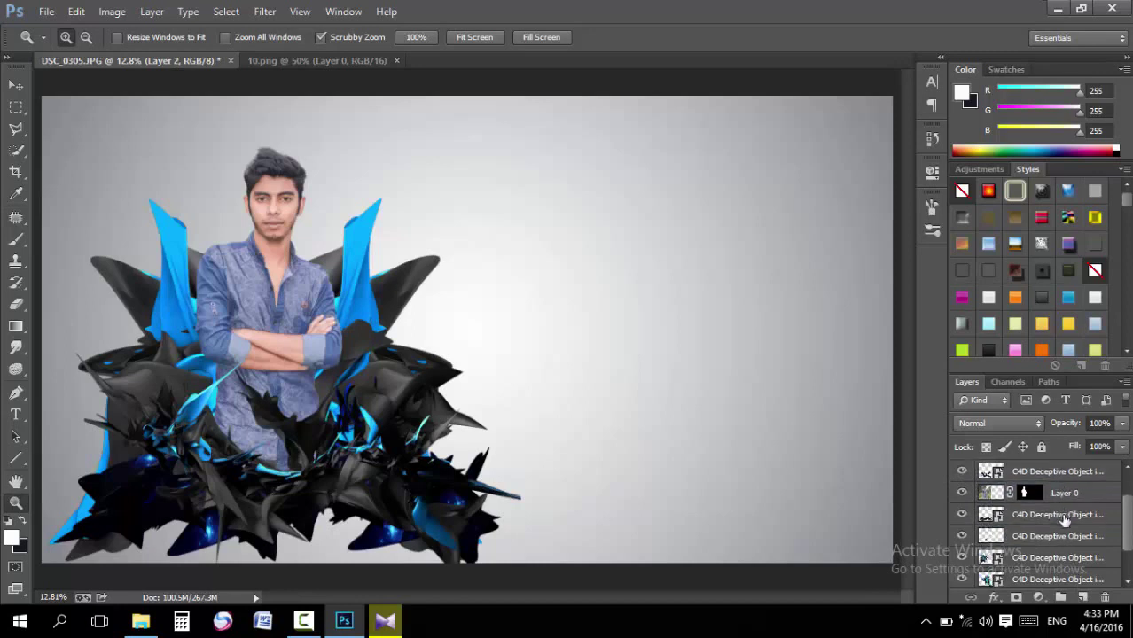
scroll(989, 534, up, 2)
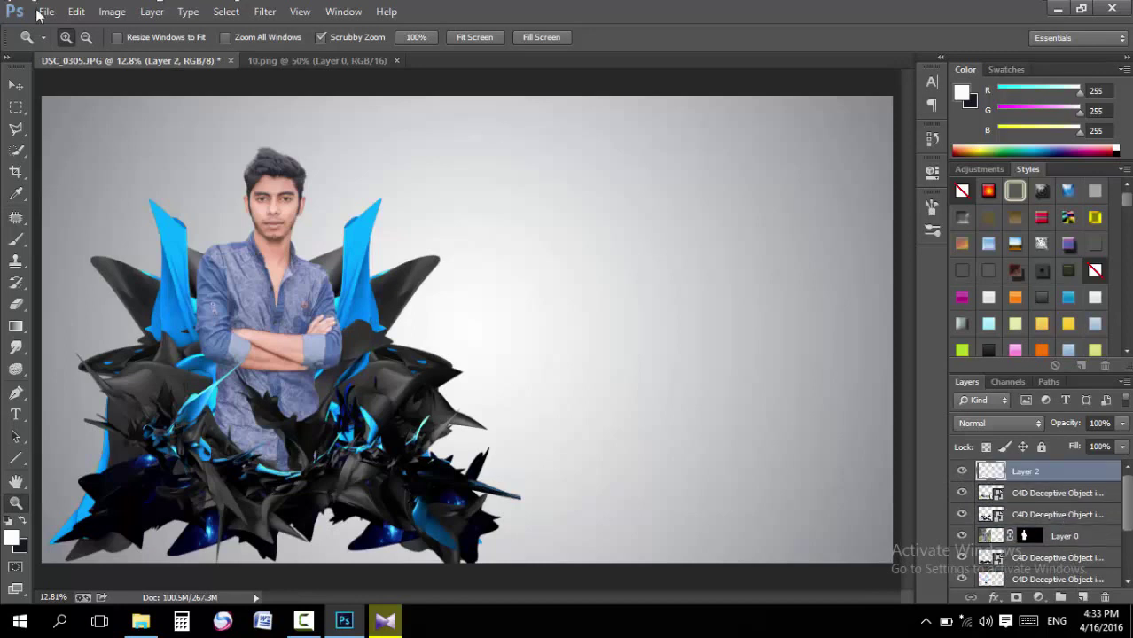
click(112, 11)
click(153, 249)
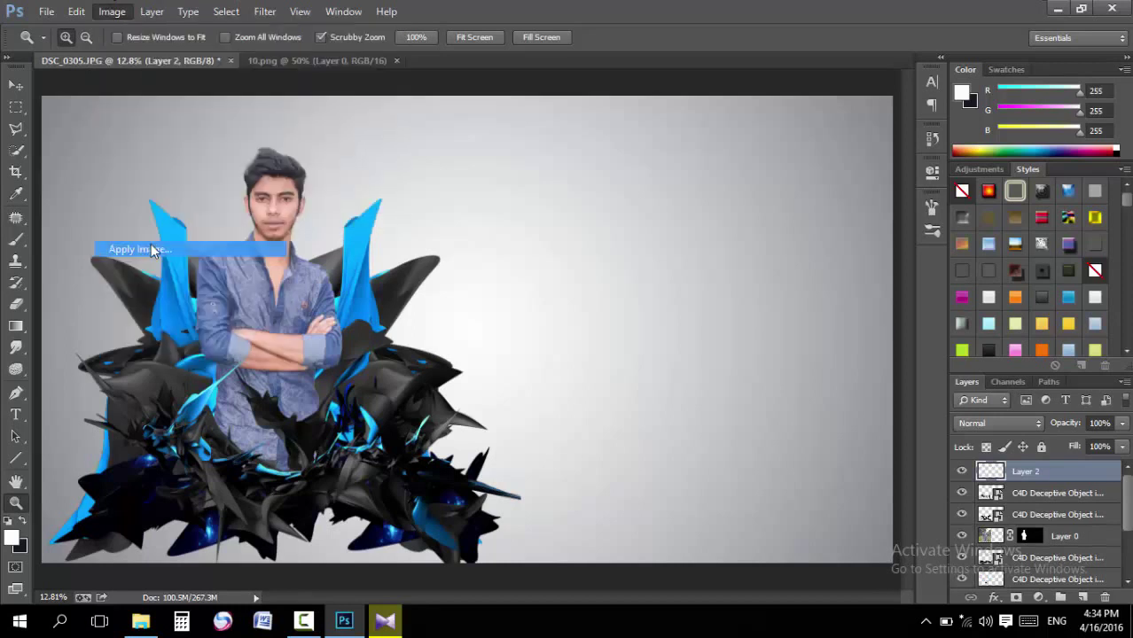
click(733, 172)
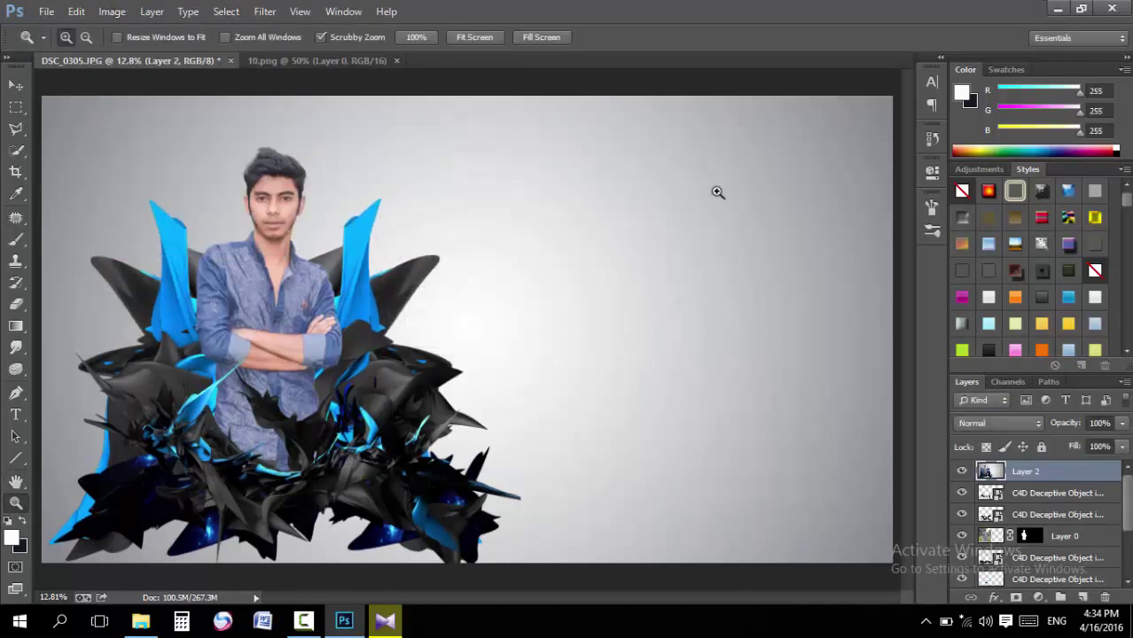
Zoom in and centre the view on the man's face
click(262, 180)
click(262, 179)
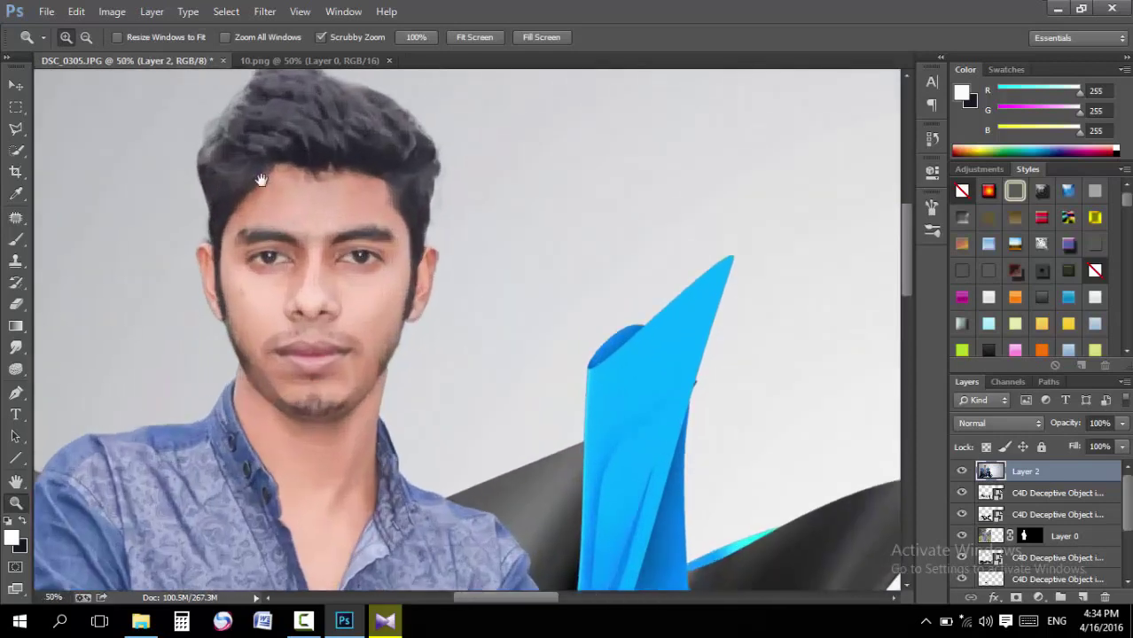
drag(261, 178, 260, 280)
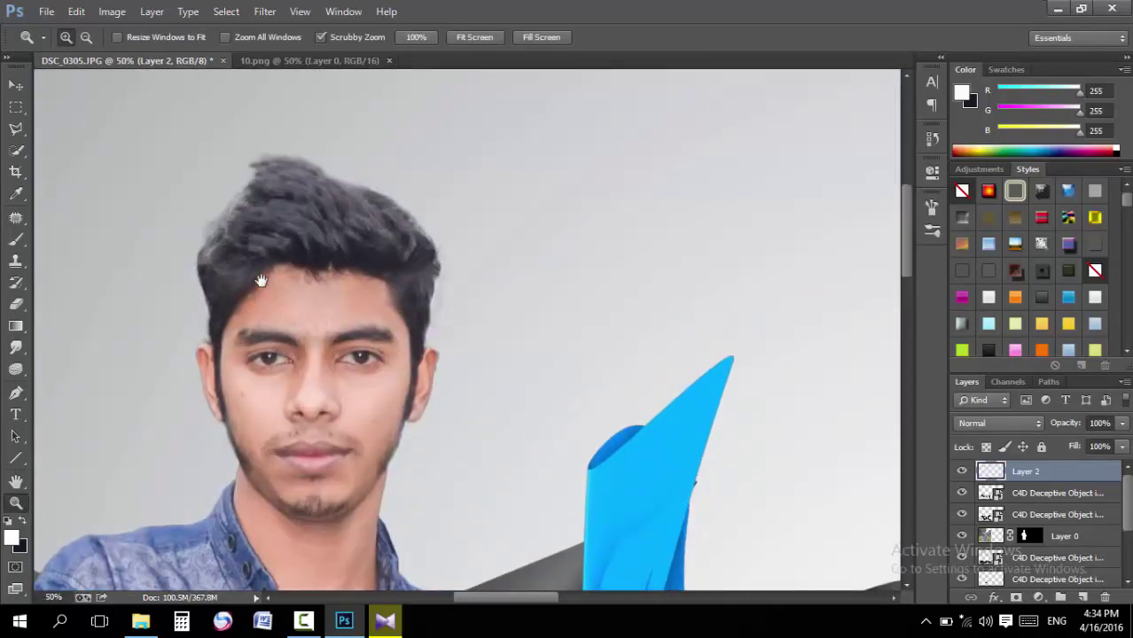
Load Layer 0's mask as a selection, paint back the hair edges with a 200 px white brush, then deselect
double_click(1028, 535)
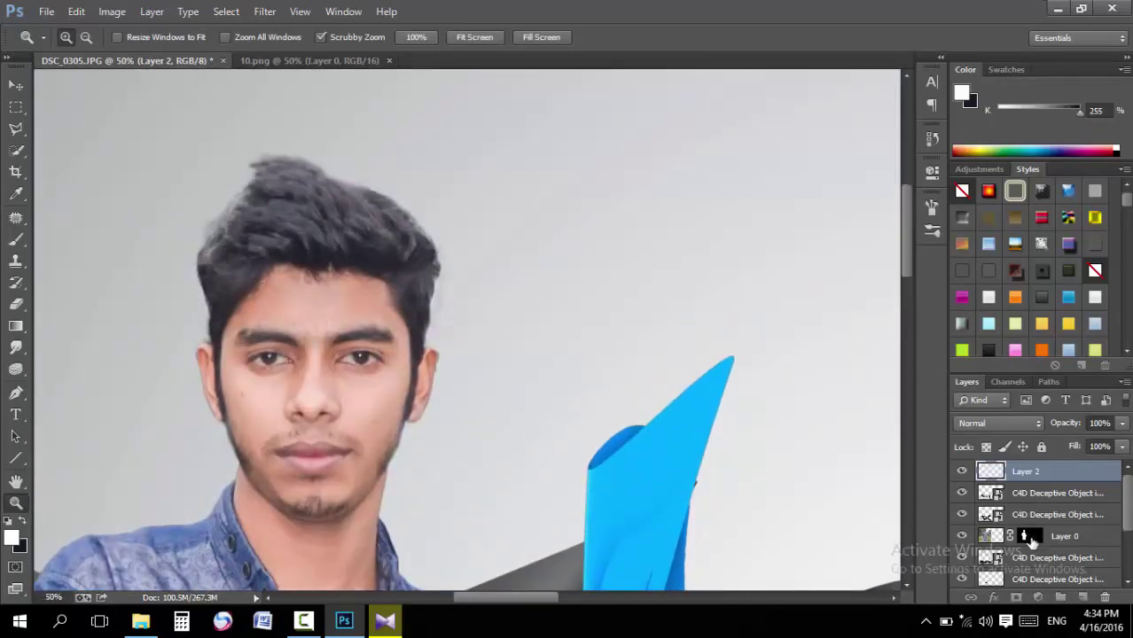
click(887, 162)
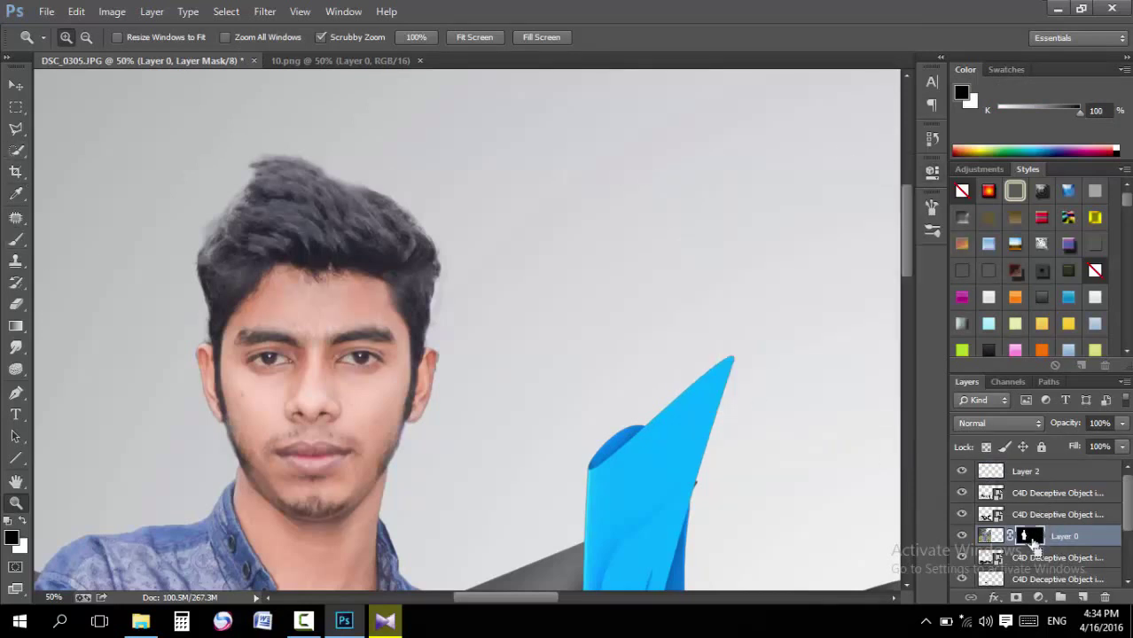
ctrl+click(1026, 536)
click(16, 239)
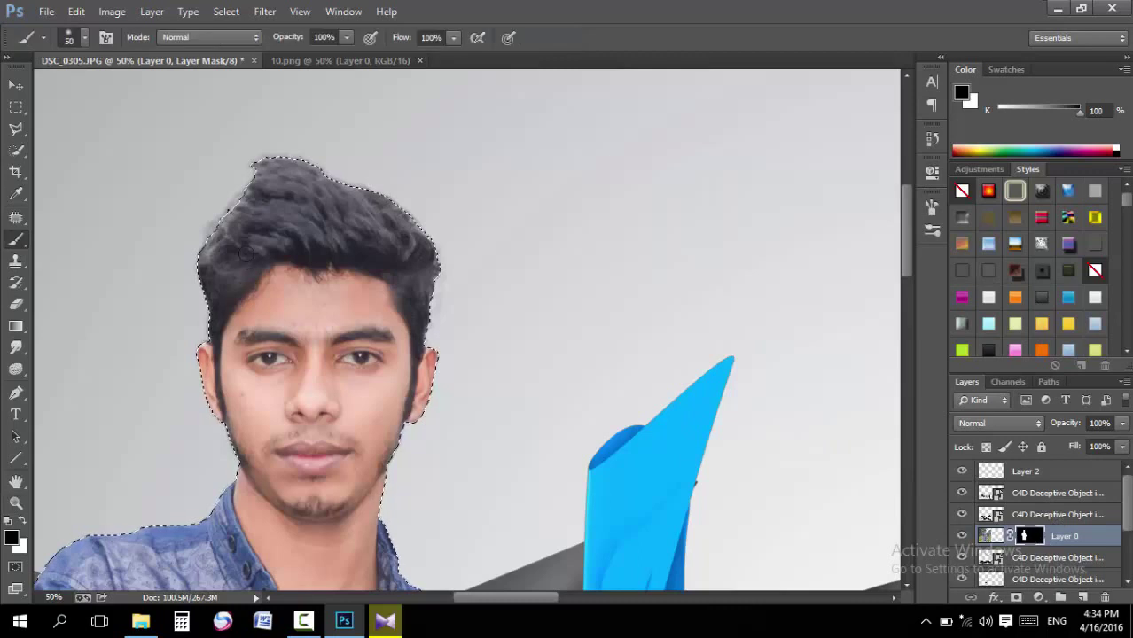
mouse_move(220, 273)
mouse_down()
mouse_move(241, 250)
mouse_move(224, 265)
mouse_up()
key(x)
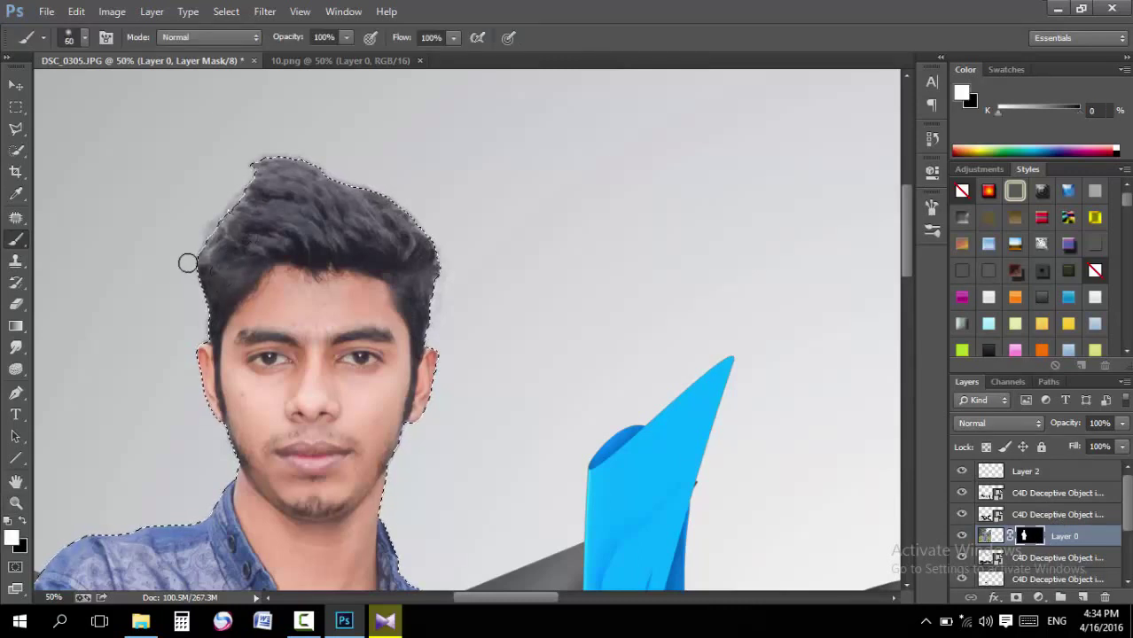
key(bracketright)
key(bracketright)
key(bracketright)
mouse_move(199, 266)
mouse_down()
mouse_move(341, 191)
mouse_move(425, 222)
mouse_move(442, 257)
mouse_move(434, 302)
mouse_up()
key(ctrl+d)
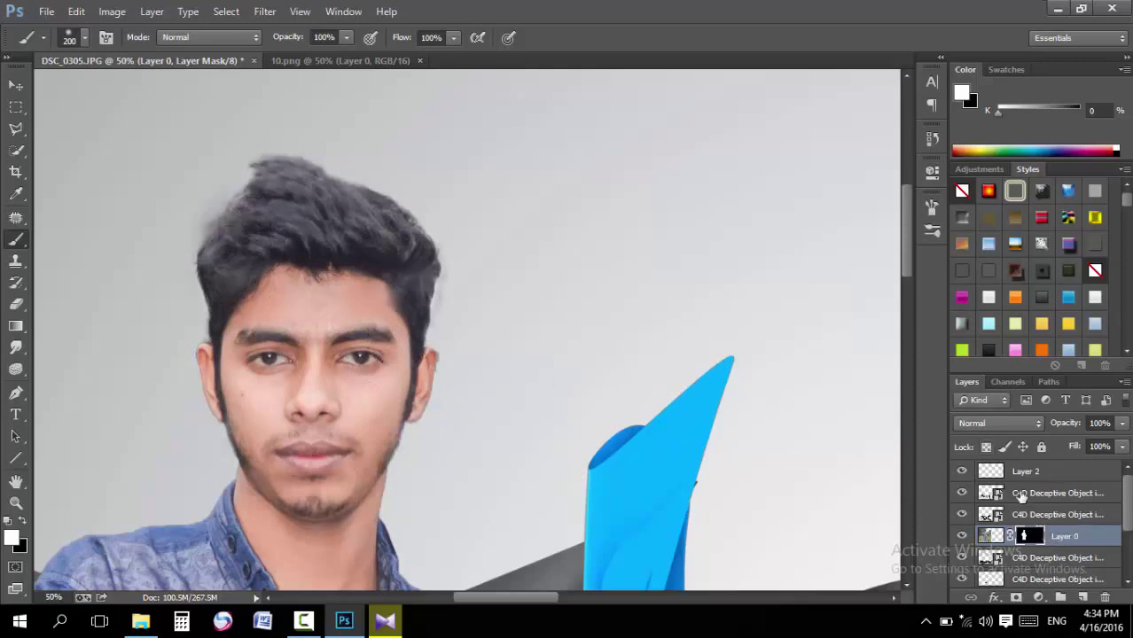
click(1026, 475)
Refresh Layer 2 with a new merged copy of the composite through Image > Apply Image
click(111, 11)
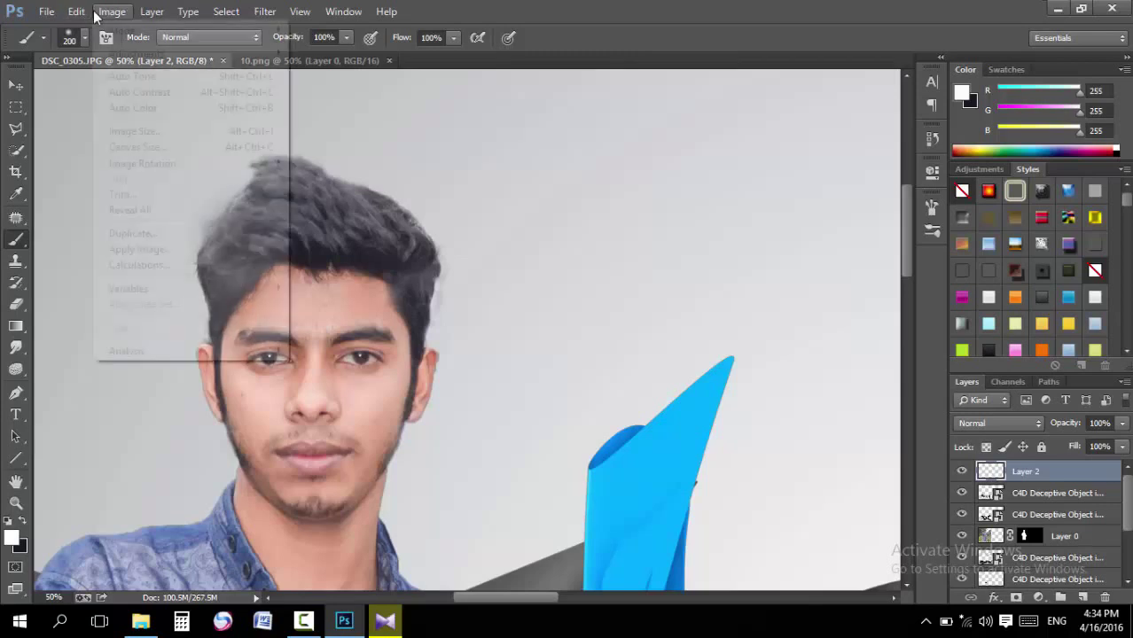
click(146, 249)
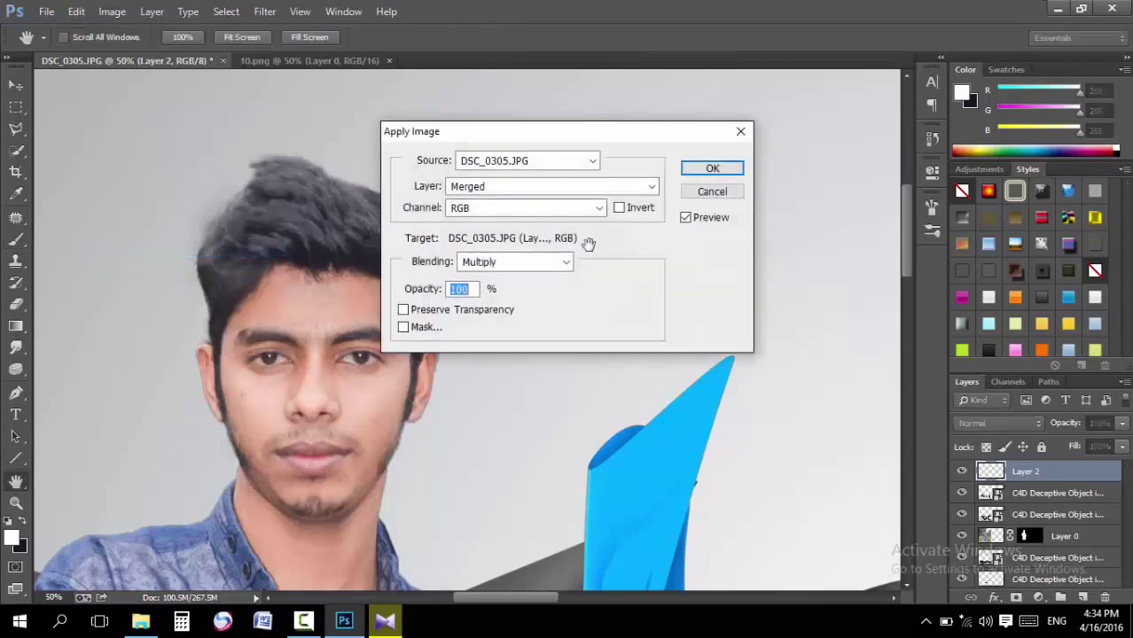
click(714, 167)
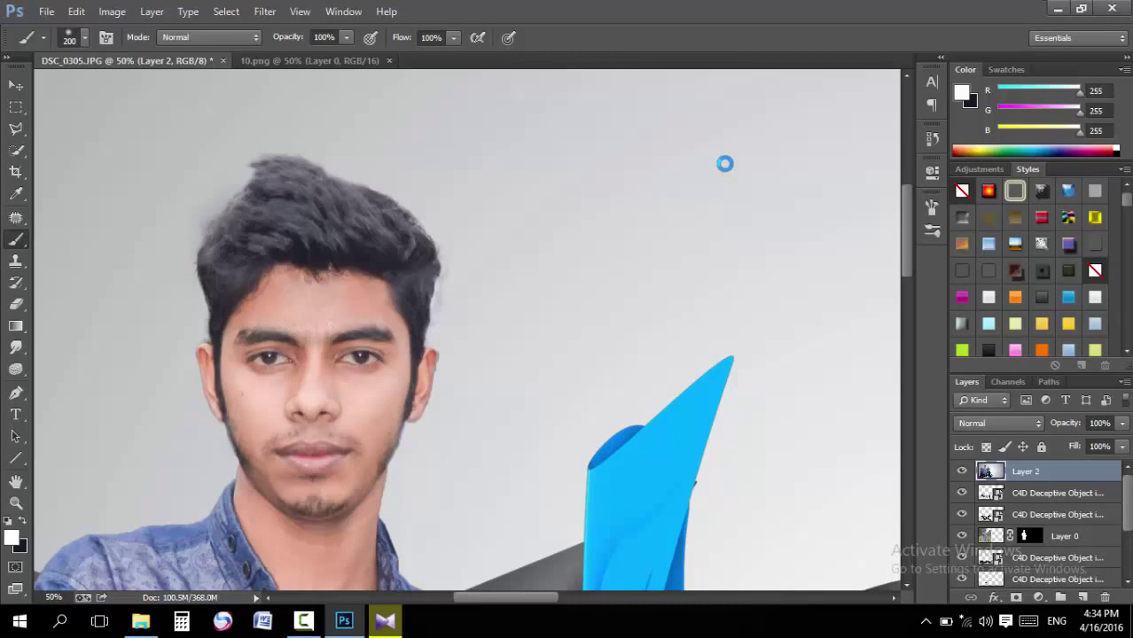
click(16, 503)
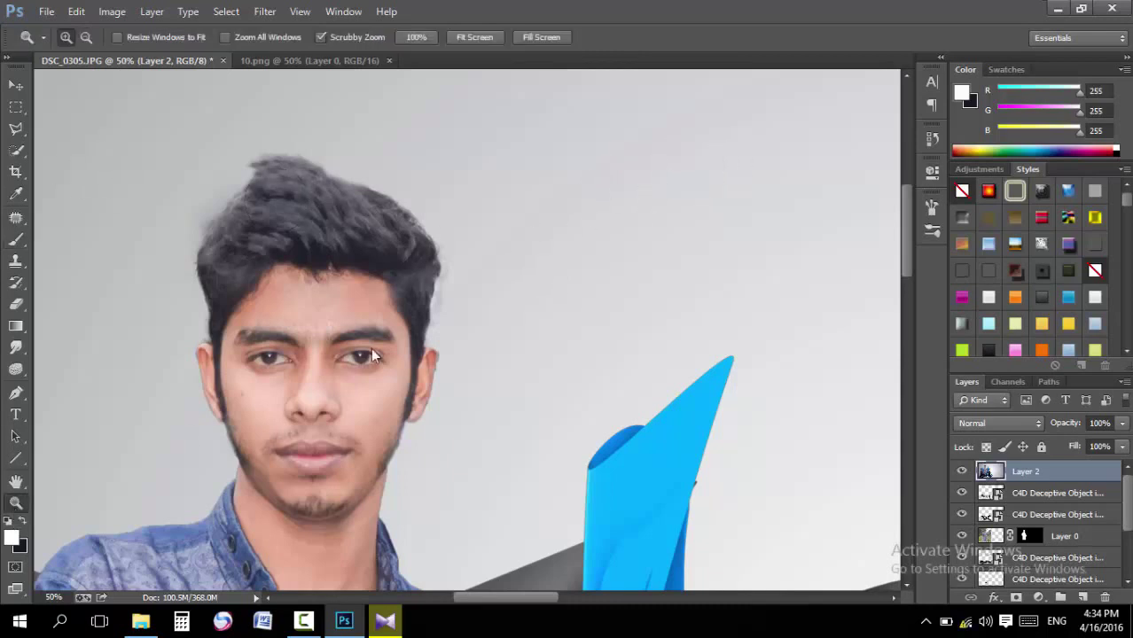
right_click(396, 371)
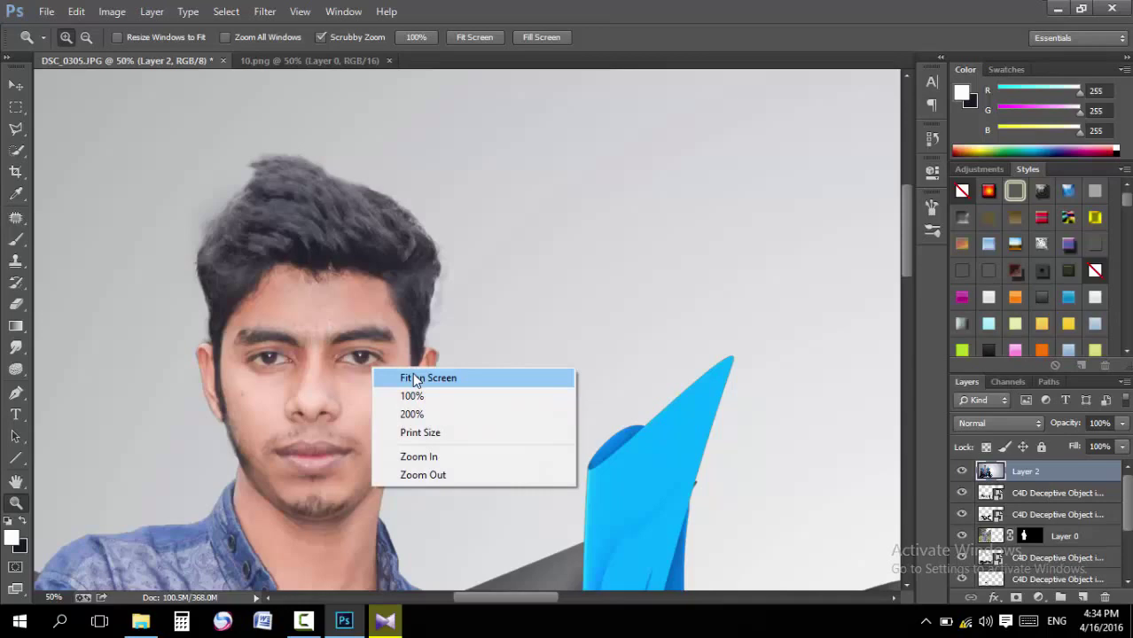
Zoom in on the face and patch away three small blemishes on the cheek
click(416, 377)
drag(282, 226, 303, 266)
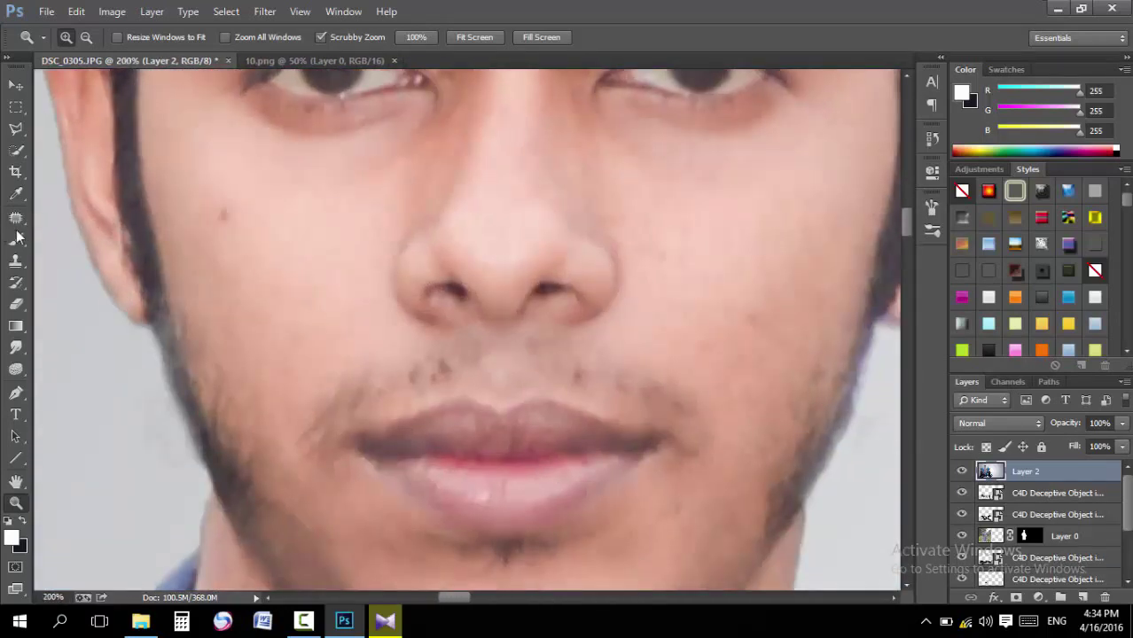
click(16, 217)
mouse_move(216, 222)
mouse_down()
mouse_move(250, 235)
mouse_move(227, 222)
mouse_move(295, 228)
mouse_up()
key(ctrl+d)
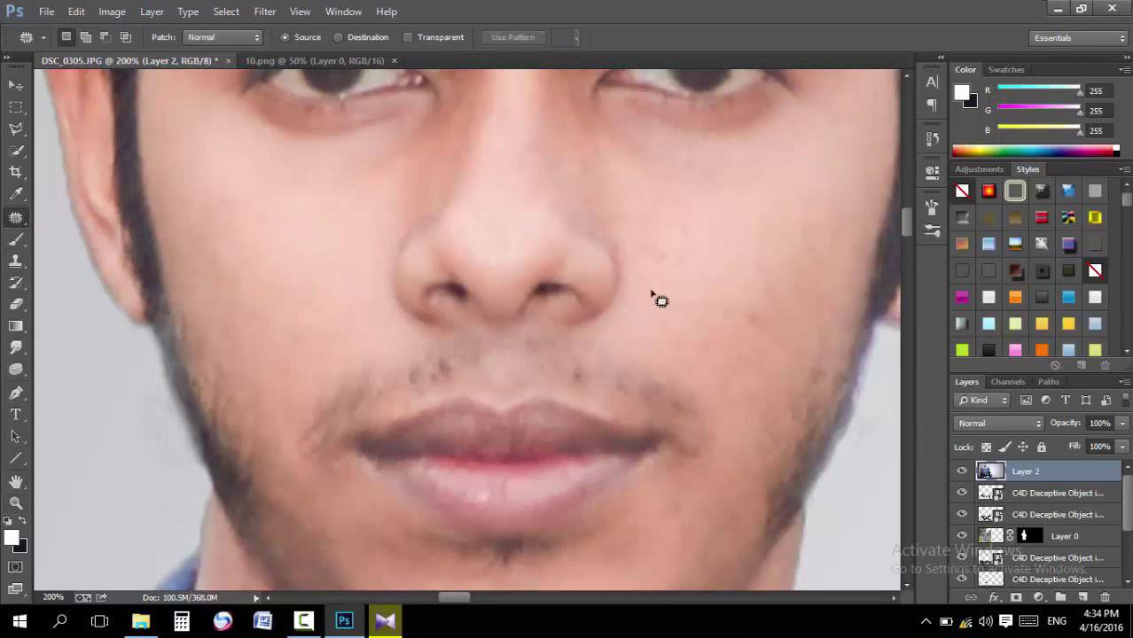
mouse_move(756, 317)
mouse_down()
mouse_move(773, 326)
mouse_move(765, 303)
mouse_move(698, 319)
mouse_up()
key(ctrl+d)
mouse_move(669, 261)
mouse_down()
mouse_move(665, 278)
mouse_move(670, 256)
mouse_move(747, 345)
mouse_up()
key(ctrl+d)
Pan over the forehead, then fit the whole image on screen
drag(743, 226, 696, 421)
drag(678, 93, 664, 306)
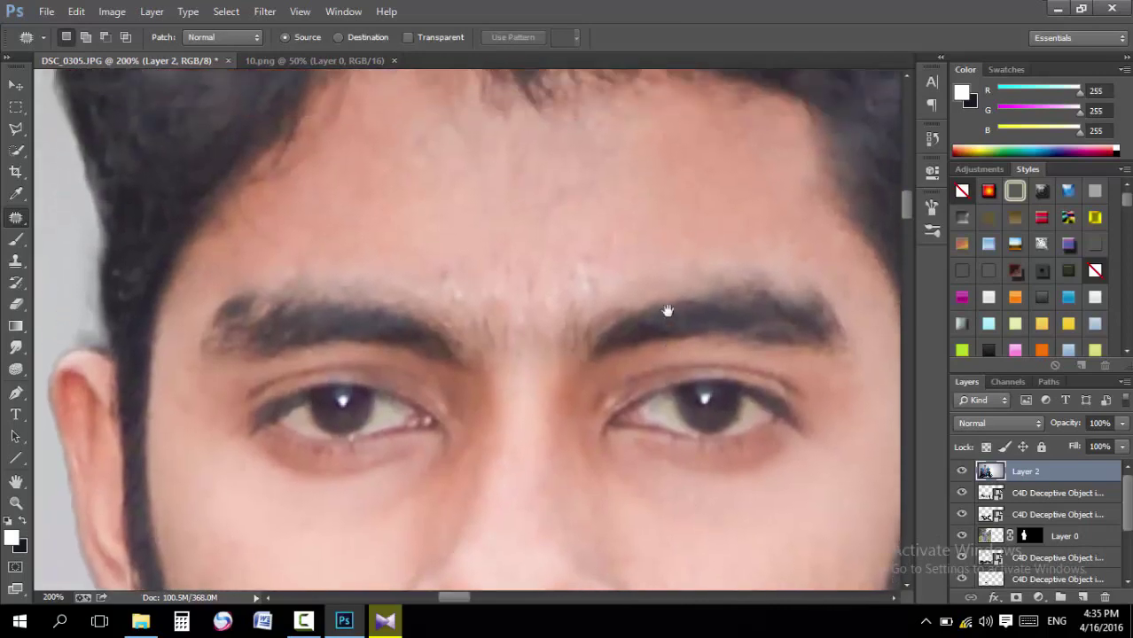
drag(651, 244, 632, 396)
right_click(592, 410)
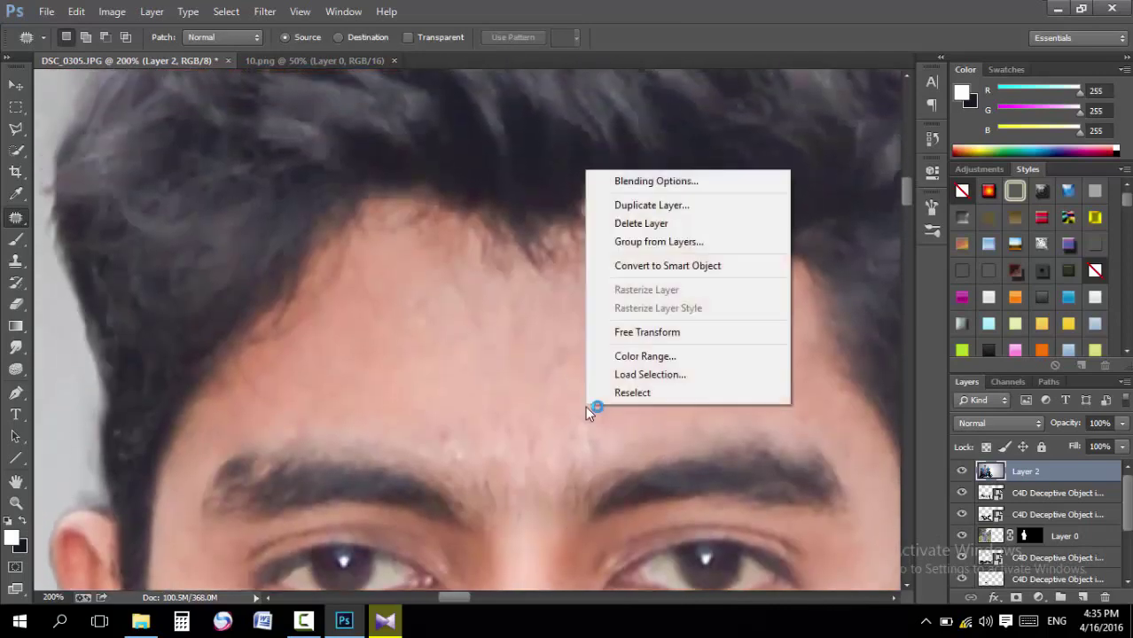
click(501, 390)
click(16, 502)
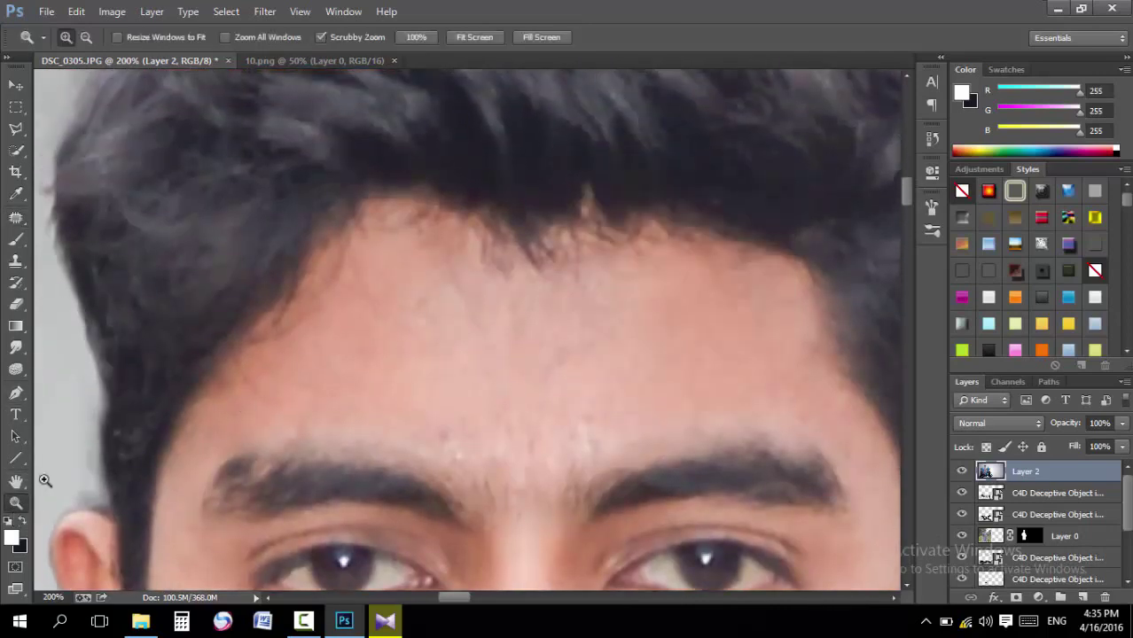
right_click(182, 423)
click(204, 433)
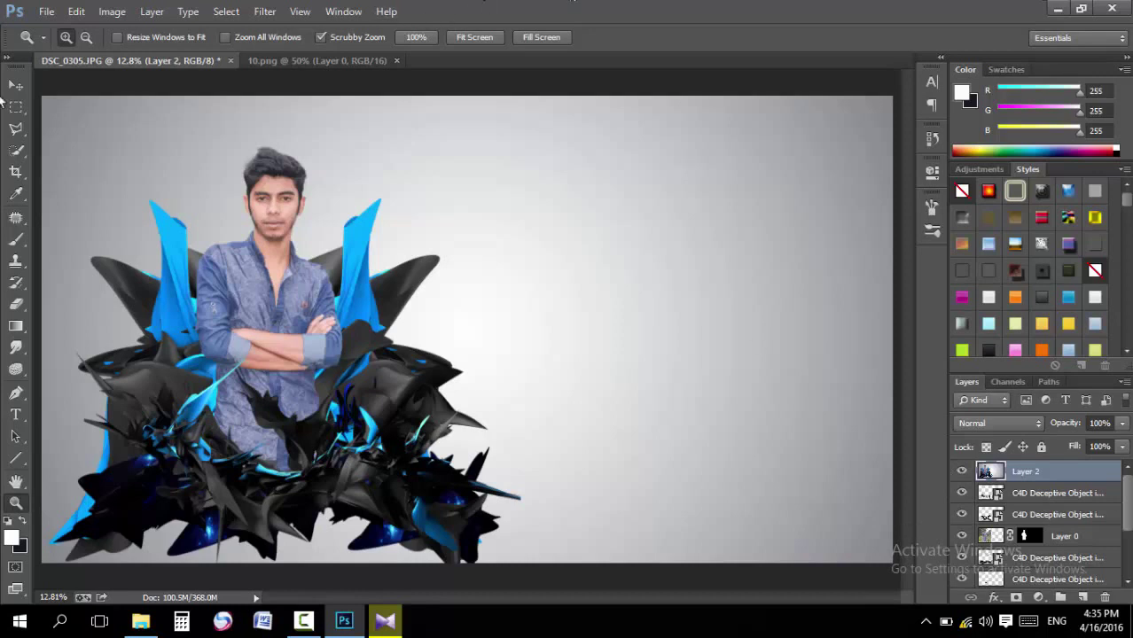
Add the CREATIVE ART title right of the man and colour it blue (#2742b7)
click(15, 414)
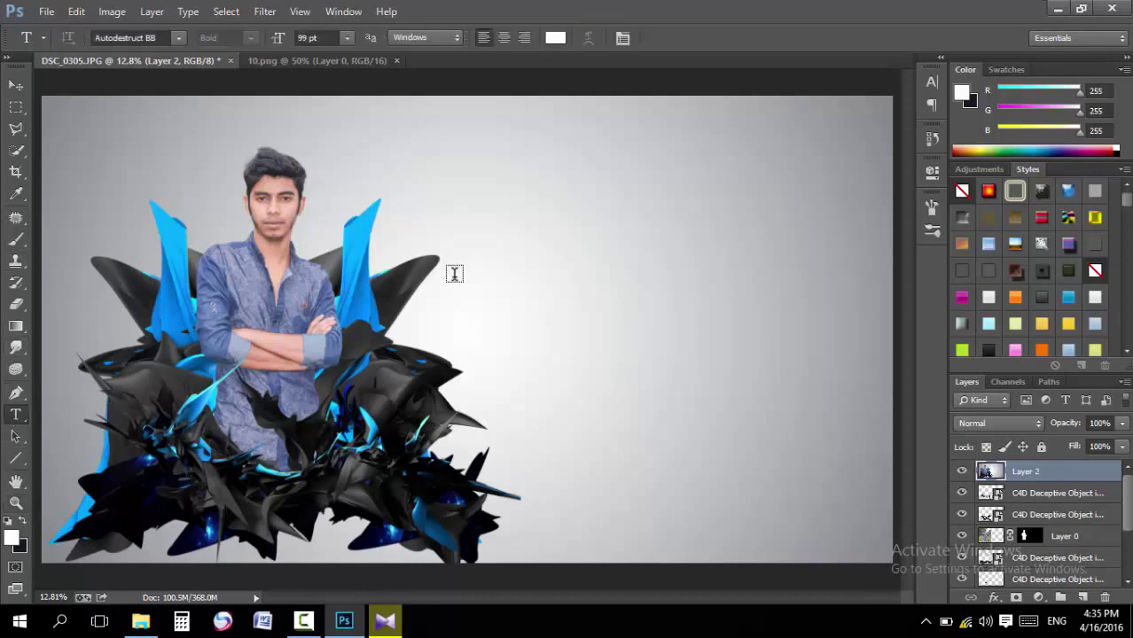
click(509, 295)
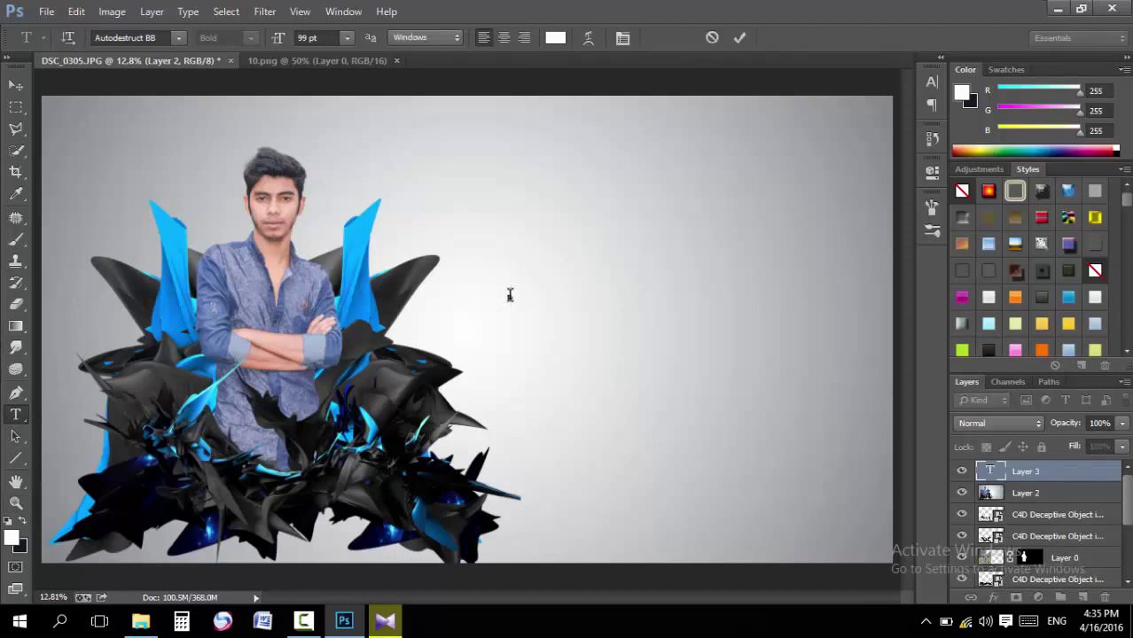
text(CRE)
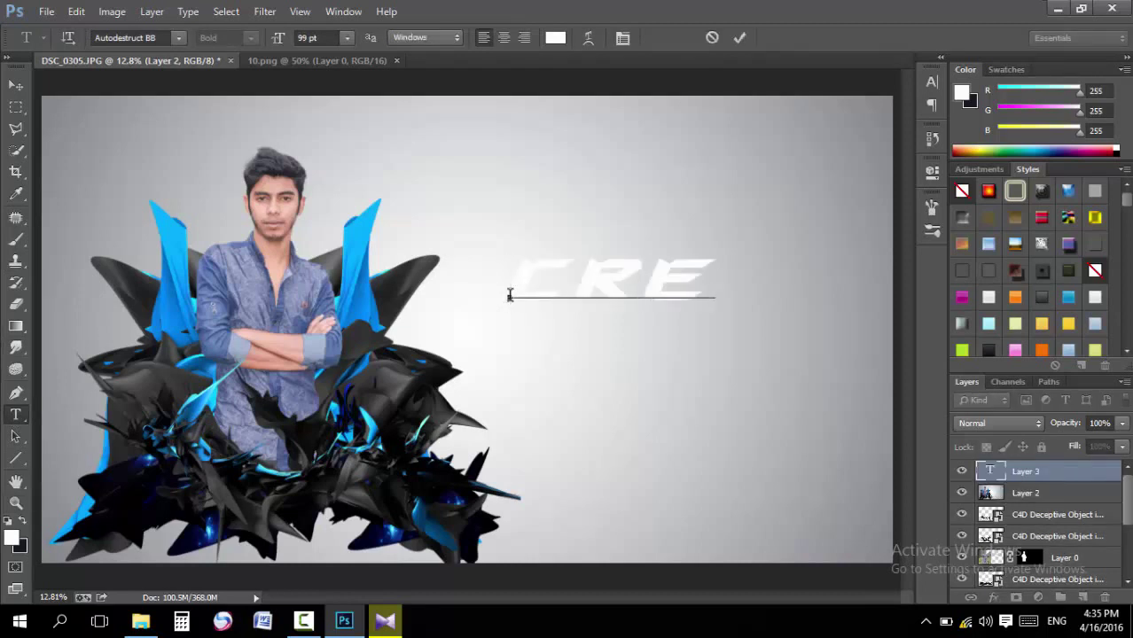
text(ATIO)
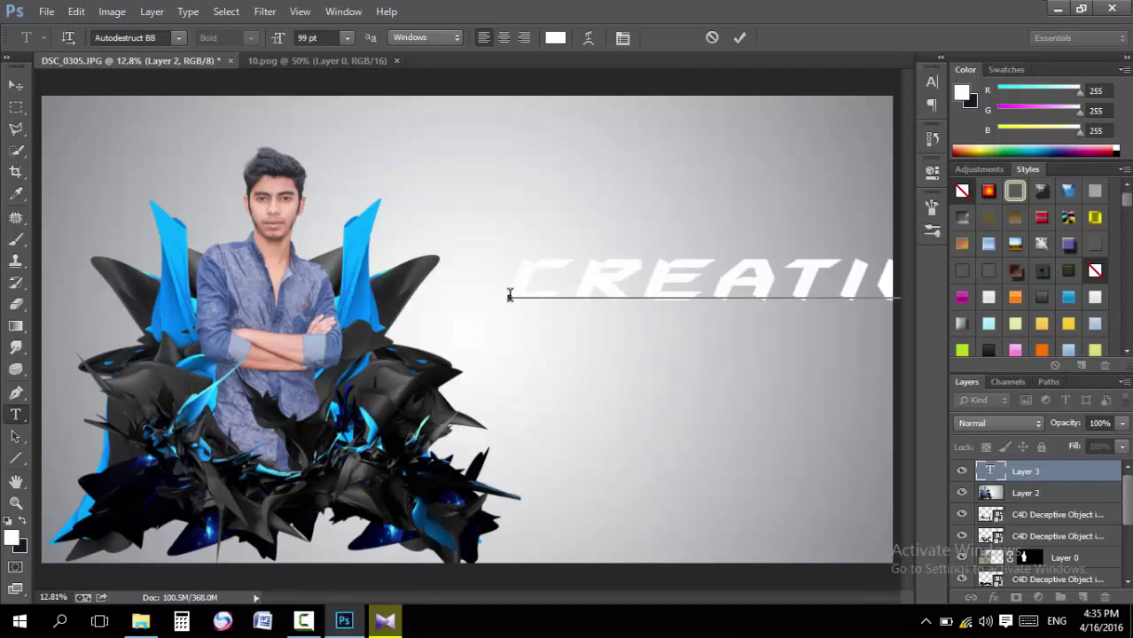
key(ctrl+a)
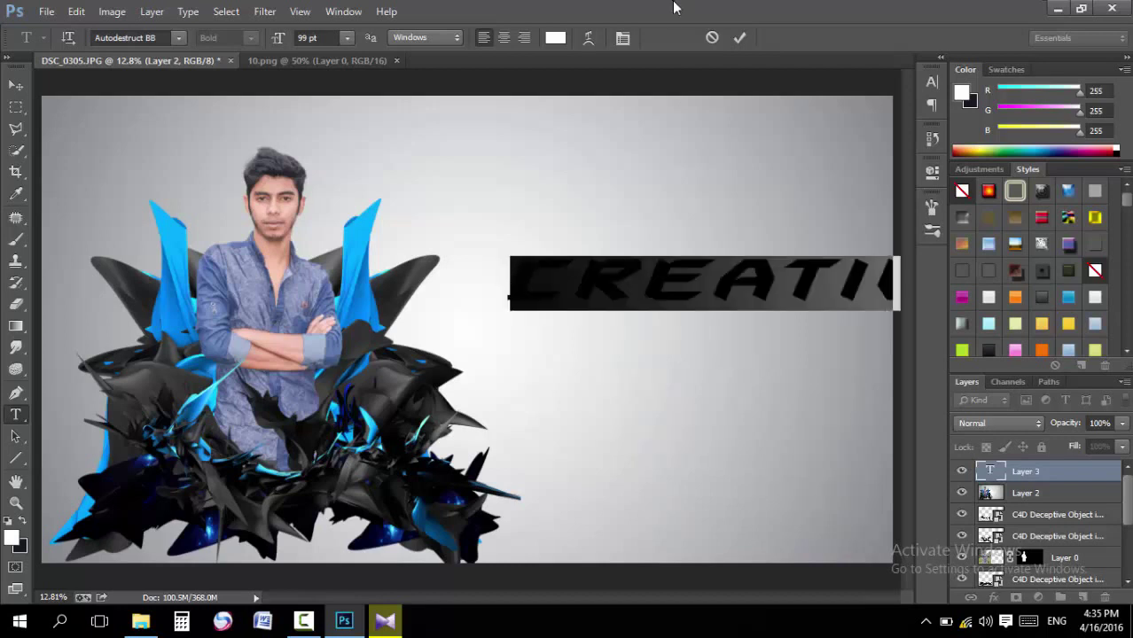
click(556, 38)
click(802, 379)
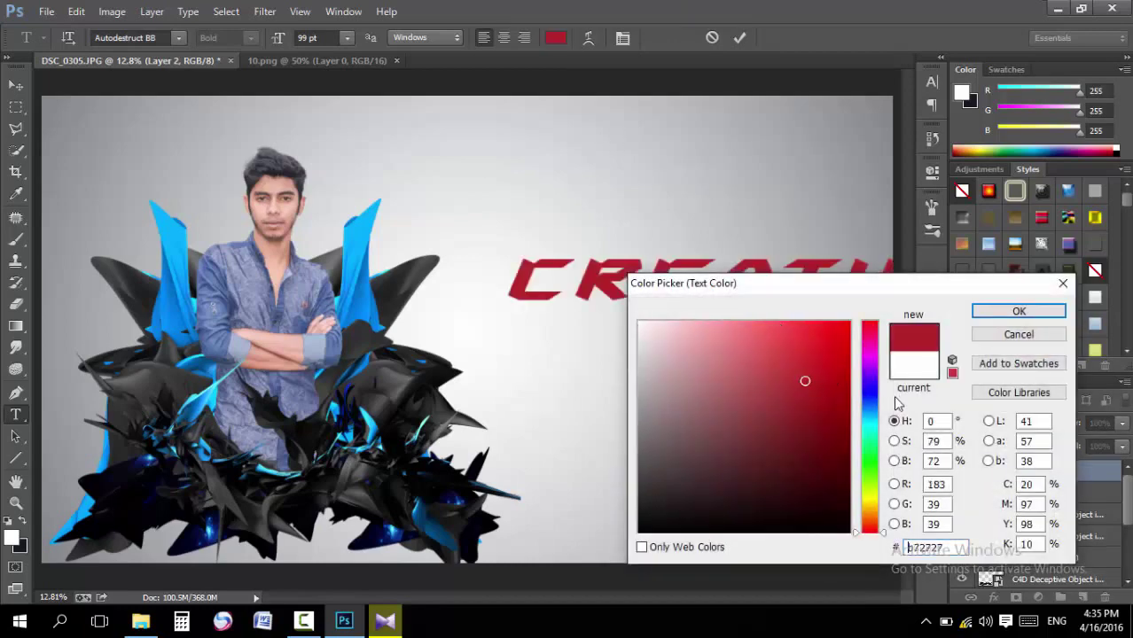
click(868, 398)
click(1010, 314)
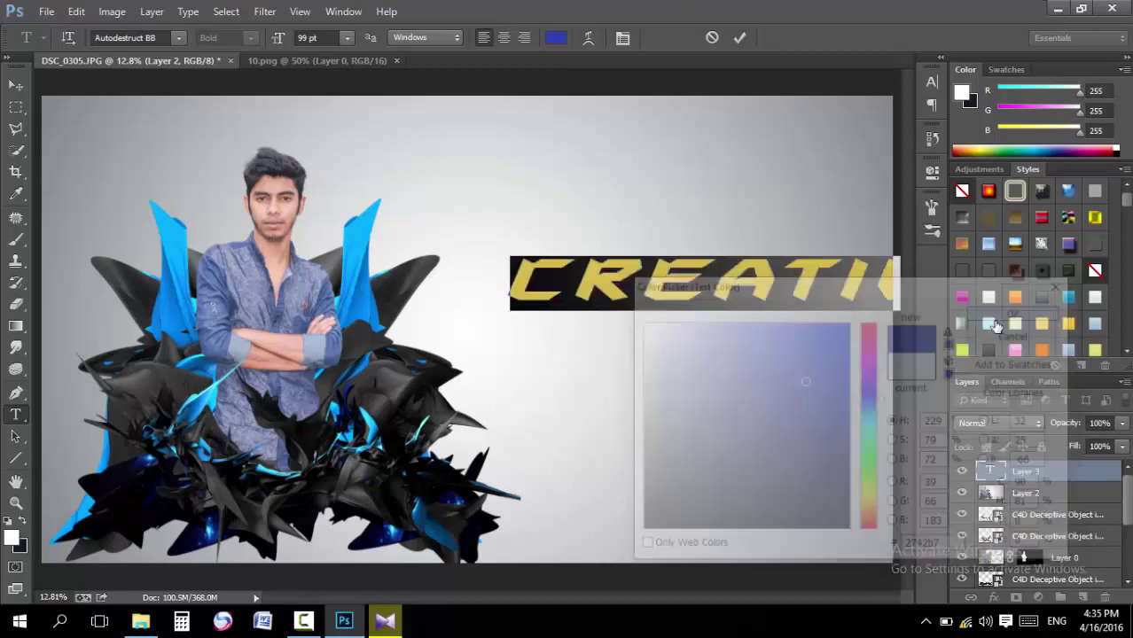
click(869, 284)
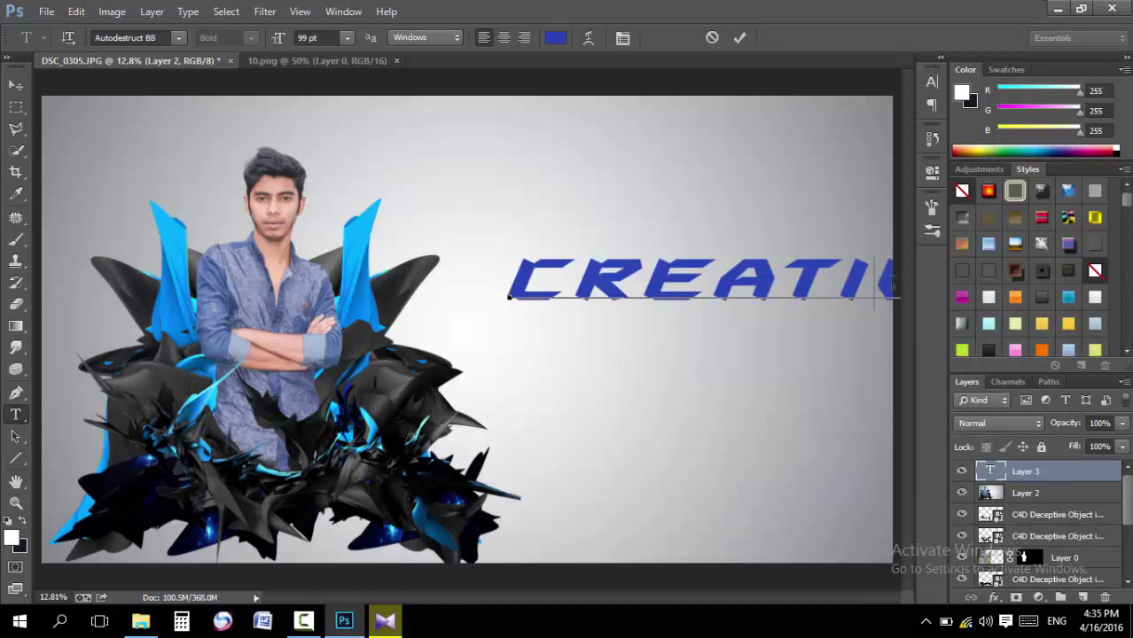
Set the title to 47 pt and move it down and to the left
key(ctrl+a)
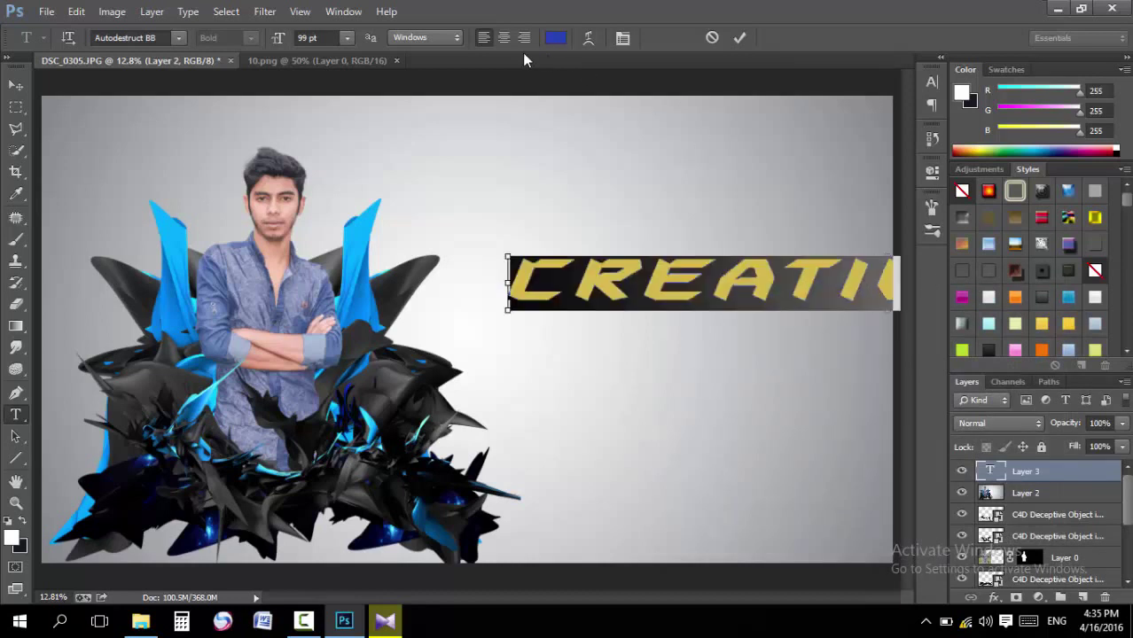
drag(277, 39, 276, 42)
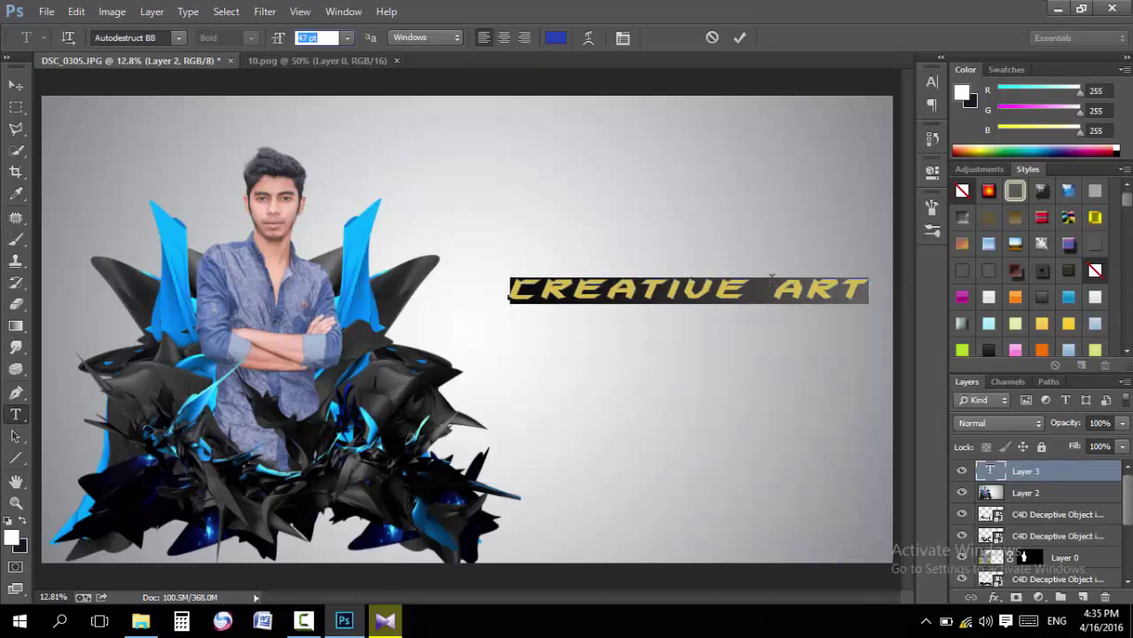
mouse_move(743, 302)
mouse_down()
mouse_move(734, 330)
mouse_move(727, 319)
mouse_move(844, 306)
mouse_up()
mouse_move(666, 310)
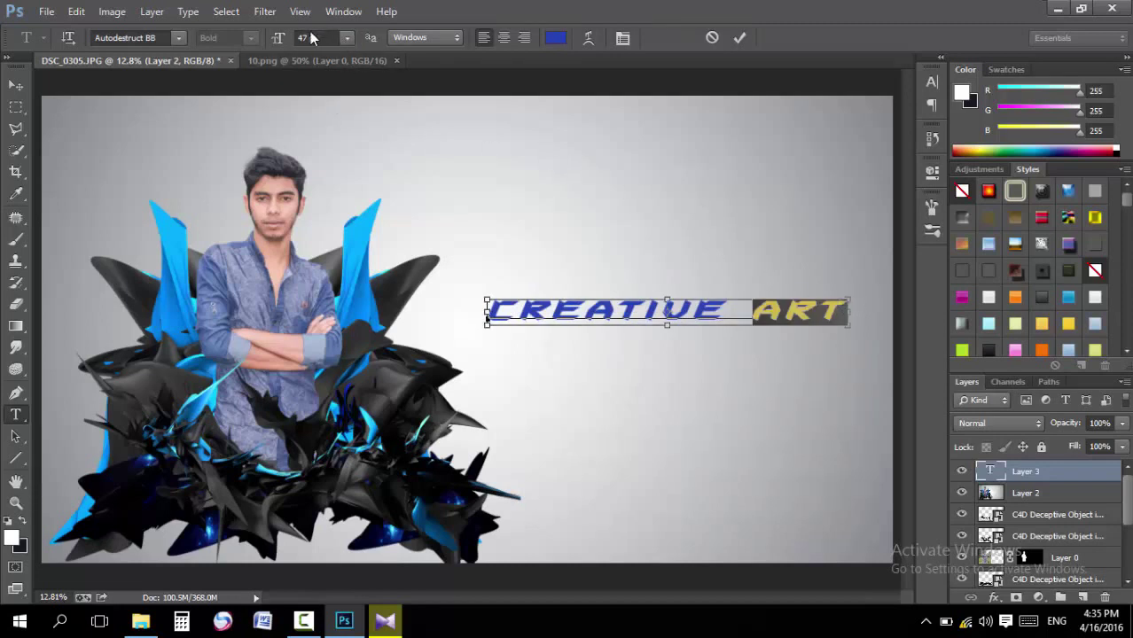
click(306, 39)
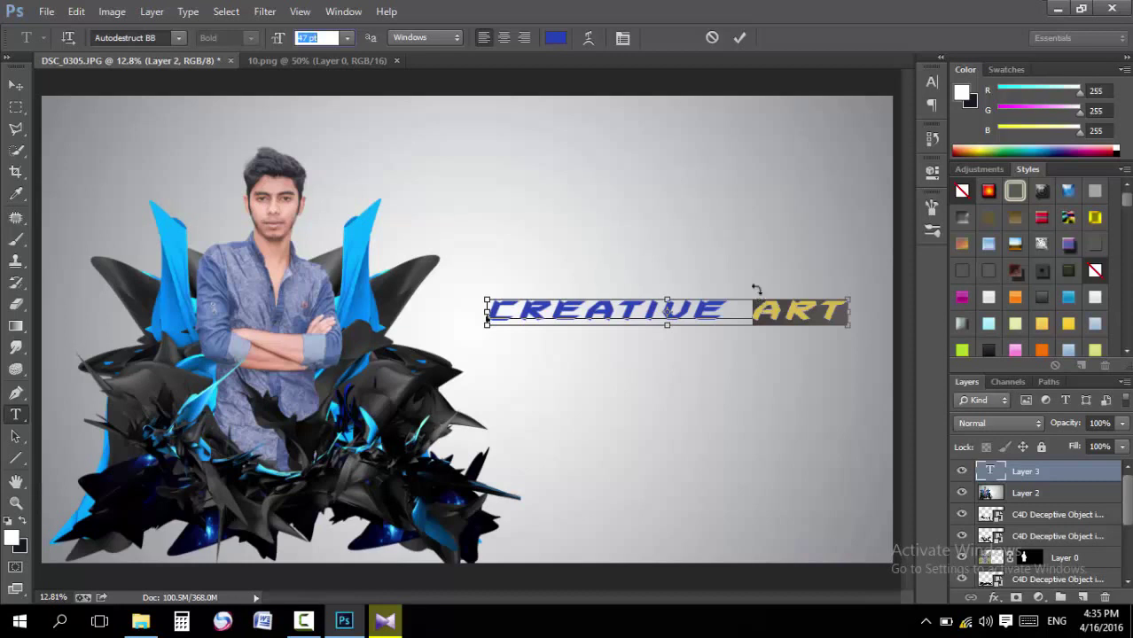
key(Return)
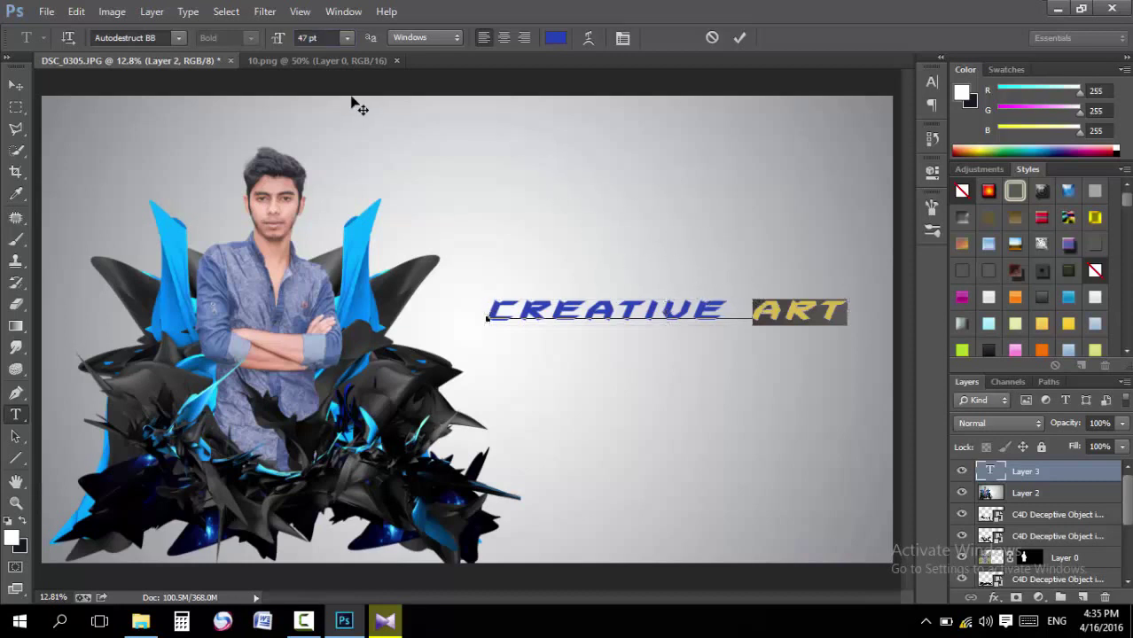
Enlarge ART to 72 pt, fix the spacing before it, and nudge the title about 20 px left
click(346, 37)
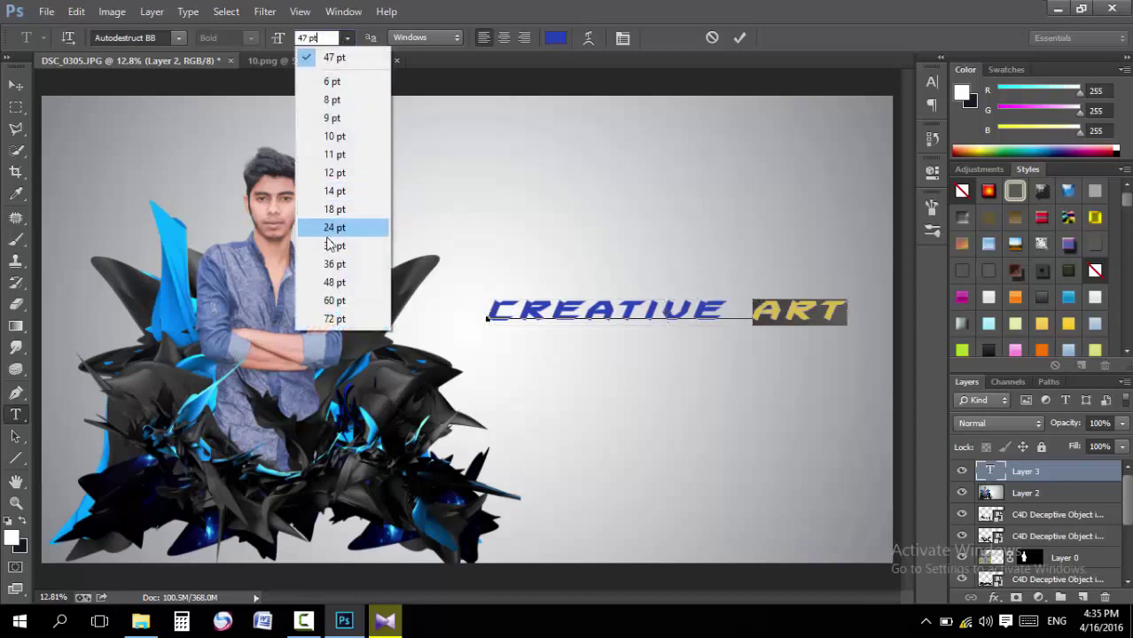
click(339, 301)
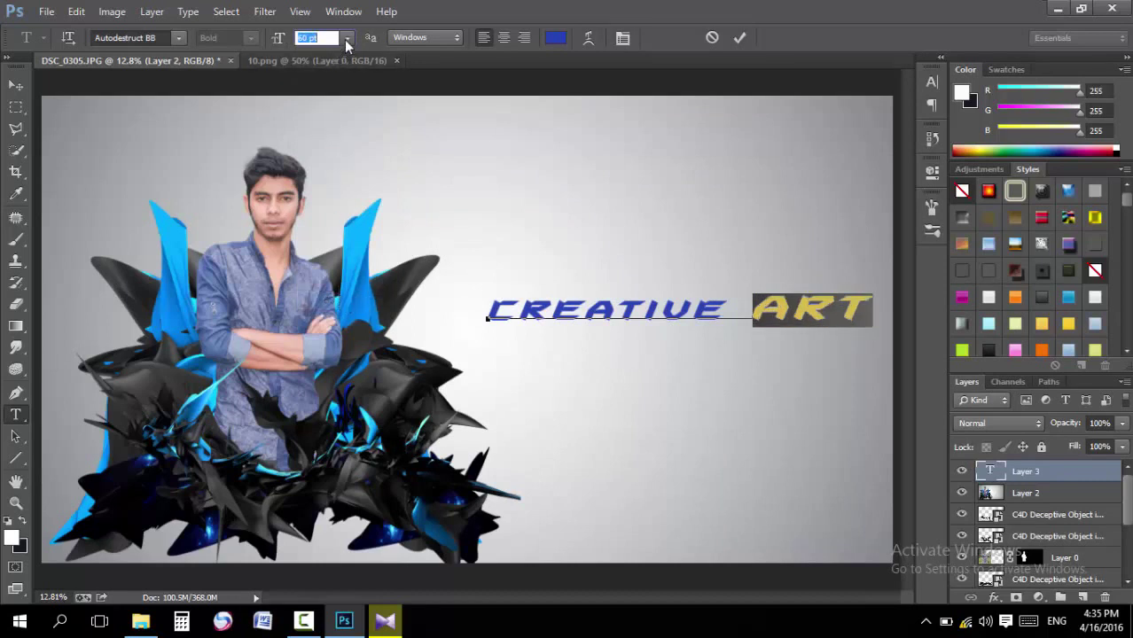
click(346, 37)
click(340, 319)
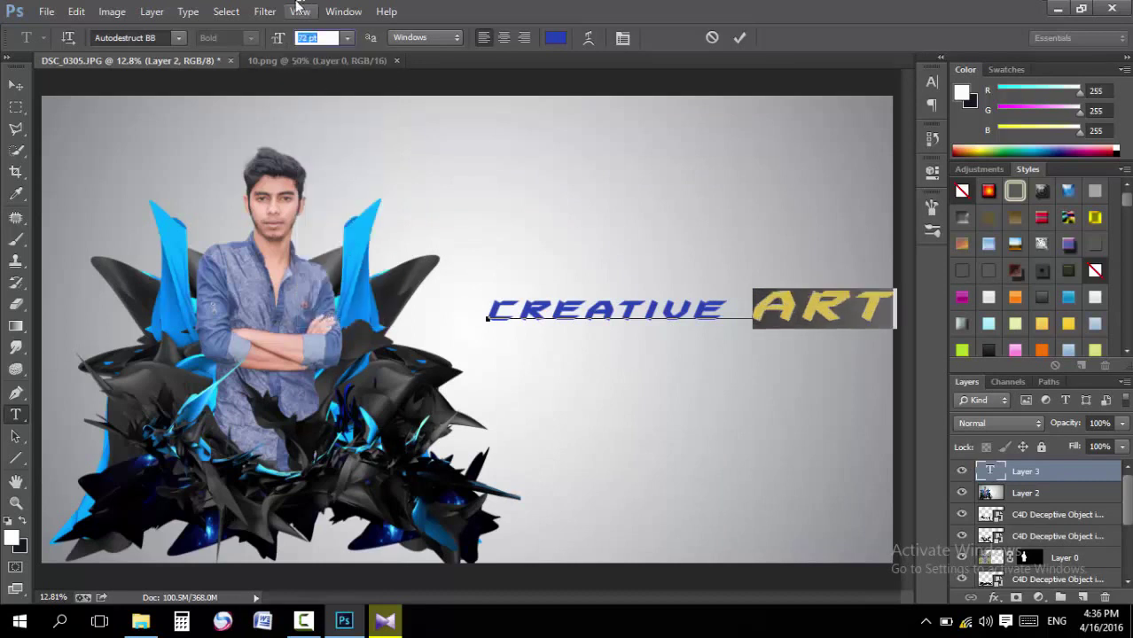
click(746, 318)
key(BackSpace)
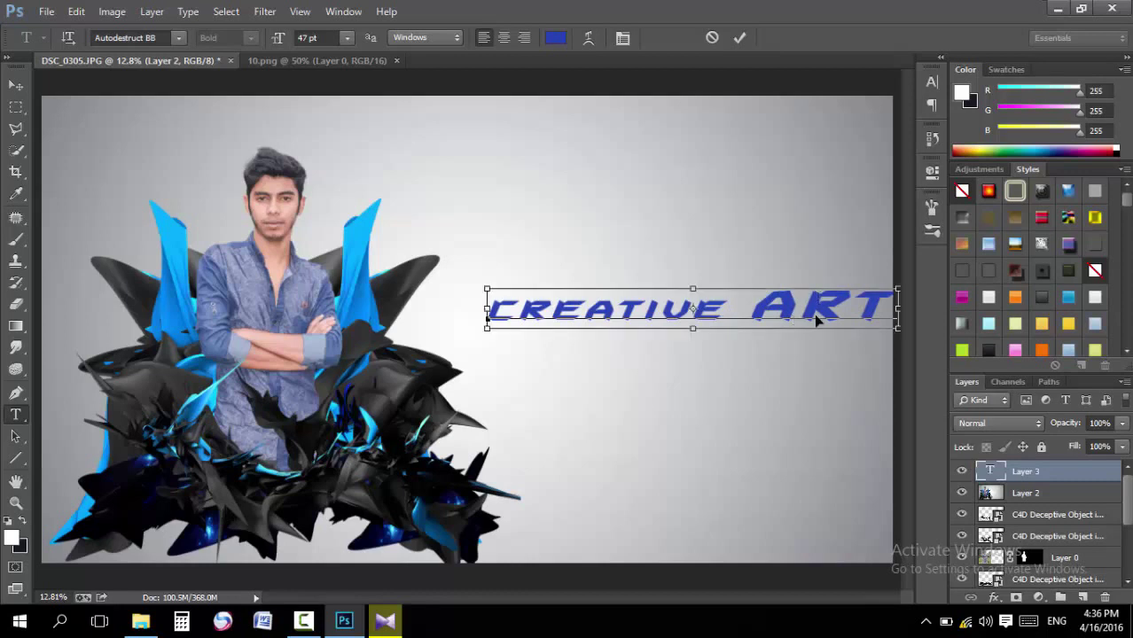
drag(814, 317, 798, 324)
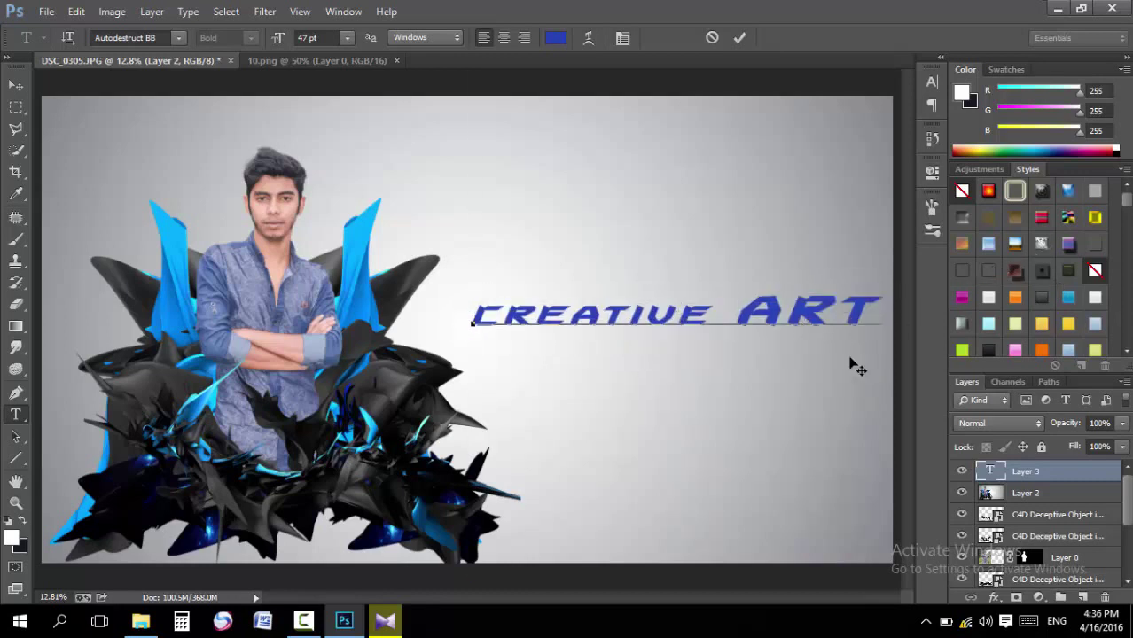
Try several blue preset styles from the Styles panel on the title
click(1071, 293)
scroll(1070, 298, down, 3)
scroll(991, 249, up, 1)
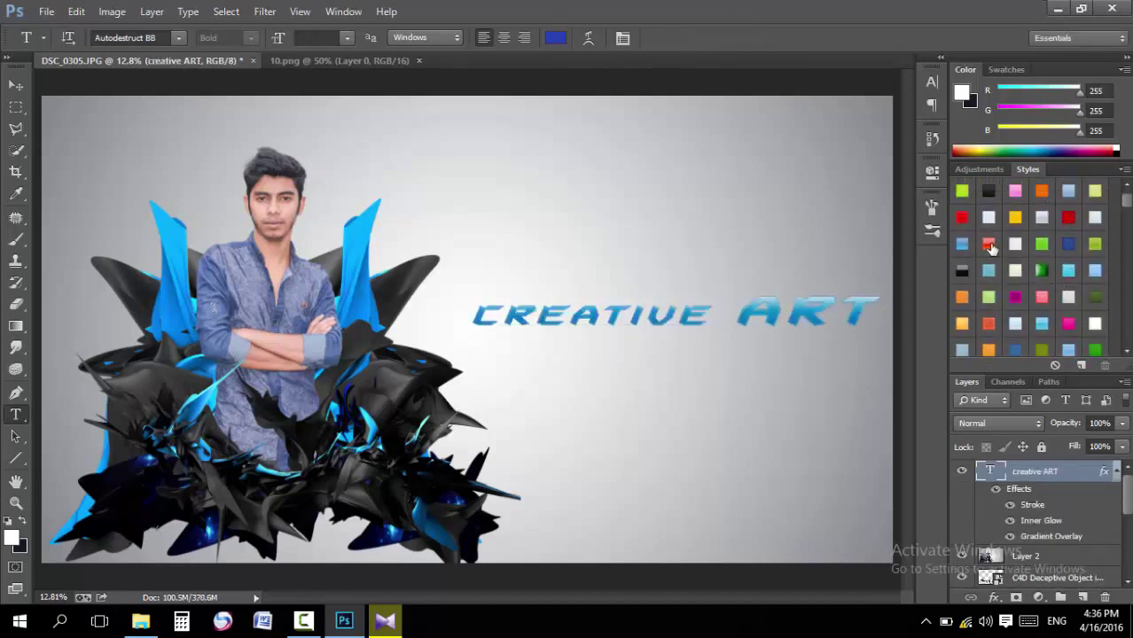
click(968, 252)
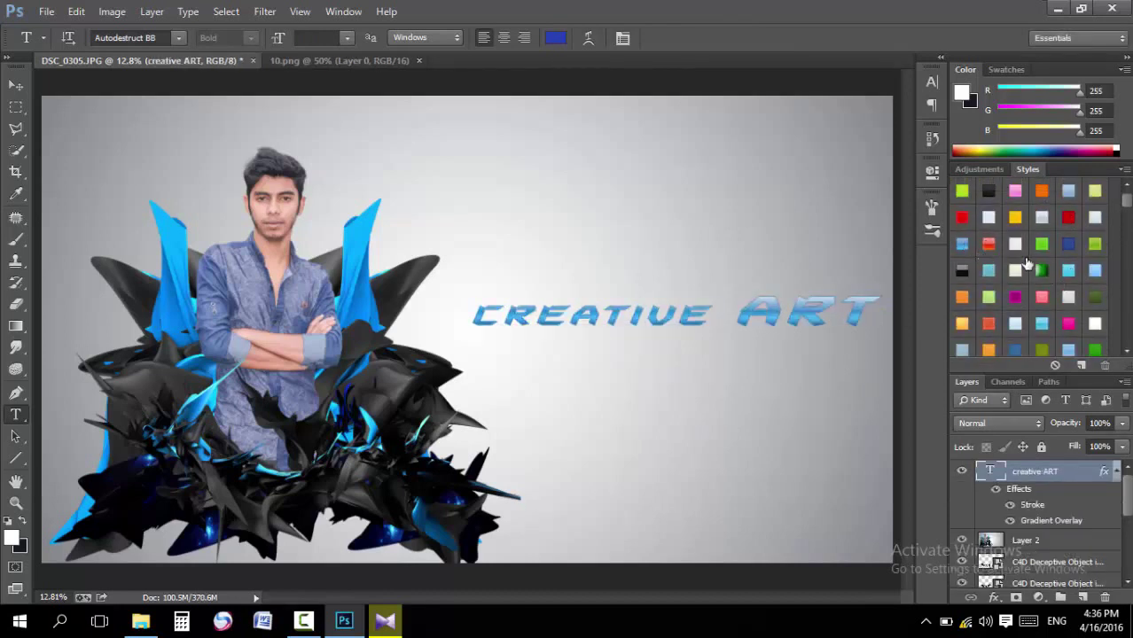
click(1070, 246)
scroll(1055, 257, down, 3)
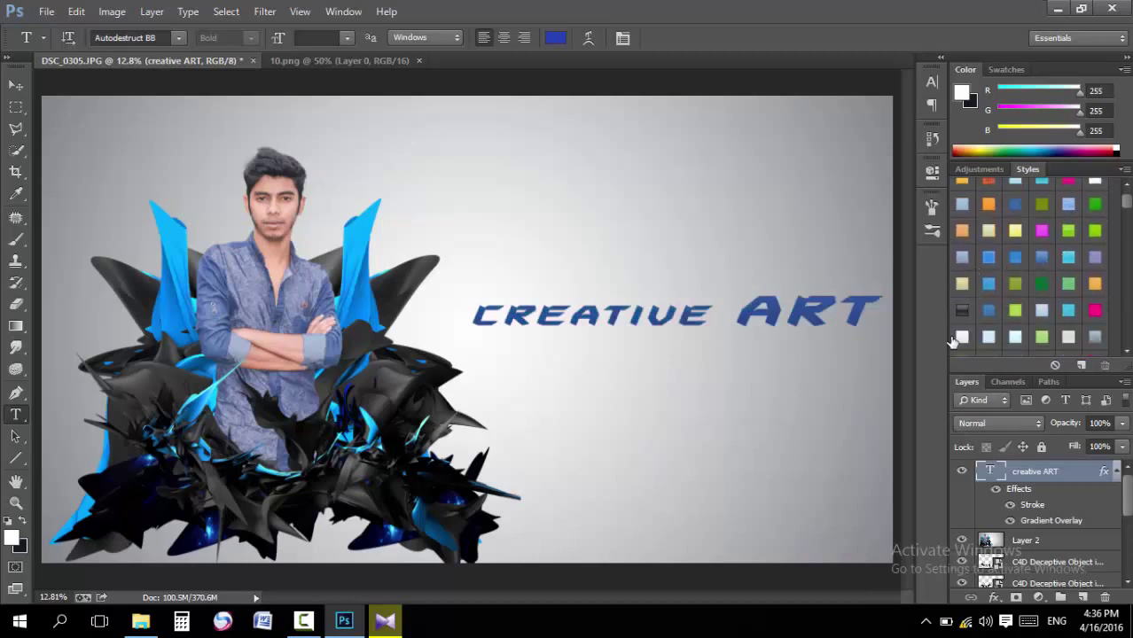
click(986, 314)
scroll(1001, 319, down, 3)
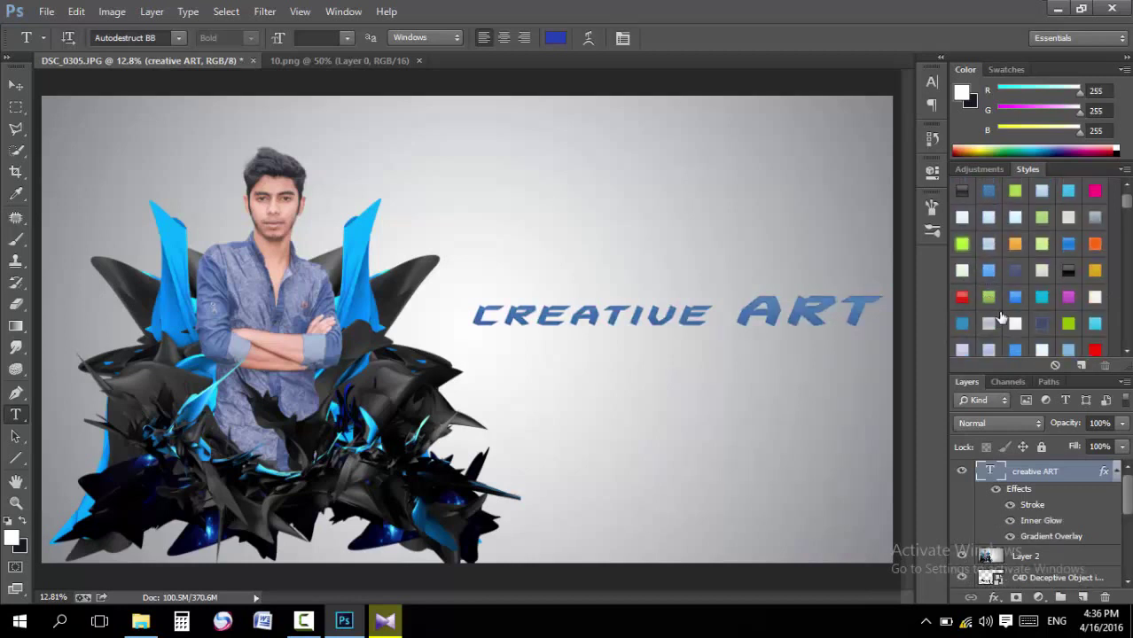
click(1053, 322)
scroll(1053, 322, down, 1)
scroll(1053, 322, down, 1)
scroll(1052, 320, down, 1)
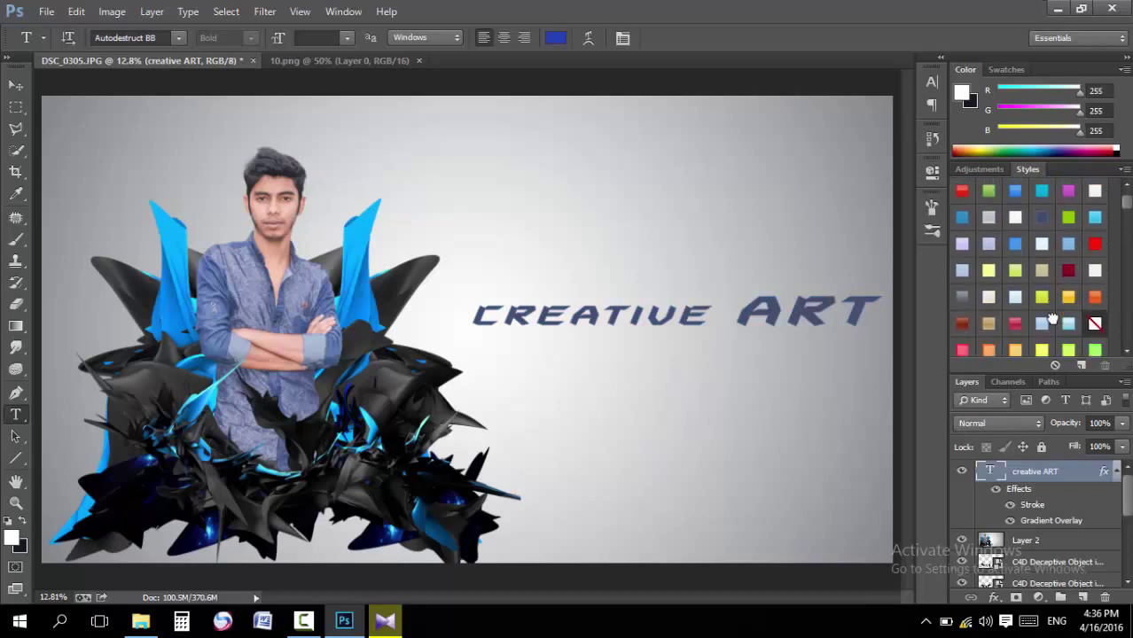
scroll(1052, 320, down, 1)
scroll(1052, 319, down, 1)
scroll(1051, 318, down, 1)
scroll(1051, 316, down, 1)
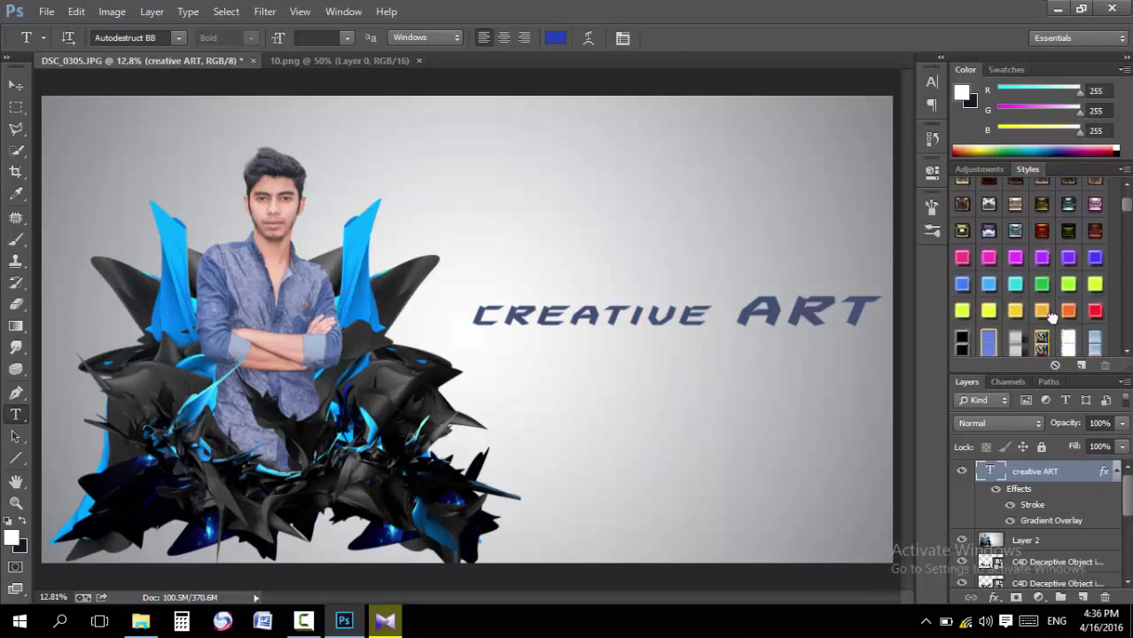
scroll(1052, 317, down, 1)
Compare more presets and settle on the glossy silver-blue style with outer glow
click(1094, 244)
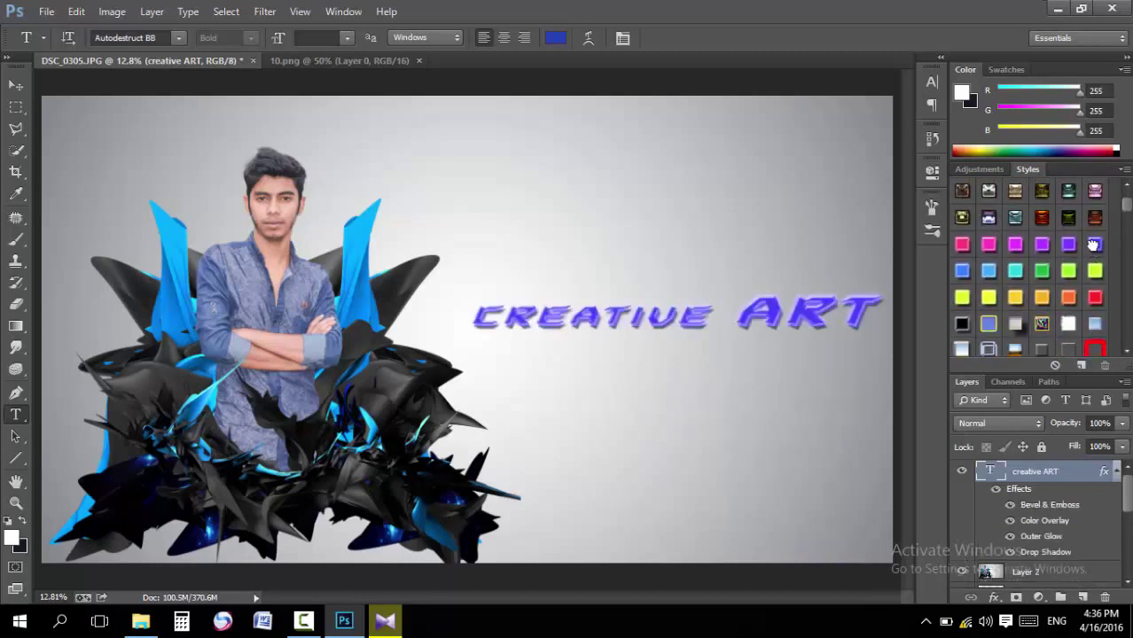
scroll(1089, 251, down, 1)
scroll(1079, 259, down, 1)
scroll(1066, 271, down, 1)
scroll(1058, 280, down, 1)
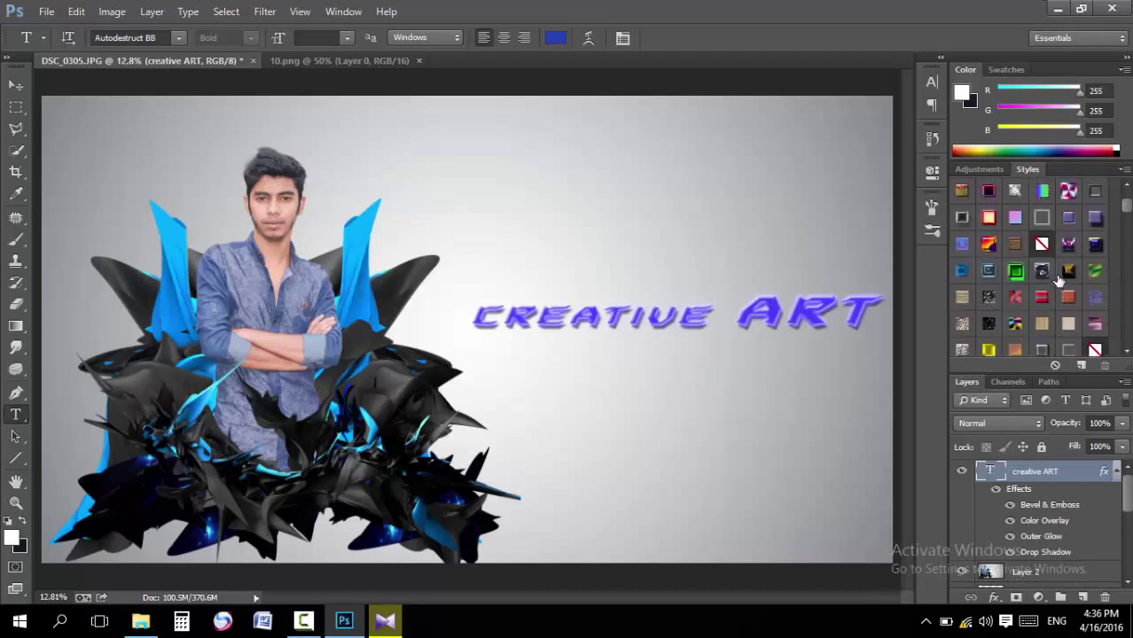
scroll(1046, 265, down, 1)
scroll(1001, 226, down, 1)
click(963, 219)
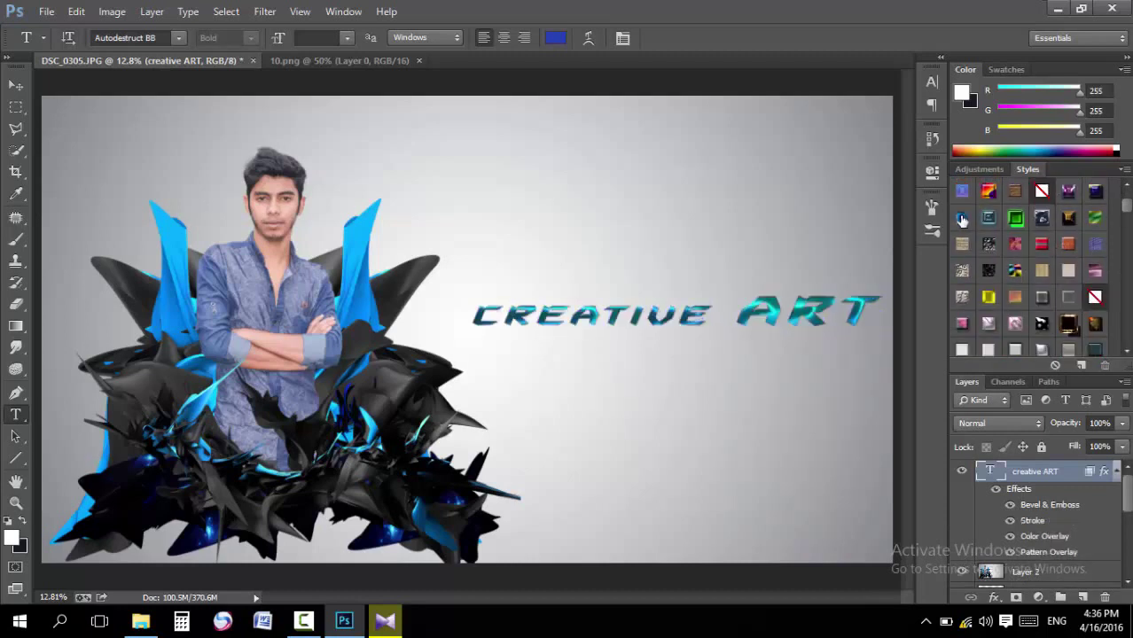
scroll(962, 221, down, 1)
scroll(963, 222, down, 1)
click(1038, 326)
scroll(1066, 328, down, 1)
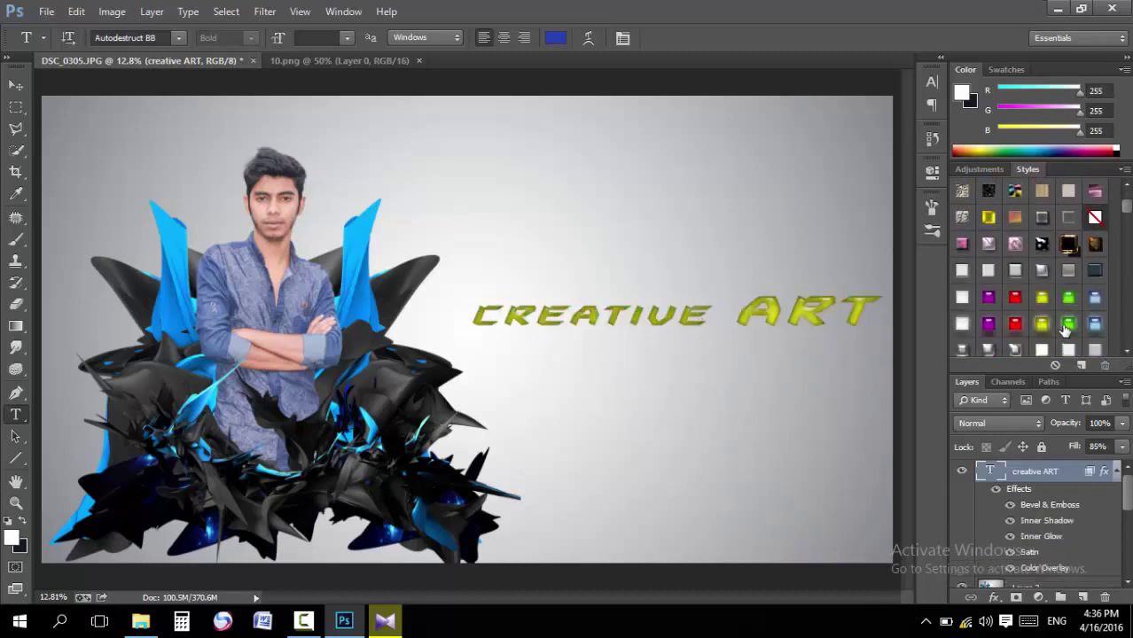
click(1095, 297)
click(1094, 321)
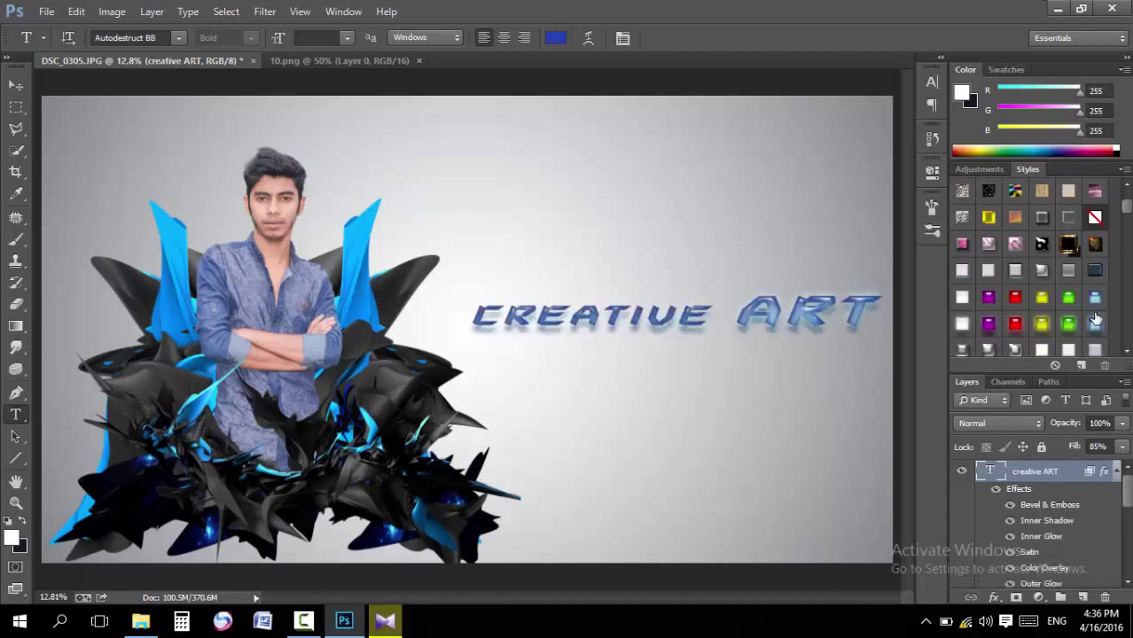
click(1094, 298)
click(1097, 321)
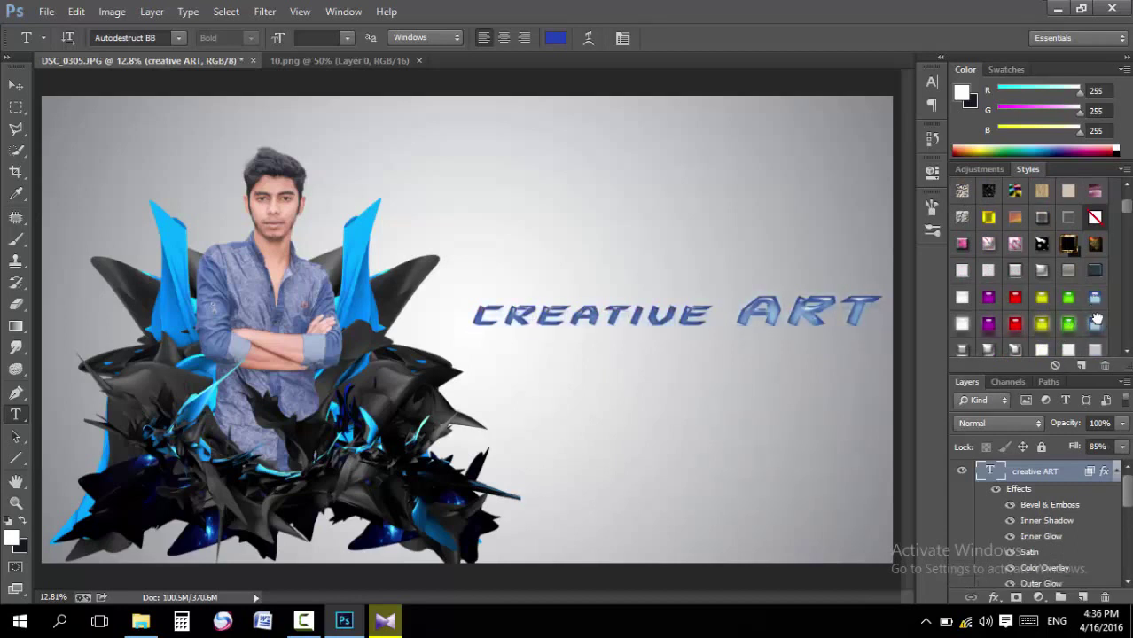
right_click(1097, 321)
click(1094, 325)
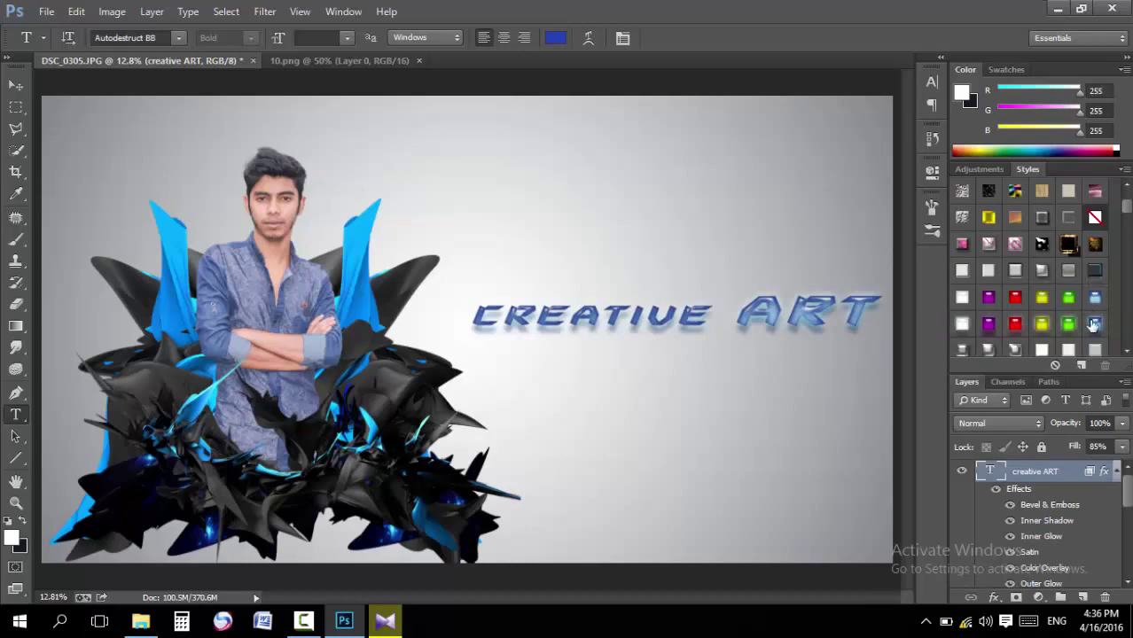
right_click(1047, 486)
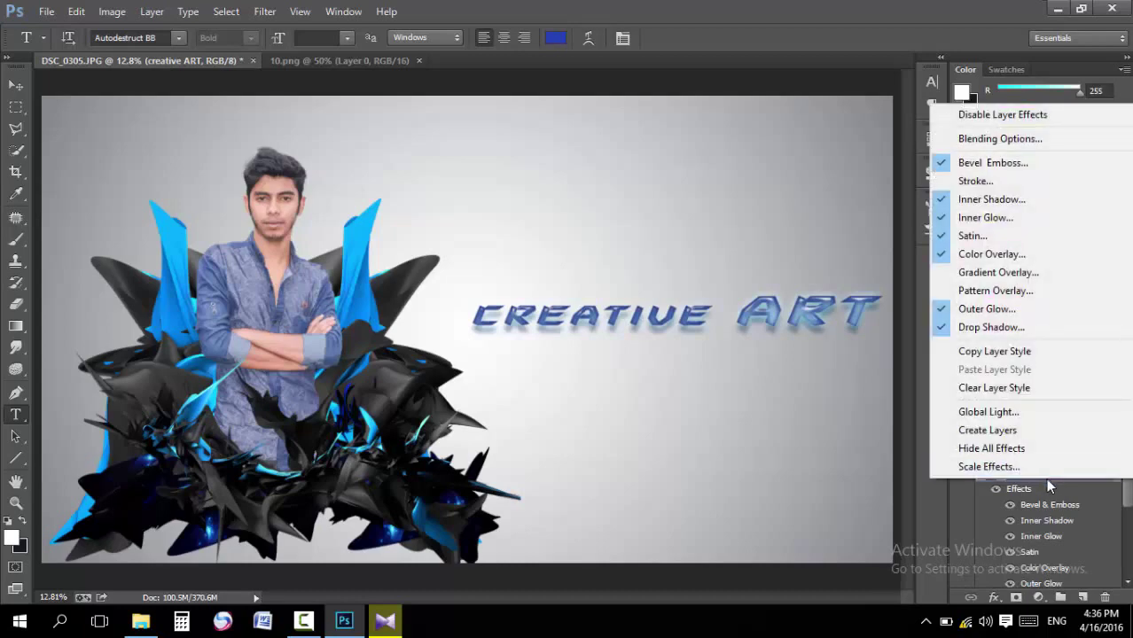
Set the title's drop shadow to black (000000), 42% opacity, 68 px size and 34 px distance
click(1037, 149)
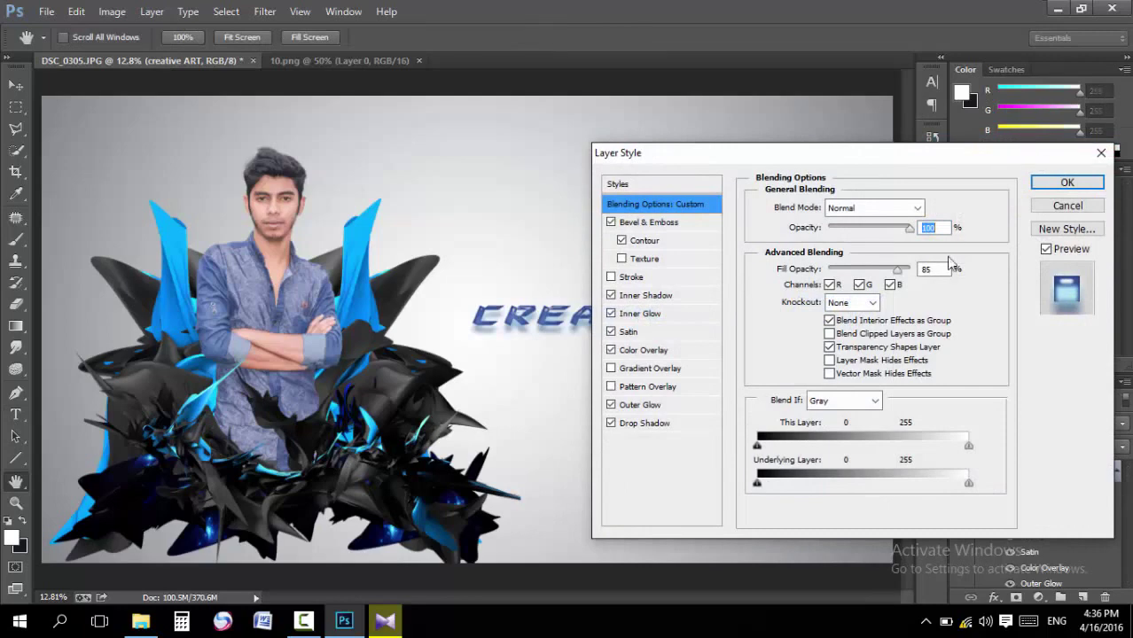
click(664, 424)
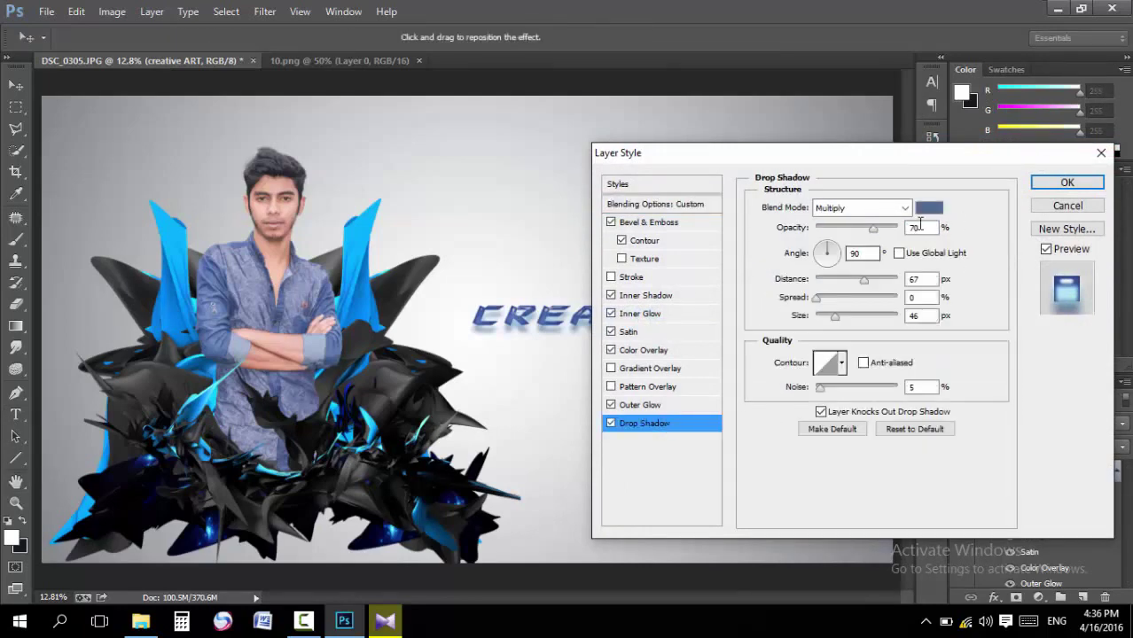
click(929, 207)
text(ffffff000000)
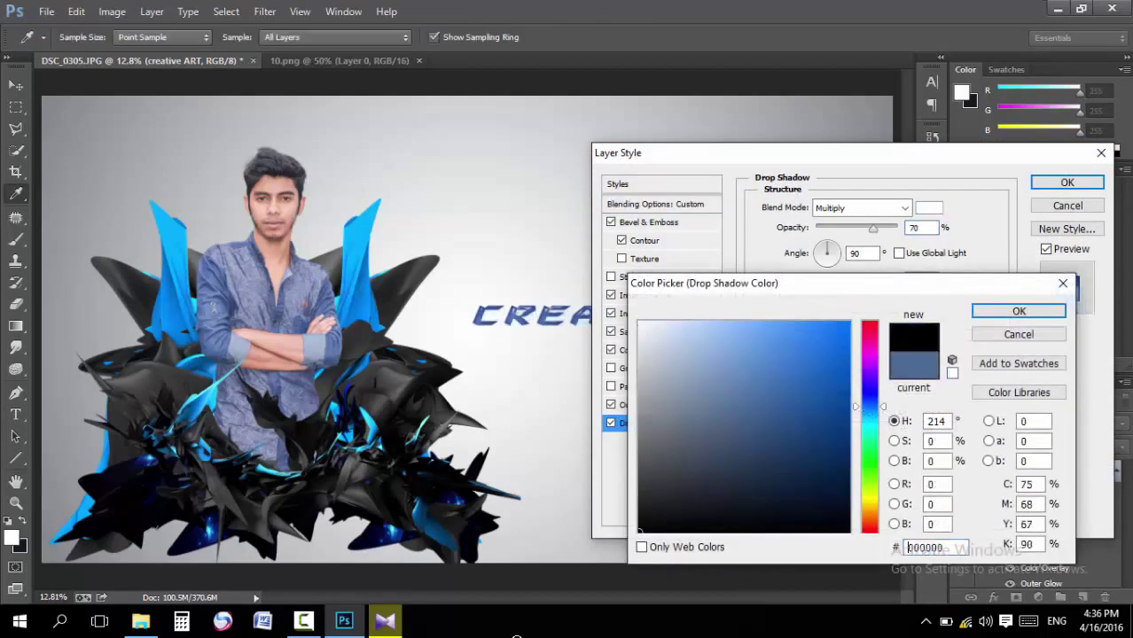
click(1019, 310)
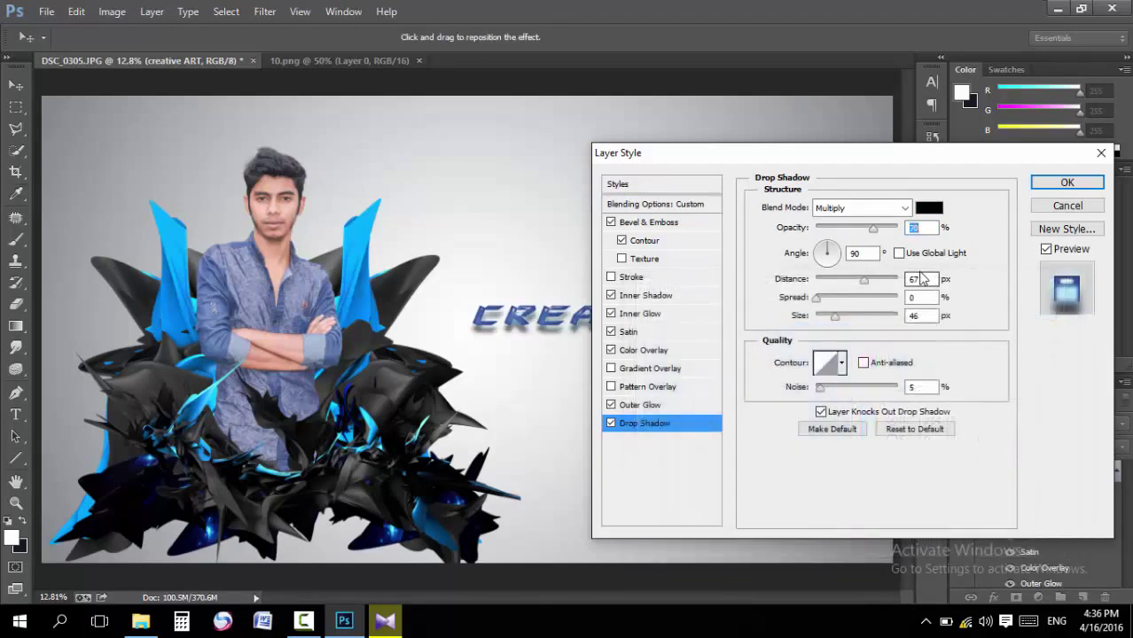
drag(873, 233, 848, 234)
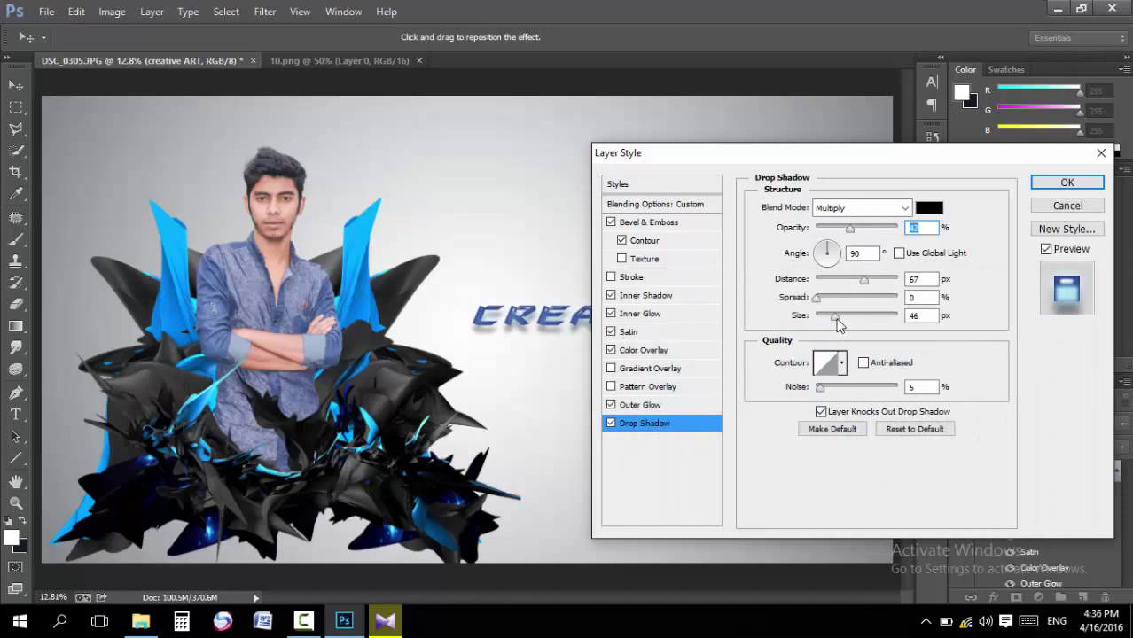
mouse_move(837, 321)
mouse_down()
mouse_move(902, 327)
mouse_move(812, 324)
mouse_move(840, 321)
mouse_up()
mouse_move(864, 280)
mouse_down()
mouse_move(849, 282)
mouse_move(858, 285)
mouse_up()
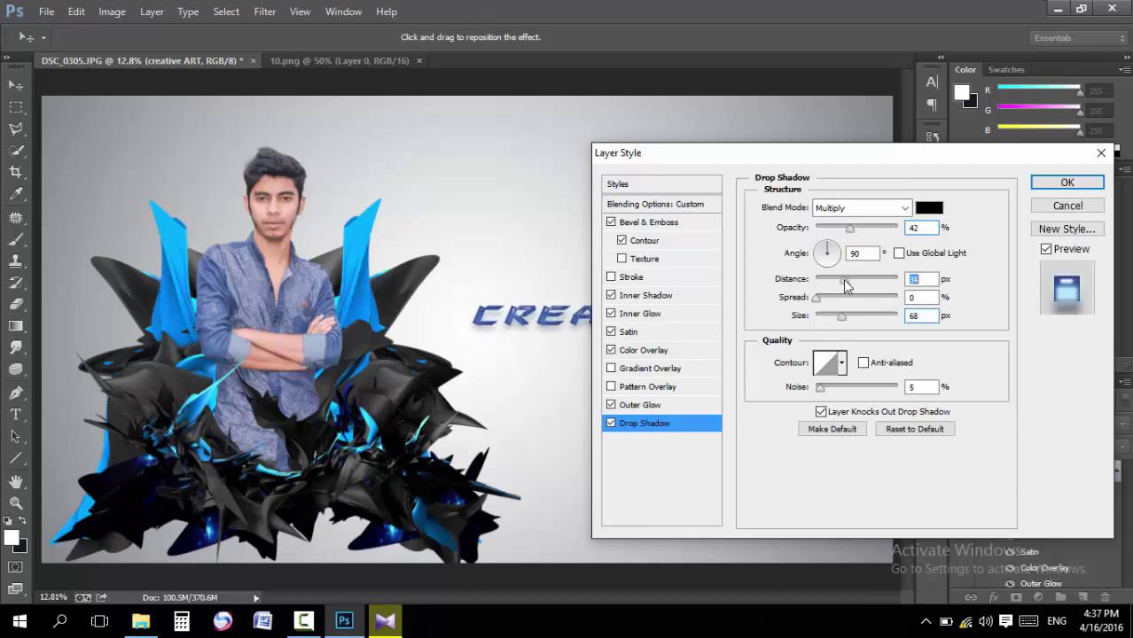
click(1067, 182)
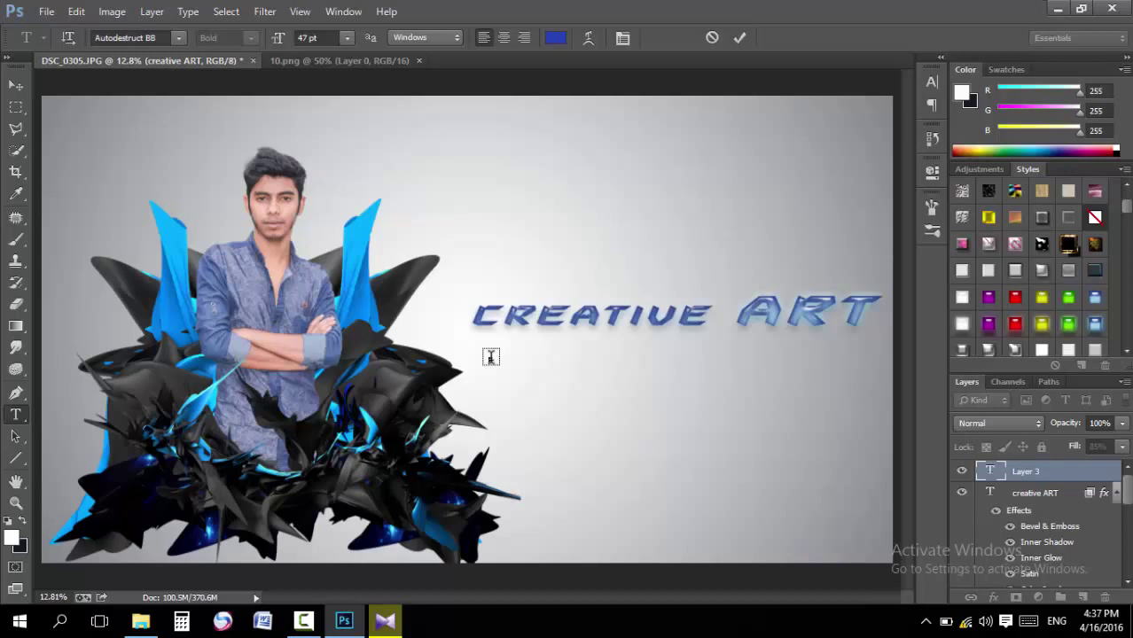
Type the credit line 'EDIT BY' followed by the editor's name
text(E)
text(DIT)
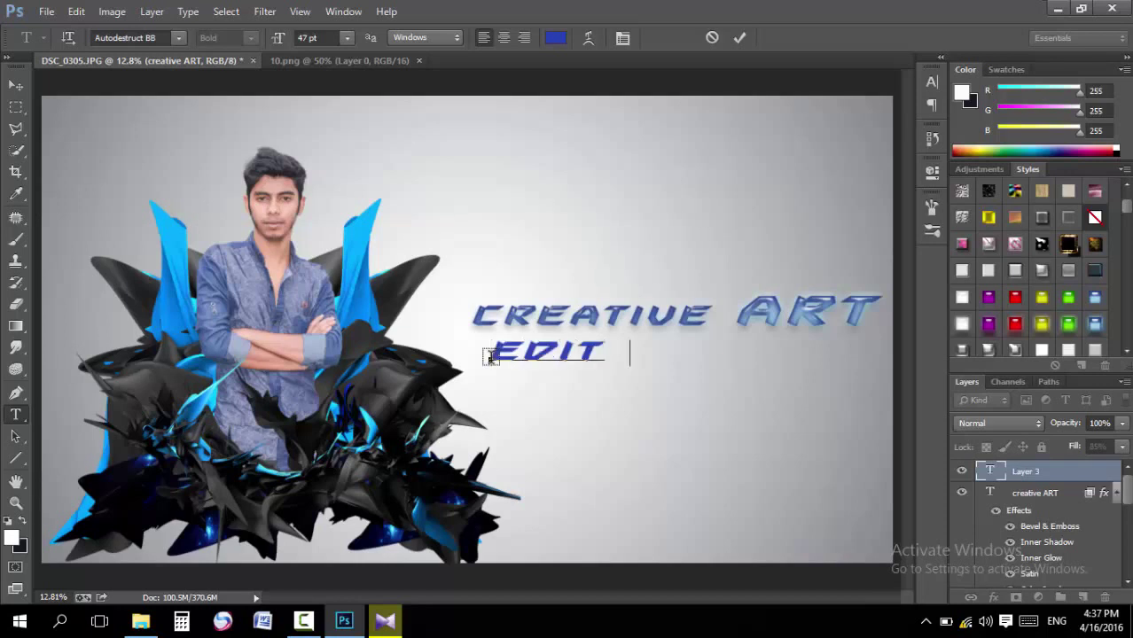
text( BT)
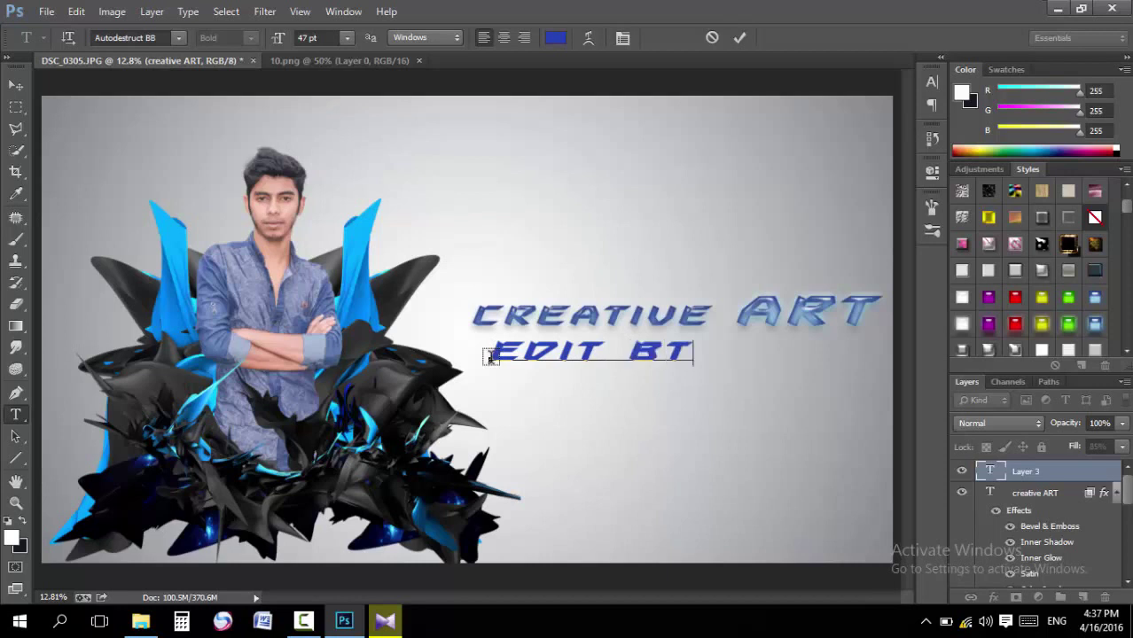
key(BackSpace)
text(Y )
text(LK )
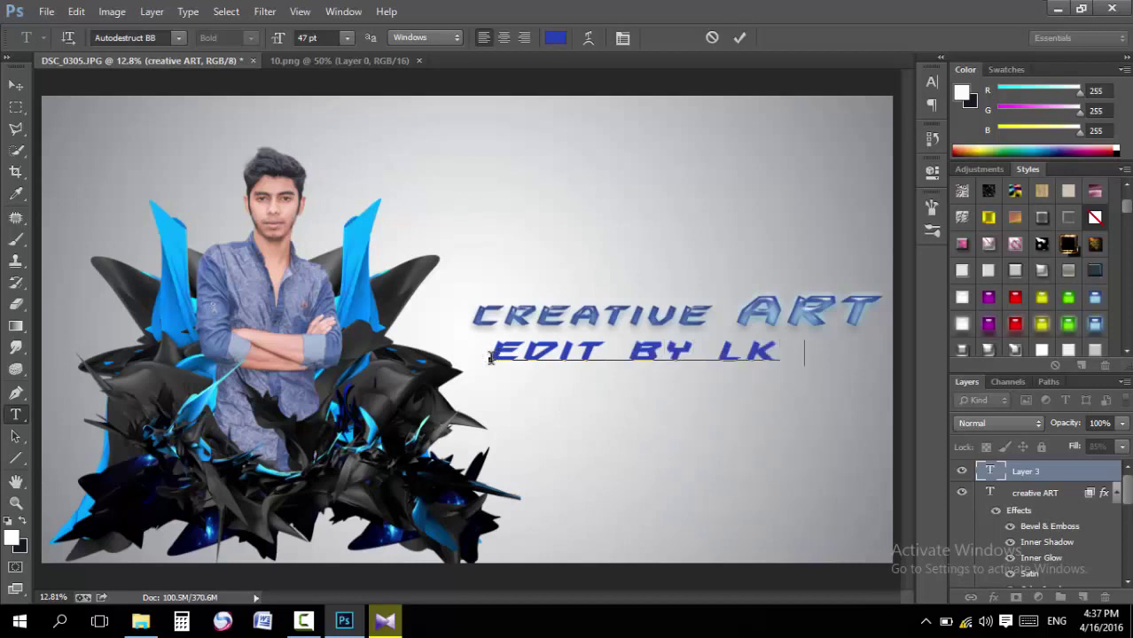
text(TUS)
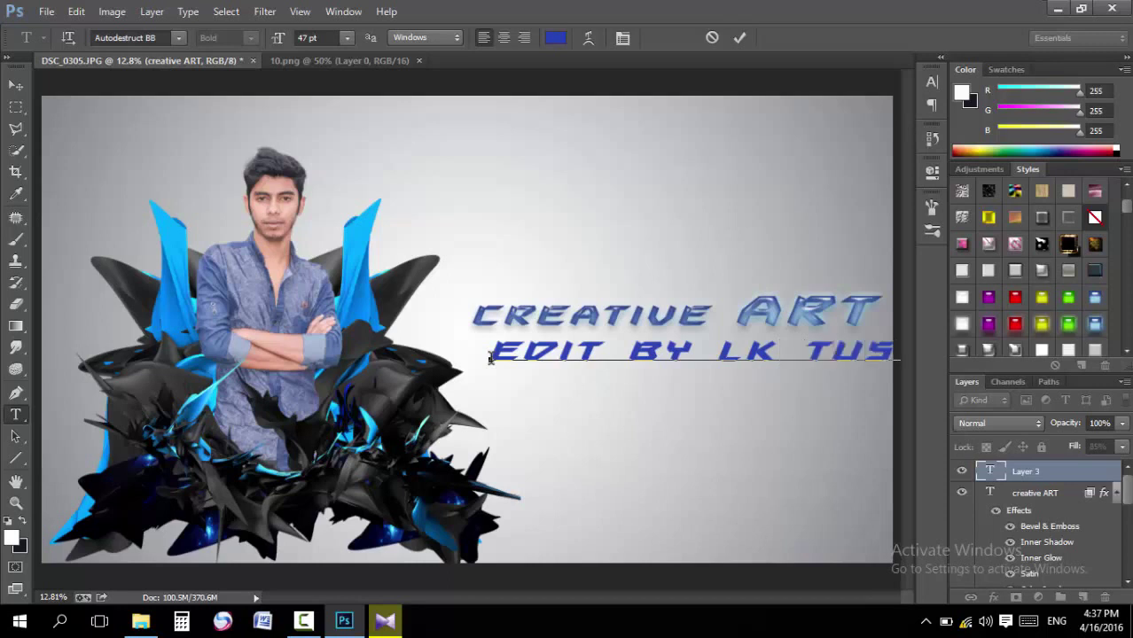
Set the credit line to 33 pt, place it under the title, and give it the glossy blue style
key(ctrl+a)
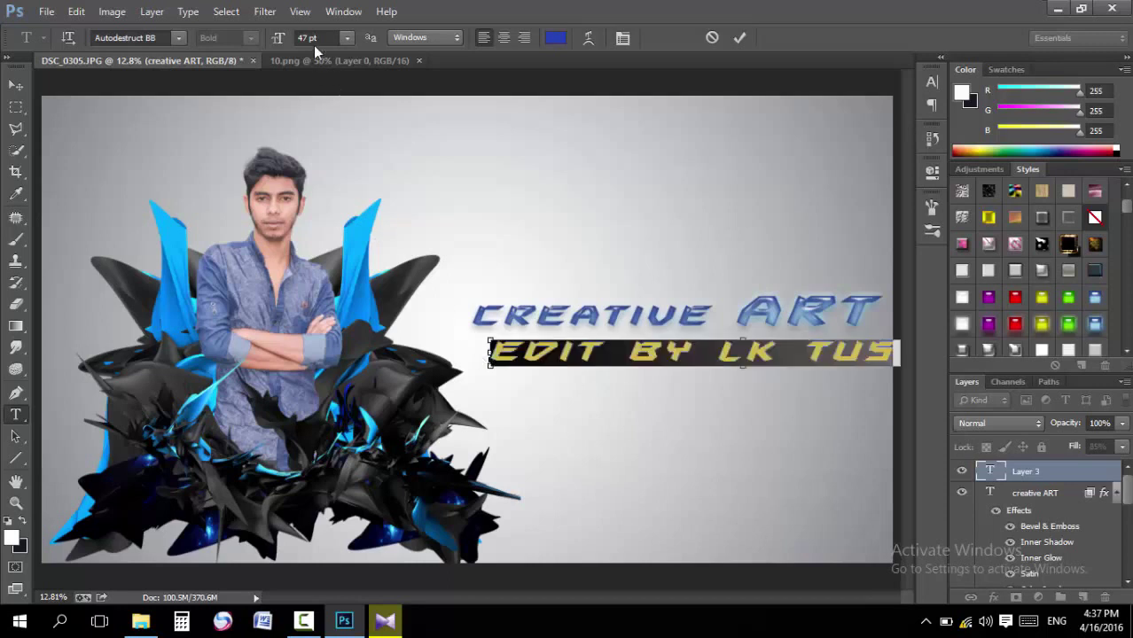
click(315, 38)
text(33)
key(Return)
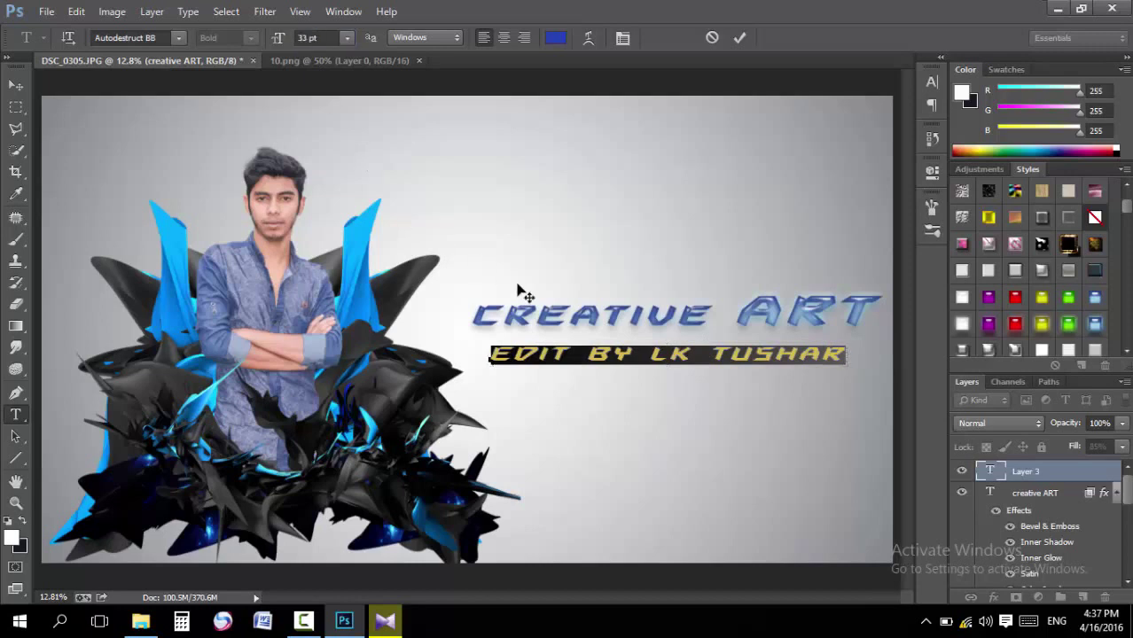
drag(680, 362, 684, 346)
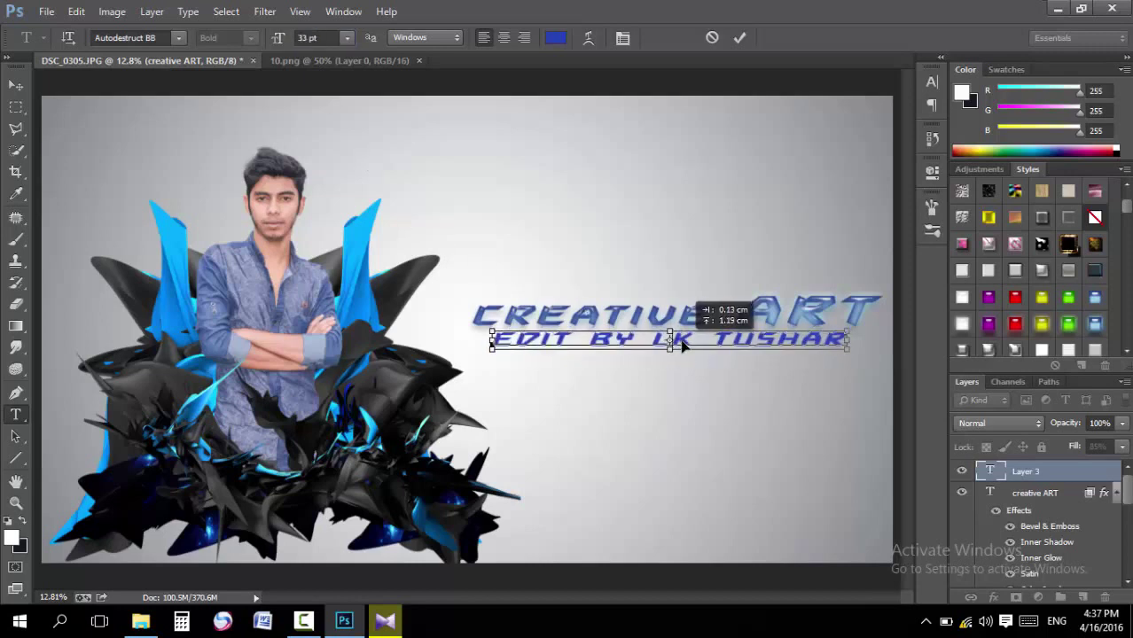
click(1068, 324)
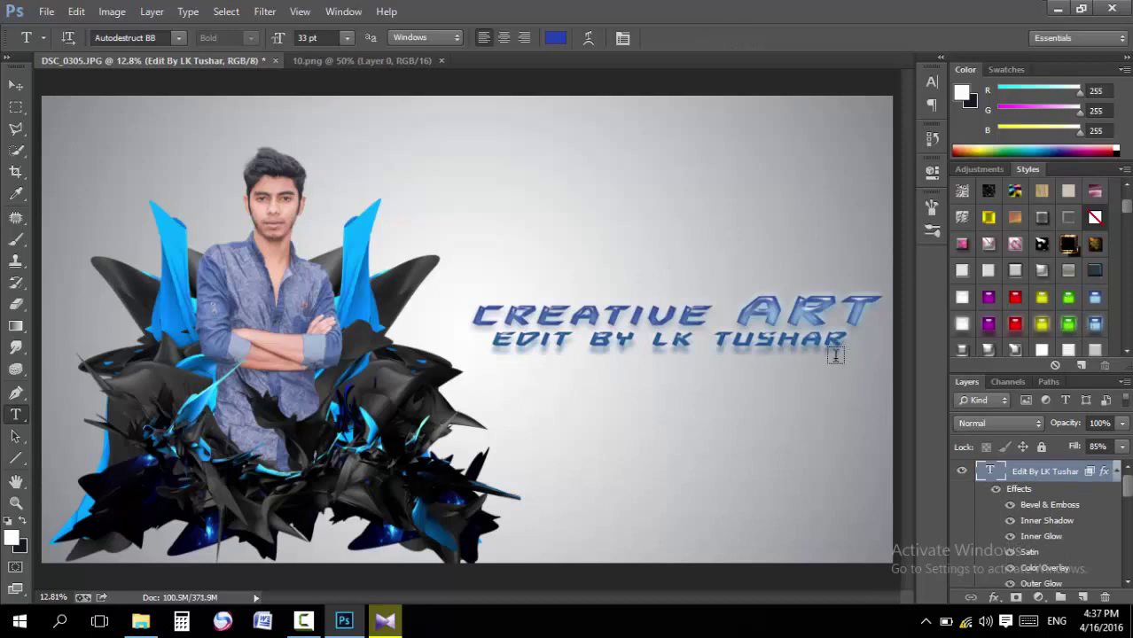
Nudge the subtitle lower and apply the glassy outlined blue style to it
drag(805, 349, 803, 352)
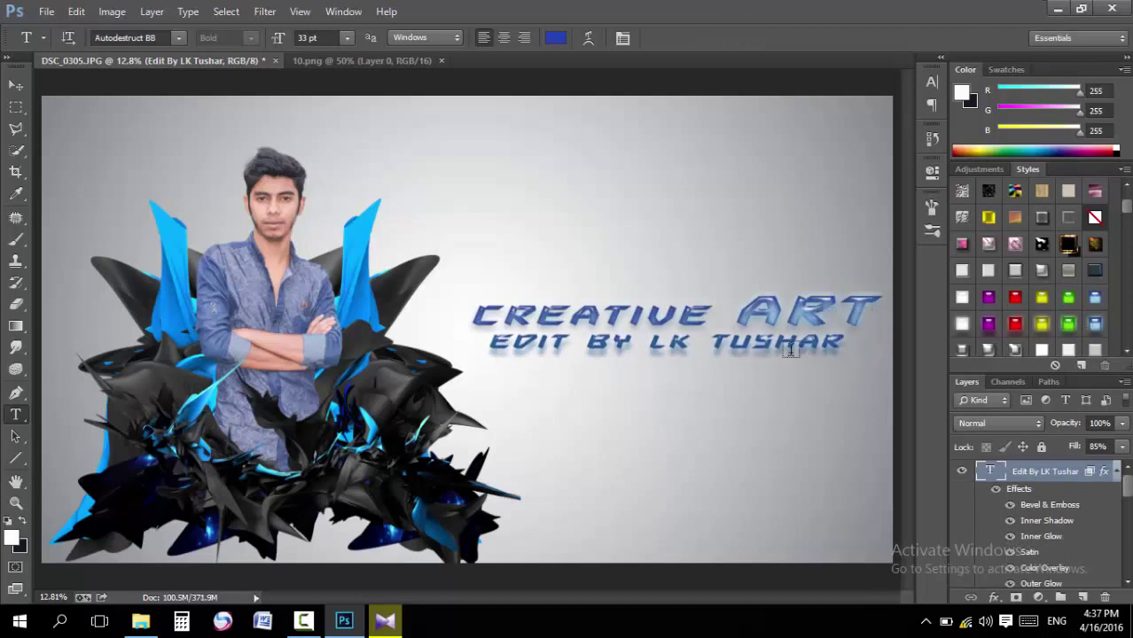
scroll(1014, 348, down, 1)
click(1067, 324)
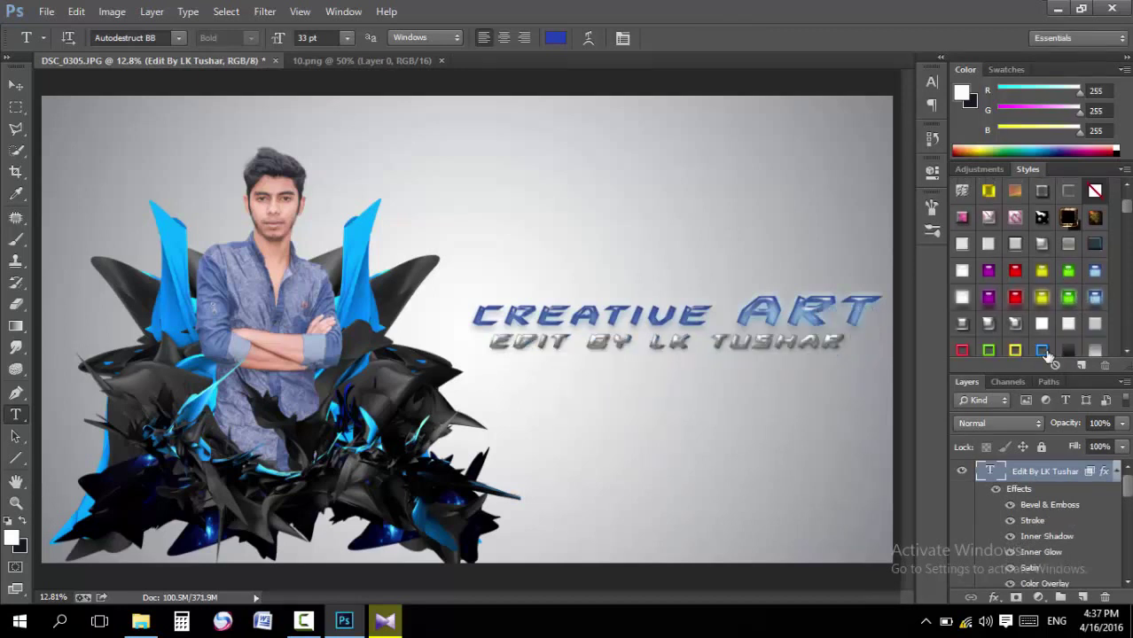
click(1041, 350)
scroll(1026, 351, down, 1)
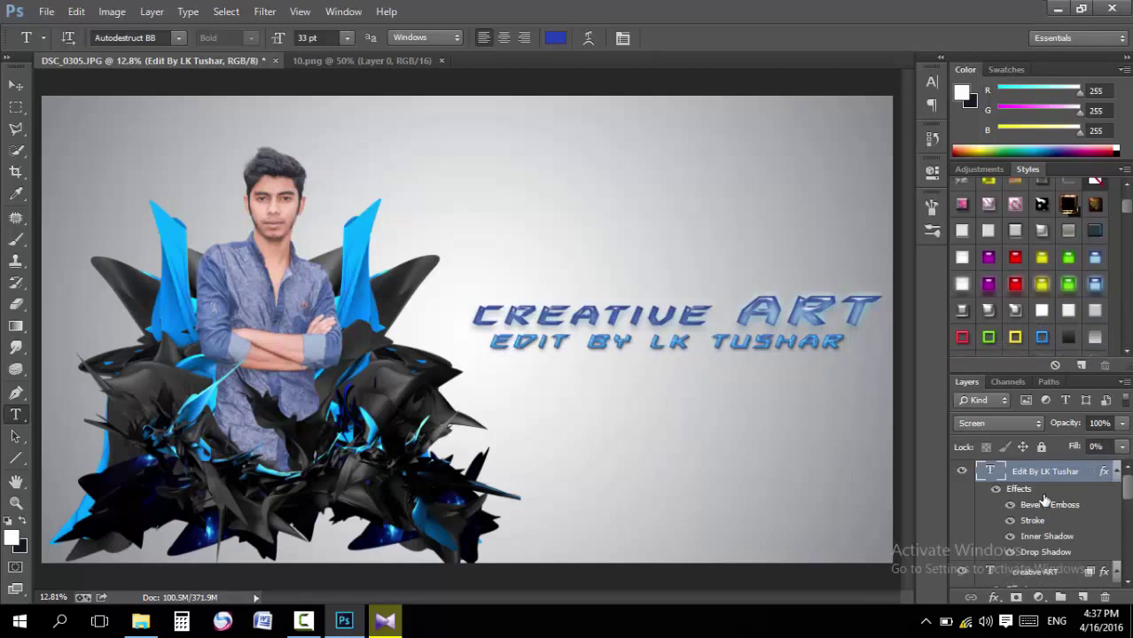
click(1119, 469)
Apply the same glassy style to the CREATIVE ART title and nudge it slightly up-left
click(1111, 504)
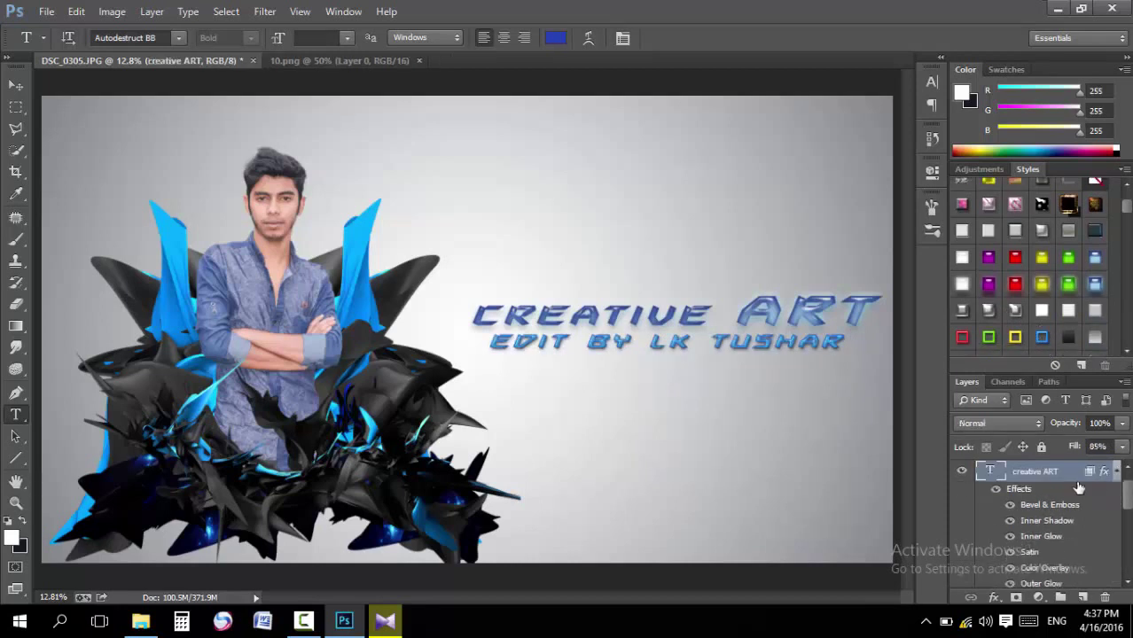
click(1115, 472)
scroll(1059, 514, up, 1)
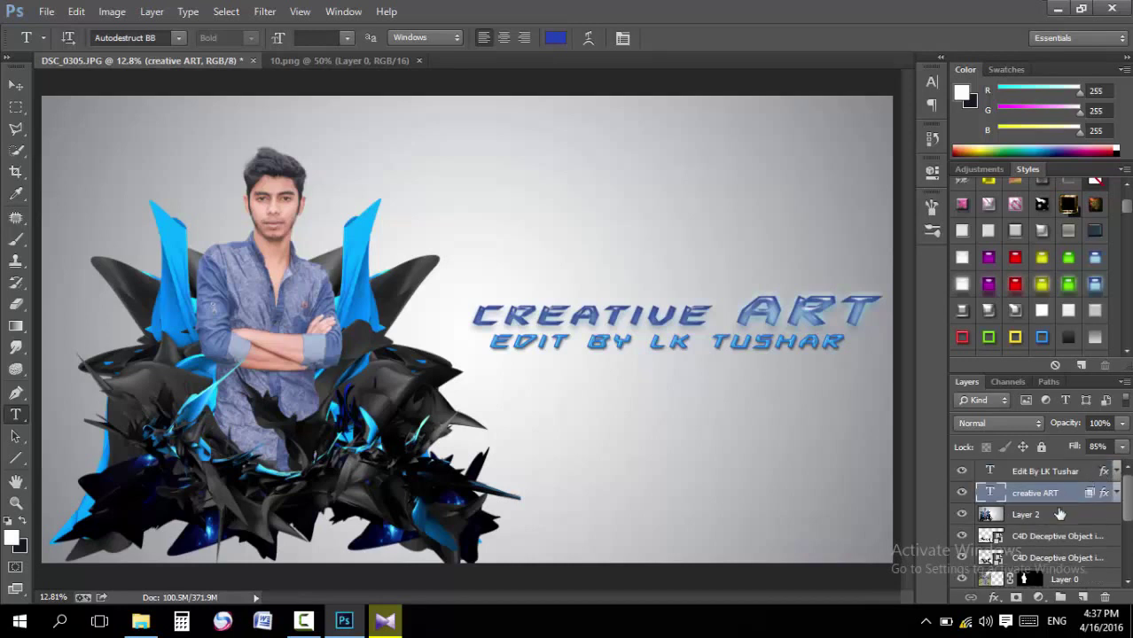
click(1041, 339)
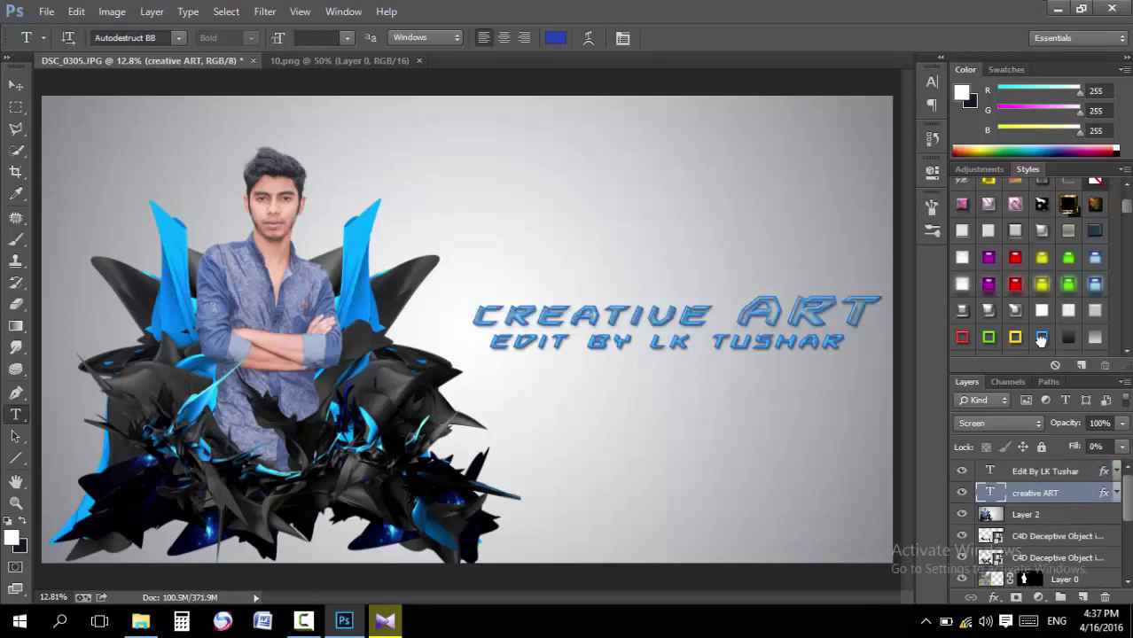
drag(828, 317, 802, 312)
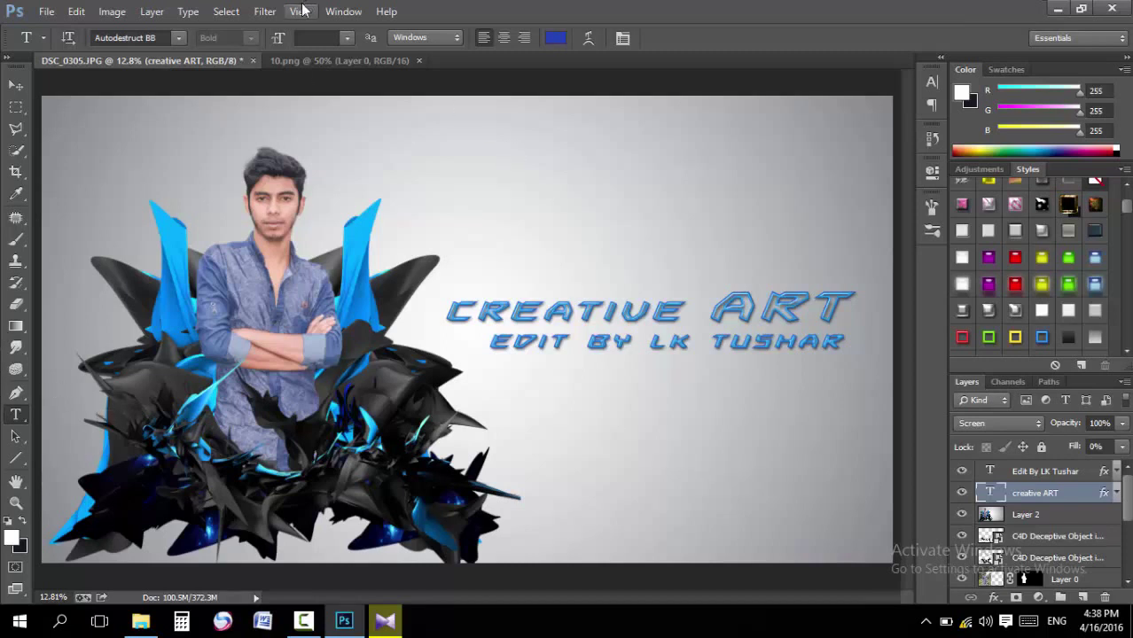
Add a new Layer 3 and fill it with a merged copy of the composite using Apply Image in Multiply mode
click(1085, 598)
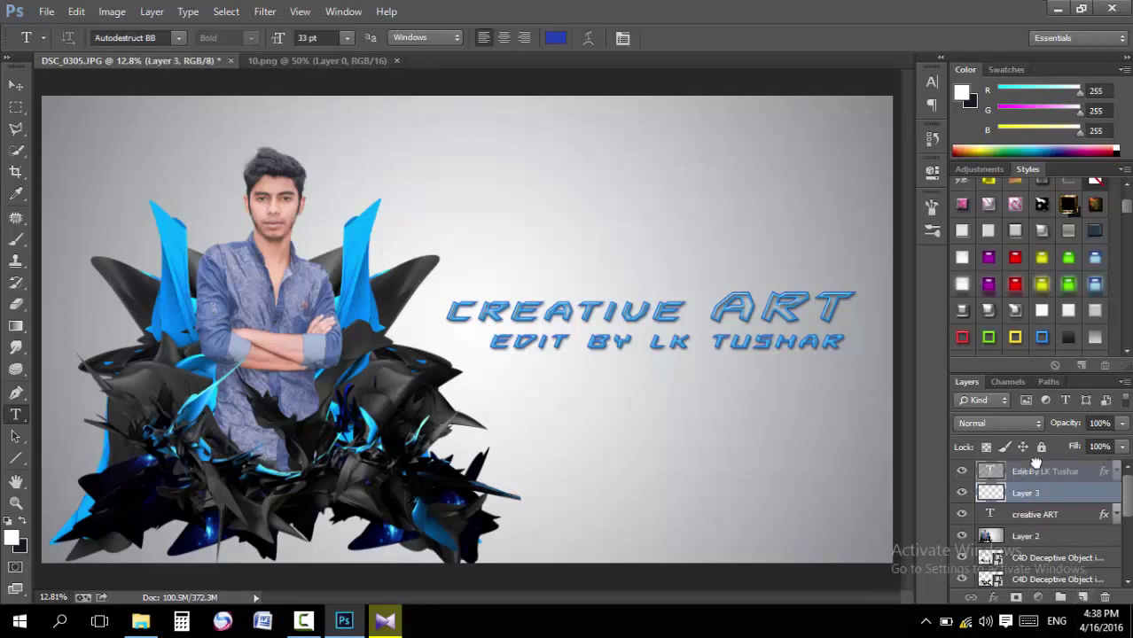
click(112, 11)
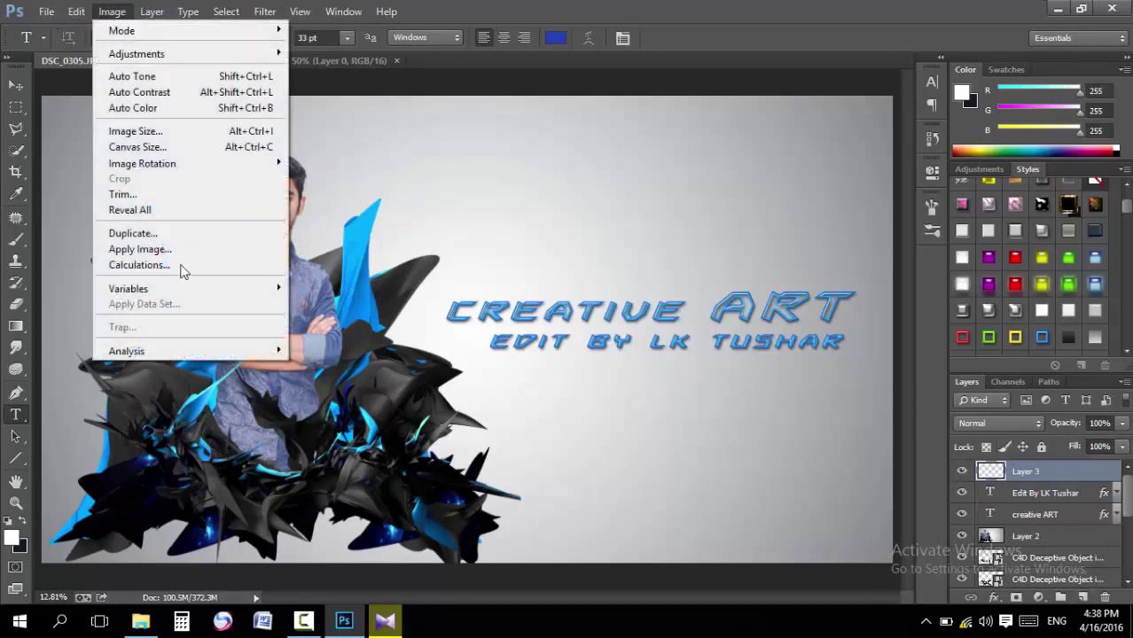
click(180, 249)
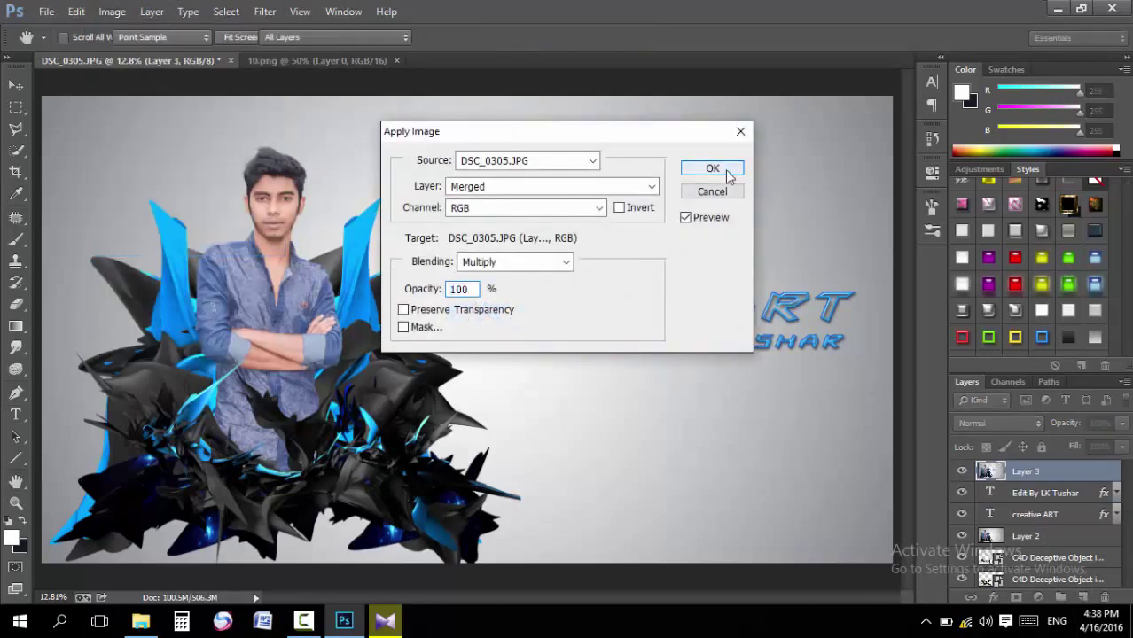
click(706, 170)
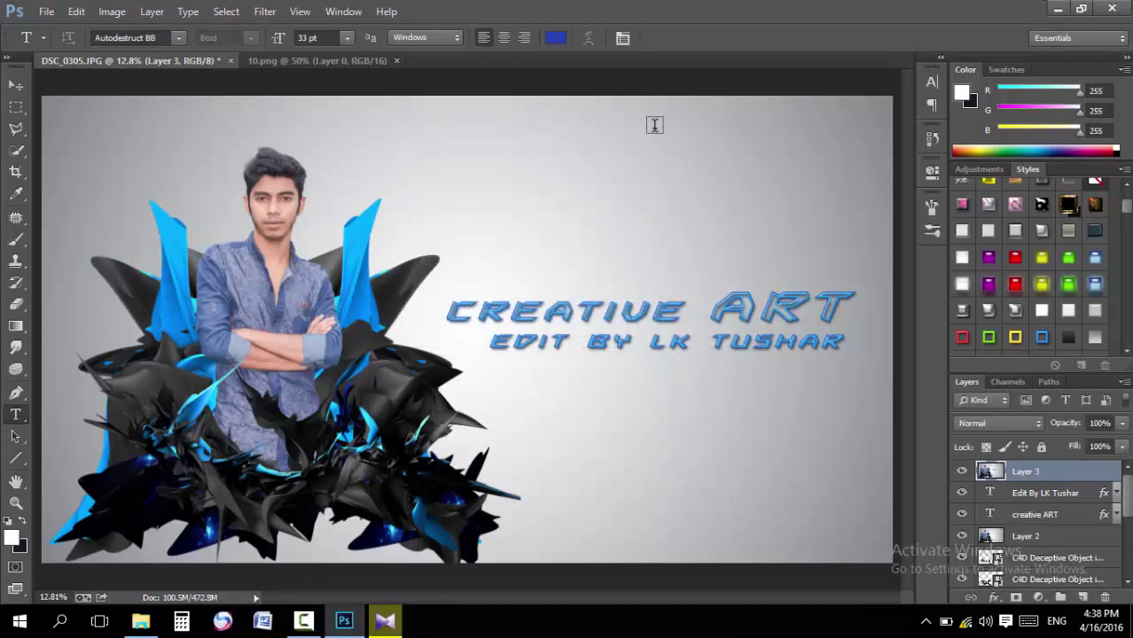
Apply a Nik Collection filter from the Filter menu to Layer 3
click(265, 11)
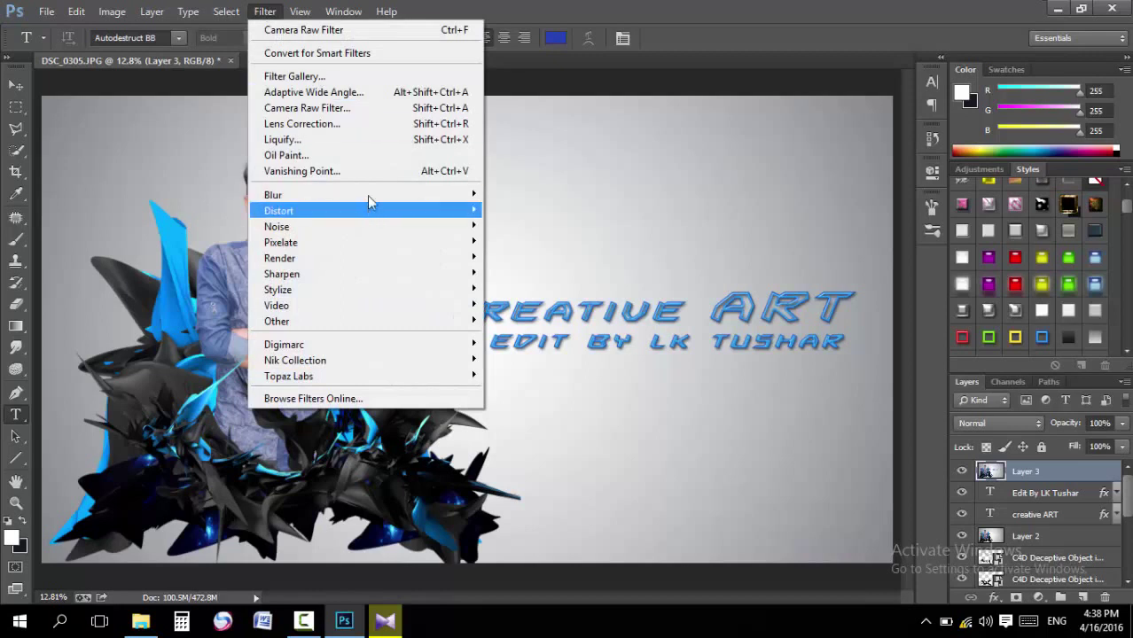
mouse_move(295, 360)
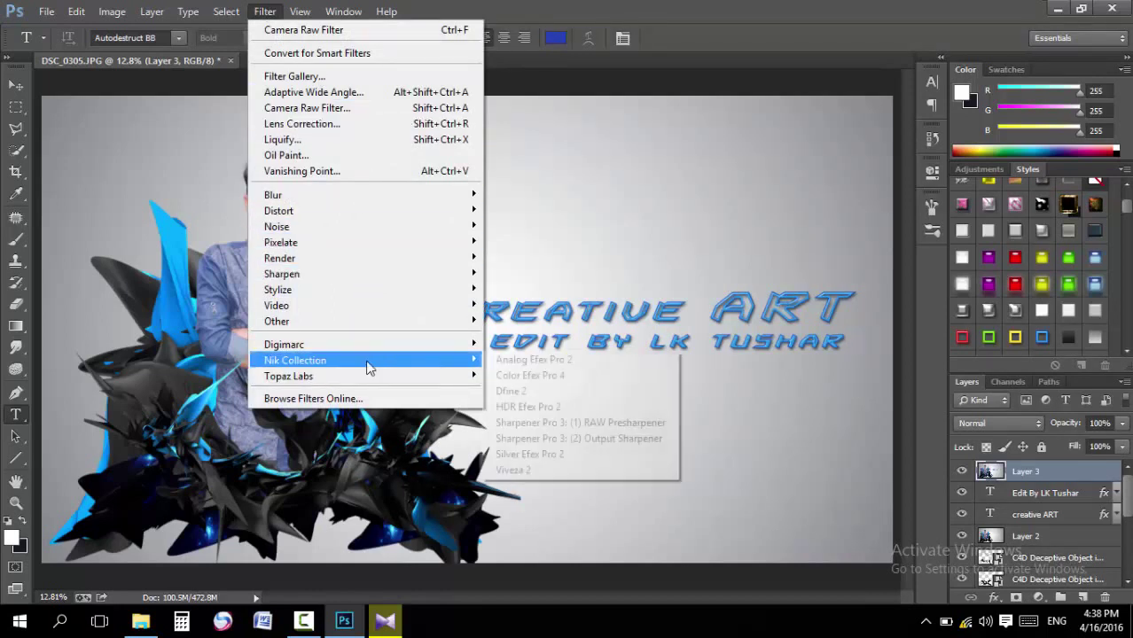
click(578, 375)
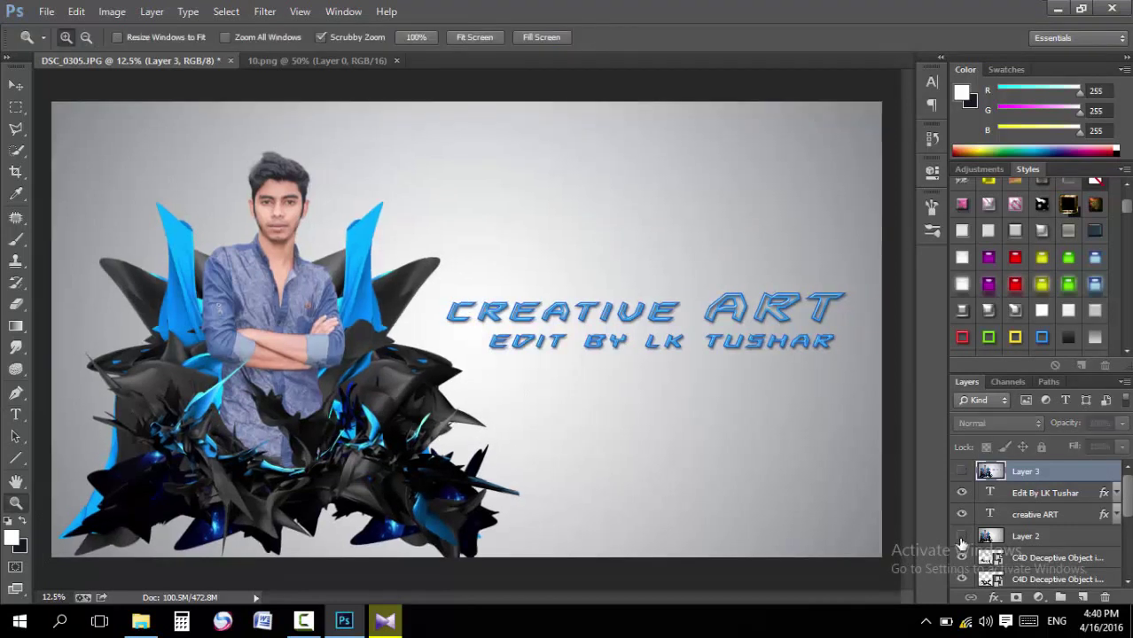
Select Layer 1, Gradient Fill 1 and the C4D shard layers together
click(1012, 500)
click(1016, 516)
scroll(1028, 523, down, 2)
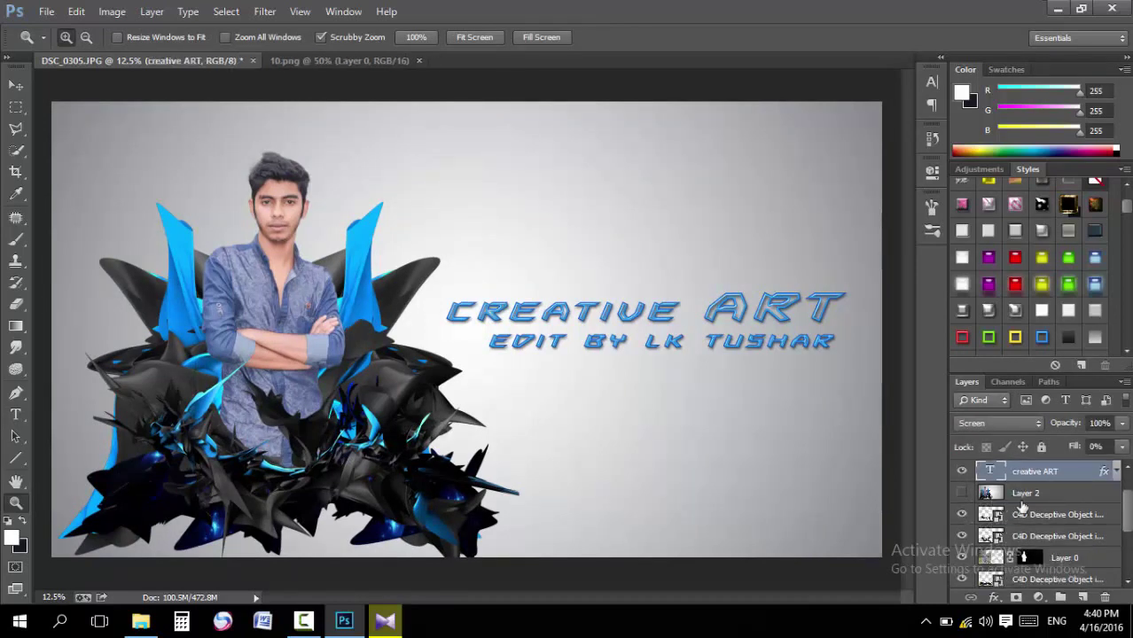
scroll(1032, 532, down, 2)
scroll(1037, 545, down, 2)
click(1038, 577)
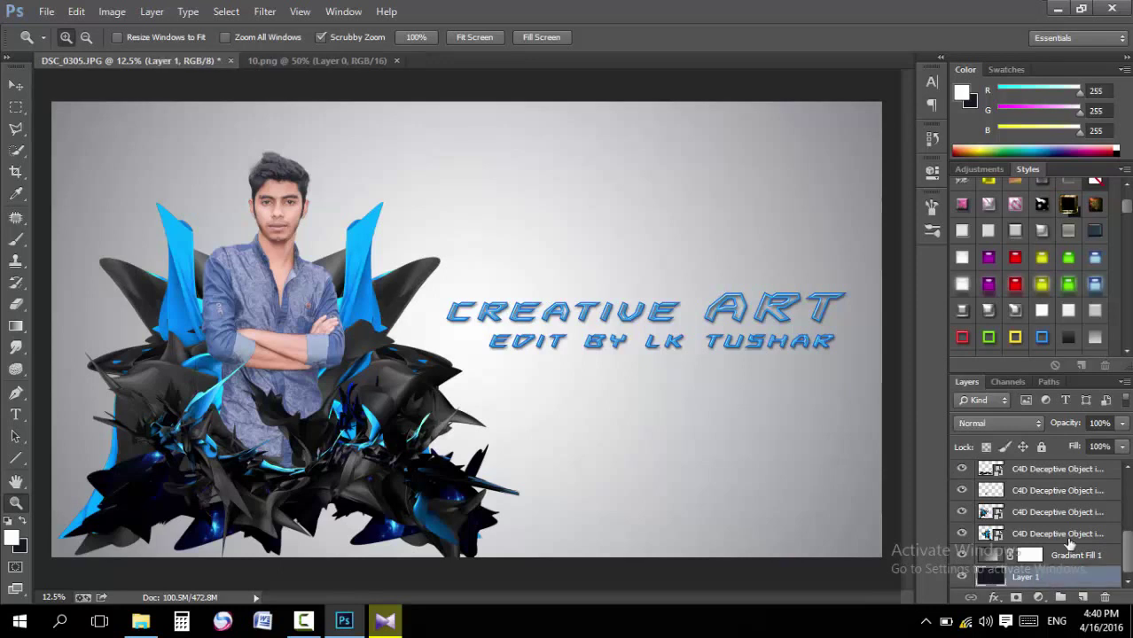
click(1070, 555)
shift+click(1068, 577)
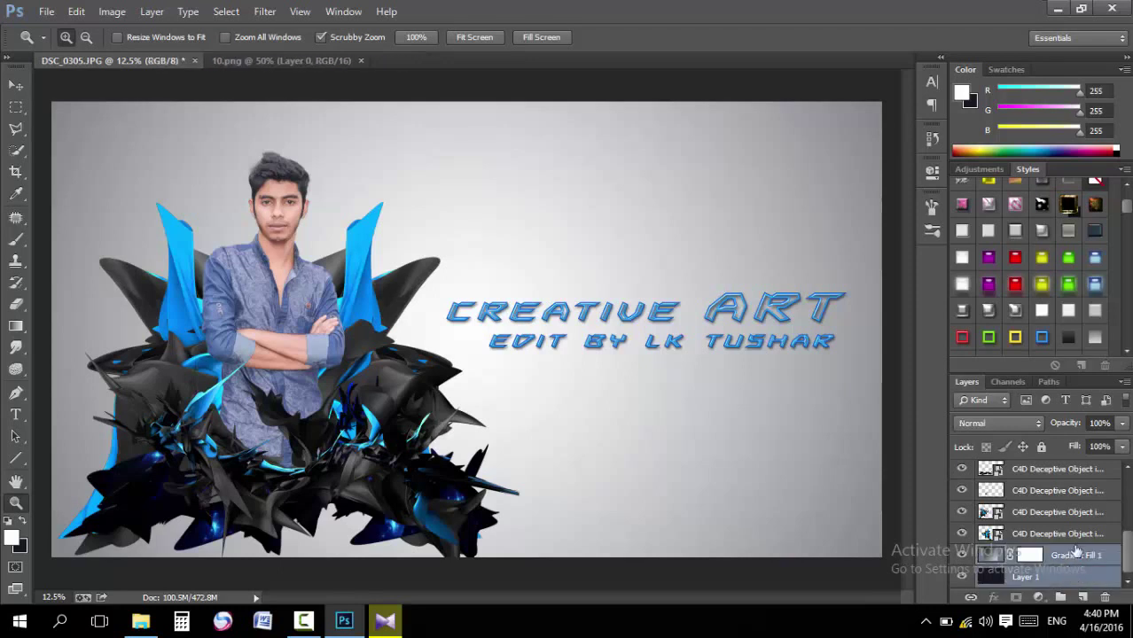
shift+click(1070, 512)
shift+click(1073, 490)
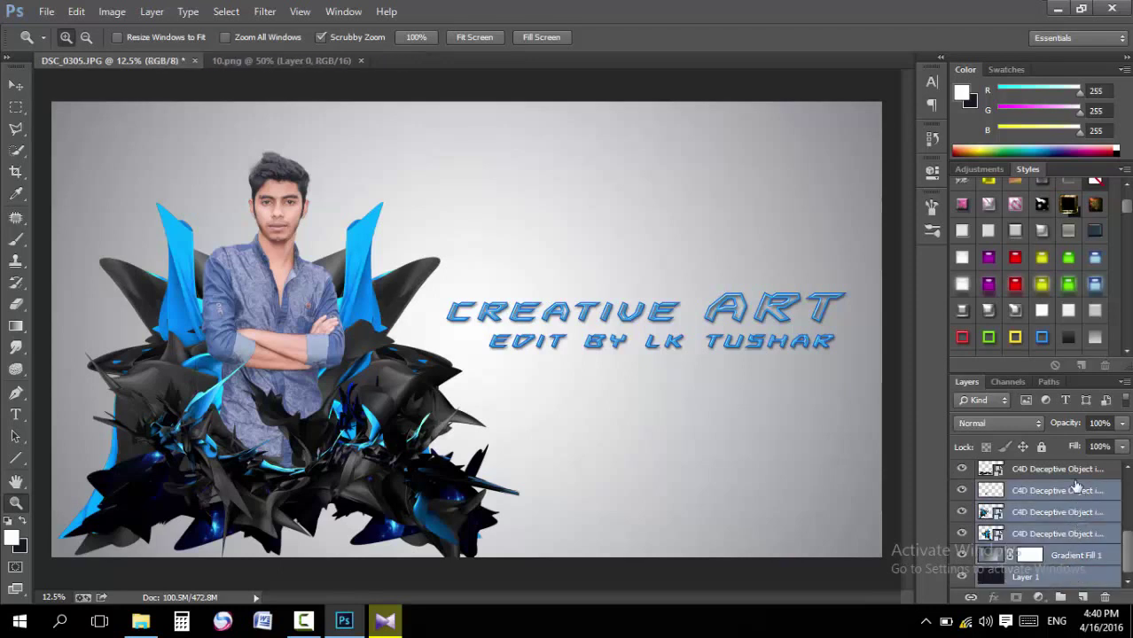
shift+click(1072, 469)
Add the remaining C4D Deceptive Object layer and merge the selection with Ctrl+E
scroll(1073, 483, up, 1)
scroll(1075, 501, up, 1)
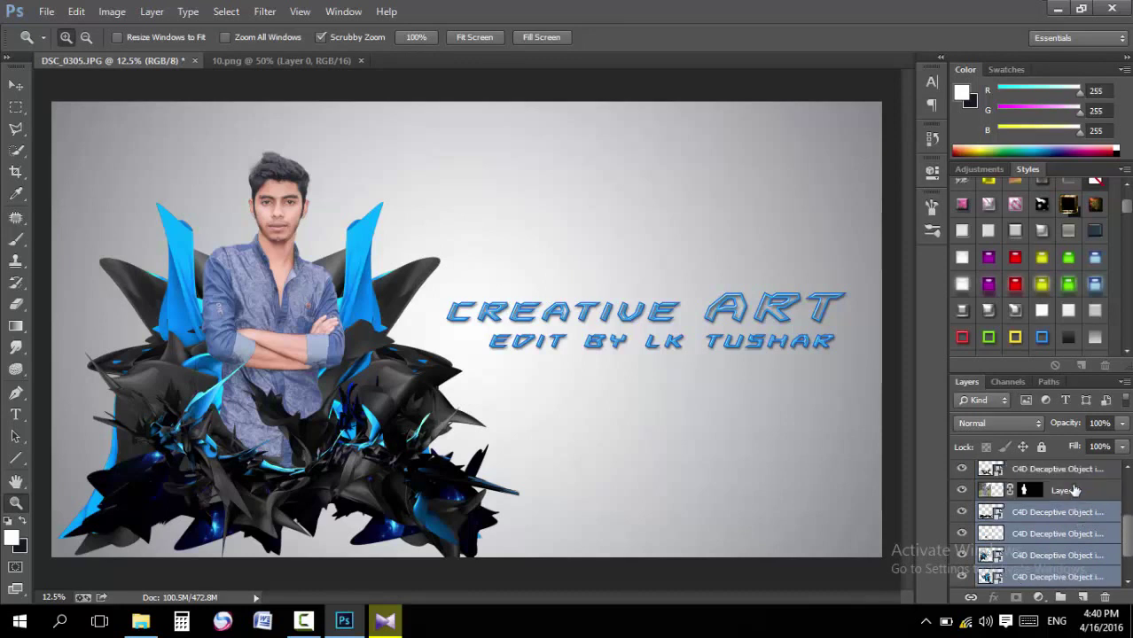
scroll(1074, 490, up, 2)
drag(1074, 532, 1074, 545)
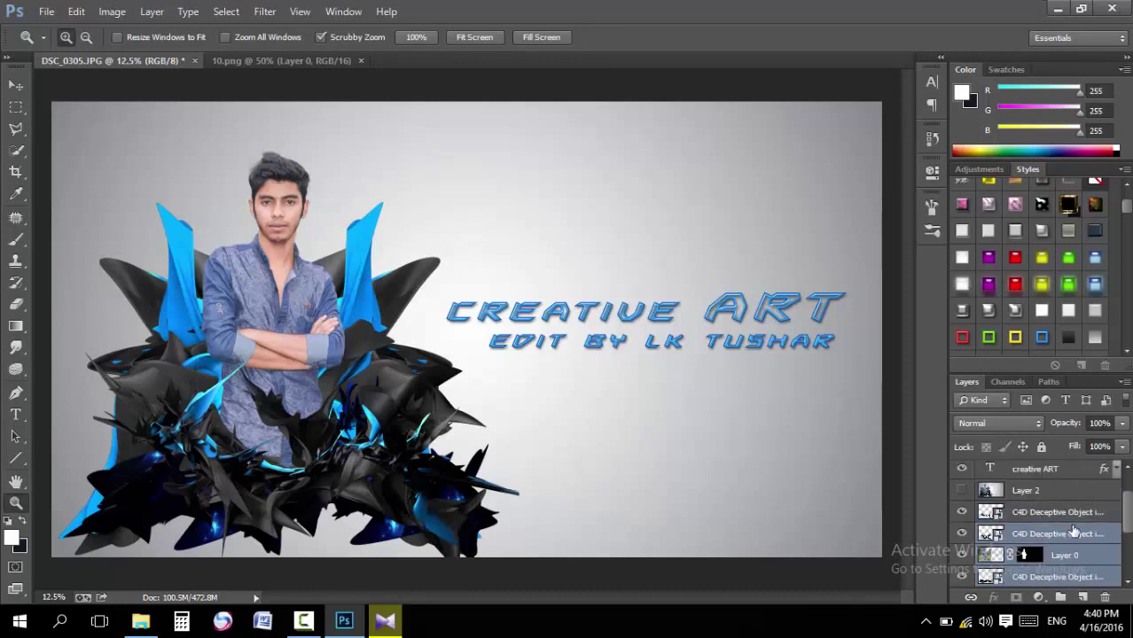
shift+click(1057, 514)
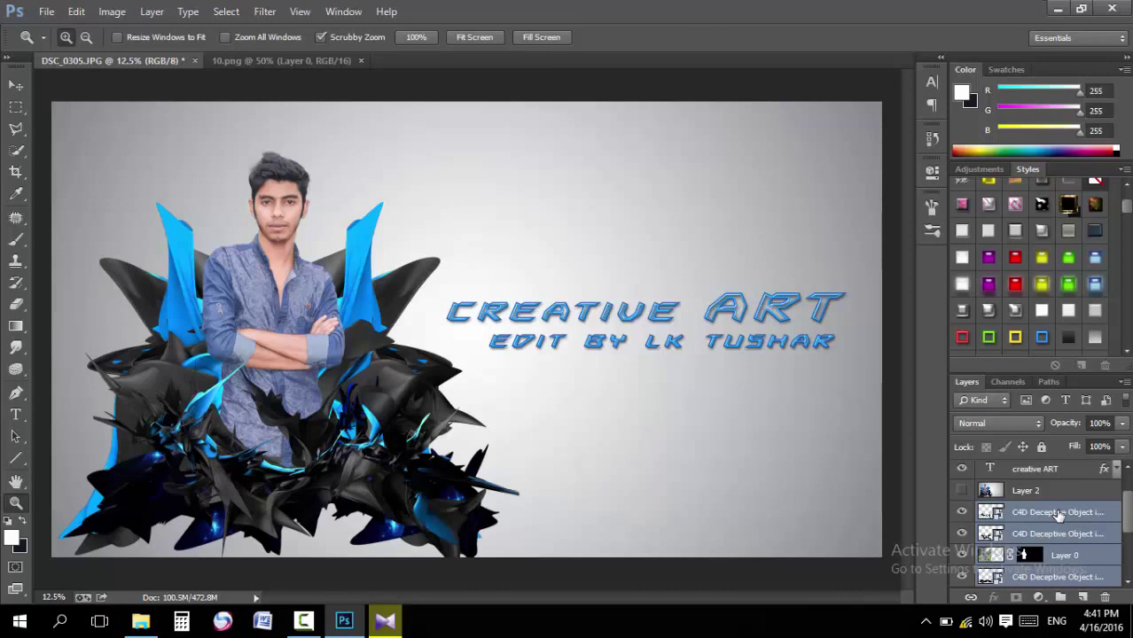
key(ctrl+e)
Delete Layer 2 and Layer 3, then select both title text layers
click(1024, 536)
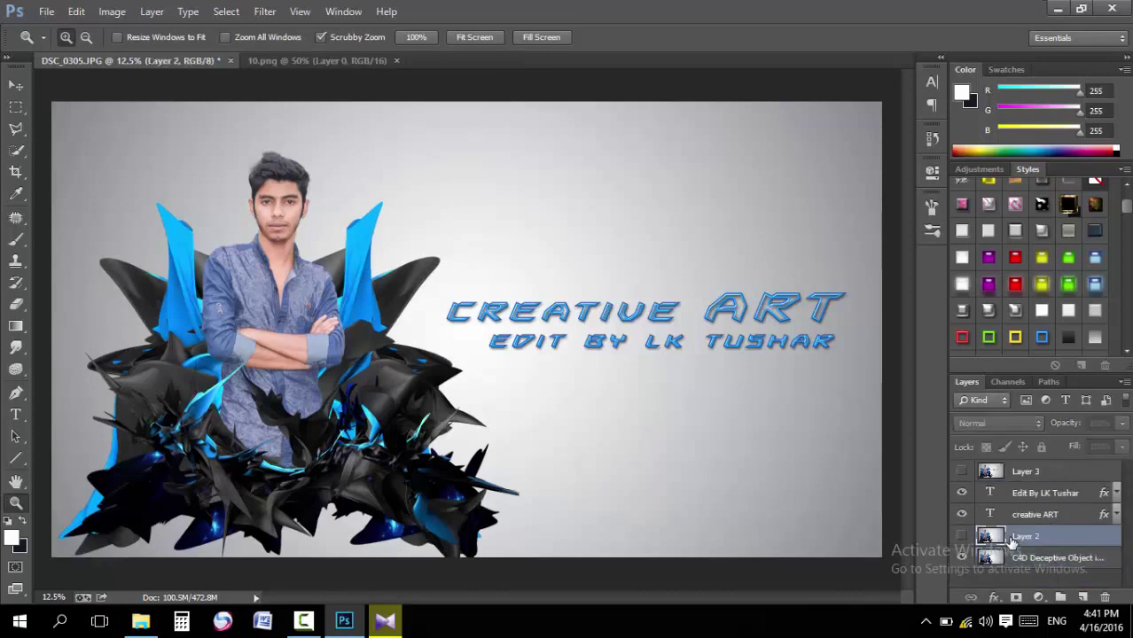
key(Delete)
click(1001, 472)
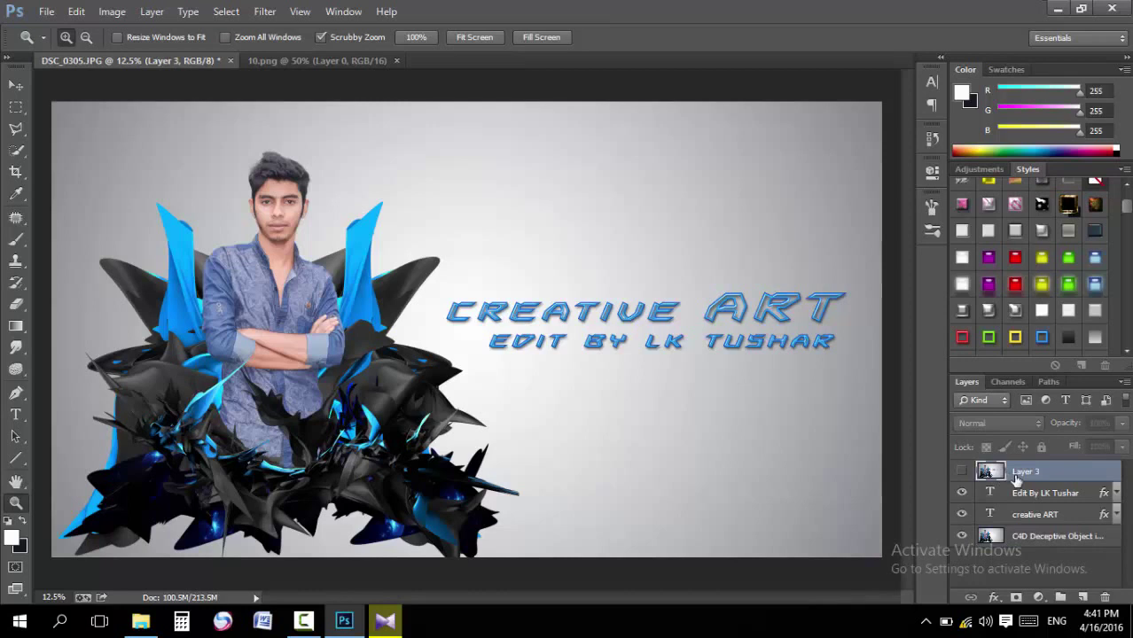
key(Delete)
click(1032, 494)
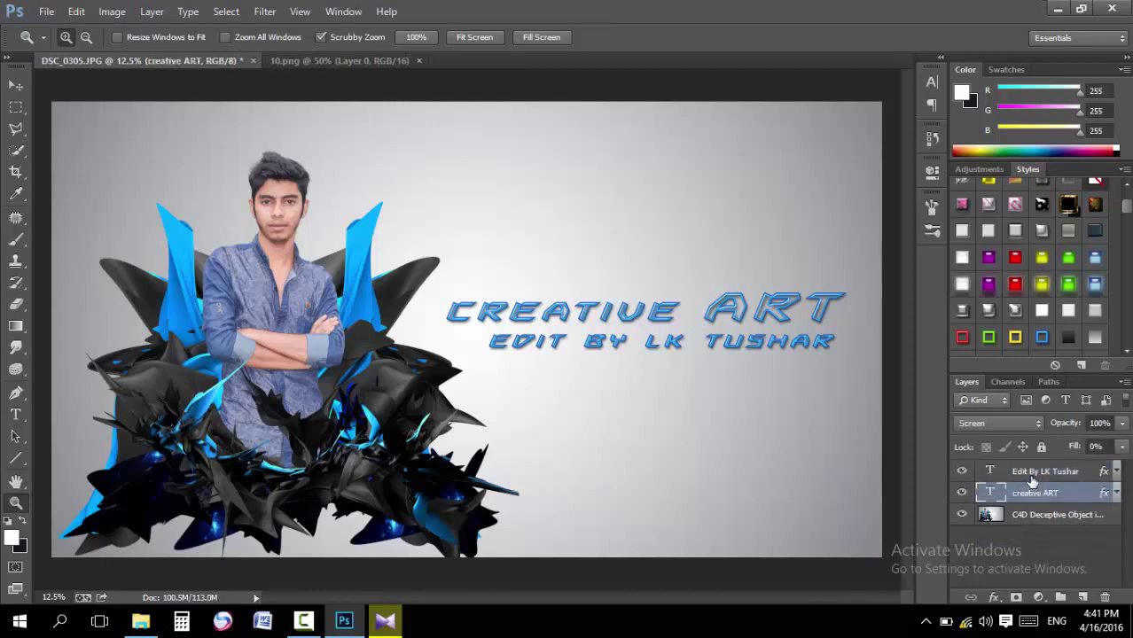
shift+click(1032, 472)
Move both title lines left and shift the merged figure layer to the right
drag(769, 397, 409, 423)
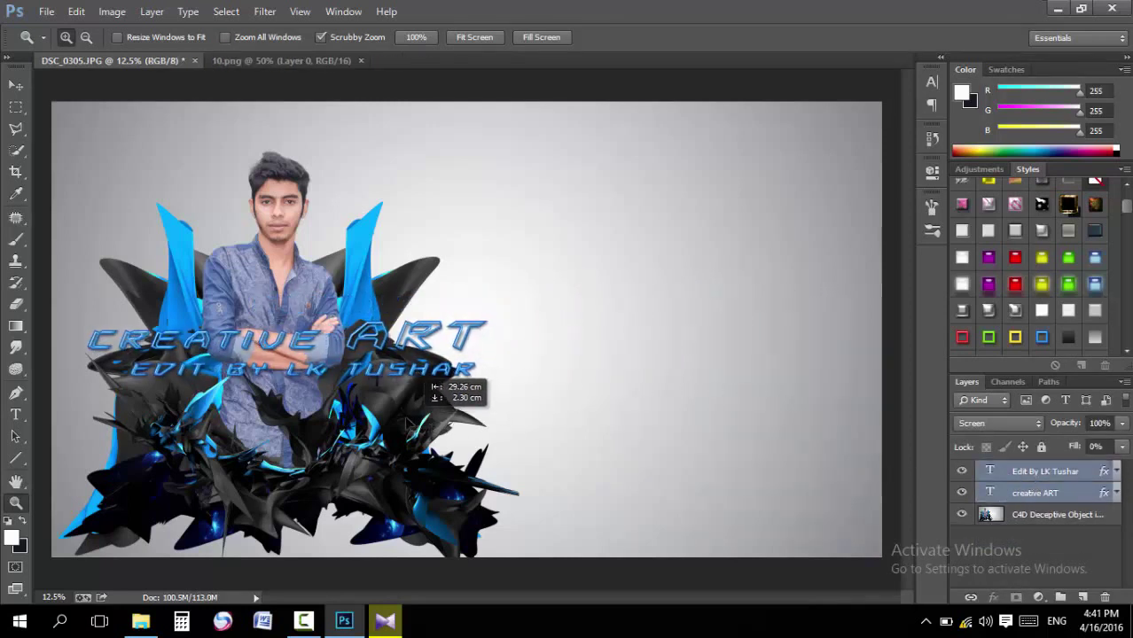
drag(407, 424, 405, 417)
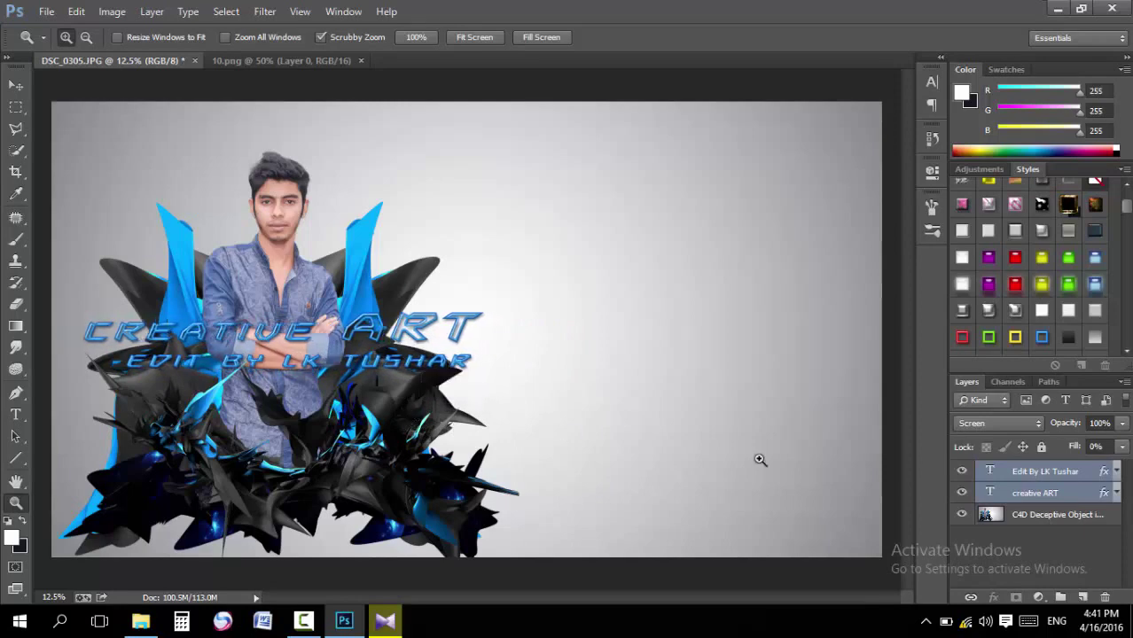
click(1026, 519)
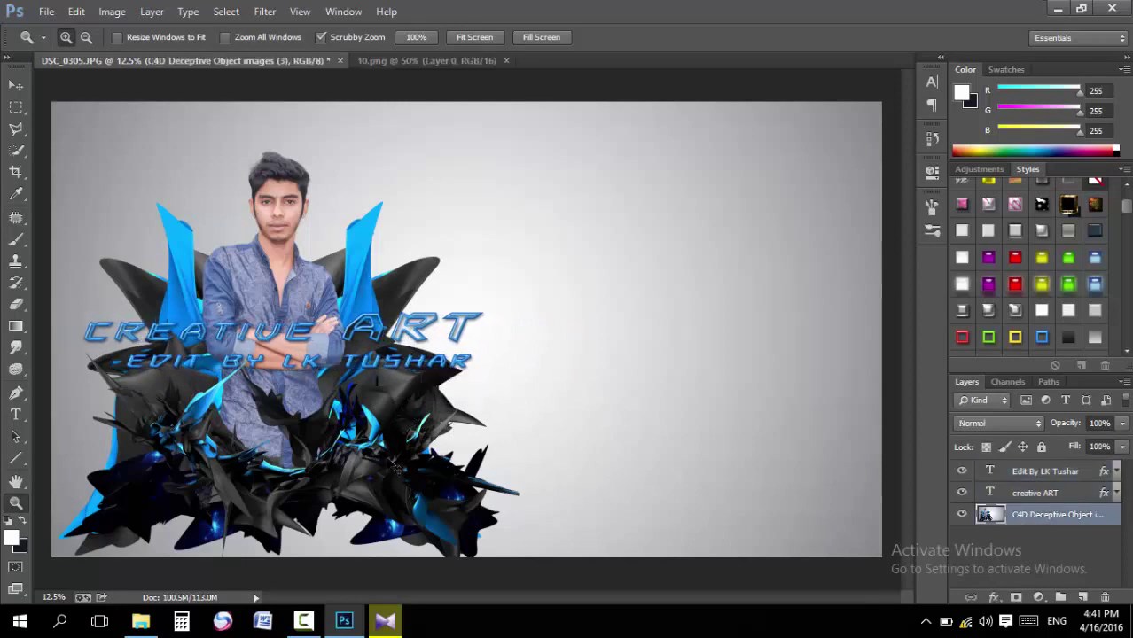
drag(395, 465, 760, 465)
Undo the moves and step back in History to before the merge
key(ctrl+z)
key(ctrl+alt+z)
key(ctrl+alt+z)
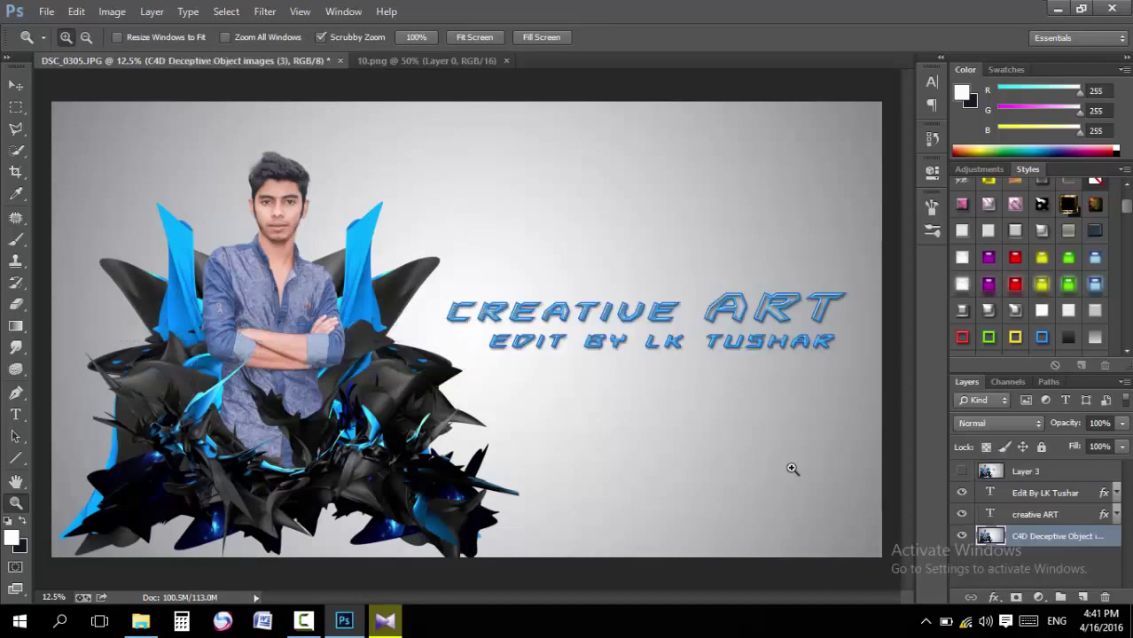
key(ctrl+alt+z)
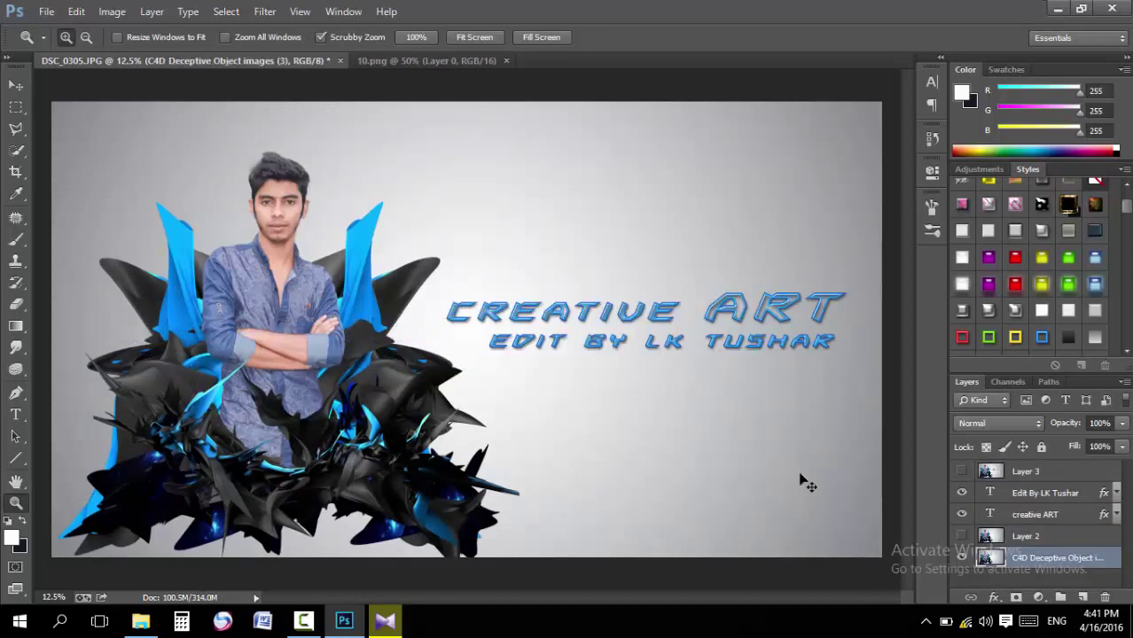
key(ctrl+alt+z)
Select all the C4D Deceptive Object shard layers
scroll(1070, 543, down, 3)
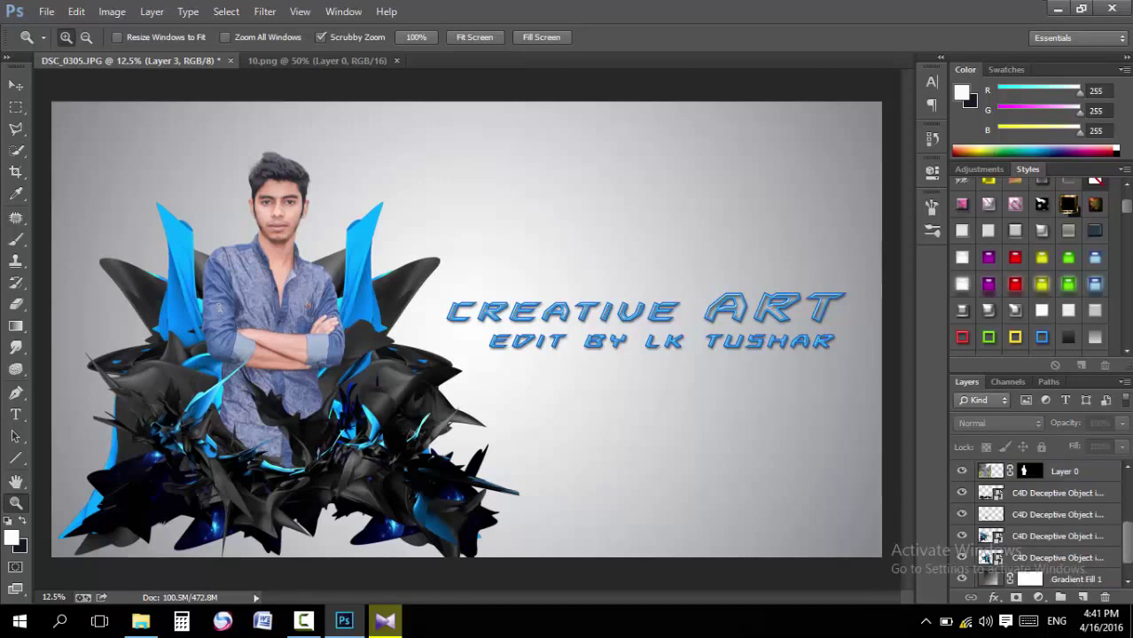
scroll(1070, 542, down, 3)
click(1068, 536)
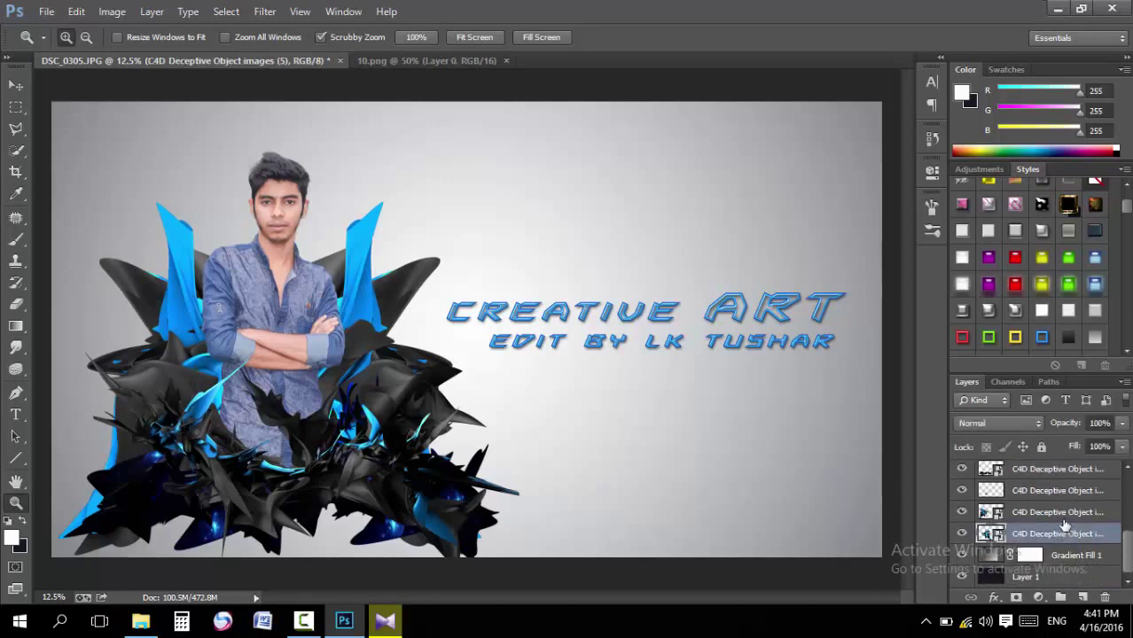
ctrl+click(1057, 511)
ctrl+click(1053, 490)
ctrl+click(1057, 512)
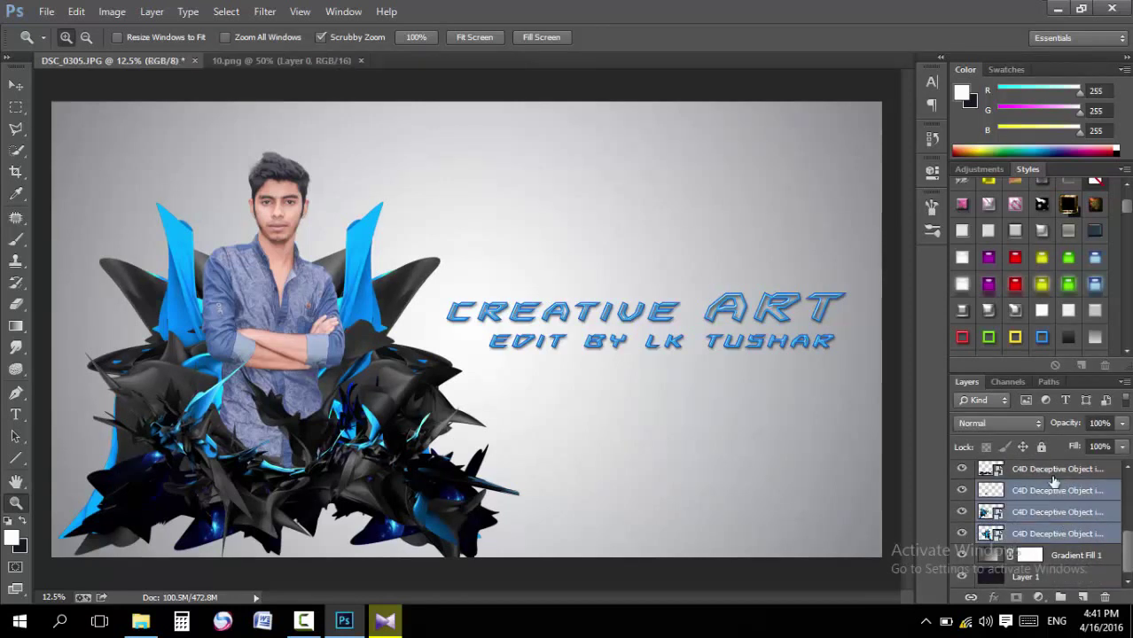
ctrl+click(1053, 470)
scroll(1105, 525, up, 2)
scroll(1105, 536, up, 2)
Add Layer 0 and merge the figure layers into one C4D Deceptive Object images (3) layer
ctrl+click(1099, 534)
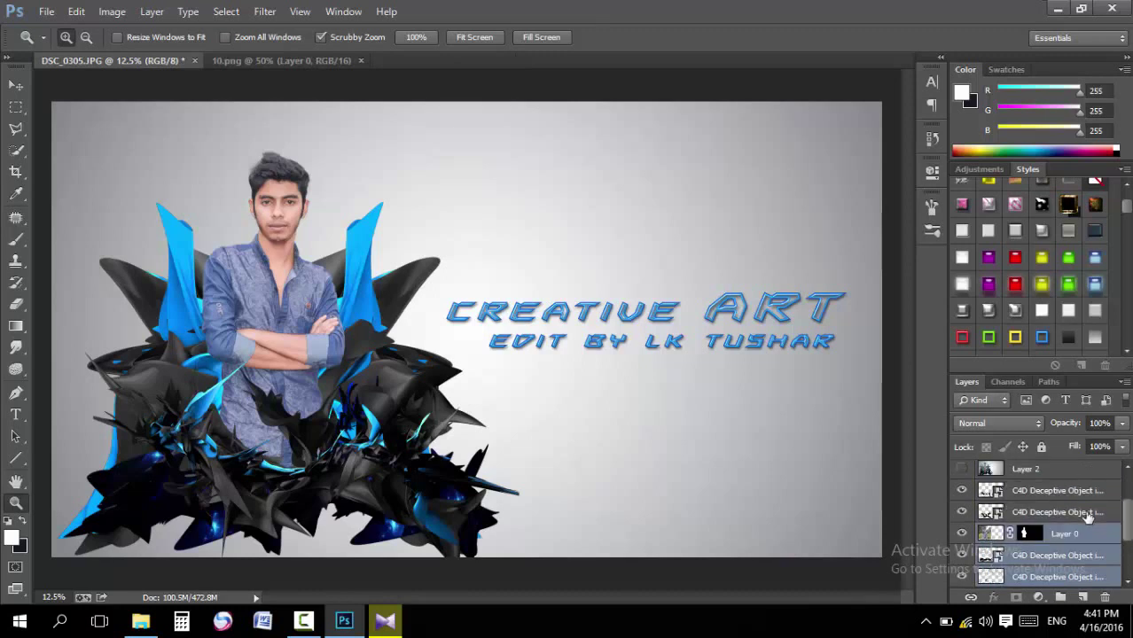
ctrl+click(1086, 514)
ctrl+click(1081, 490)
key(ctrl+e)
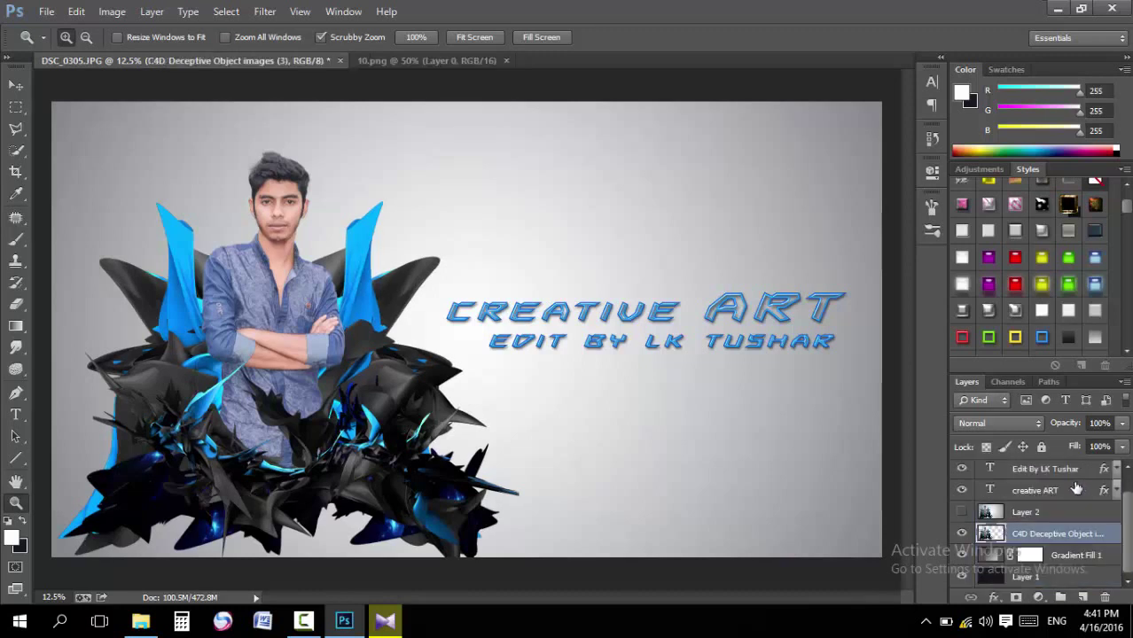
click(1053, 526)
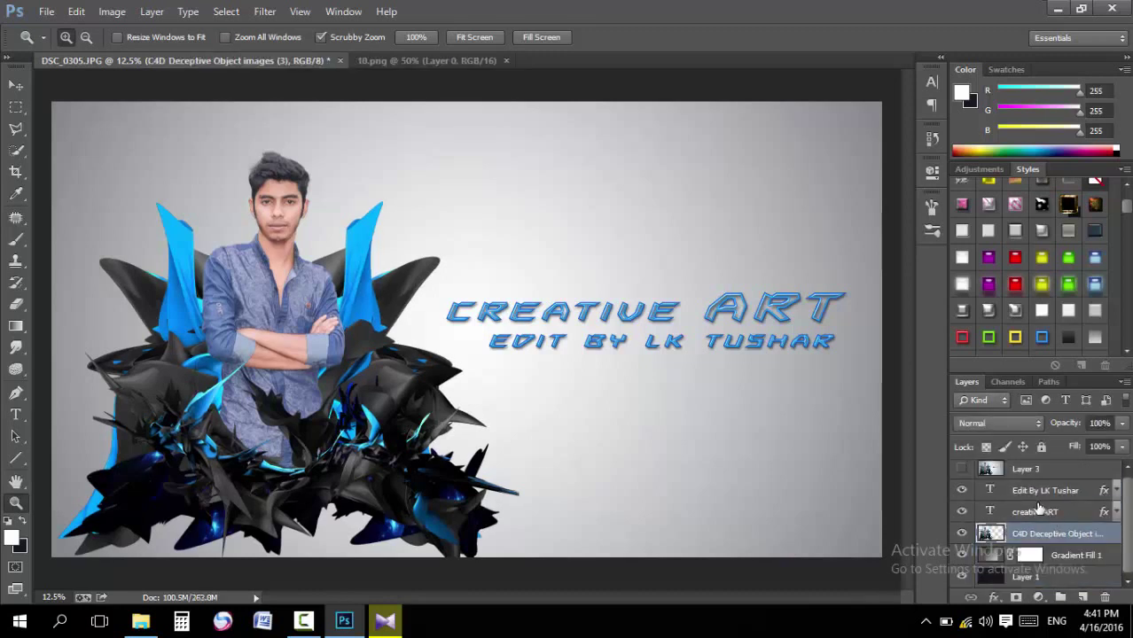
Select the Edit By LK Tushar text layer in the Layers panel
scroll(1024, 483, down, 1)
click(1024, 479)
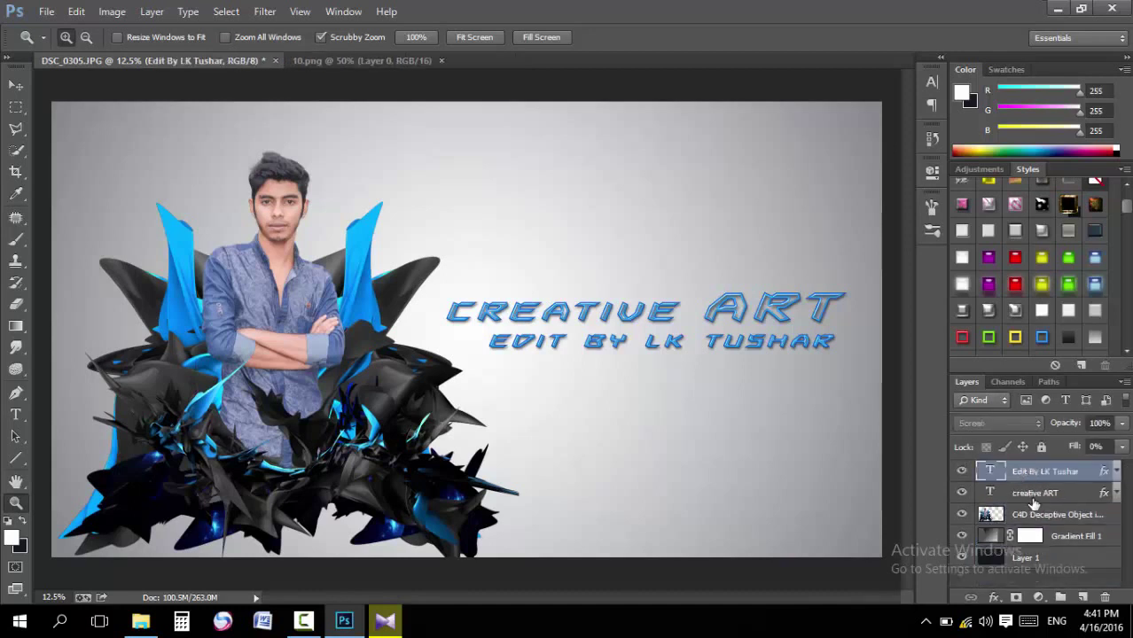
click(1032, 499)
click(1030, 521)
click(1028, 471)
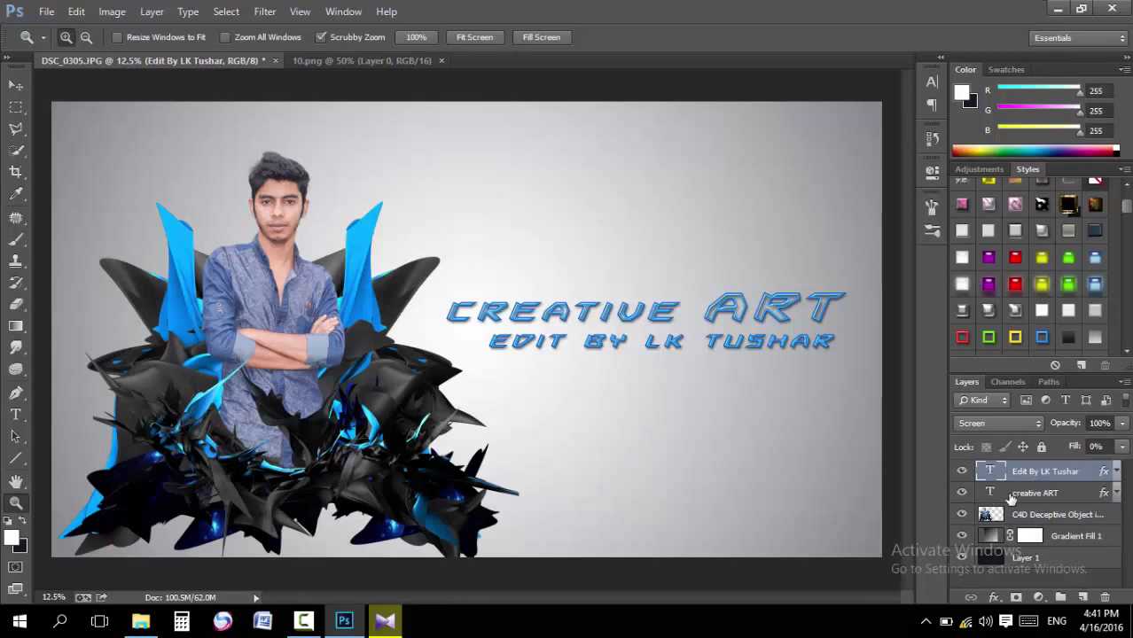
Move both title lines to the left and the man and shards to the right
shift+click(1010, 493)
drag(656, 399, 280, 423)
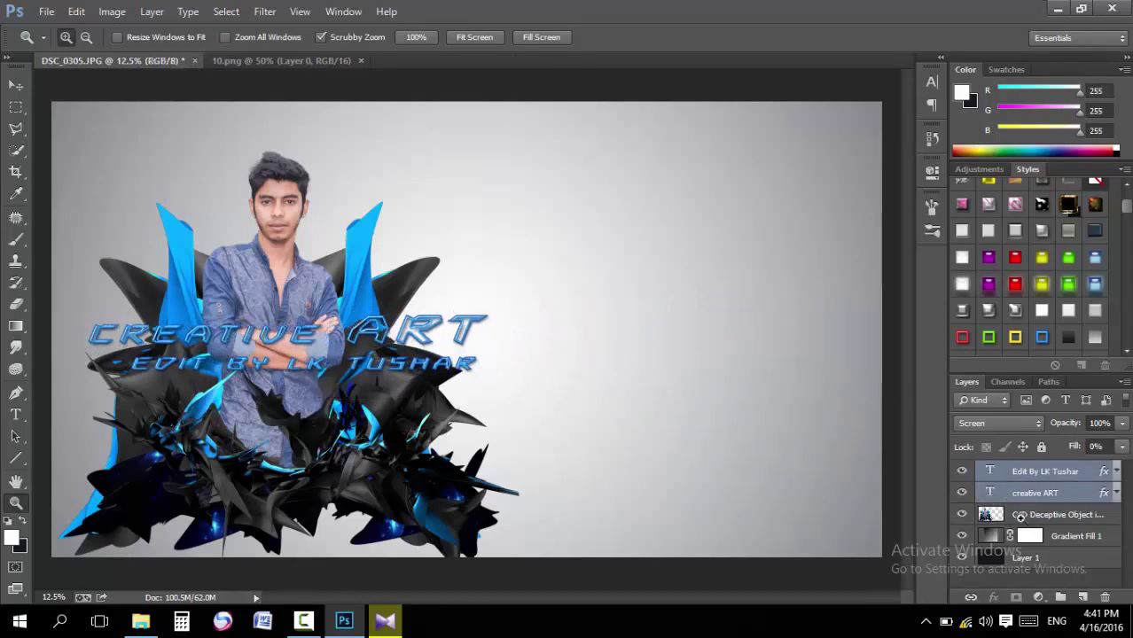
click(1020, 518)
mouse_move(440, 451)
mouse_down()
mouse_move(728, 429)
mouse_move(760, 410)
mouse_up()
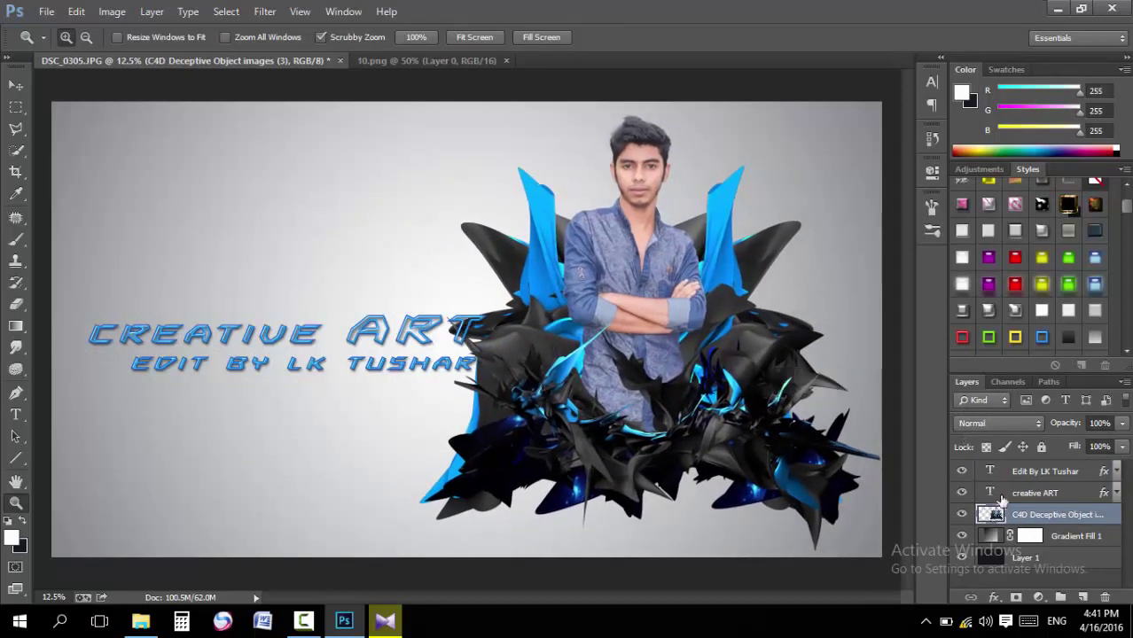
Scale the CREATIVE ART / EDIT BY LK TUSHAR title to about 95% and settle it at left
click(1019, 493)
shift+click(1037, 471)
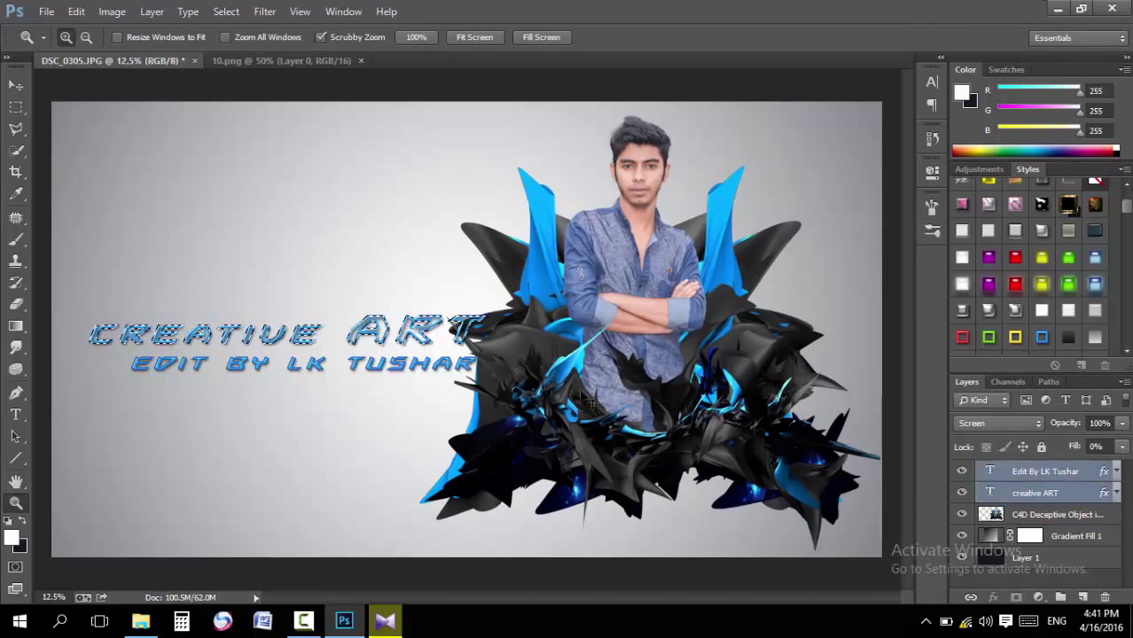
drag(434, 372, 401, 379)
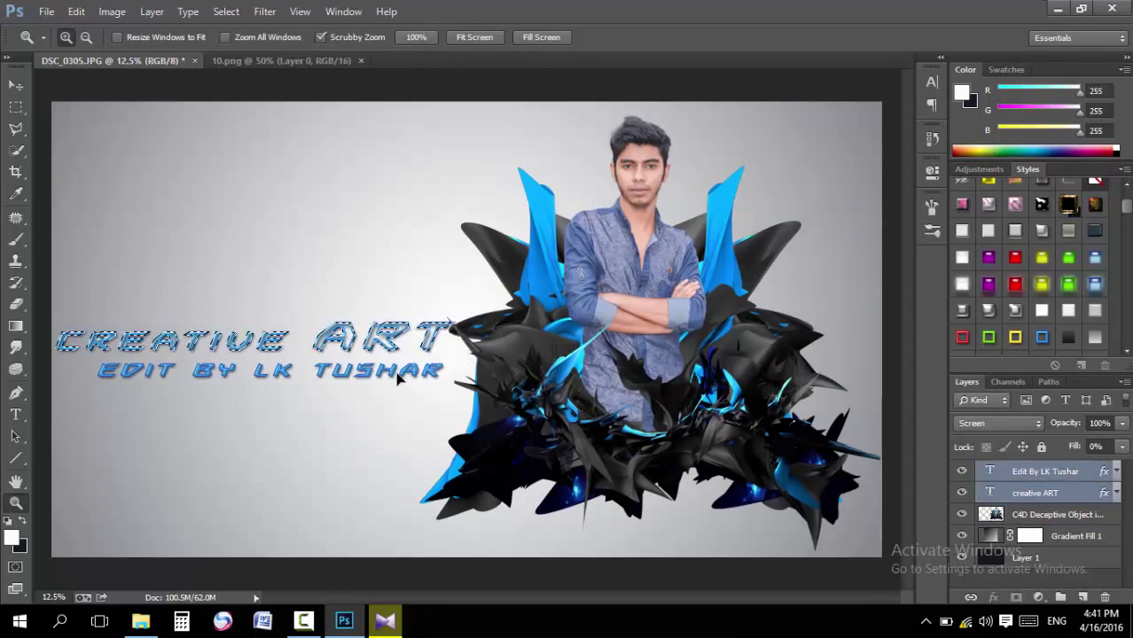
key(ctrl+t)
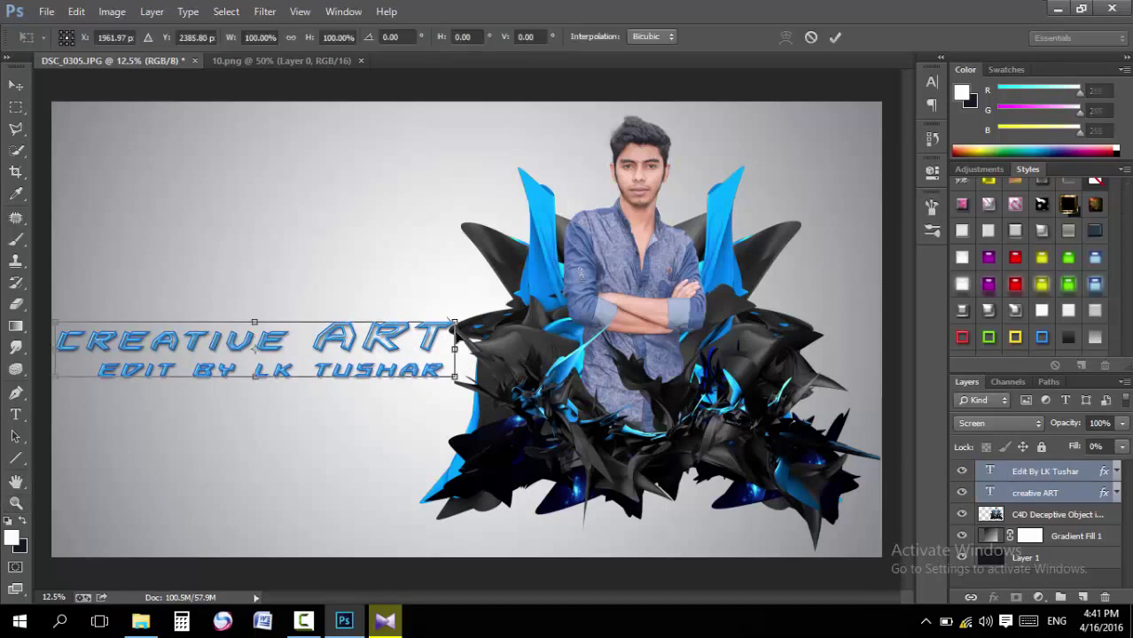
mouse_move(443, 321)
mouse_down()
mouse_move(434, 326)
mouse_move(423, 286)
mouse_up()
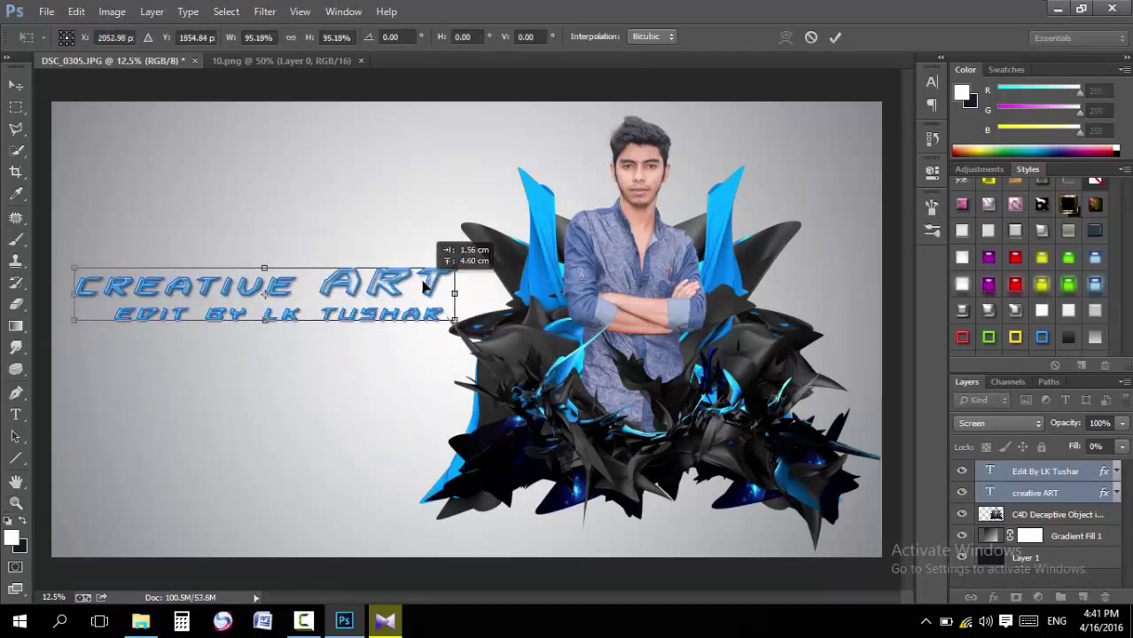
click(840, 37)
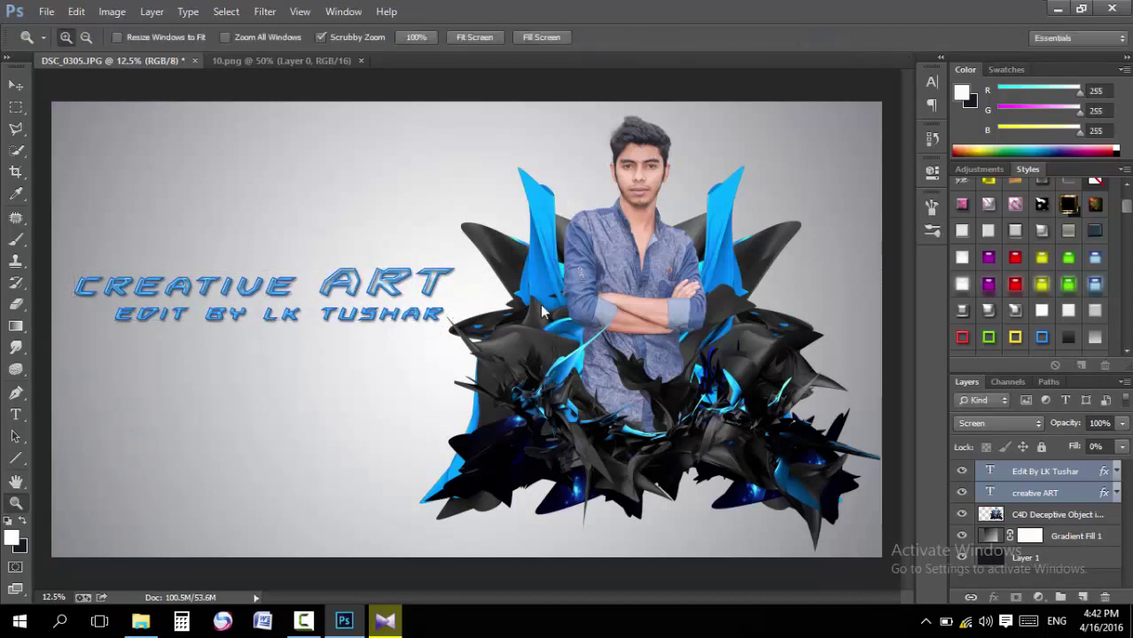
mouse_move(328, 313)
mouse_down()
mouse_move(334, 306)
mouse_move(318, 335)
mouse_up()
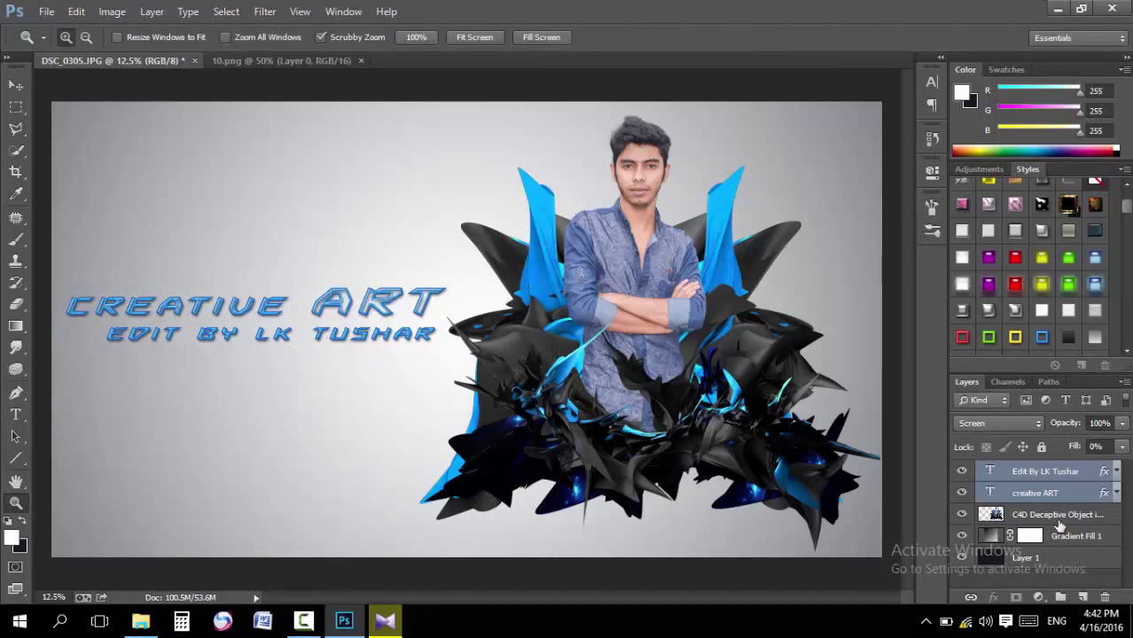
Scale the C4D figure layer to about 93% and shift it slightly left and down
click(1059, 516)
key(ctrl+t)
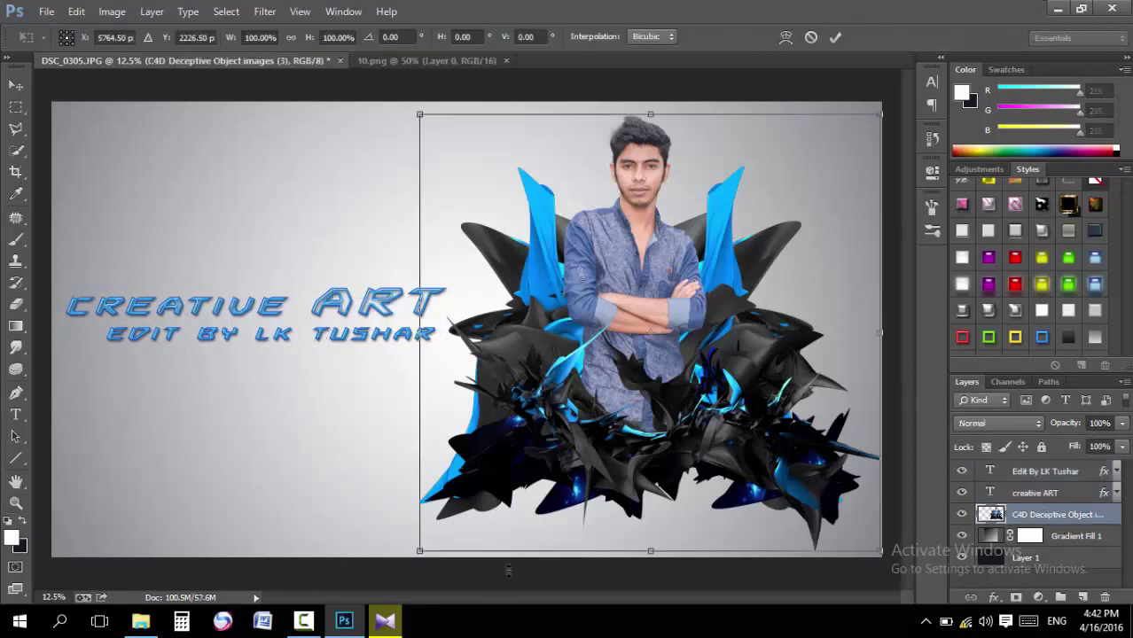
drag(420, 551, 452, 520)
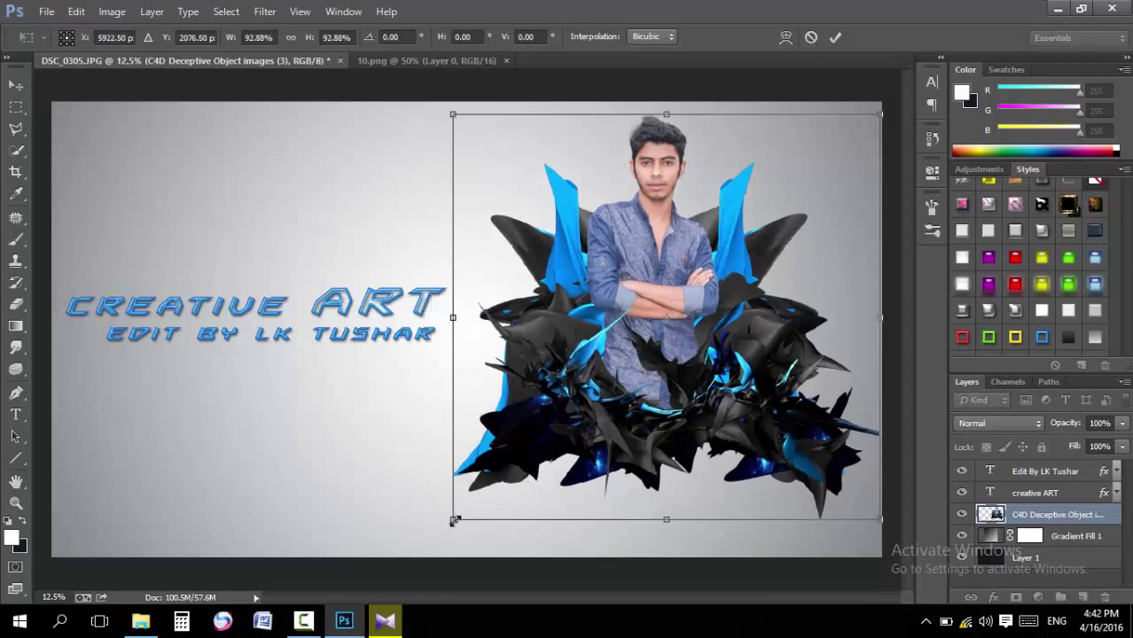
drag(645, 509, 621, 518)
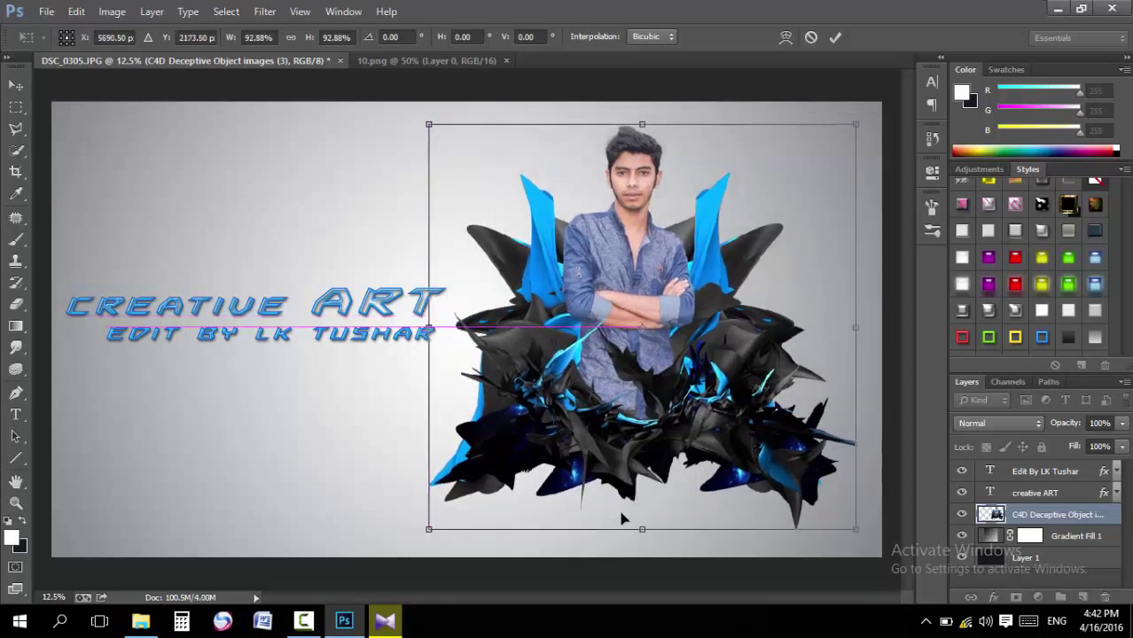
click(834, 37)
key(z)
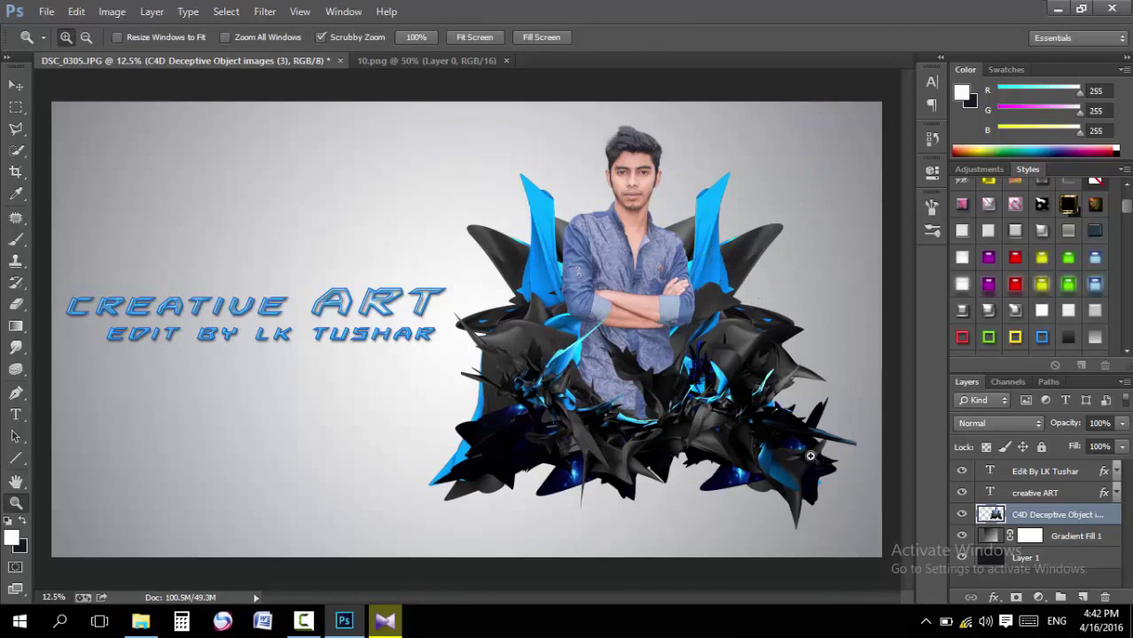
In the Camera Raw Filter, set Exposure to -0.15 and Vibrance to +100
click(264, 11)
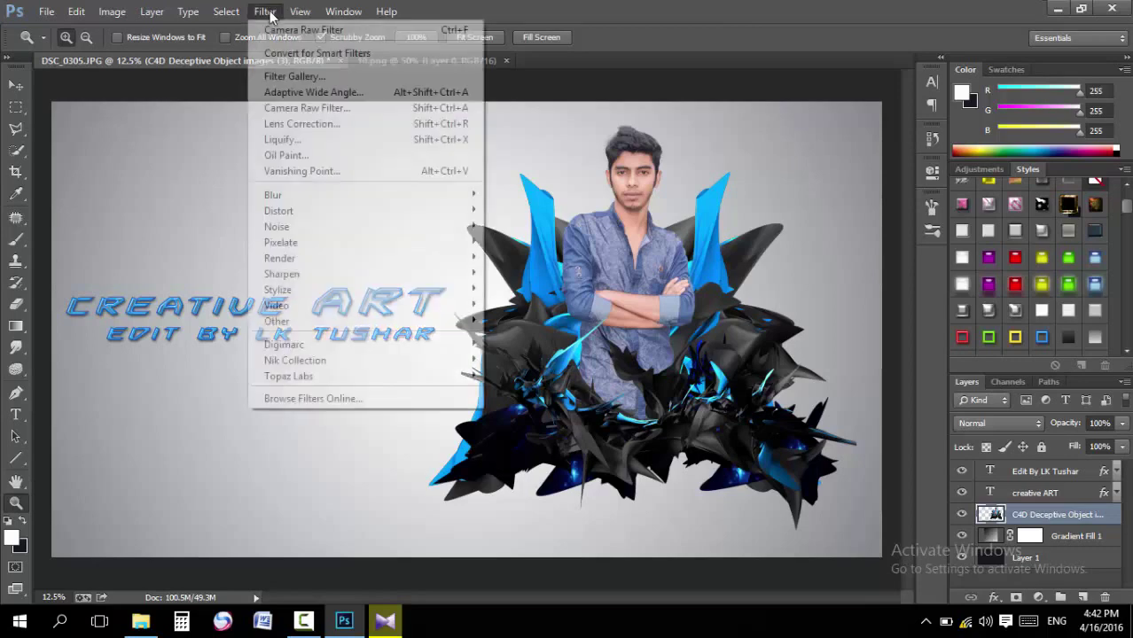
click(320, 122)
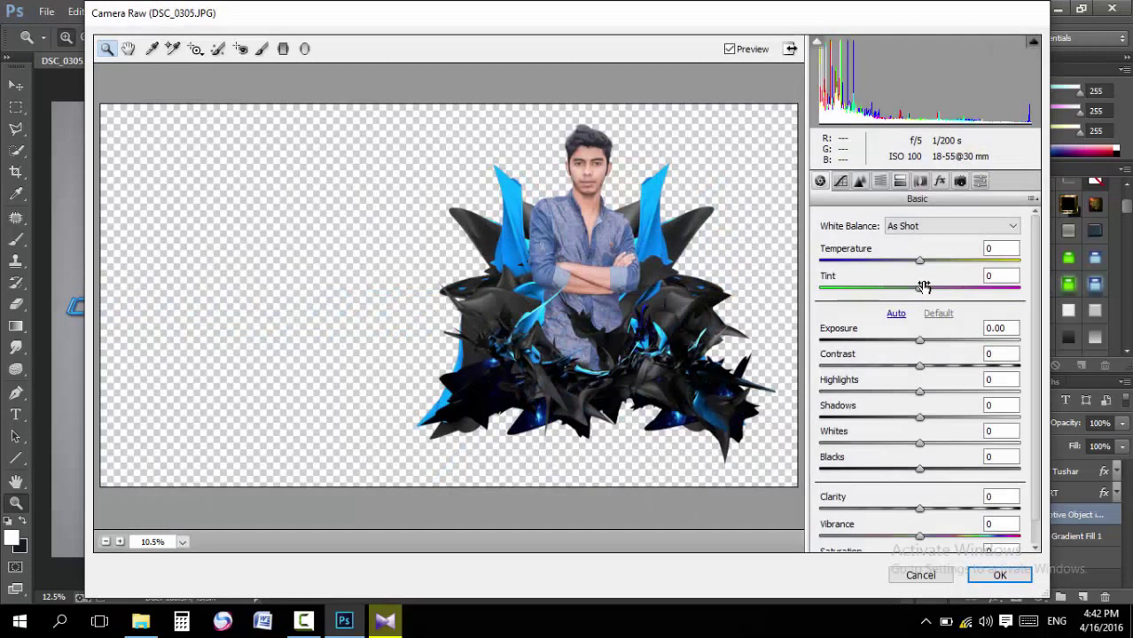
click(1017, 327)
key(Down)
key(Down)
key(Down)
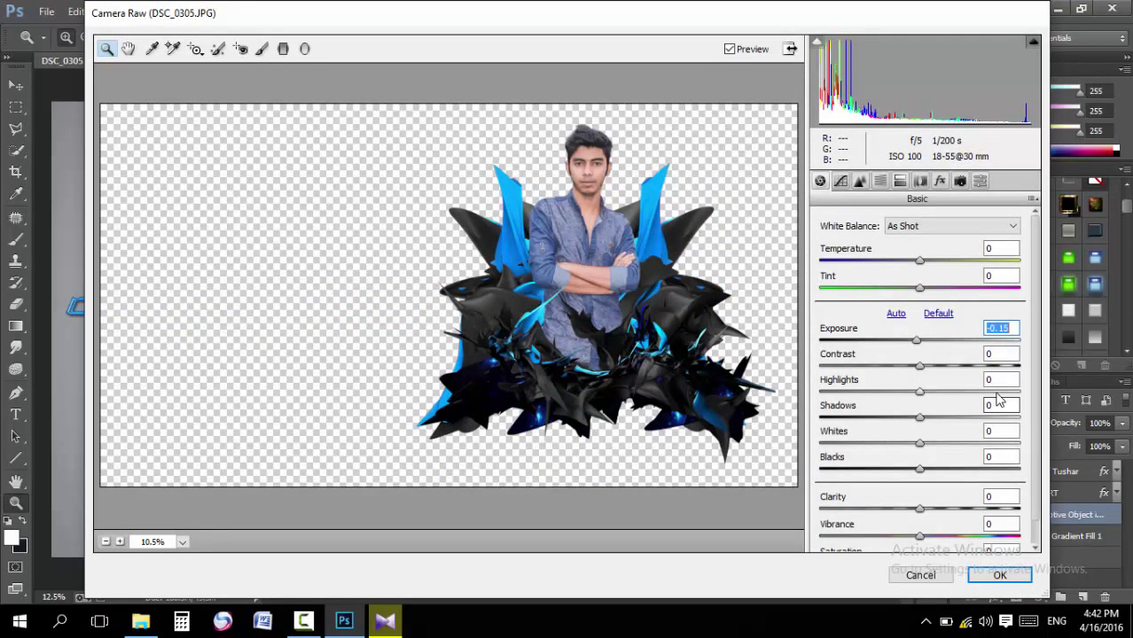
key(Down)
key(Up)
drag(919, 536, 1028, 541)
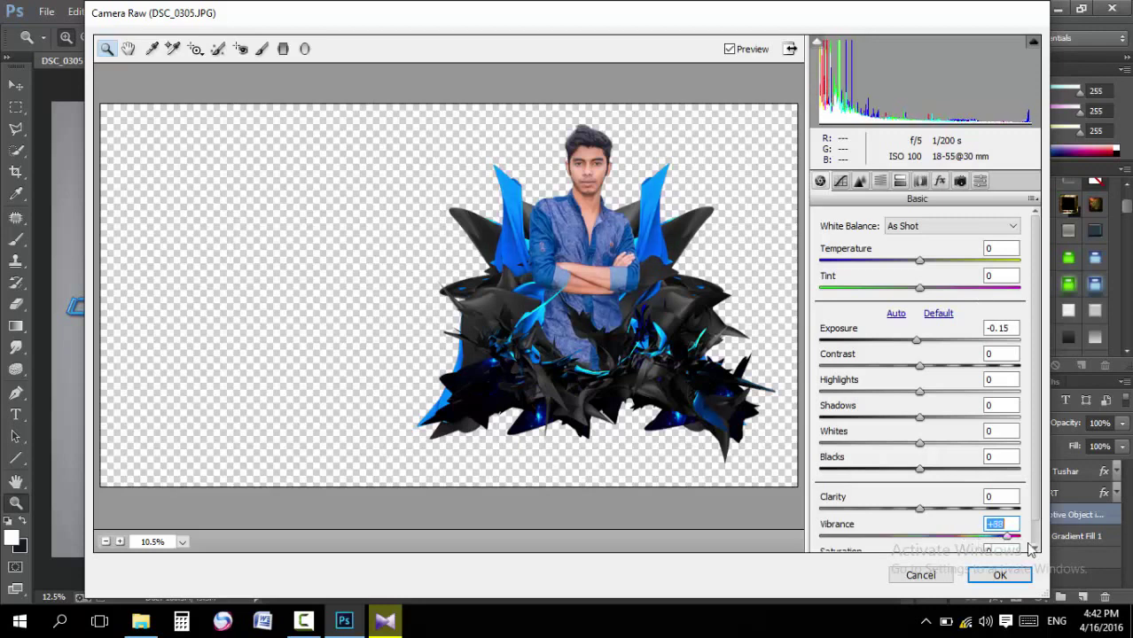
Raise the Oranges luminance in HSL, lower Saturation slightly, and apply the filter
click(880, 181)
click(919, 244)
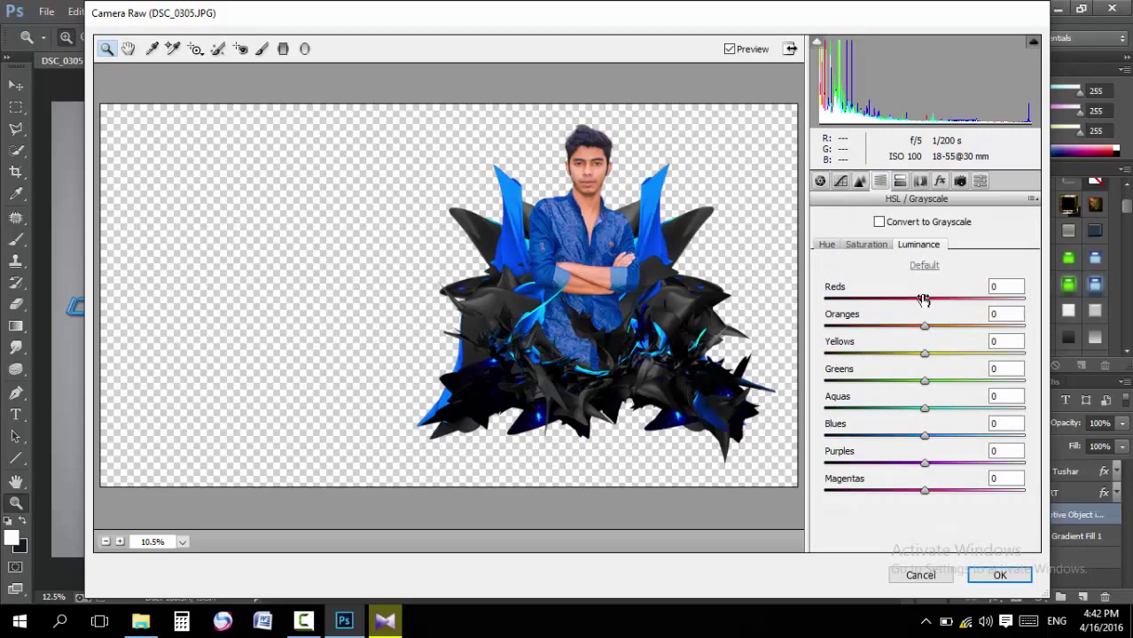
drag(924, 327, 959, 330)
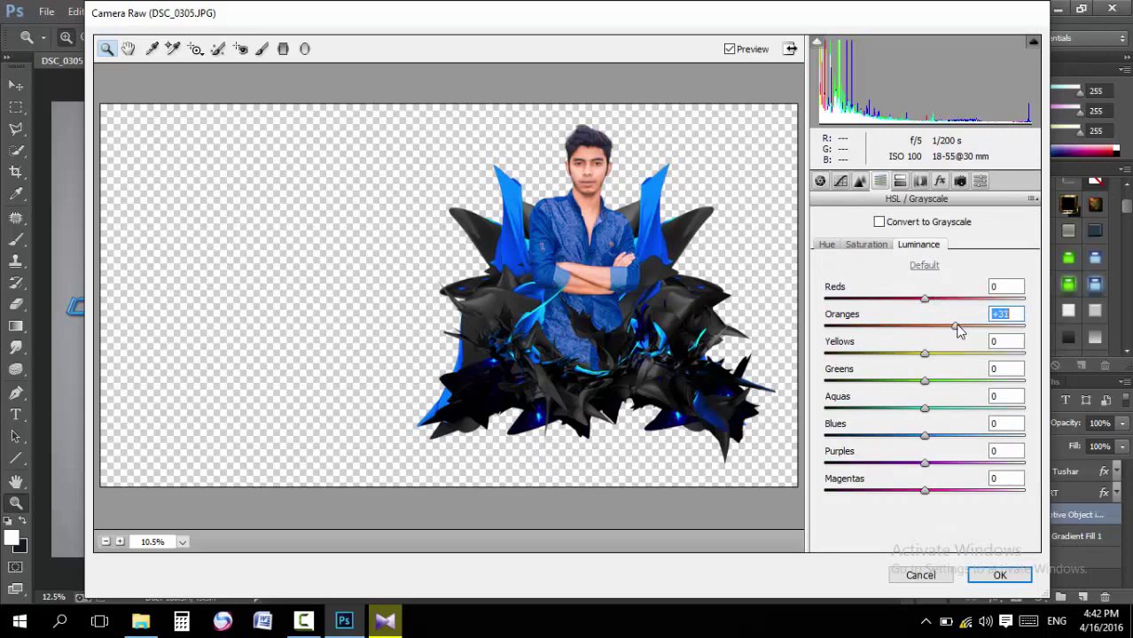
click(820, 181)
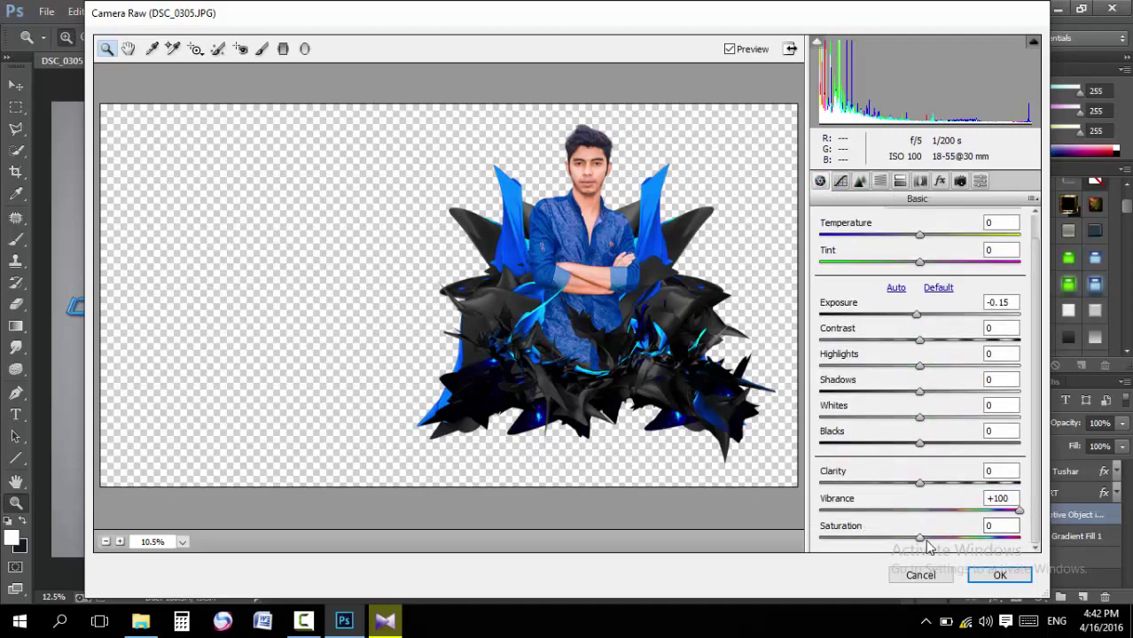
mouse_move(922, 544)
mouse_down()
mouse_move(904, 543)
mouse_move(918, 545)
mouse_up()
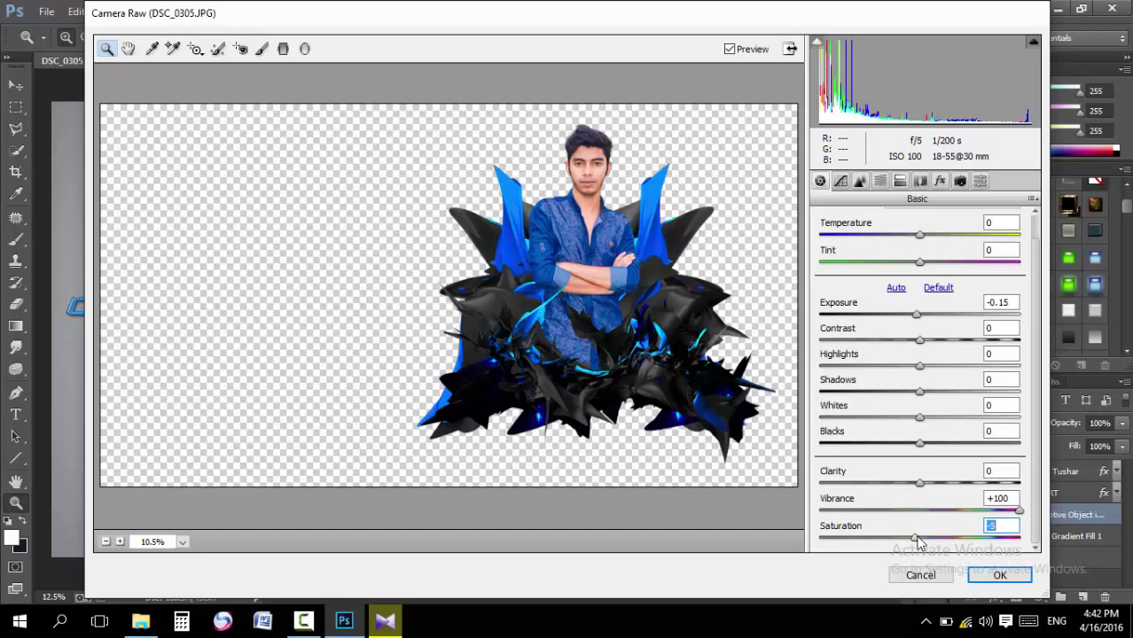
click(999, 575)
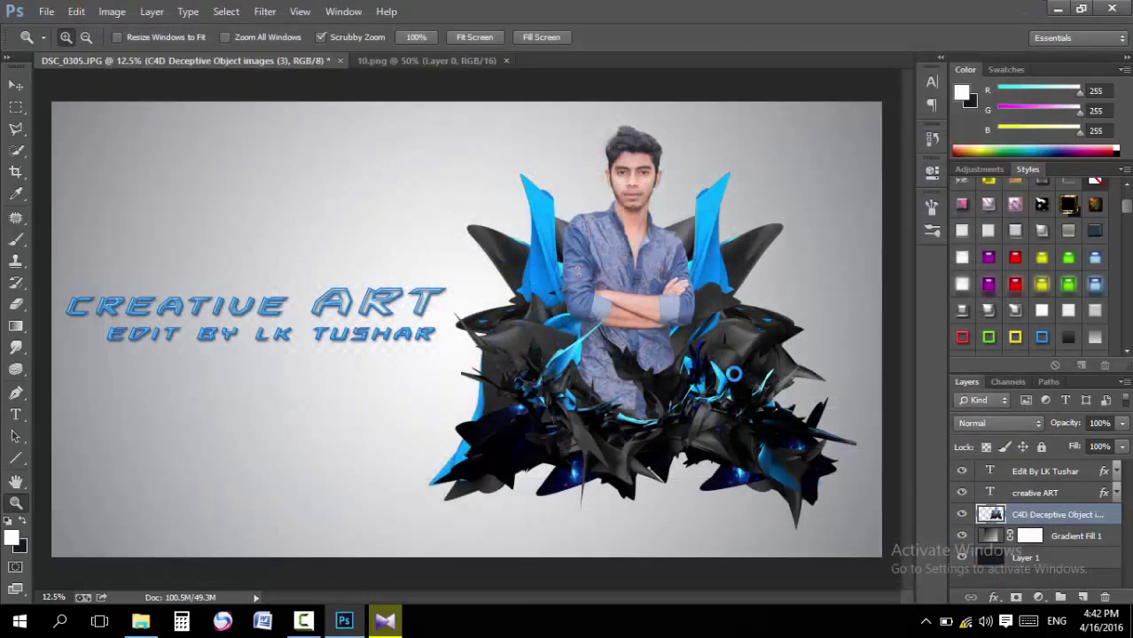
Zoom to 100% on the man's face and choose the Healing Brush Tool
click(638, 168)
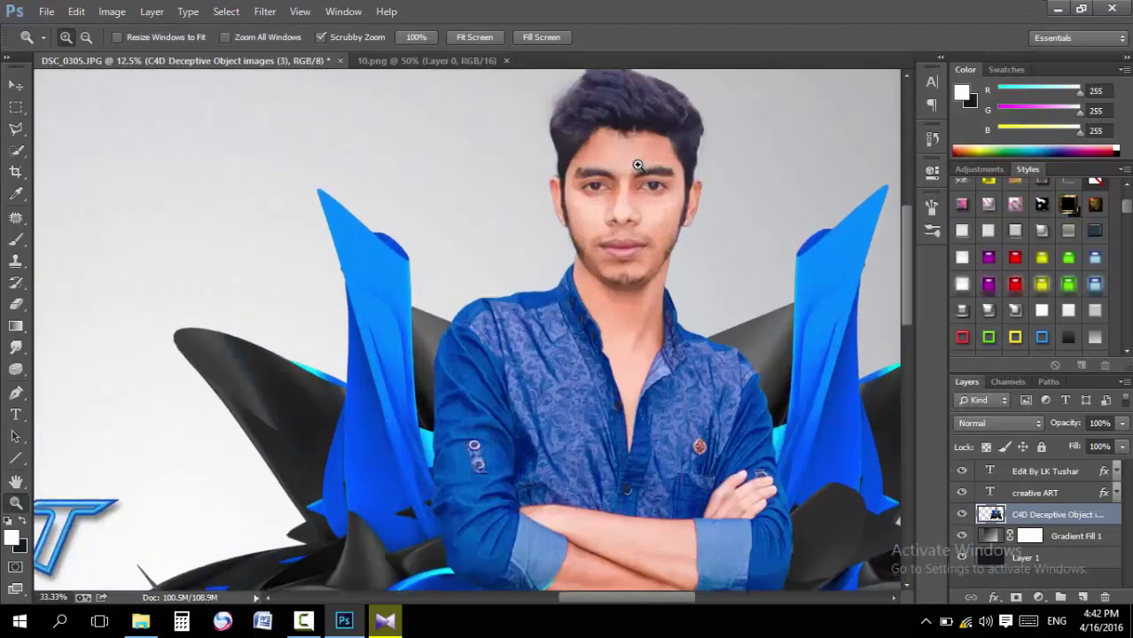
right_click(638, 167)
click(571, 223)
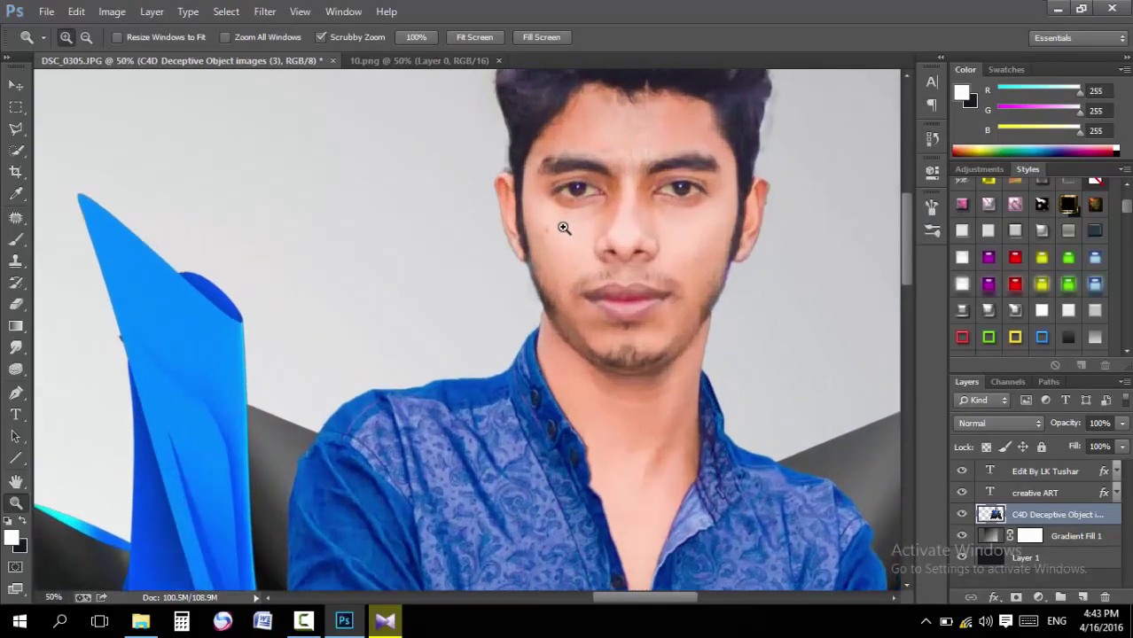
click(562, 228)
click(16, 217)
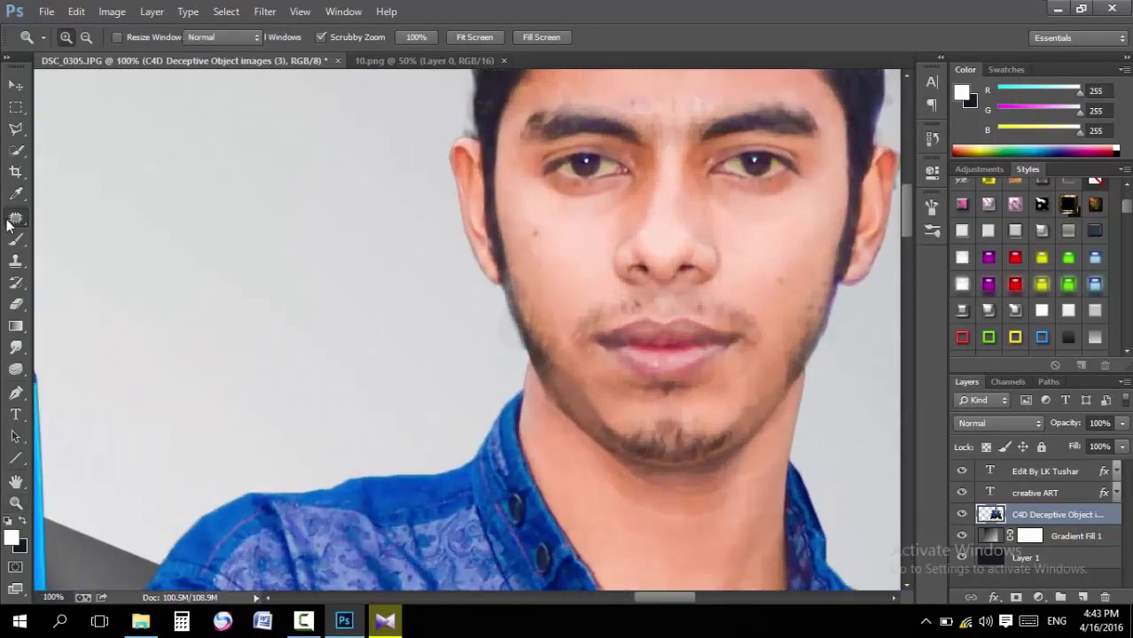
right_click(15, 217)
click(85, 227)
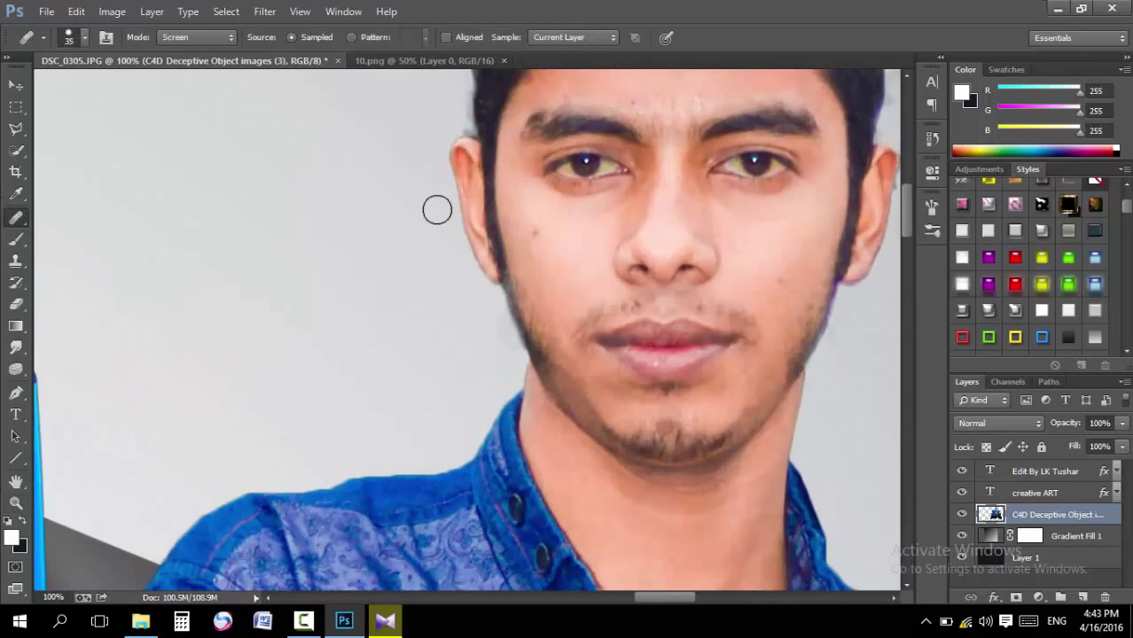
Sample clean skin and heal the cheek blemish, then fit the artwork on screen
alt+click(559, 249)
click(768, 282)
drag(771, 248, 738, 430)
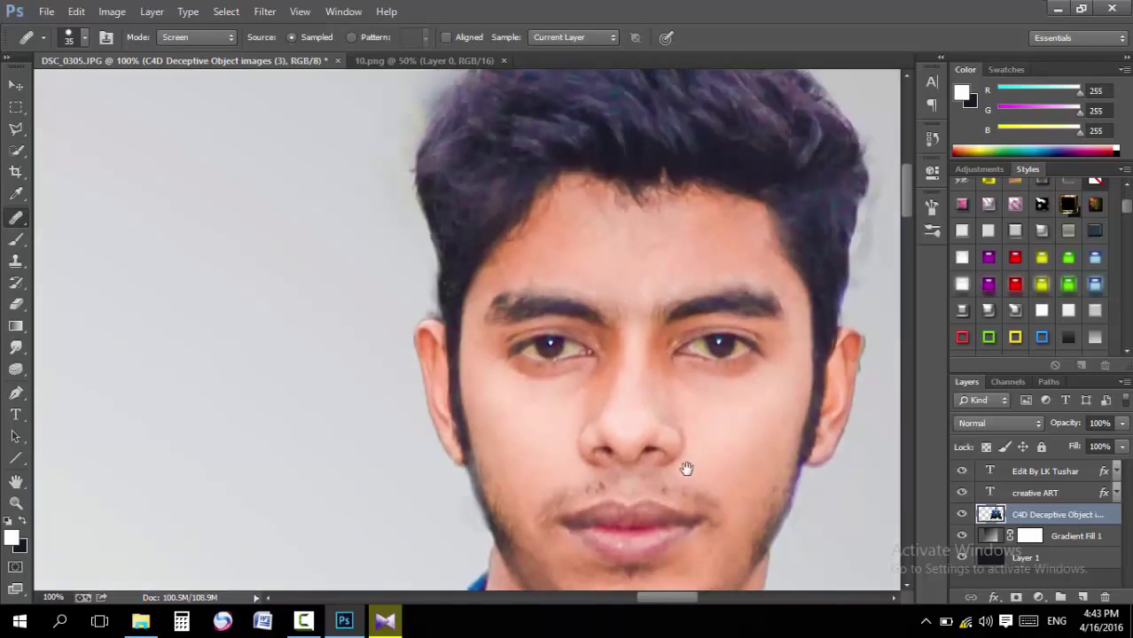
drag(685, 468, 678, 308)
drag(671, 471, 622, 343)
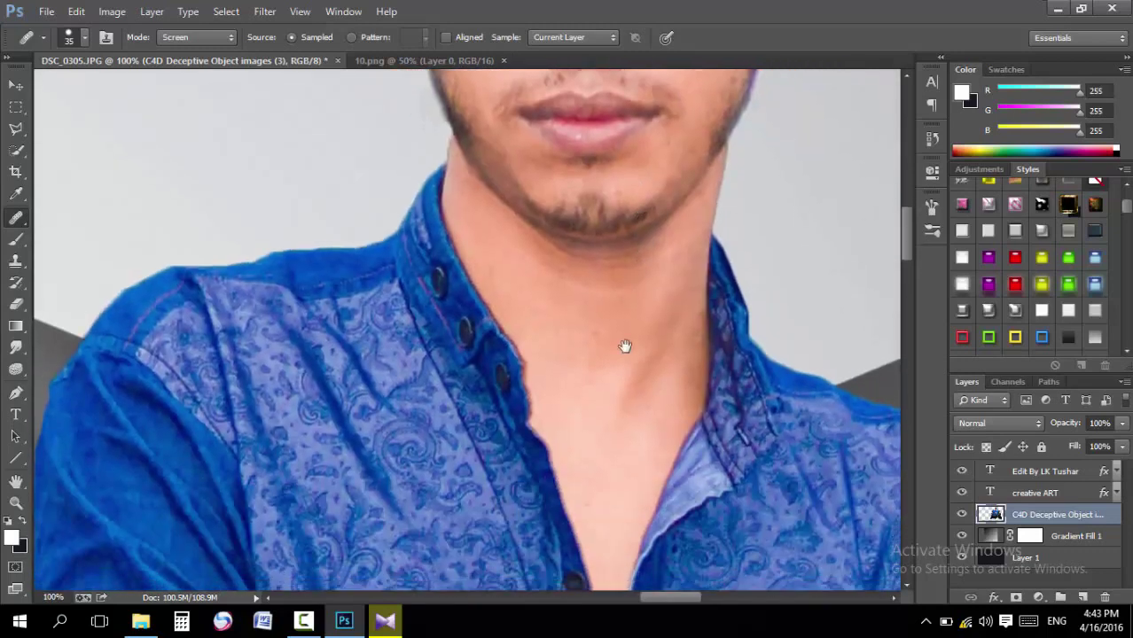
key(ctrl+0)
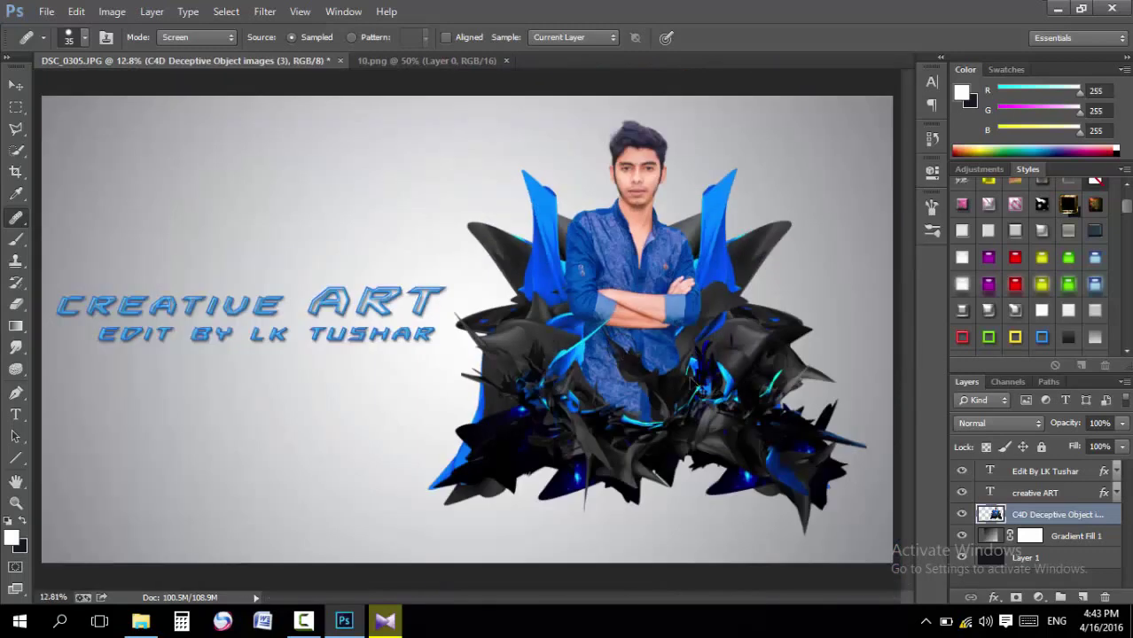
key(ctrl+u)
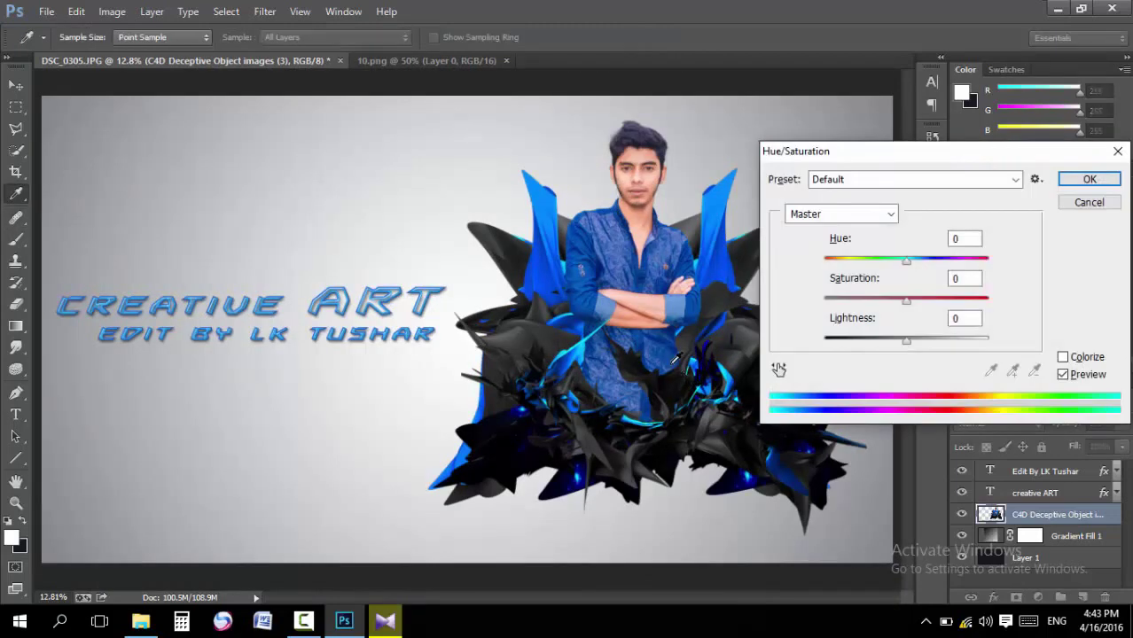
mouse_move(906, 260)
mouse_down()
mouse_move(988, 261)
mouse_move(846, 293)
mouse_move(918, 281)
mouse_up()
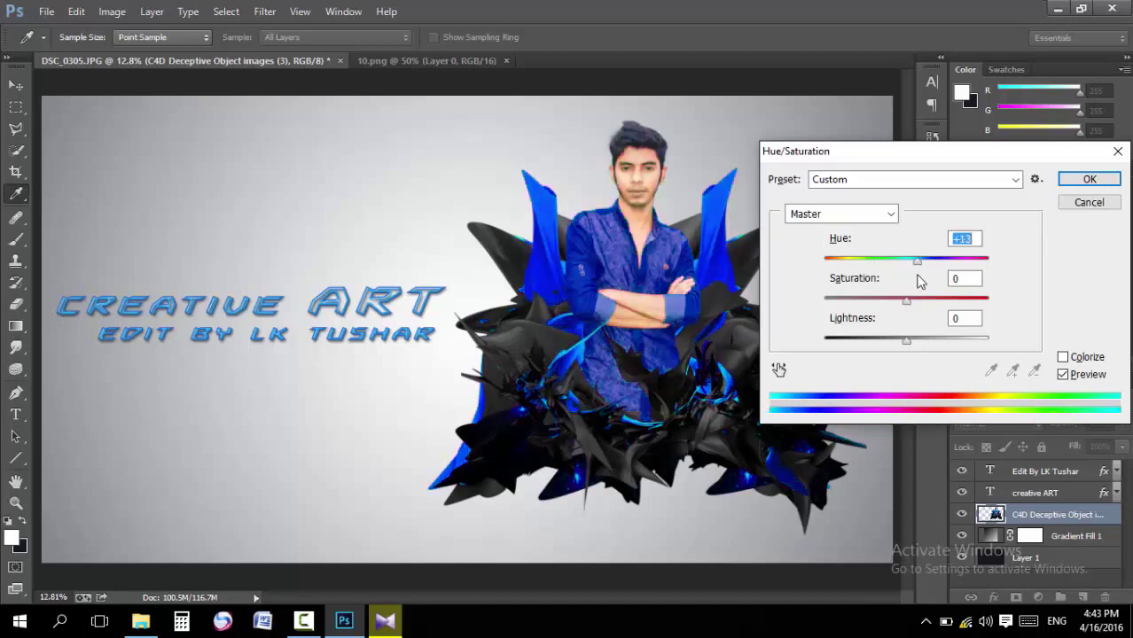
click(1077, 203)
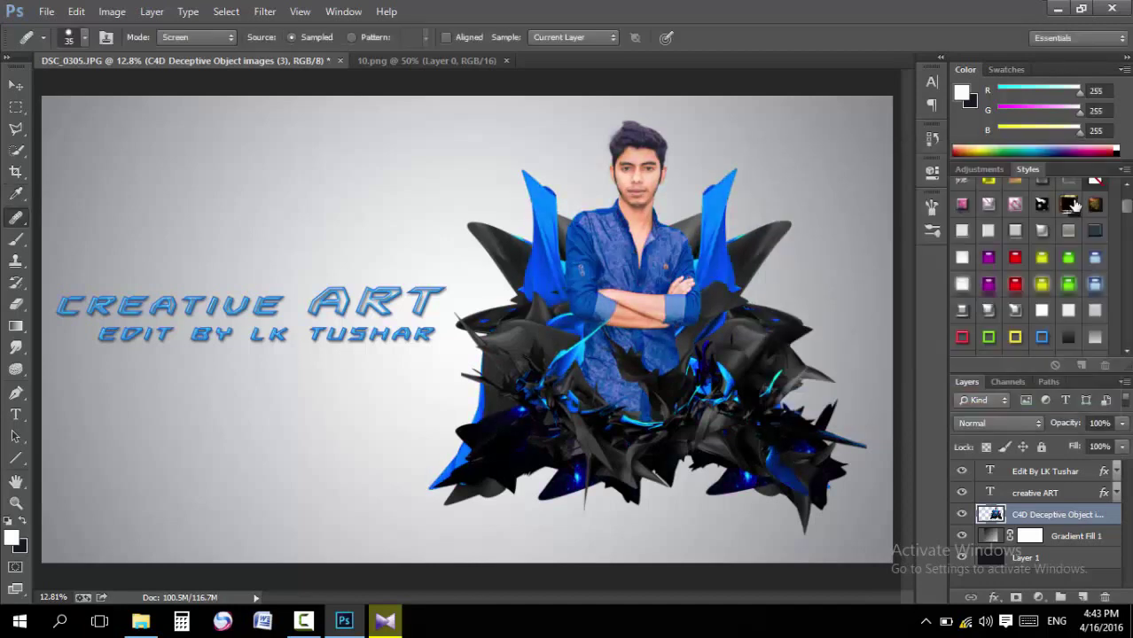
Apply another Camera Raw pass with Vibrance -8 and slightly reduced Saturation
click(299, 11)
click(299, 107)
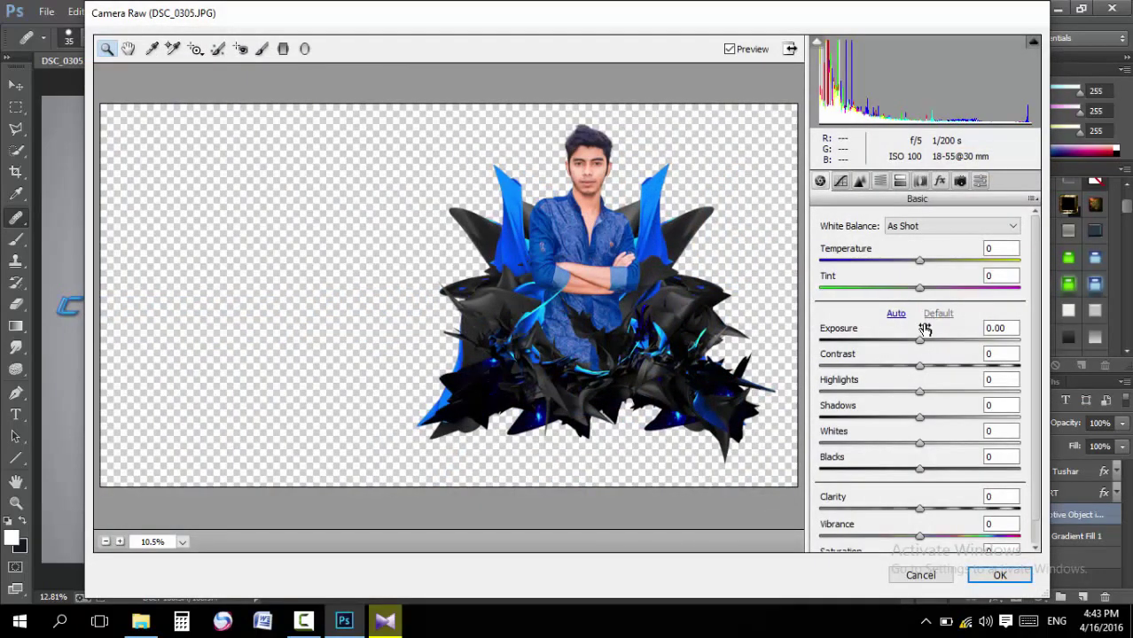
drag(920, 538, 897, 538)
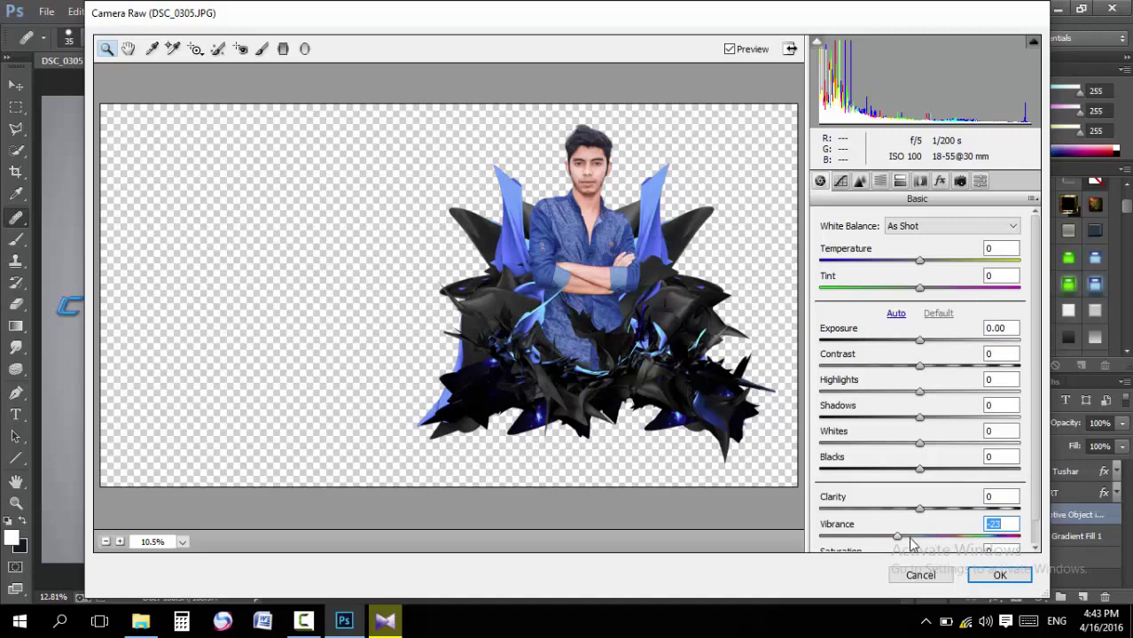
click(910, 538)
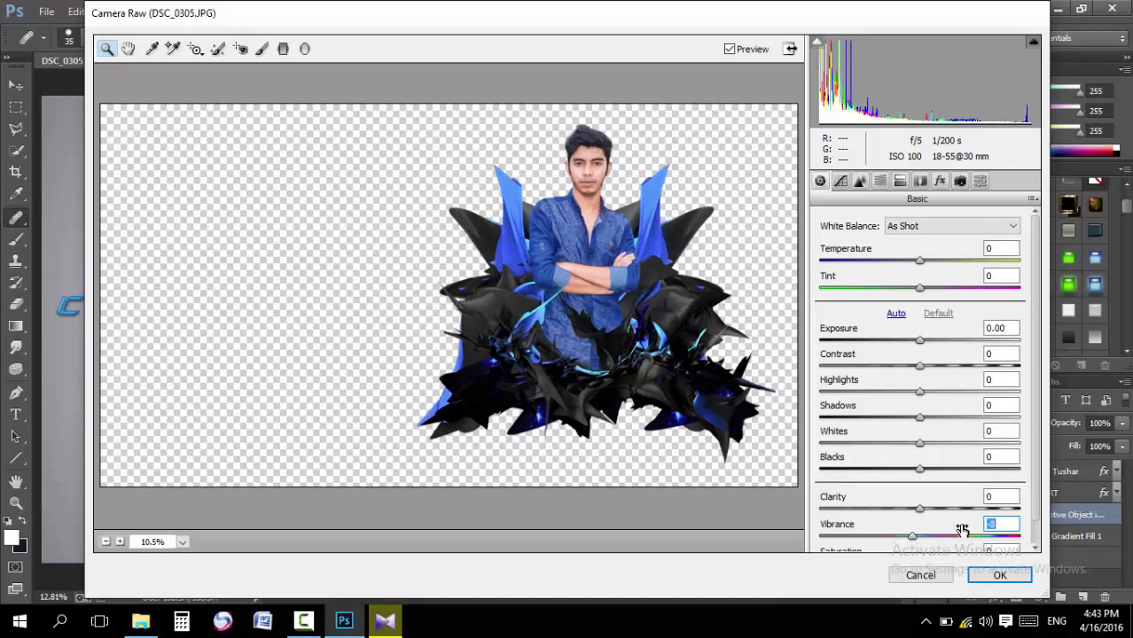
scroll(962, 529, down, 2)
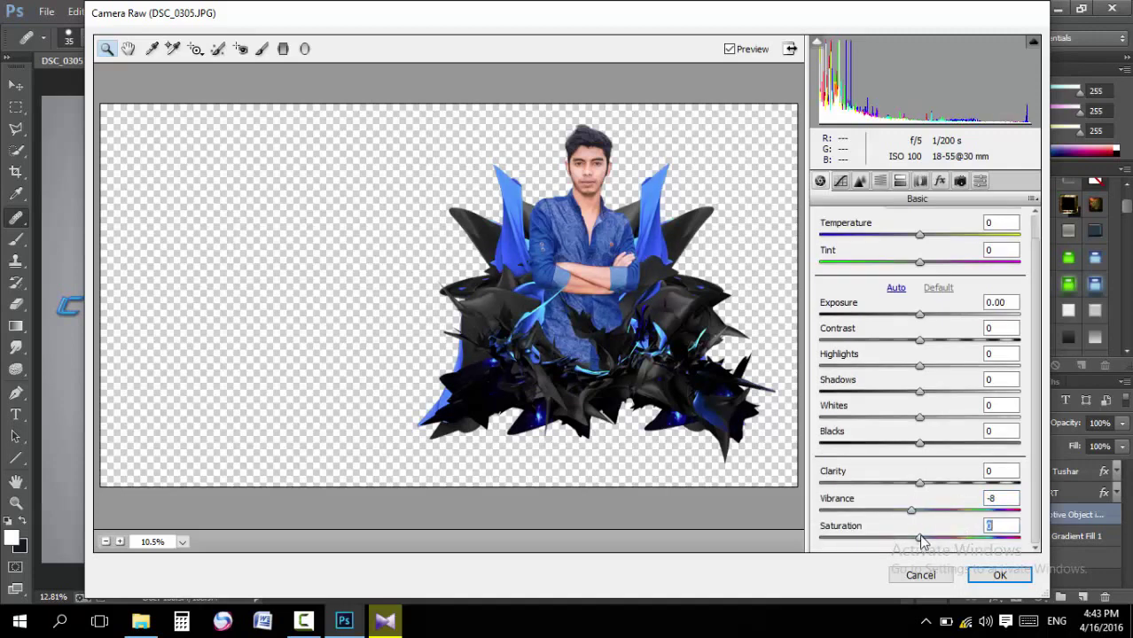
mouse_move(921, 541)
mouse_down()
mouse_move(950, 545)
mouse_move(911, 546)
mouse_up()
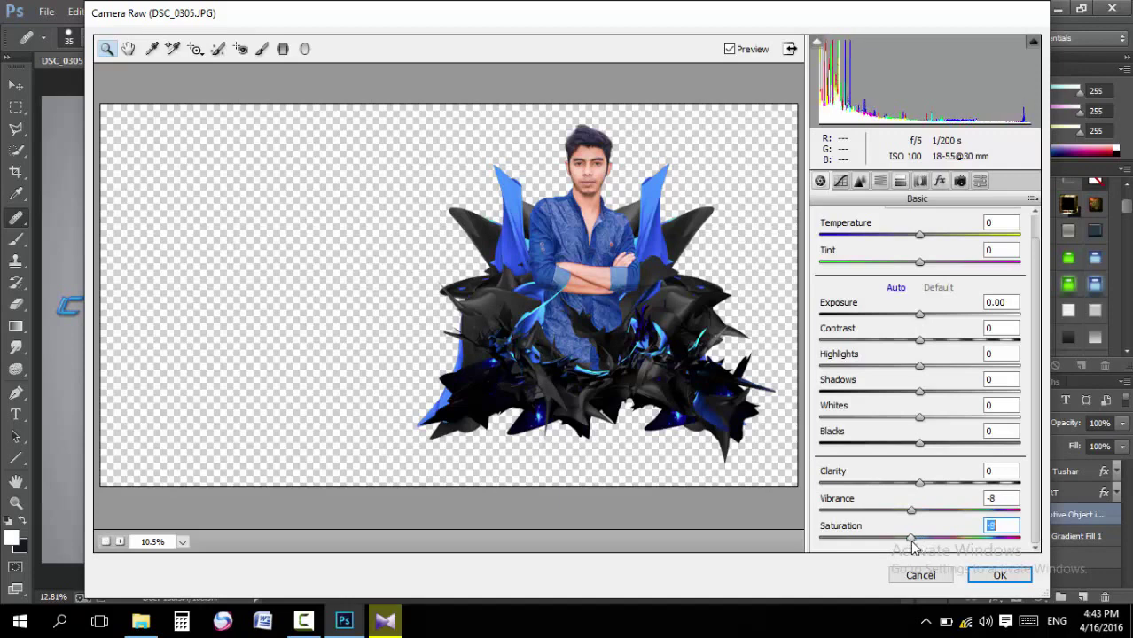
click(1000, 575)
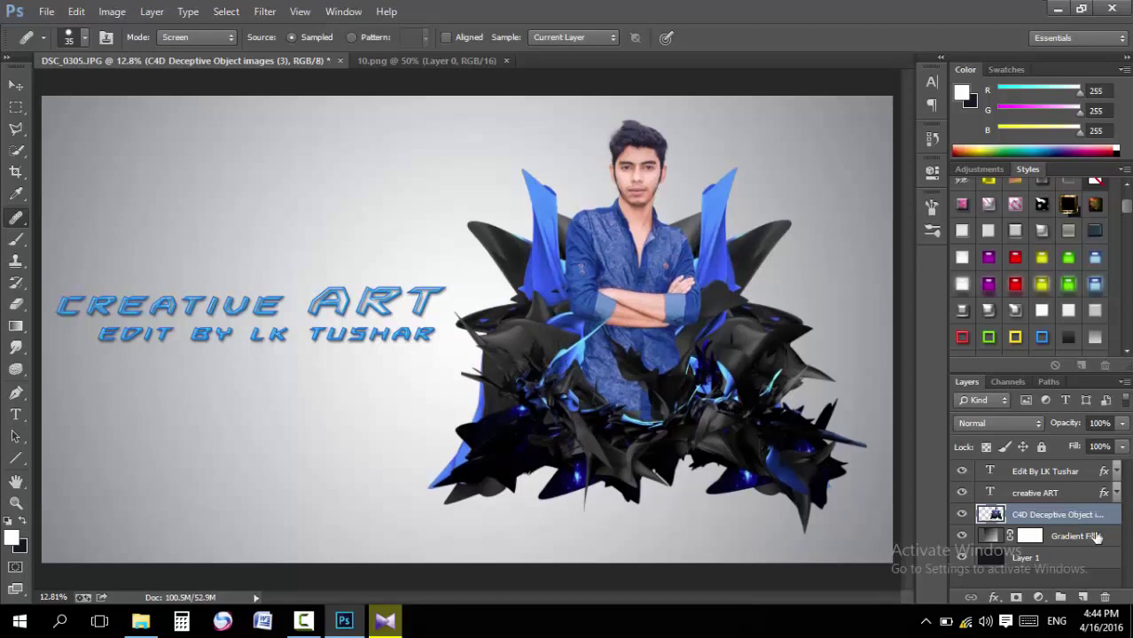
Move the two title text layers down slightly
shift+click(1048, 497)
shift+click(1053, 475)
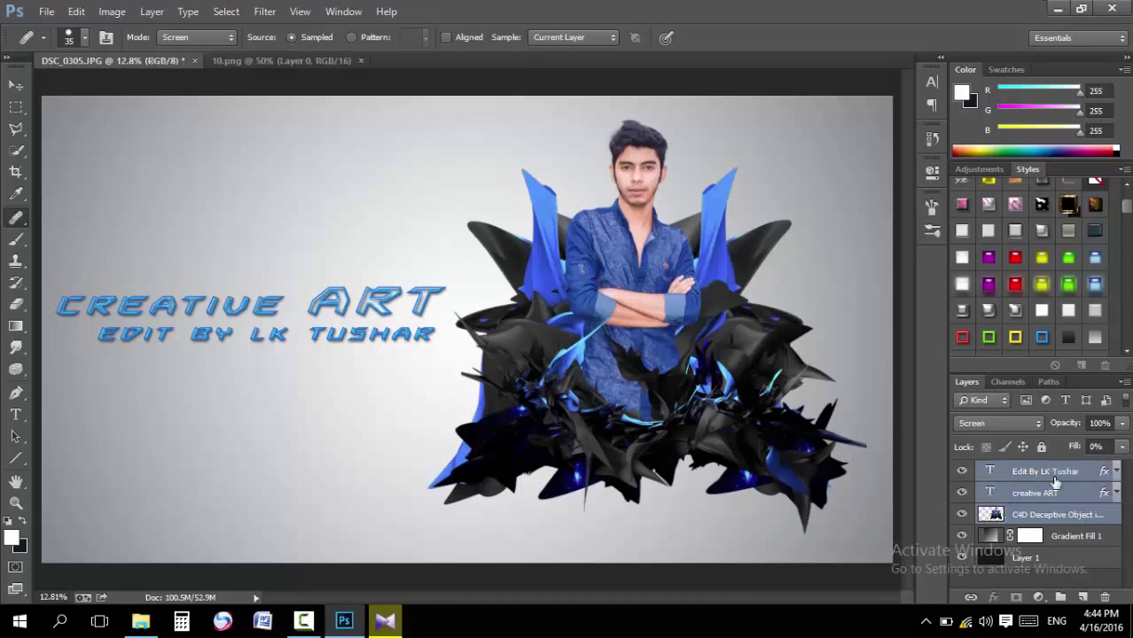
ctrl+click(1066, 523)
drag(388, 345, 395, 349)
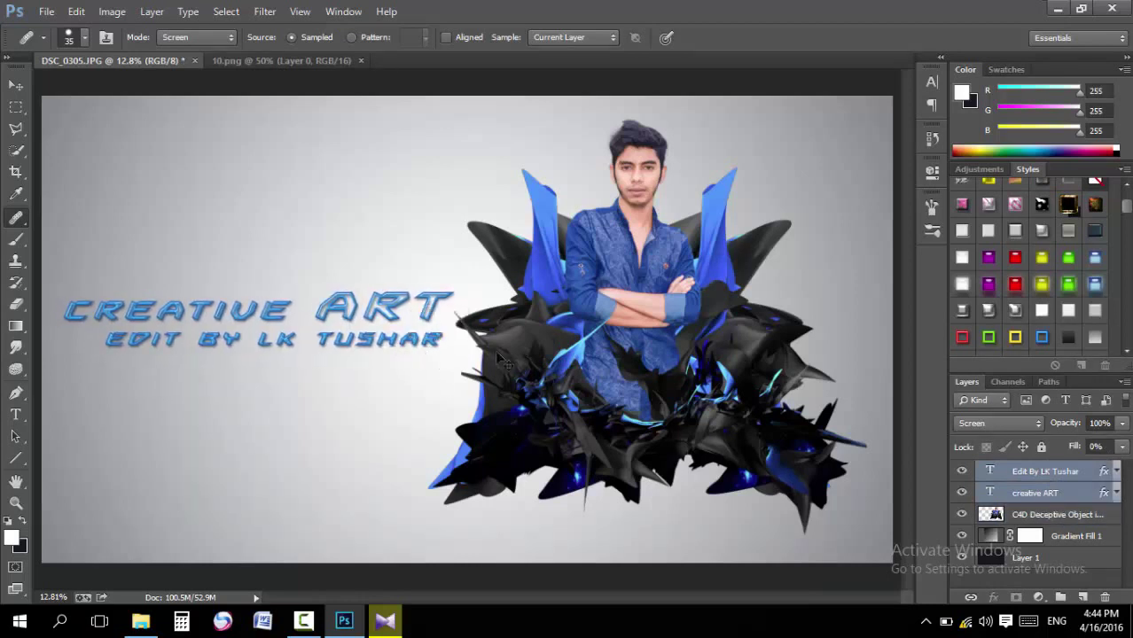
Scale the man-and-shards layer to about 87.41% and move it right and up
click(1069, 519)
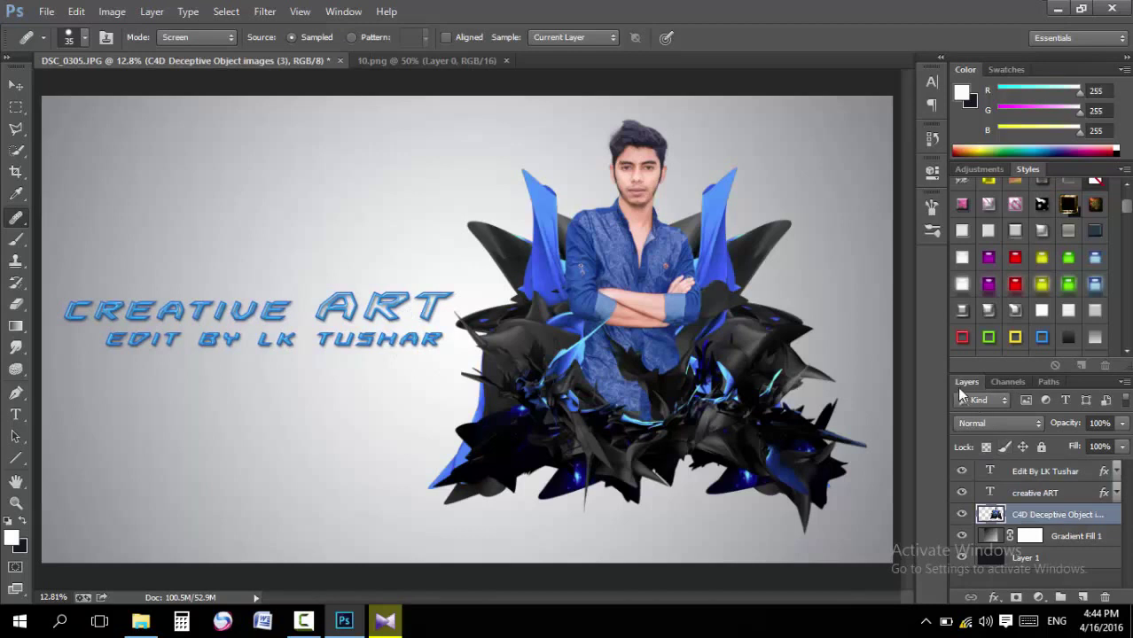
key(ctrl+t)
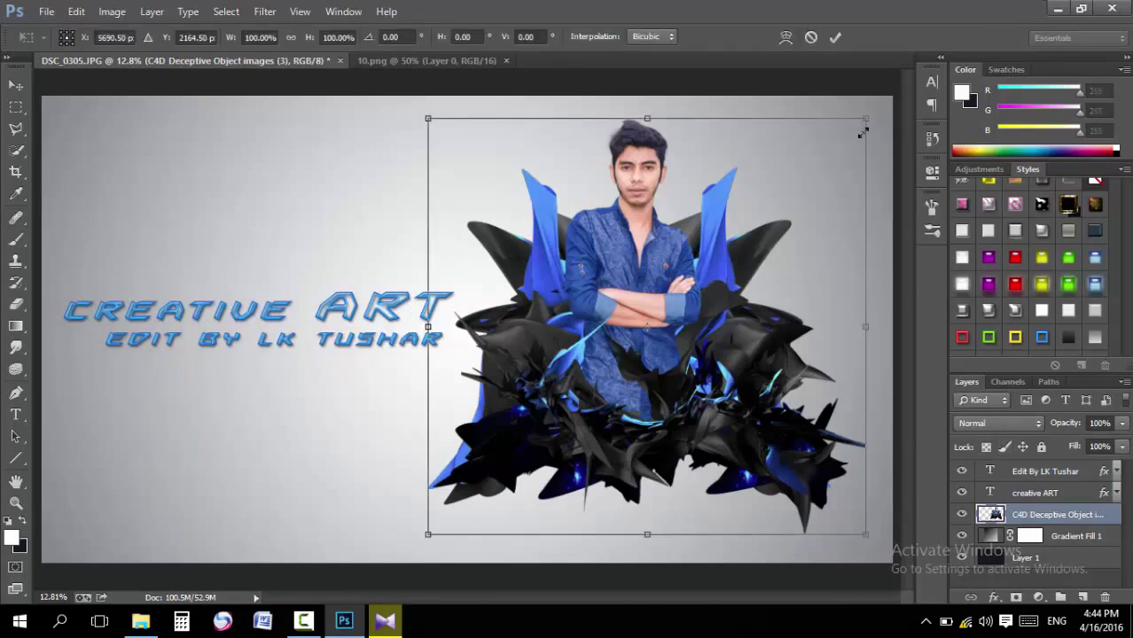
drag(862, 131, 808, 183)
drag(728, 291, 765, 259)
click(835, 37)
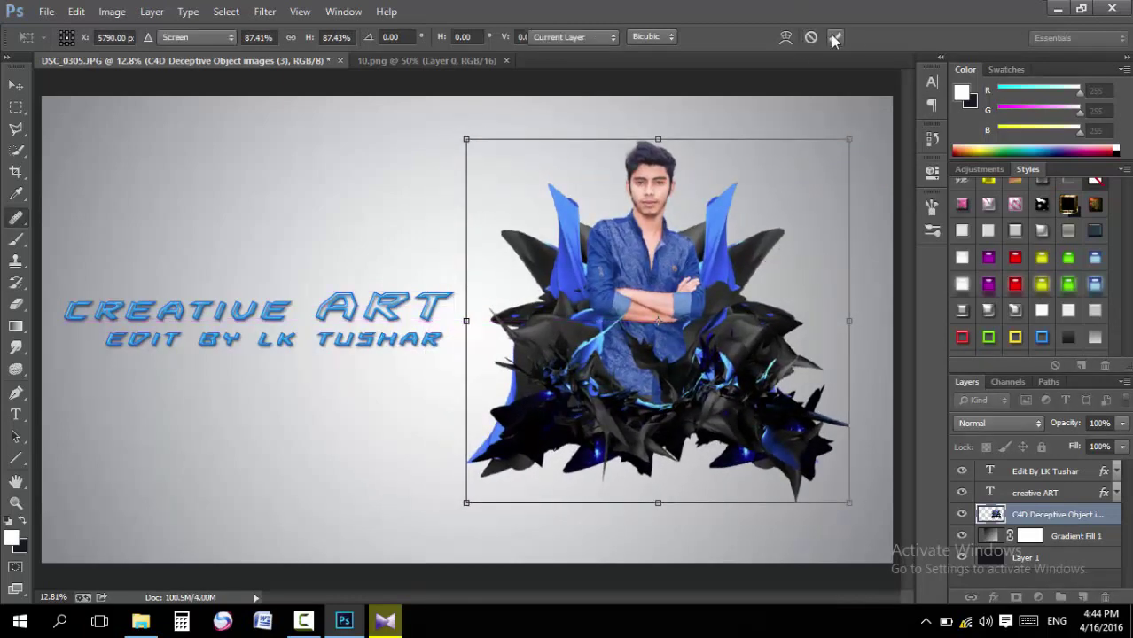
Try a horizontal flip on the figure layer, then flip it back and commit
key(ctrl+t)
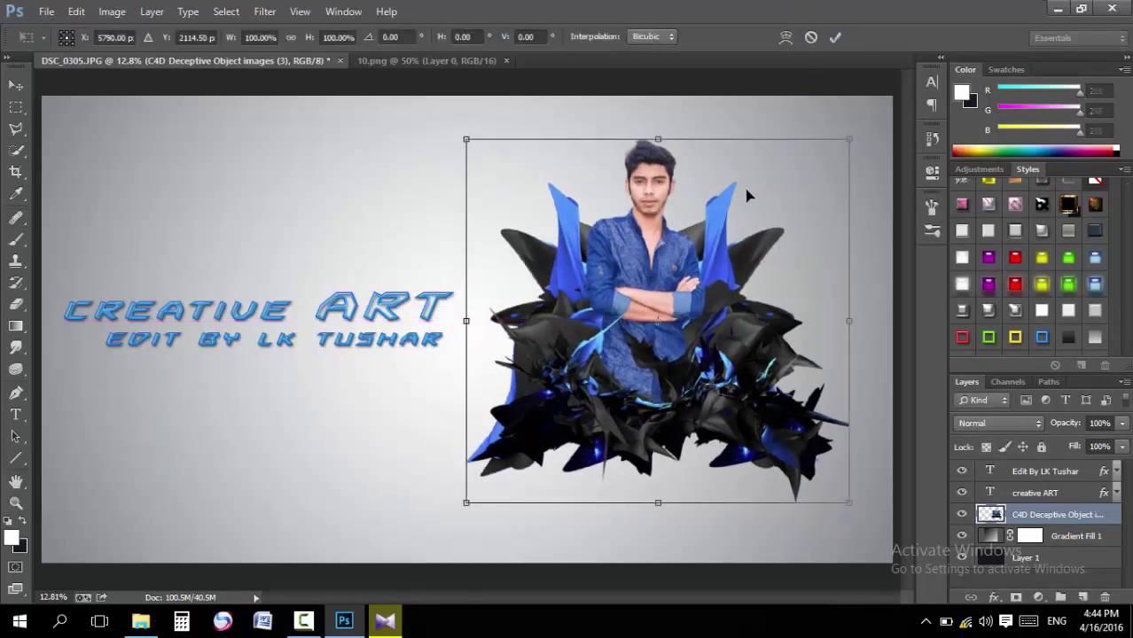
right_click(708, 266)
click(768, 511)
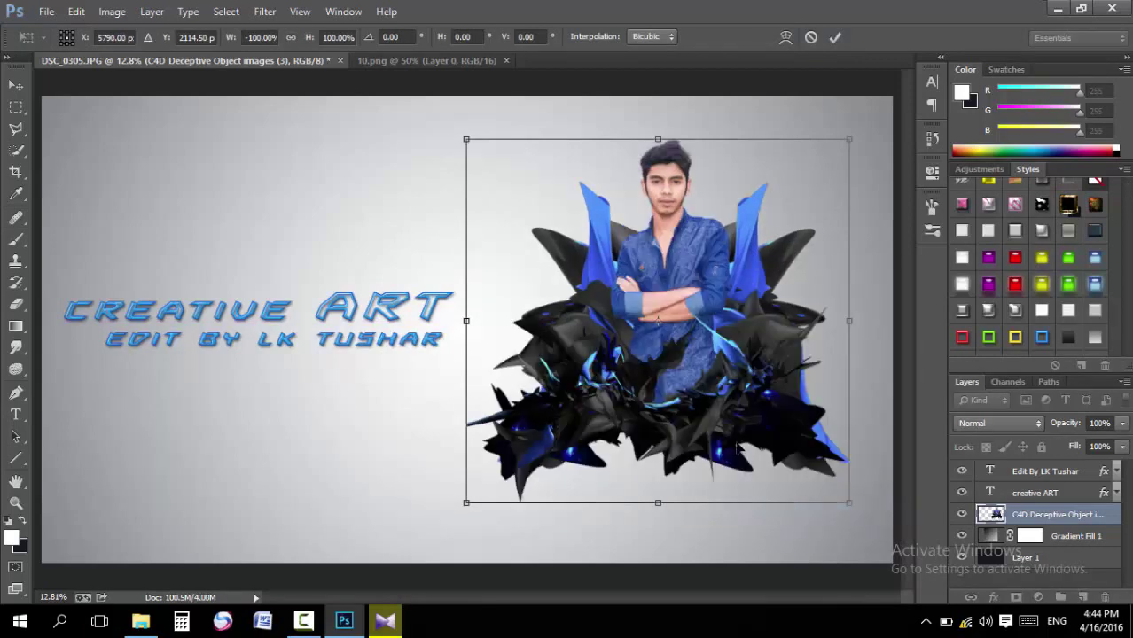
right_click(740, 432)
click(768, 397)
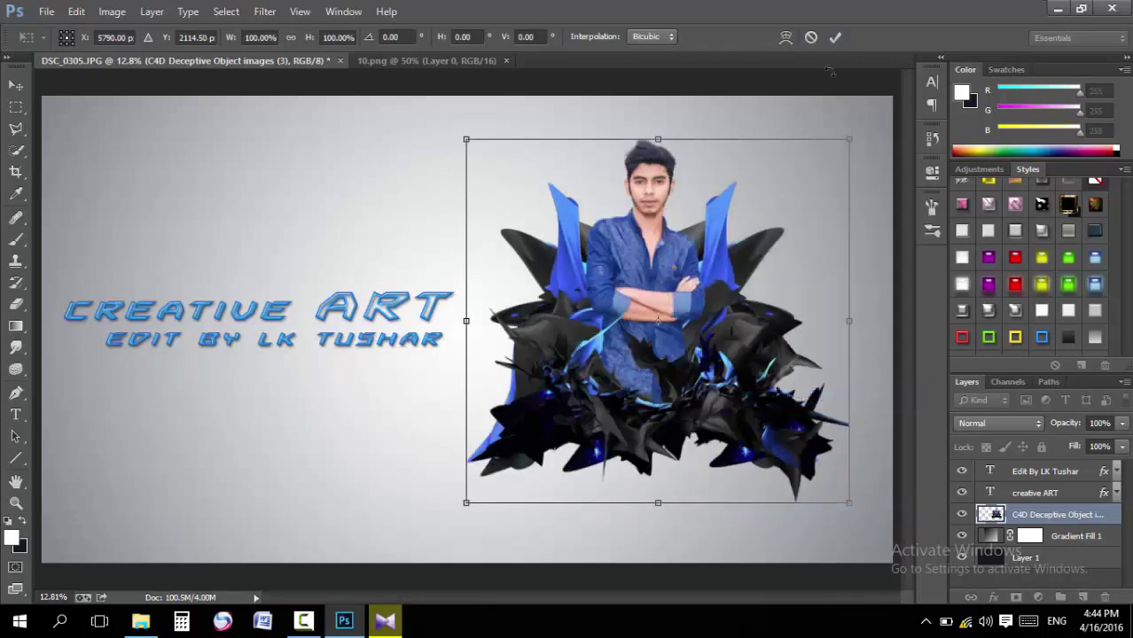
click(833, 42)
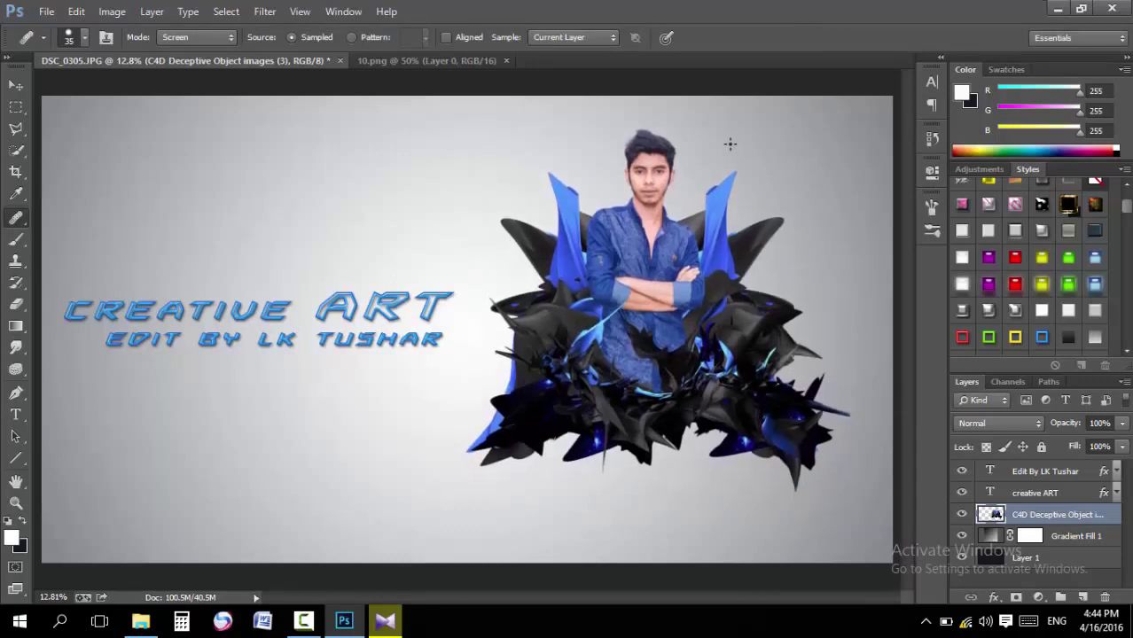
Crop the canvas by raising the bottom edge to trim the grey background strip
key(c)
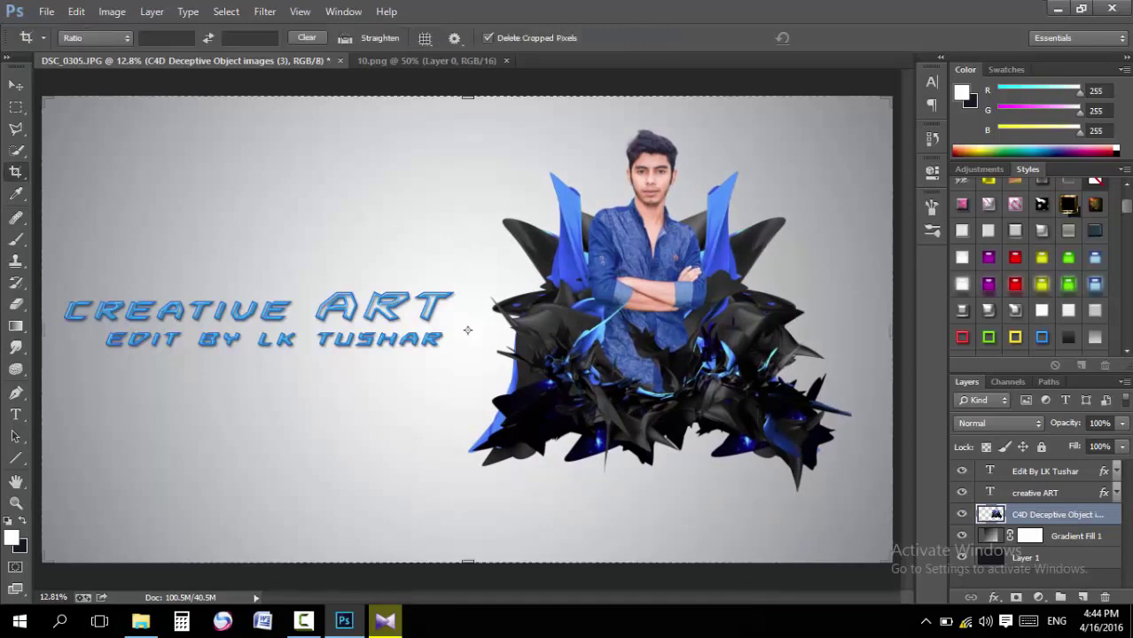
drag(497, 561, 513, 532)
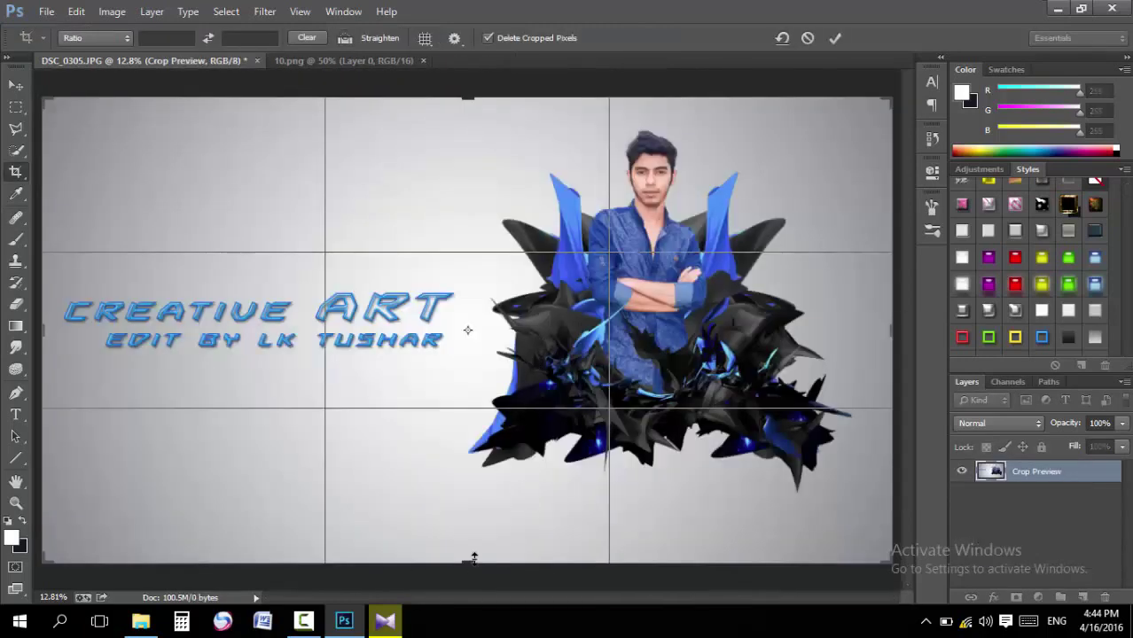
drag(473, 558, 468, 532)
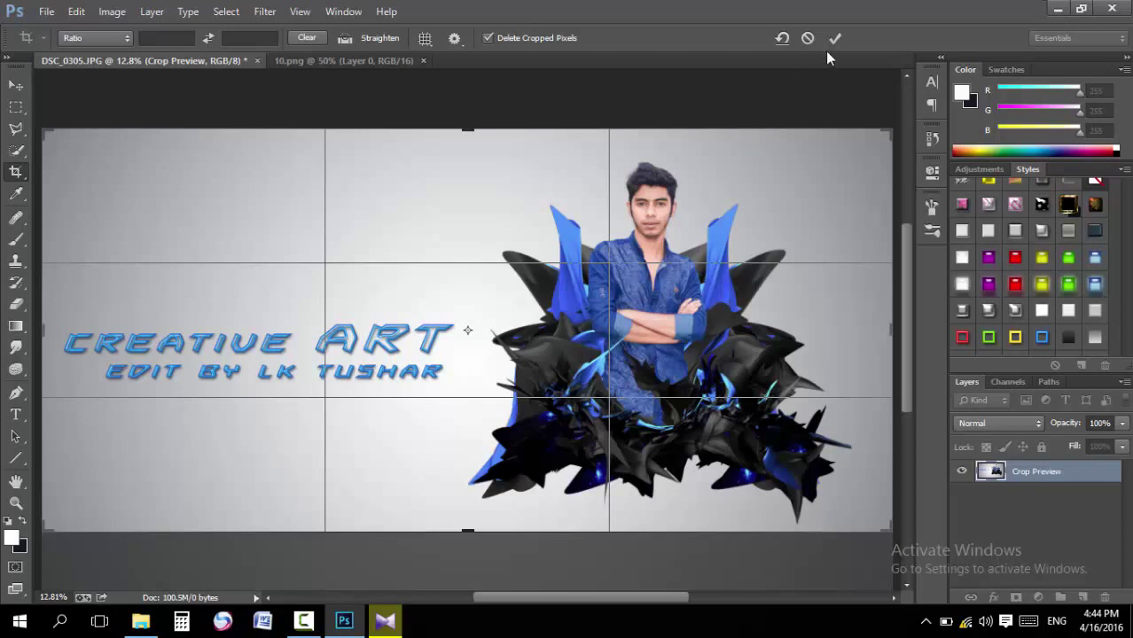
click(833, 39)
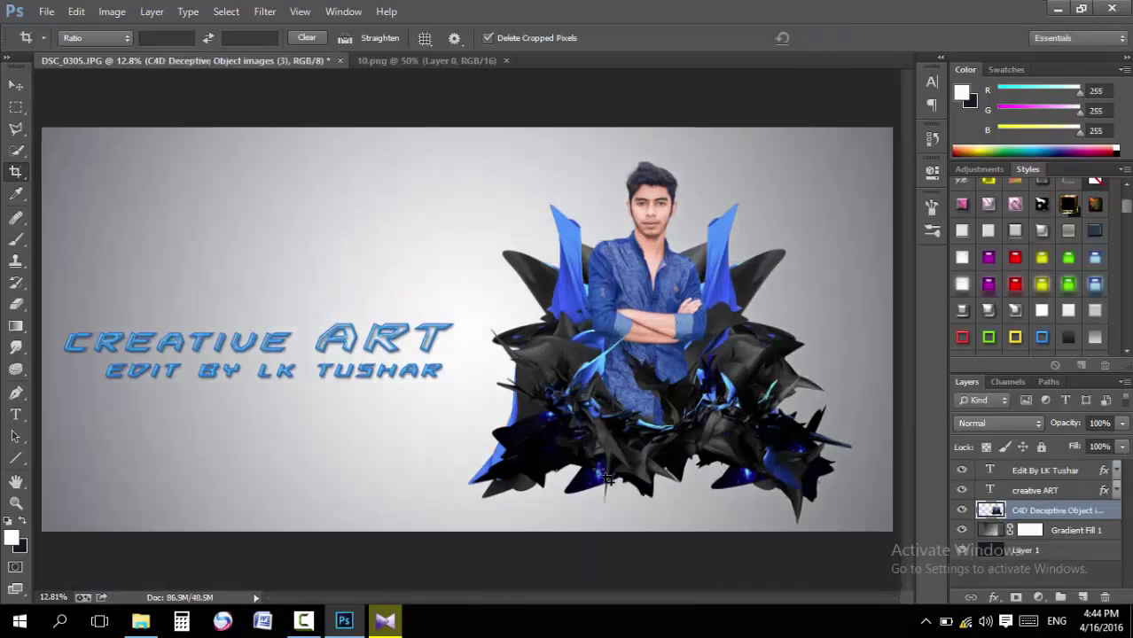